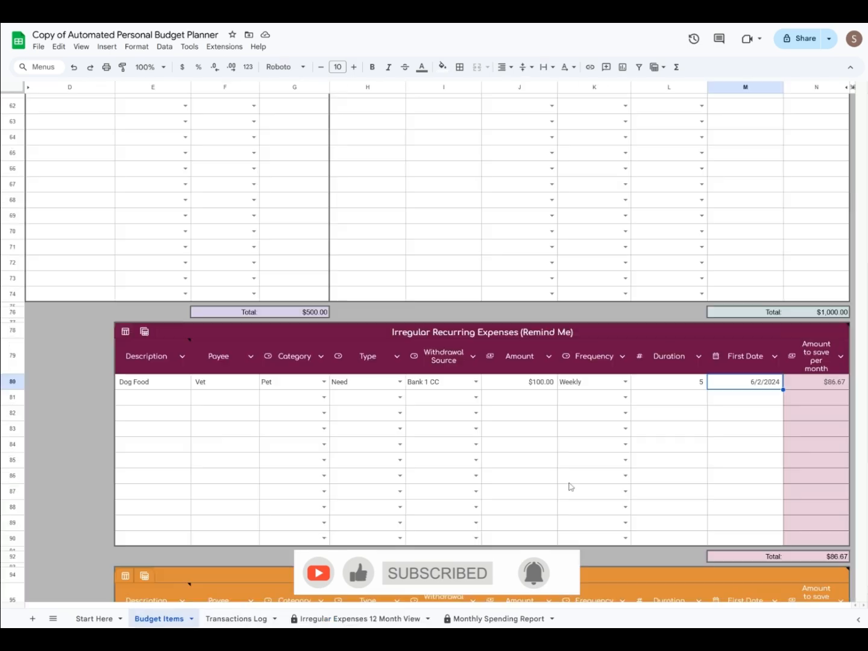
Step: Set the Dog Food expense's duration to 10 and open the Irregular Expenses 12 Month View sheet
type("10")
key("Return")
left_click(357, 618)
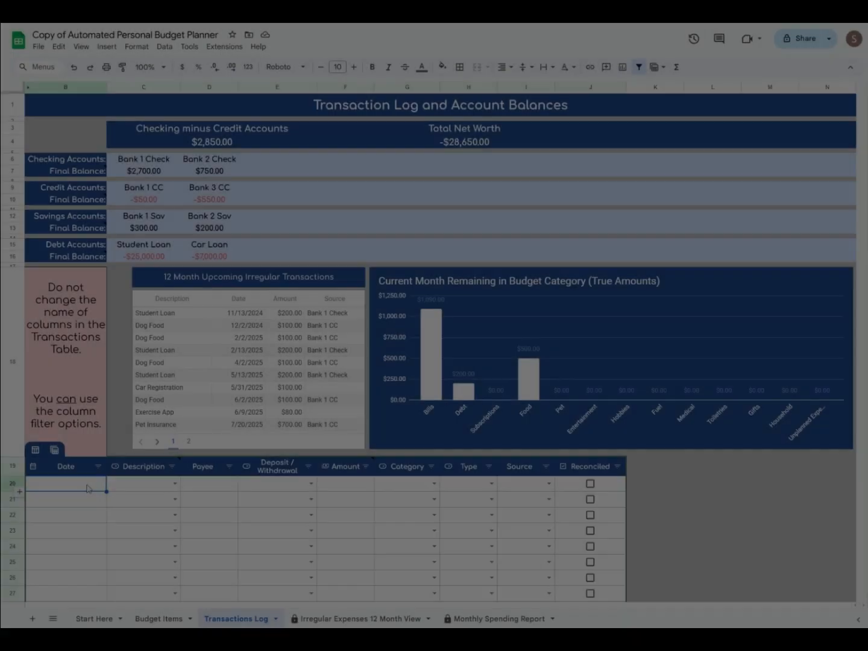
Step: Log a Rent transaction dated 11/1/2024 in the first empty row of the transactions table
type("11/1/2024")
key("Tab")
type("Re")
key("Return")
left_click(196, 517)
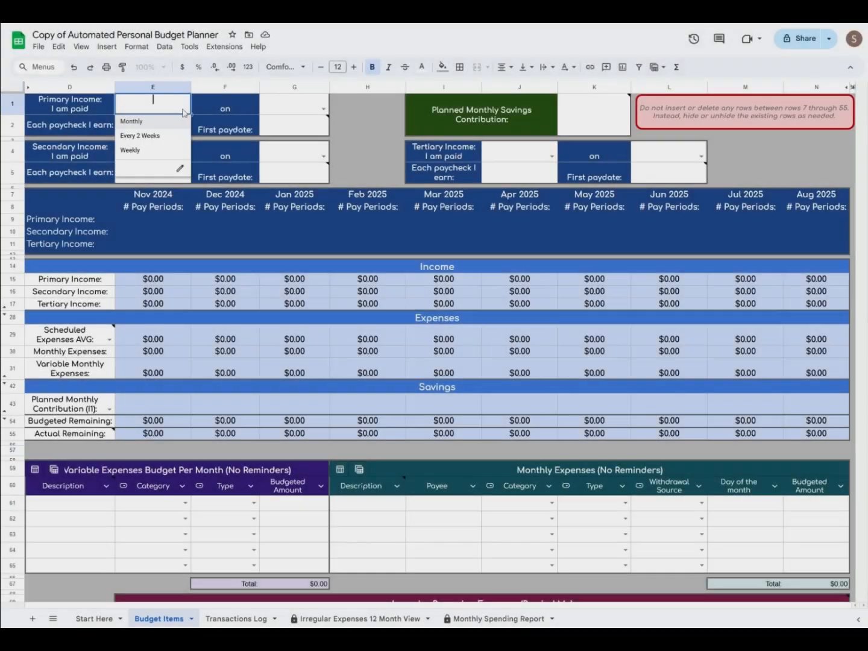
Step: Set the primary income to every 2 weeks, with first paydate 7/5/2024 and $1,000 per paycheck
left_click(172, 138)
left_click(294, 128)
type("7/5/2024")
left_click(184, 126)
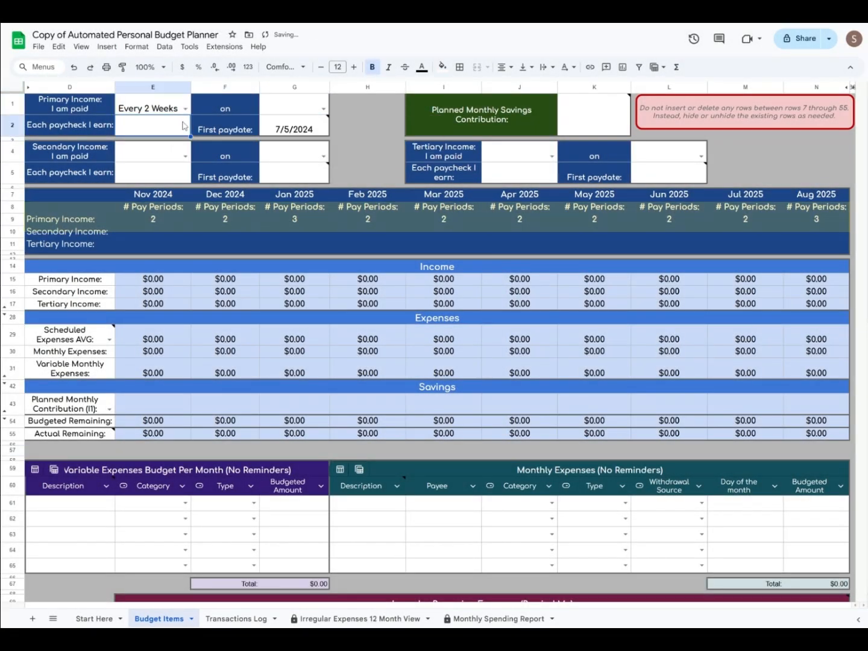
type("1000")
key("Return")
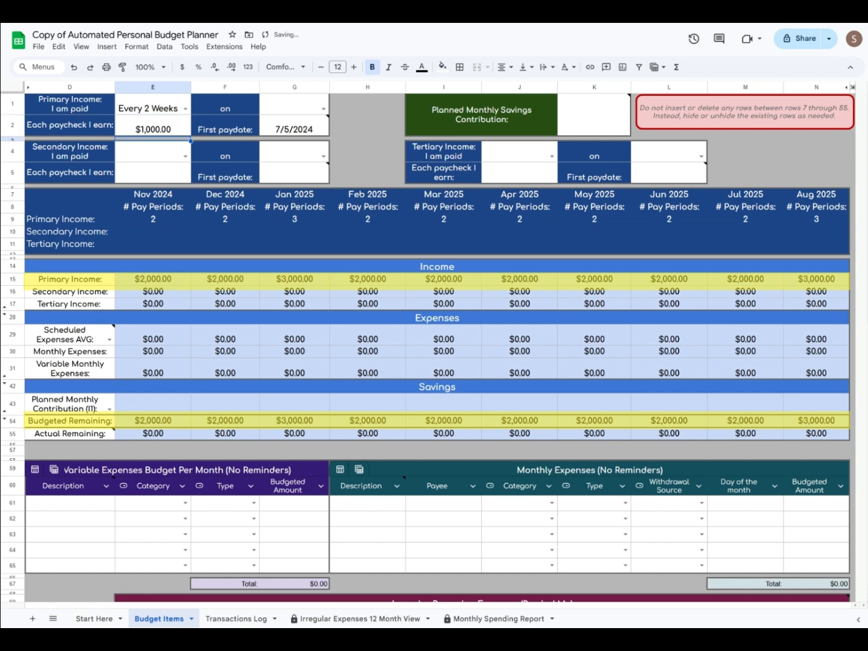
Step: Add Groceries to the variable expenses budget with category Food, type Need and a budgeted amount of $500
left_click(75, 502)
type("G")
type("roceries")
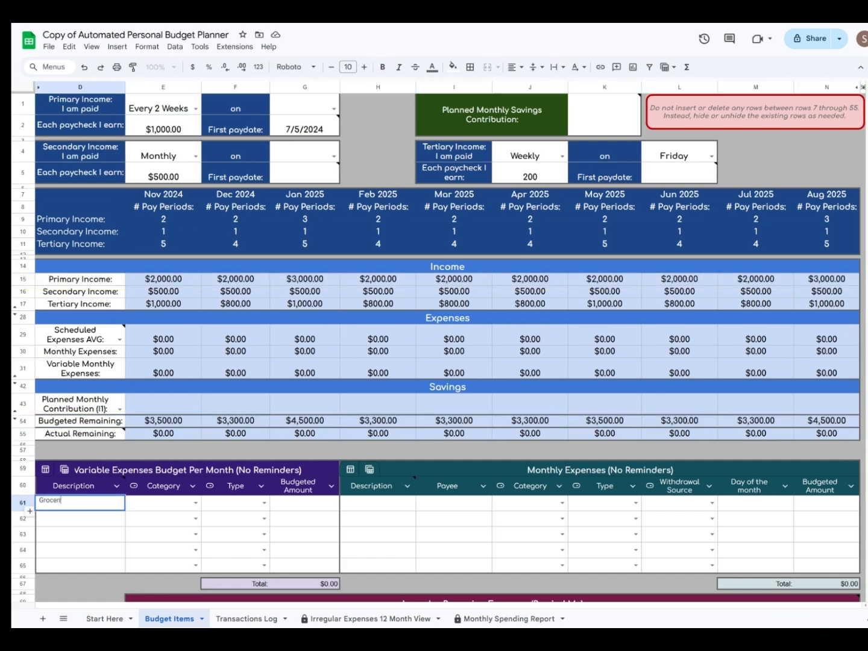
left_click(176, 504)
type("f")
left_click(166, 531)
left_click(263, 502)
left_click(239, 518)
left_click(294, 507)
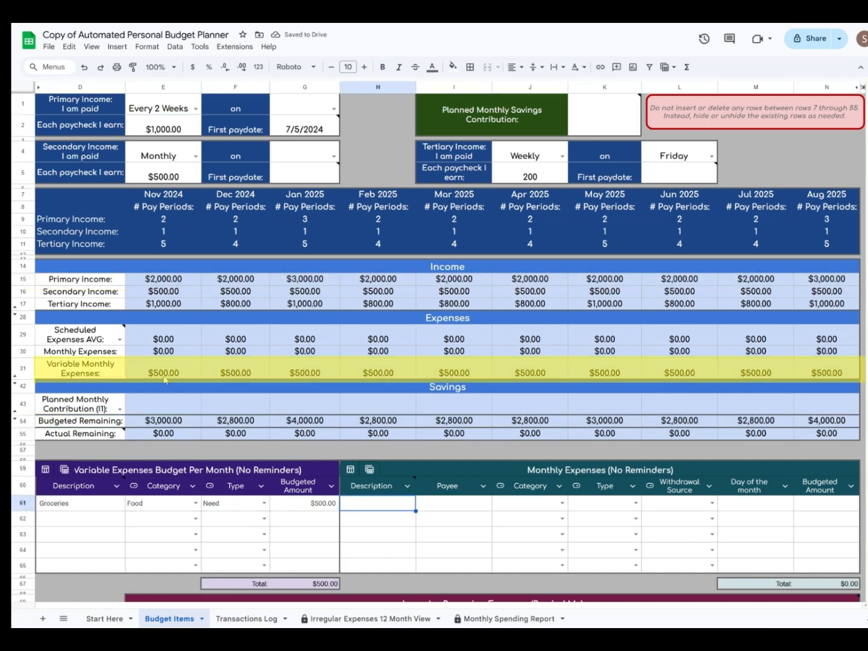
Step: Add a Rent entry to the monthly expenses with payee Landlord and category Bills
type("Rent")
key("Tab")
type("Landlord")
key("Tab")
left_click(561, 504)
type("b")
left_click(533, 518)
Step: Complete the Rent expense with type Need, withdrawal source Bank 1 Check and a budgeted amount of $1,000
left_click(635, 503)
left_click(608, 517)
left_click(711, 503)
left_click(674, 518)
left_click(744, 507)
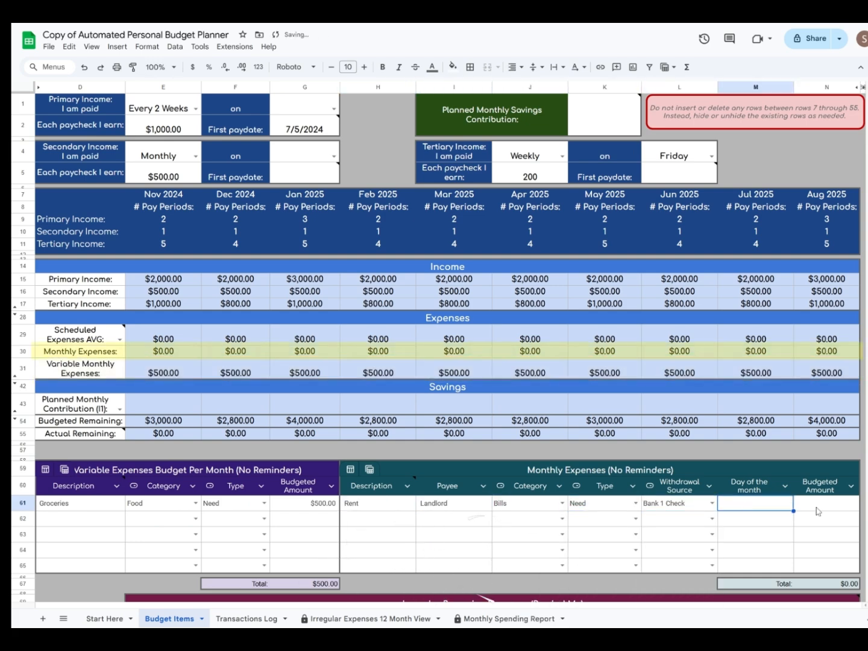
left_click(816, 509)
type("1000")
key("Return")
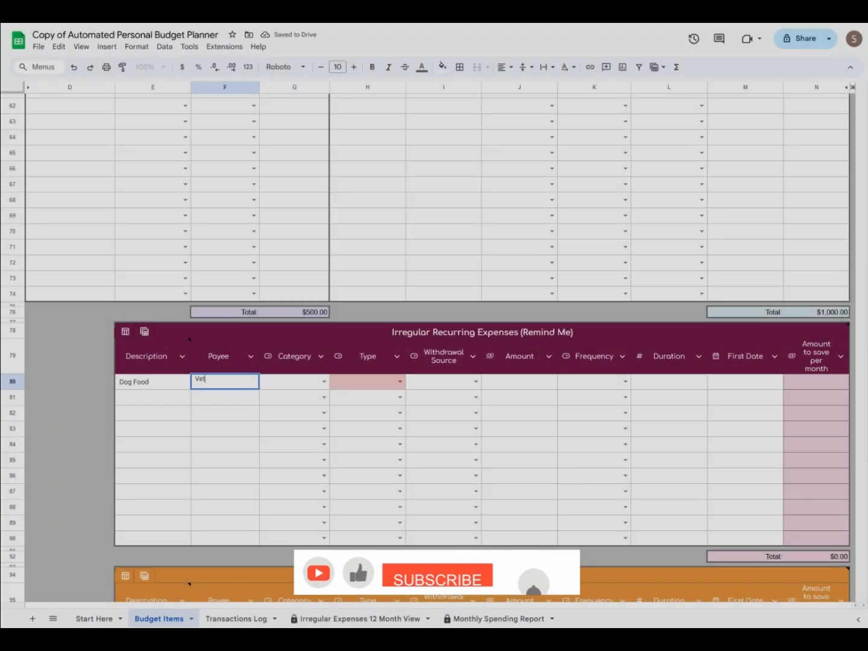
Step: Fill in the Dog Food expense: category Pet, type Need, source Bank 1 CC, amount $100, weekly frequency, duration 5, first date 6/2/2024
left_click(317, 397)
left_click(368, 396)
left_click(438, 398)
type("100")
left_click(615, 397)
type("5")
left_click(733, 385)
type("6/2/2")
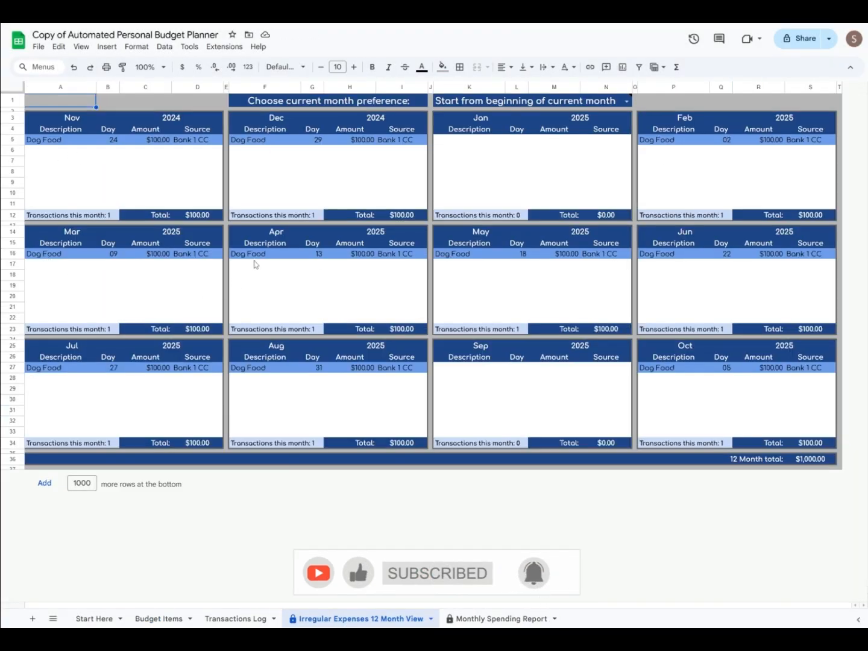
Step: Change the Dog Food duration on the Budget Items sheet to 10 and return to the irregular expenses 12-month view
left_click(158, 618)
left_click(675, 389)
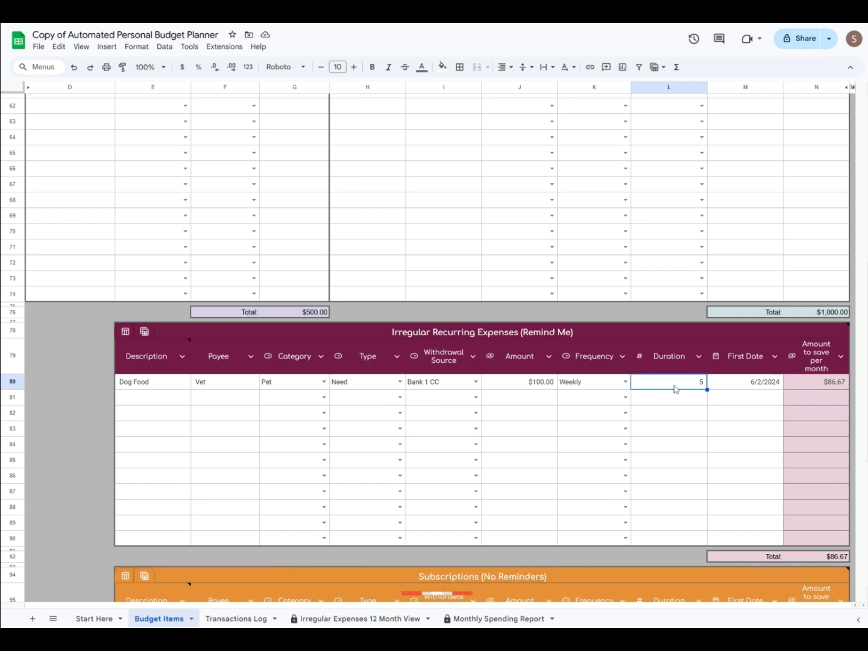
type("10")
key("Return")
left_click(375, 618)
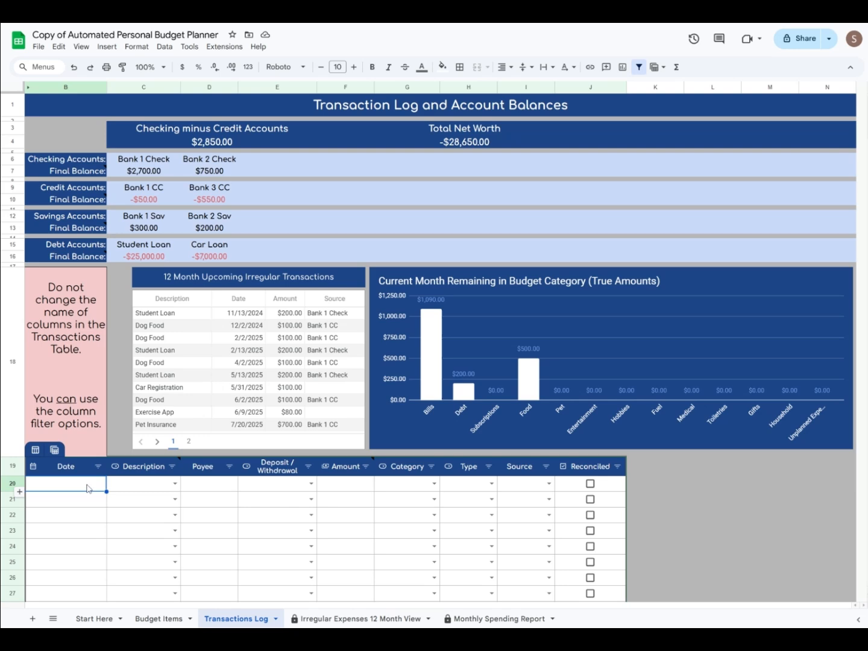
Step: Record the 11/1/2024 Rent payment in row 20 of the transactions log
type("11/1/2024")
key("Tab")
type("re")
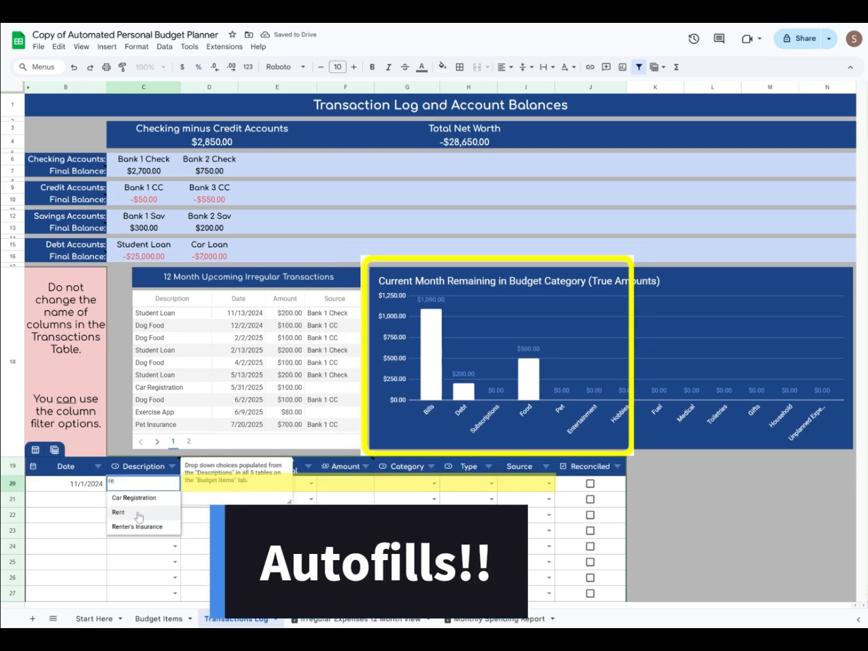
left_click(137, 513)
left_click(194, 519)
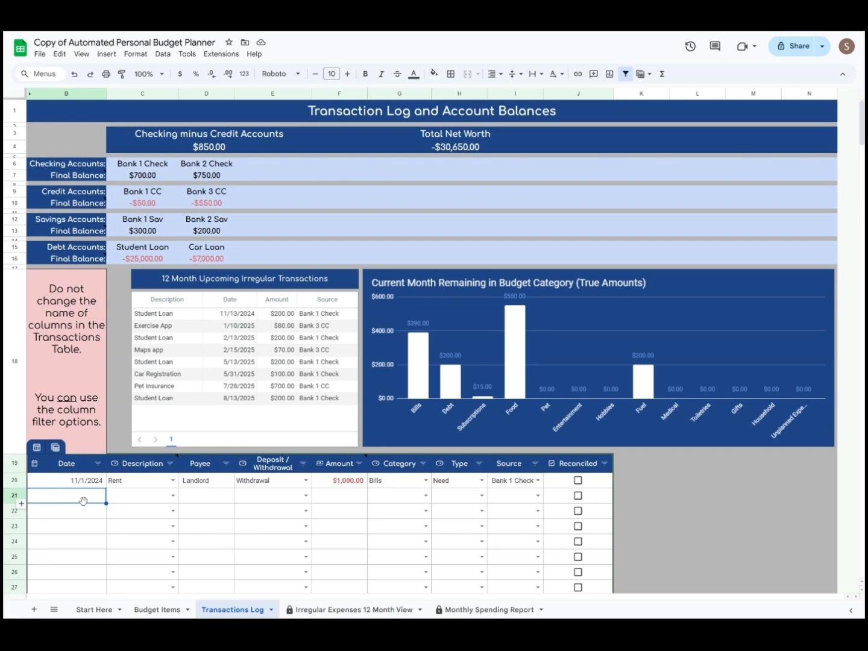
Step: Log a Car Registration transaction dated 11/12/2024 in row 21
left_click(84, 495)
type("11/12/2024")
left_click(171, 502)
left_click(151, 538)
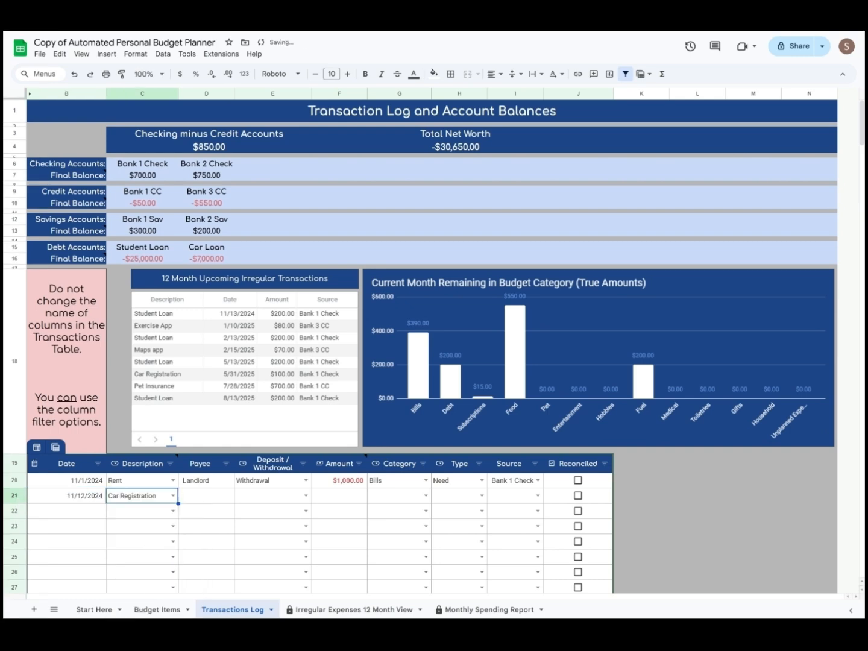
Step: Log a Car Loan transaction dated 11/15/2024 in row 22
left_click(86, 514)
type("11/15/2024")
left_click(172, 511)
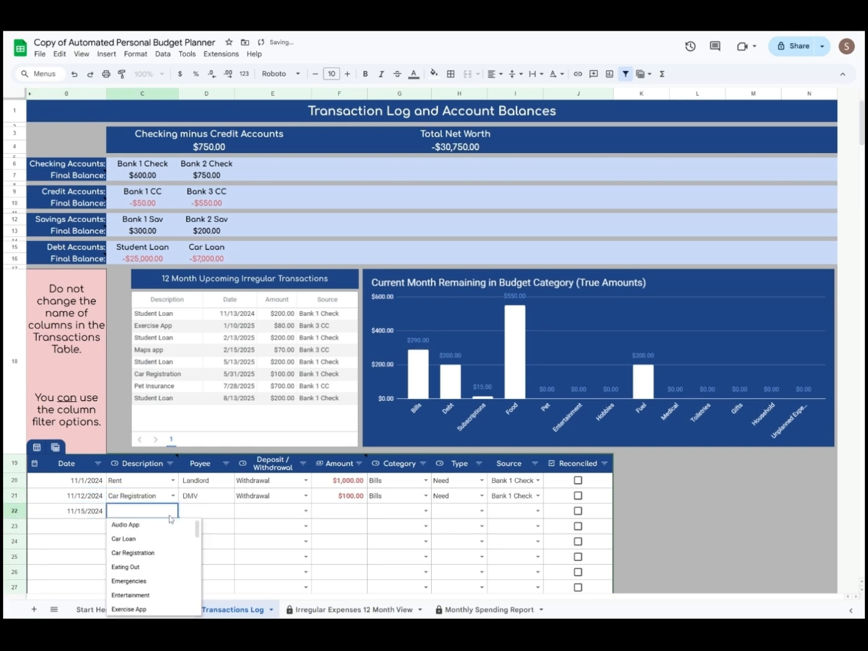
left_click(158, 537)
Step: Log a Groceries transaction dated 11/16/2024 for $25 with source Bank 1 CC in row 23
left_click(84, 526)
type("11/16/2024")
left_click(173, 525)
type("gr")
left_click(170, 514)
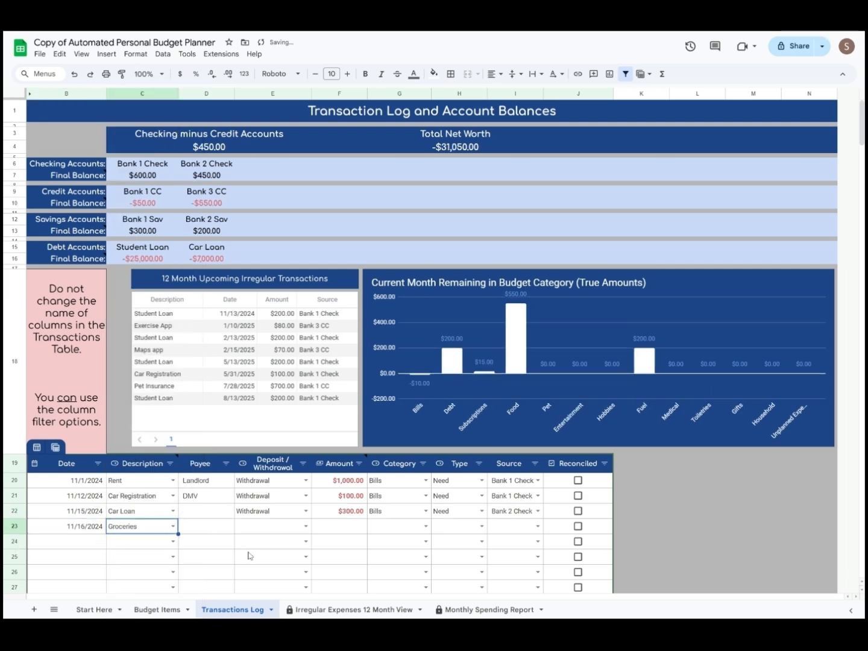
left_click(340, 526)
type("25")
key("Tab")
left_click(524, 528)
left_click(509, 482)
Step: Log a Fuel/Tolls transaction dated 10/31/2024 for $75 in row 24 and open its source choices
left_click(92, 541)
type("10/31/2024")
left_click(173, 541)
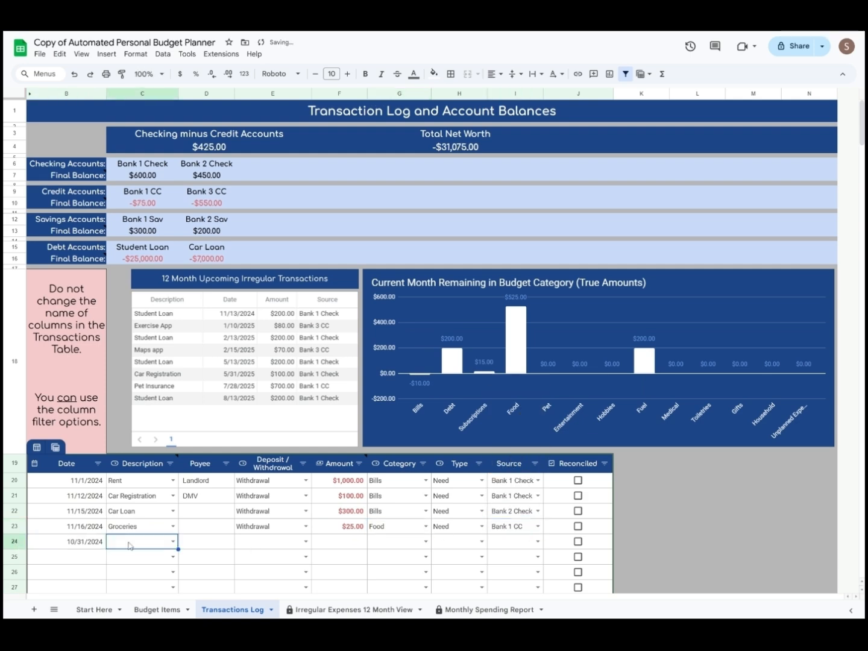
left_click(151, 429)
key("Tab")
key("Tab")
key("Tab")
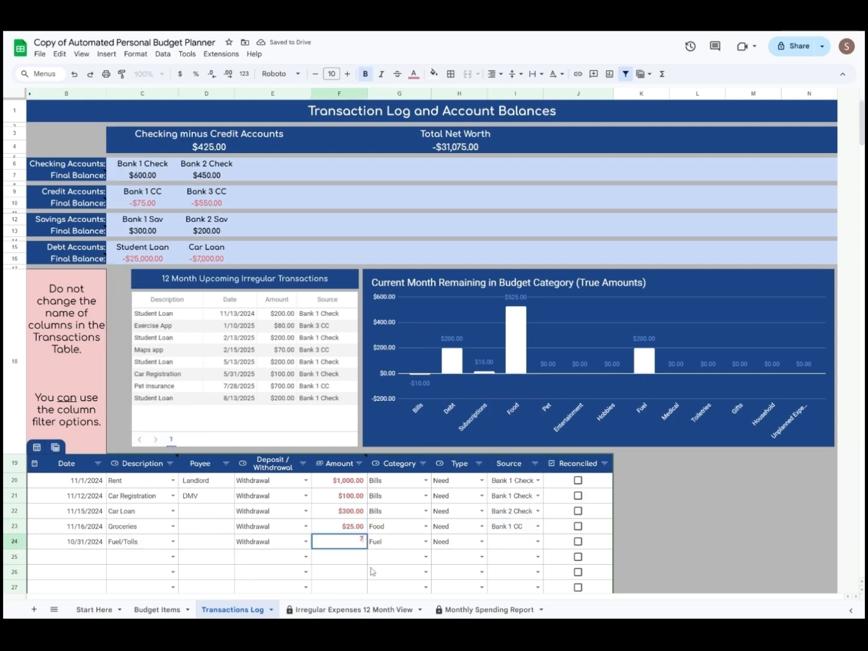
type("75")
key("Tab")
key("Tab")
key("Tab")
left_click(536, 541)
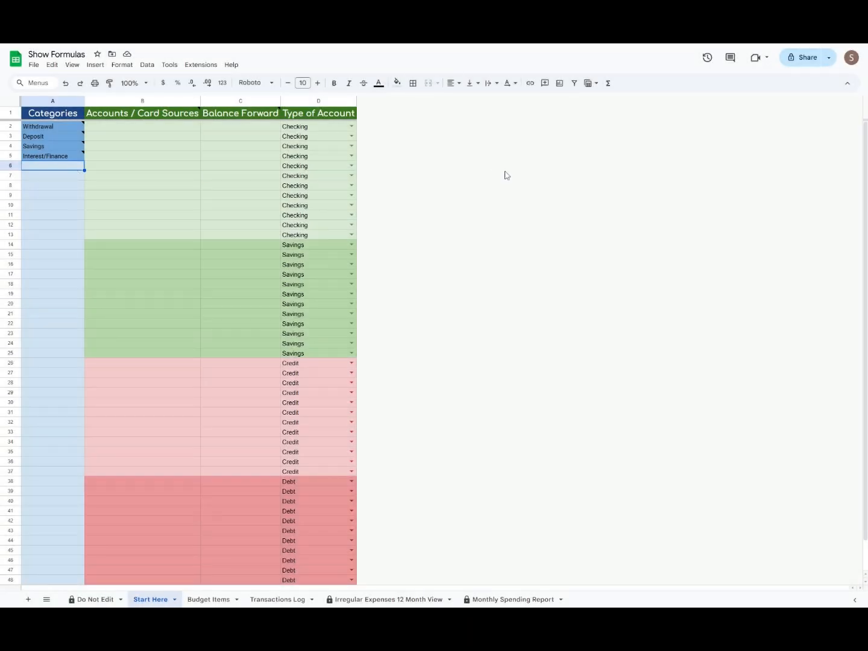
Step: Add Bills, Debt, Subscriptions, Food and Pet to the Categories column, starting in cell A6
type("s")
key("Return")
type("Debt")
key("Return")
type("Subscriptions")
key("Return")
type("Food")
key("Return")
type("Pet")
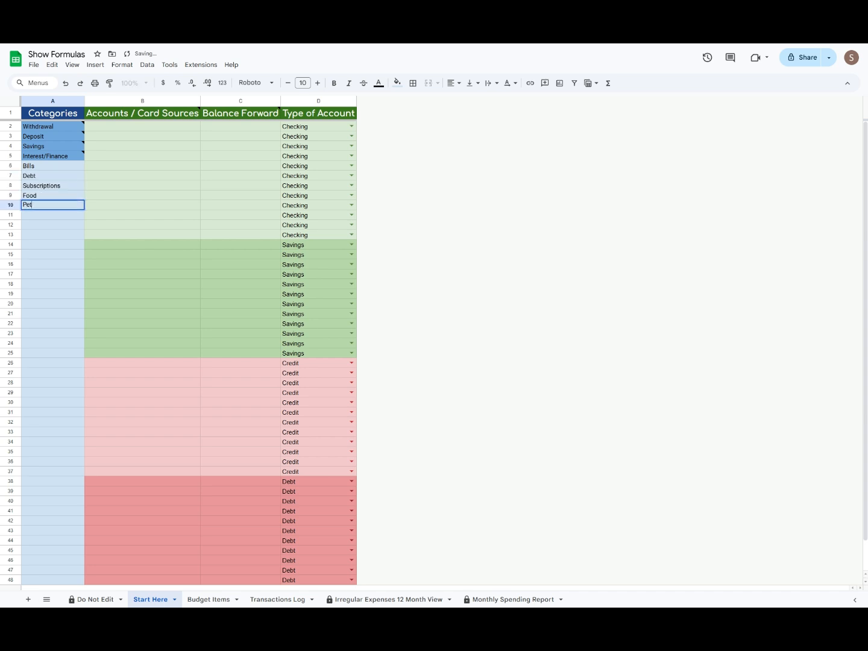
key("Return")
Step: Continue the category list with Entertainment, Hobbies, Fuel, Medical and Toiletries
type("Entertainment")
key("Return")
type("Hobbies")
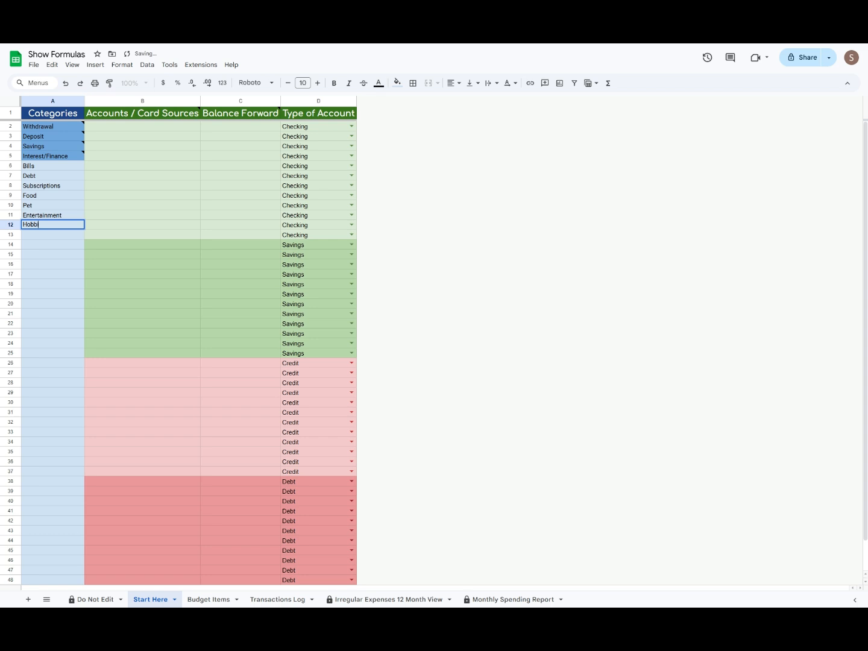
key("Return")
type("Fuel")
key("Return")
type("Medical")
key("Return")
type("Toiletries")
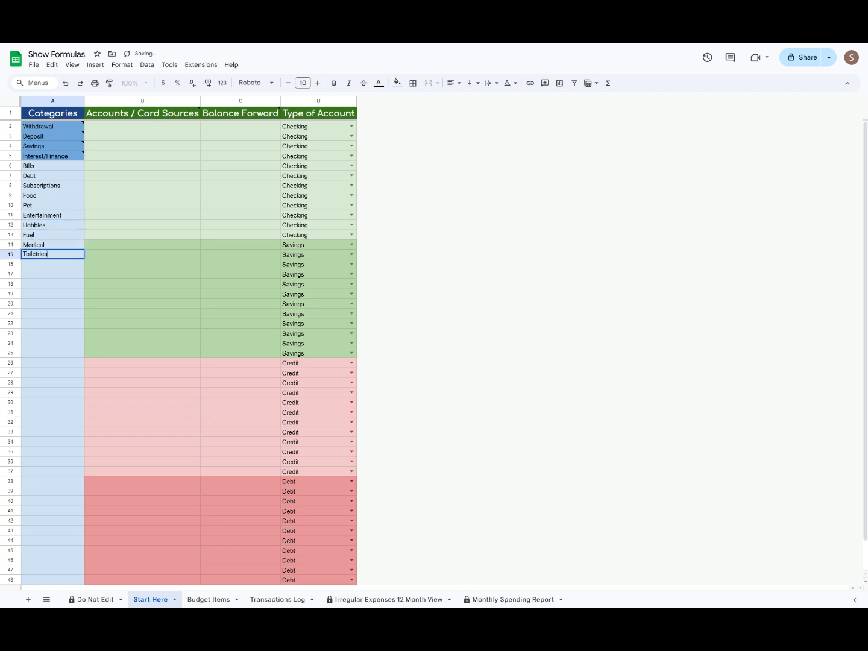
key("Return")
Step: Finish the category list with Gifts, Househld and Unplanned Expenses
type("Gifts")
key("Return")
type("Househld")
key("Return")
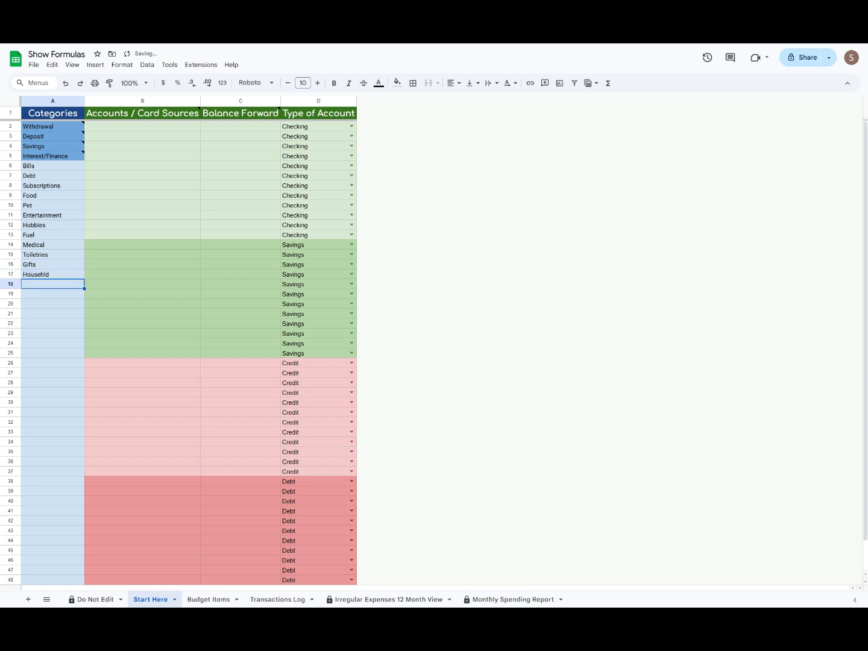
type("Unplanned Expenses")
key("Return")
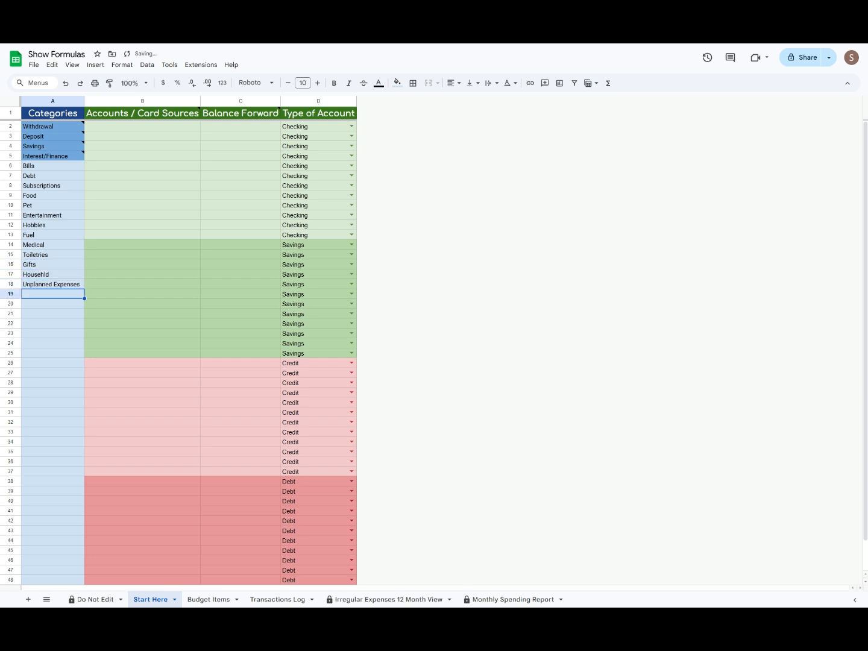
Step: Enter the checking accounts Bank 1 Check with a $2,700 balance forward and Bank 2 Check with $300
left_click(167, 128)
type("B")
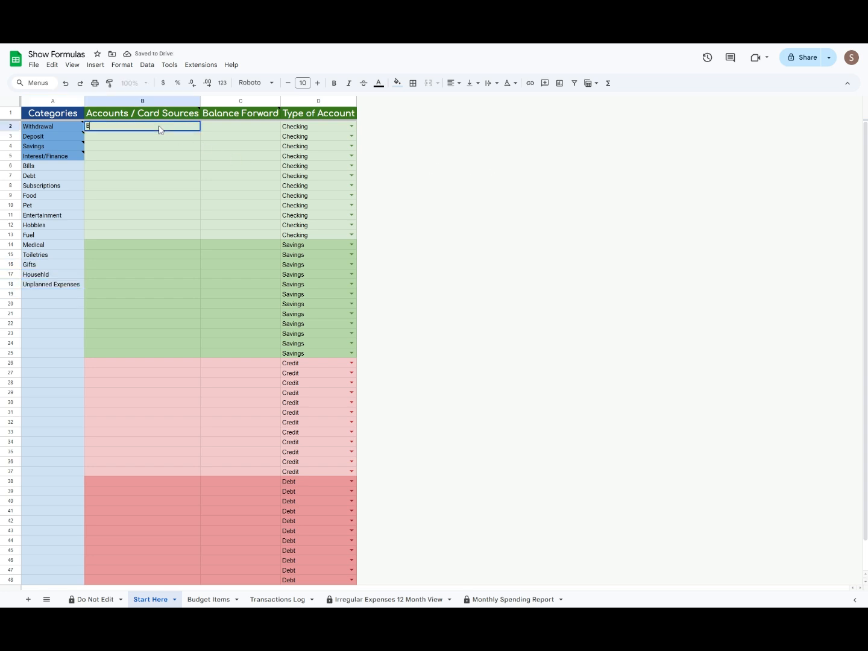
type("ank 1 Check")
key("Tab")
type("27")
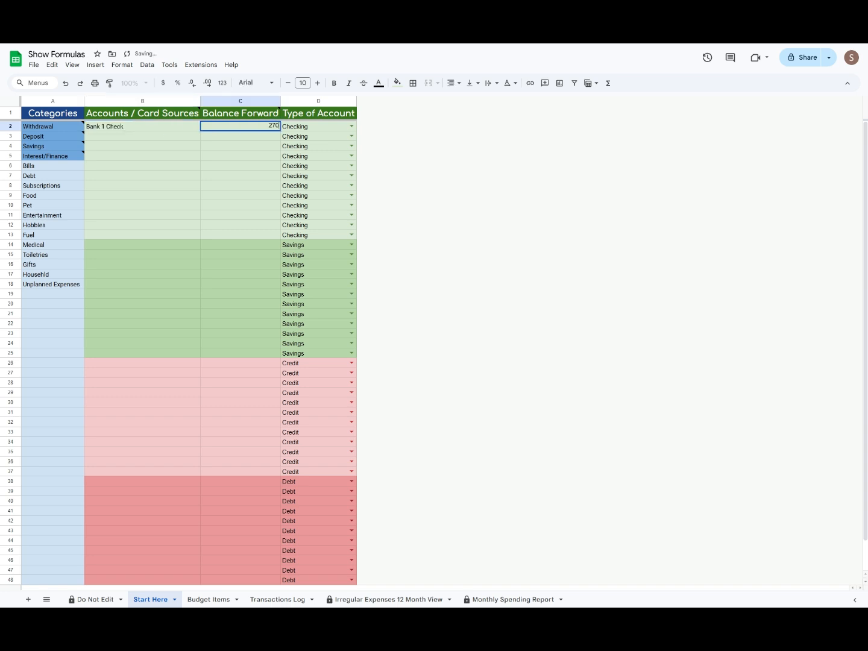
key("Return")
type("Bank 2 Check")
key("Tab")
type("300")
key("Return")
Step: Enter the savings accounts Bank 1 Sav with a $200 balance forward and Bank 2 Sav with $500
left_click(145, 246)
type("B")
key("Tab")
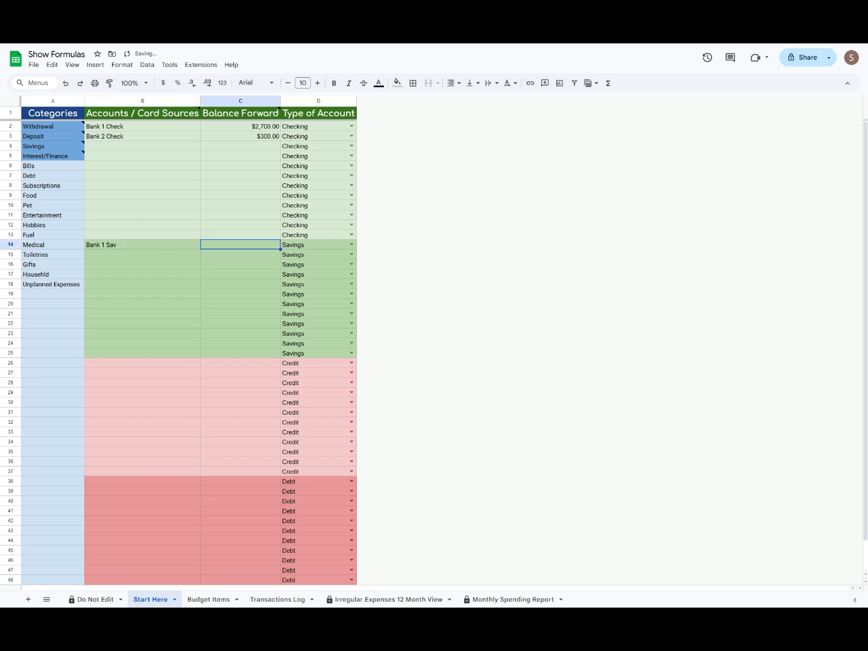
type("200")
key("Return")
type("Bank 2 Sav")
key("Tab")
type("50")
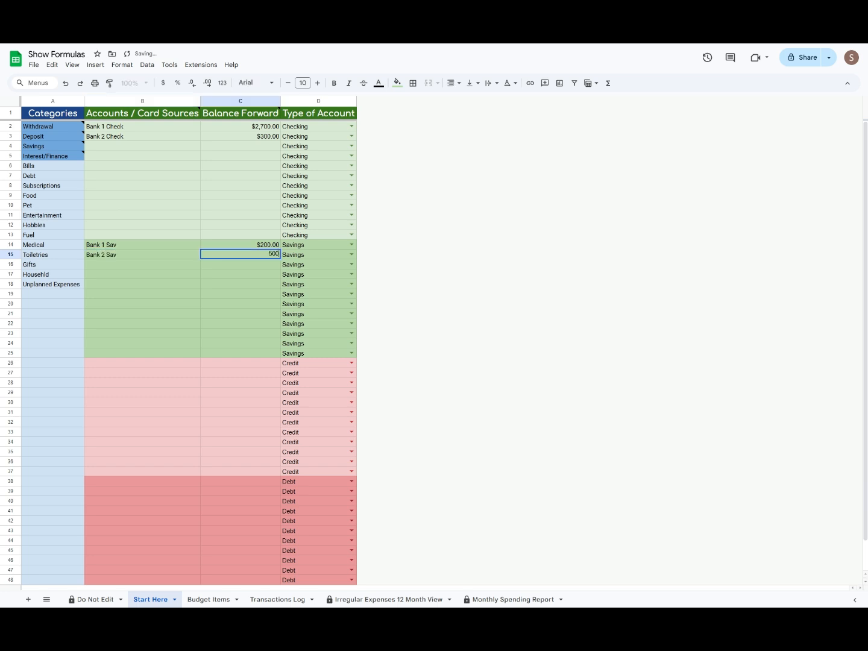
type("0")
key("Return")
Step: Enter the credit accounts Bank 1 CC with a balance forward of -$50 and Bank 3 CC with -$550
left_click(151, 363)
type("Bank 1")
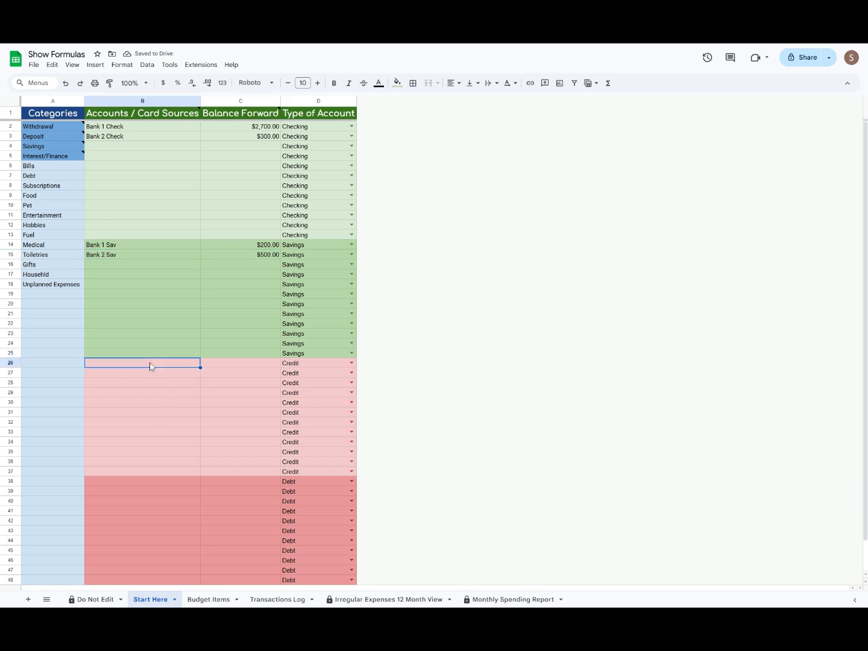
type(" CC")
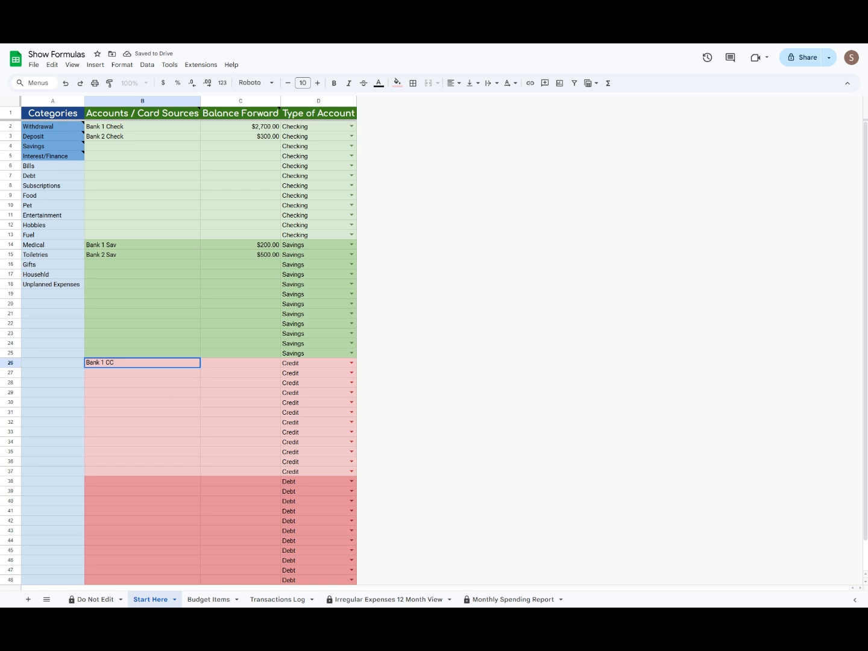
key("Tab")
type("-50")
key("Return")
type("Bank 3 CC")
key("Tab")
type("-550")
key("Return")
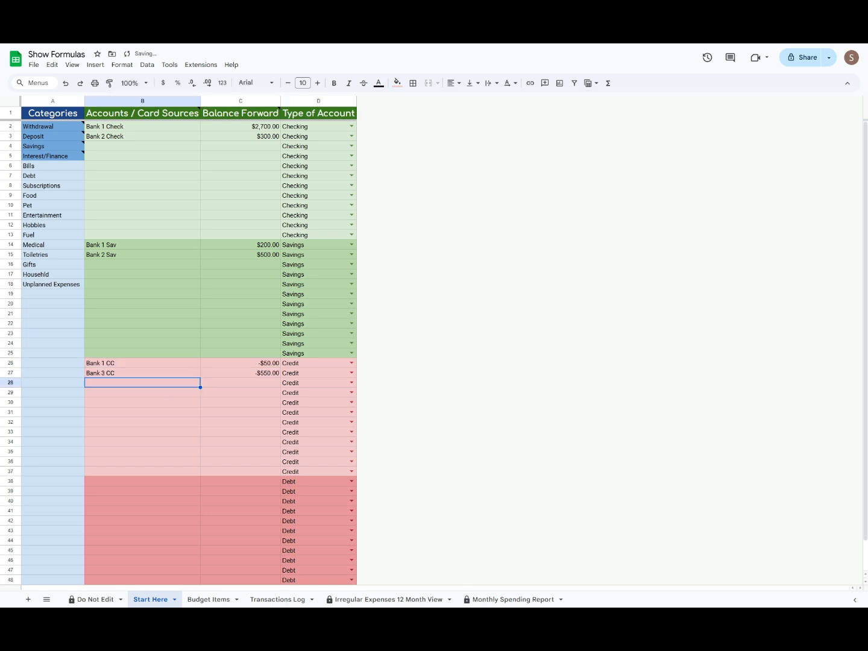
Step: Enter the debt accounts Student Loan at -$10,000 and Car Loan at -$2,000, and open the Budget Items sheet
left_click(175, 487)
type("Student Loan")
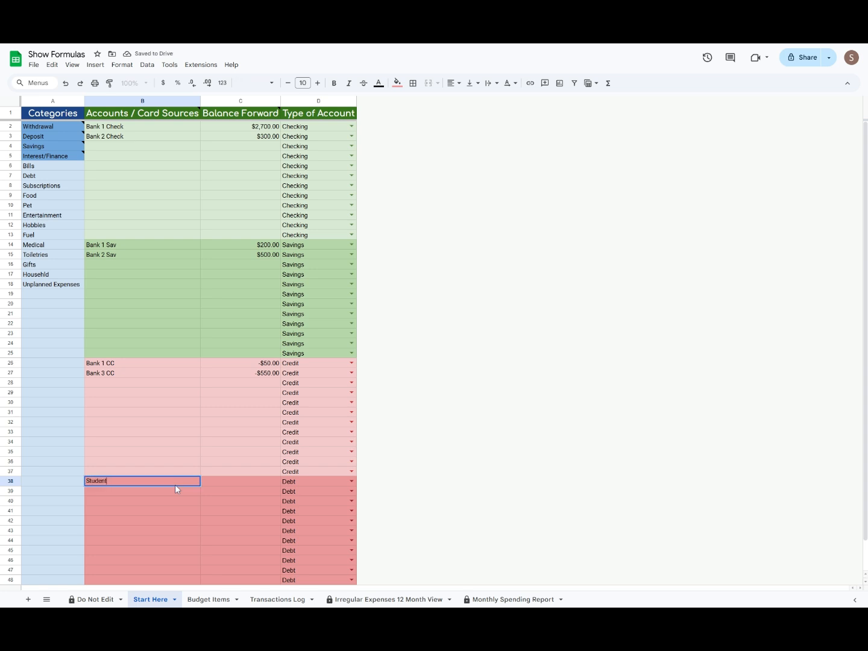
key("Tab")
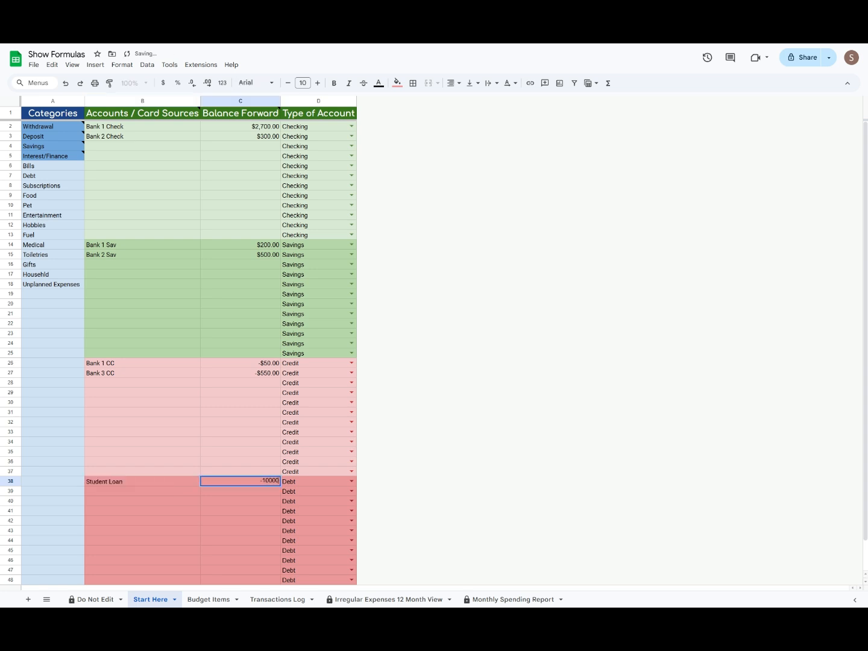
key("Return")
type("Car Loan")
key("Tab")
type("-2000")
key("Return")
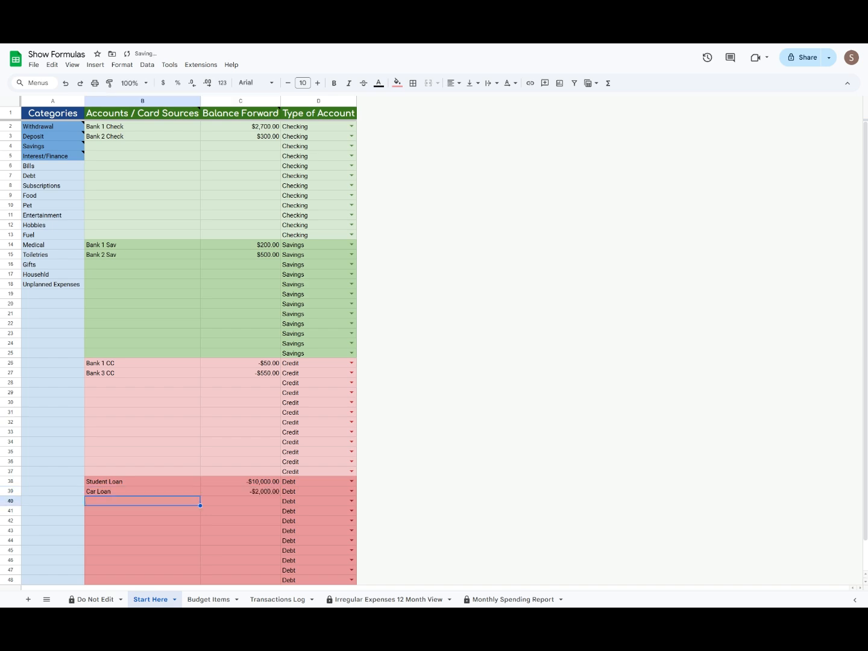
left_click(218, 598)
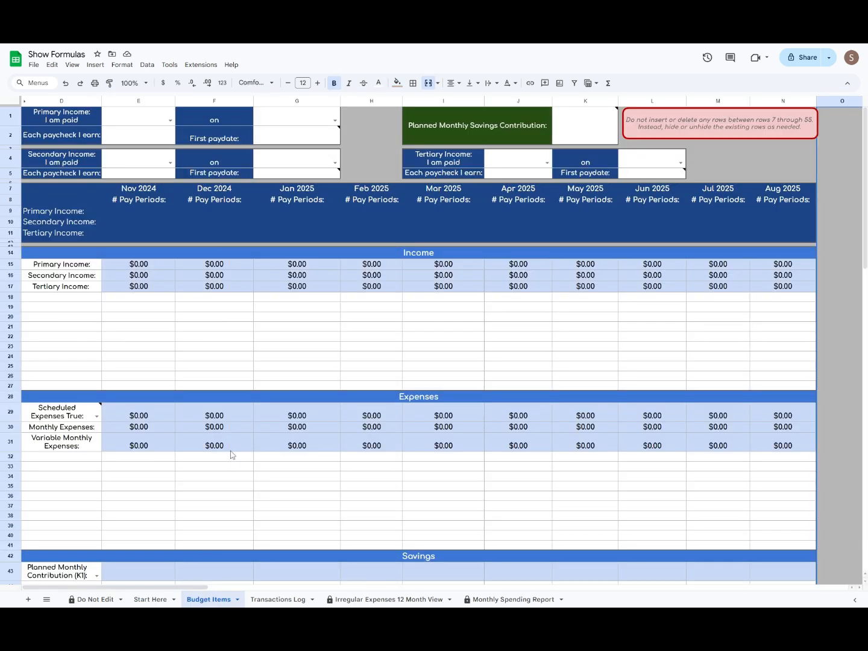
Step: Set the primary income to be paid Monthly with $500 earned per paycheck
left_click(170, 122)
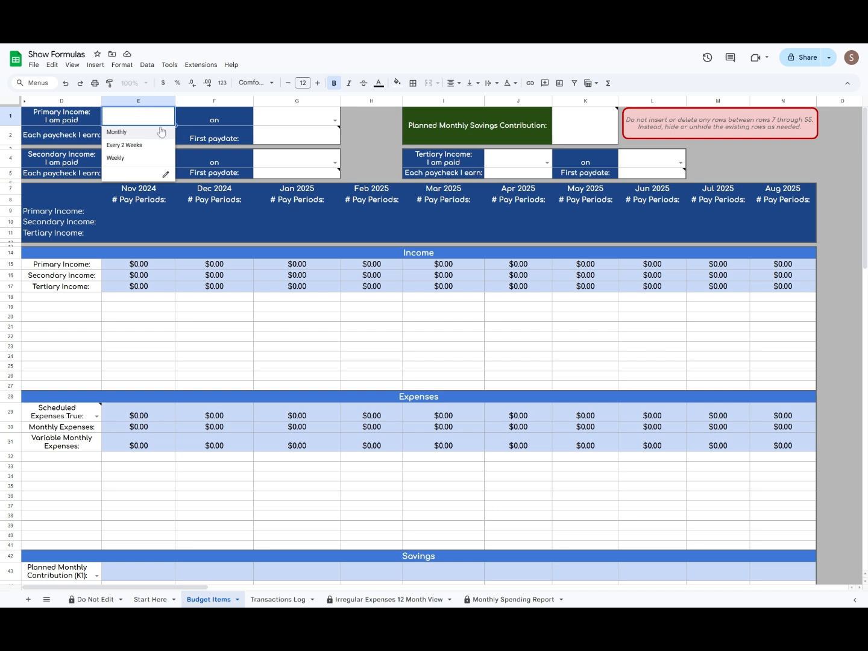
left_click(155, 132)
left_click(155, 137)
type("500")
key("Return")
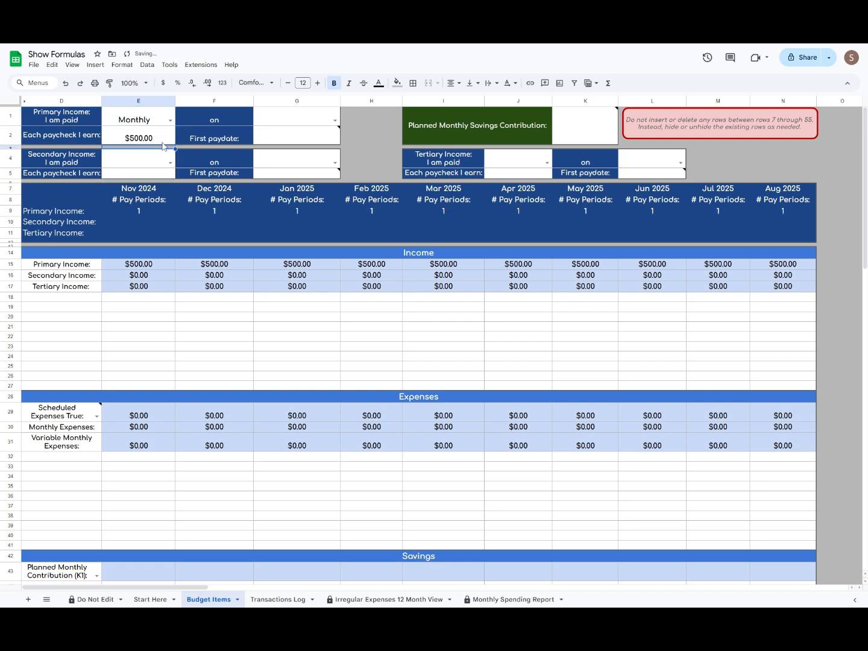
Step: Set the secondary income to Every 2 Weeks at $200 per paycheck, with a first paydate of 2/6/2021
left_click(170, 163)
left_click(140, 187)
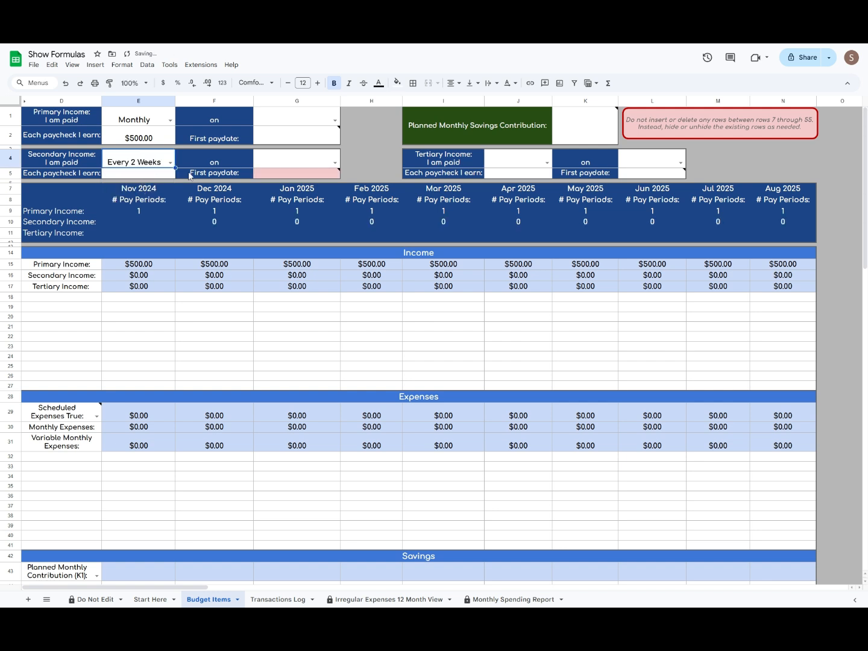
left_click(165, 174)
type("200")
key("Return")
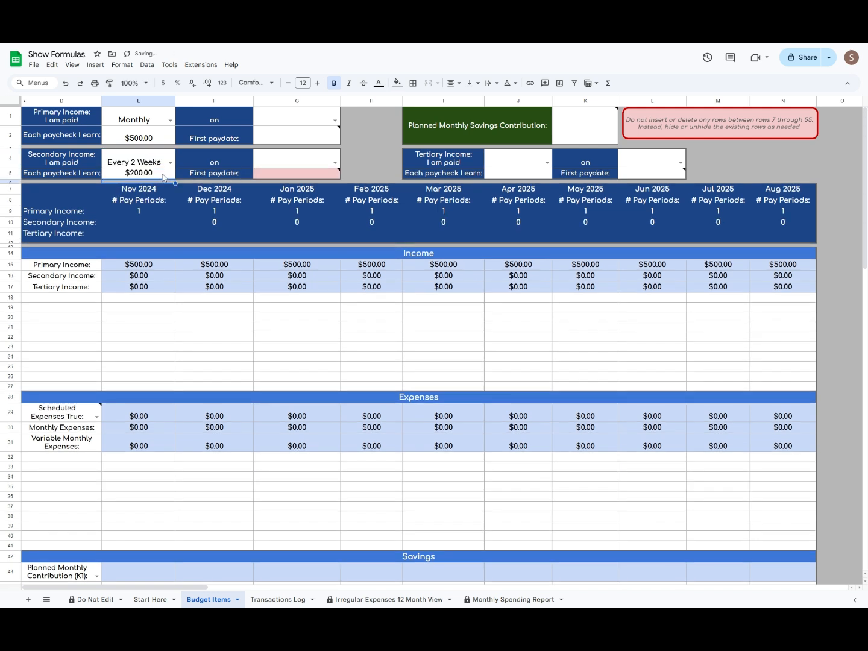
left_click(286, 176)
type("2/")
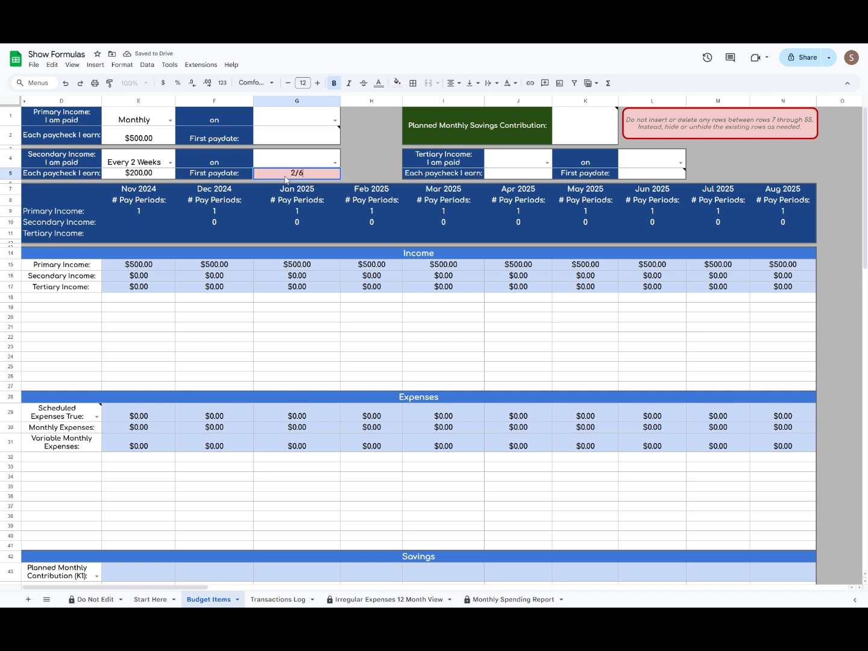
type("6/2021")
key("Return")
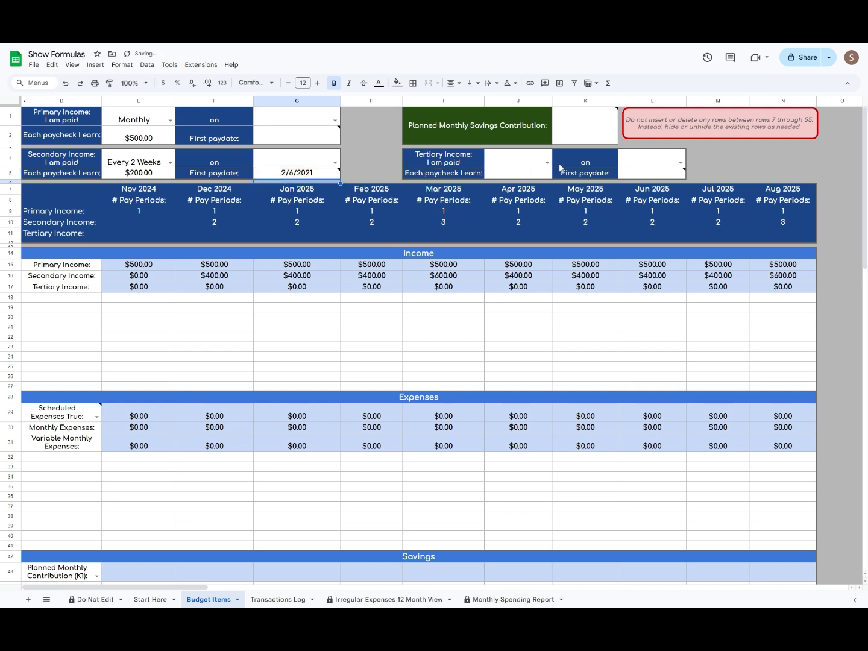
Step: Set the tertiary income to Weekly at 700 per paycheck, paid on Thursday
left_click(546, 162)
left_click(500, 200)
left_click(514, 174)
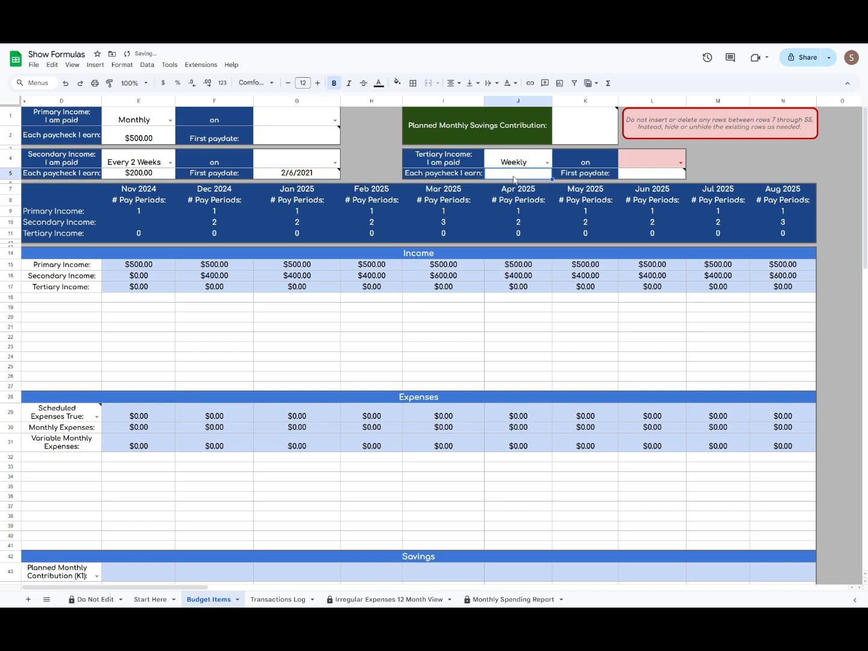
key("Return")
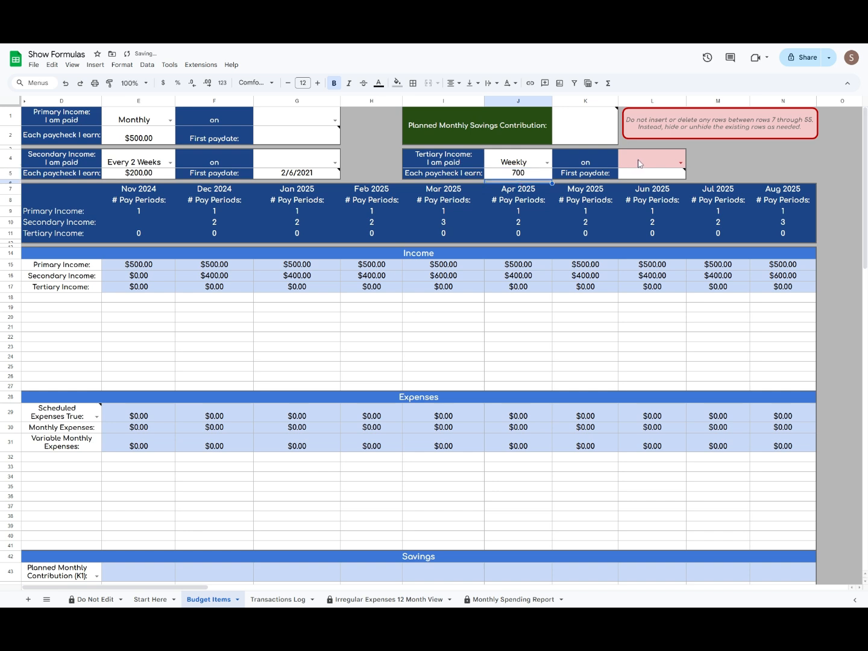
left_click(680, 163)
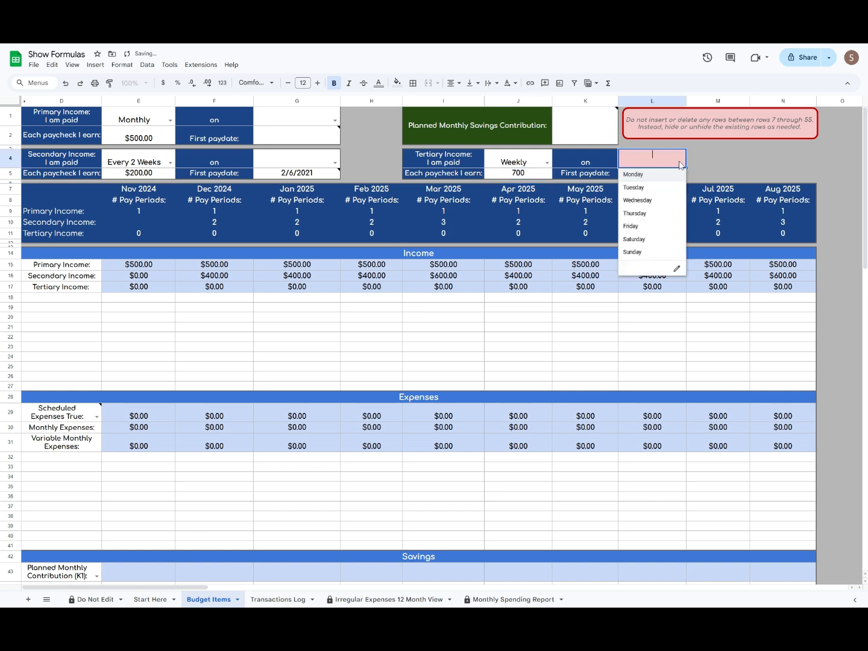
left_click(657, 214)
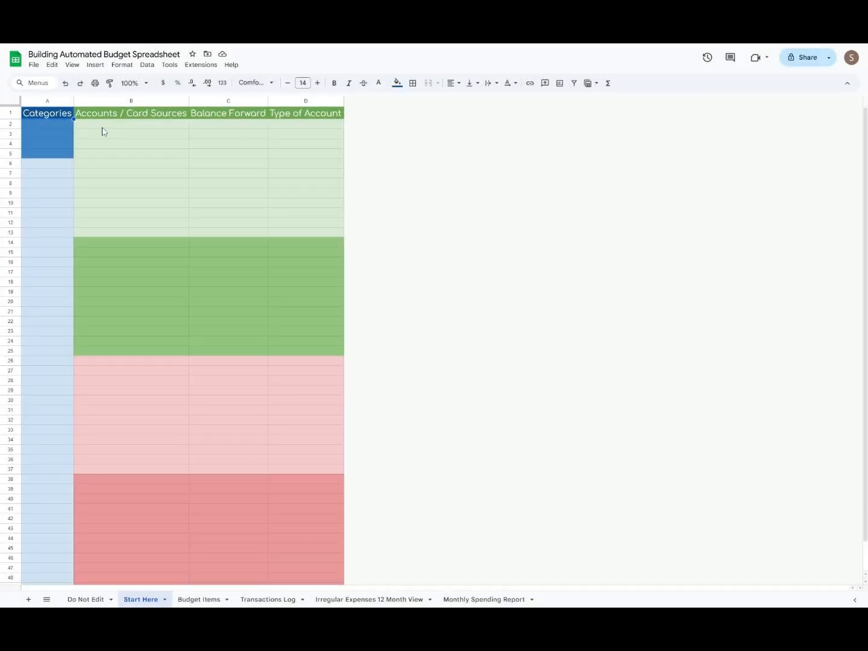
Step: In the Building Automated Budget Spreadsheet, enter the categories Withdrawal, Deposits, Savings and Interest/Finance in A2:A5 of Start Here
left_click(65, 128)
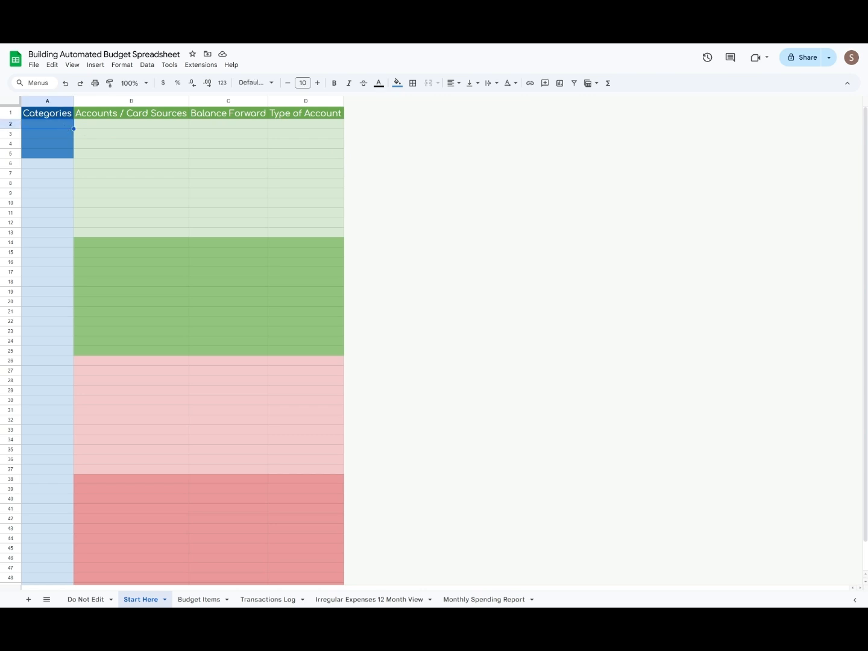
type("Withdrawal")
key("Return")
type("Deposits")
key("Return")
type("Savings")
key("Return")
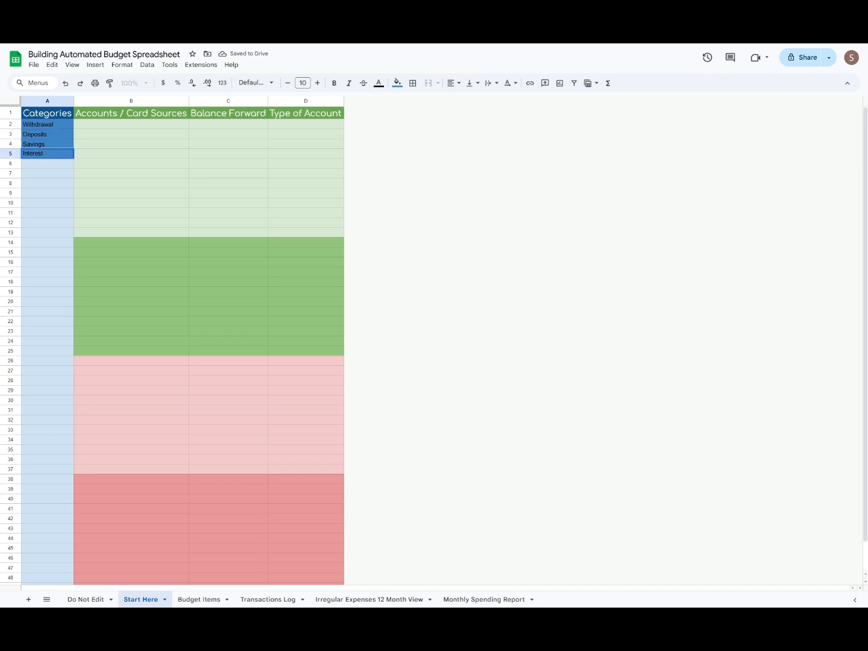
type("Interest/Finance")
key("Return")
Step: Add the note "Do not edit this cell - used for recording transaction log" to the Withdrawal cell and copy its text
left_click_drag(64, 124, 57, 155)
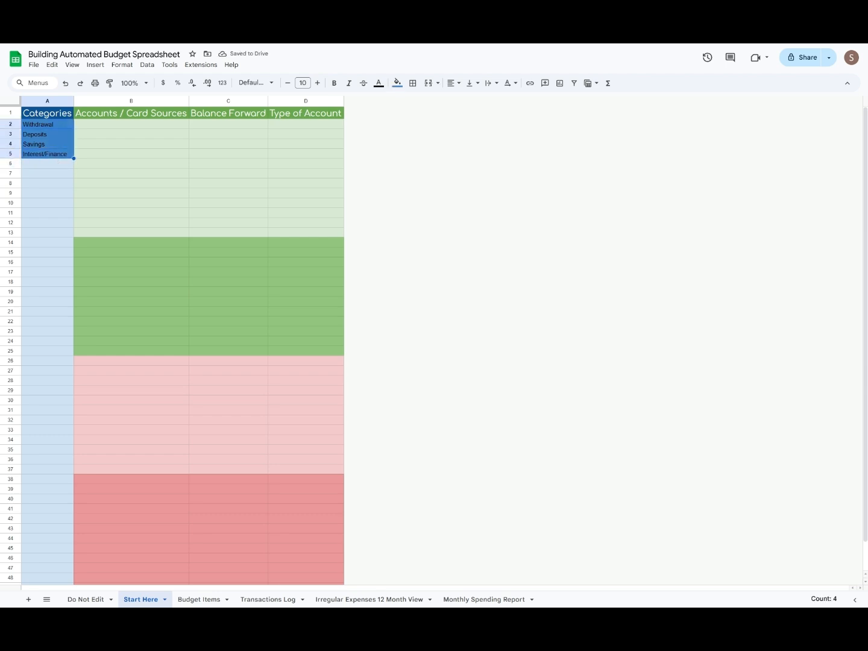
left_click(94, 68)
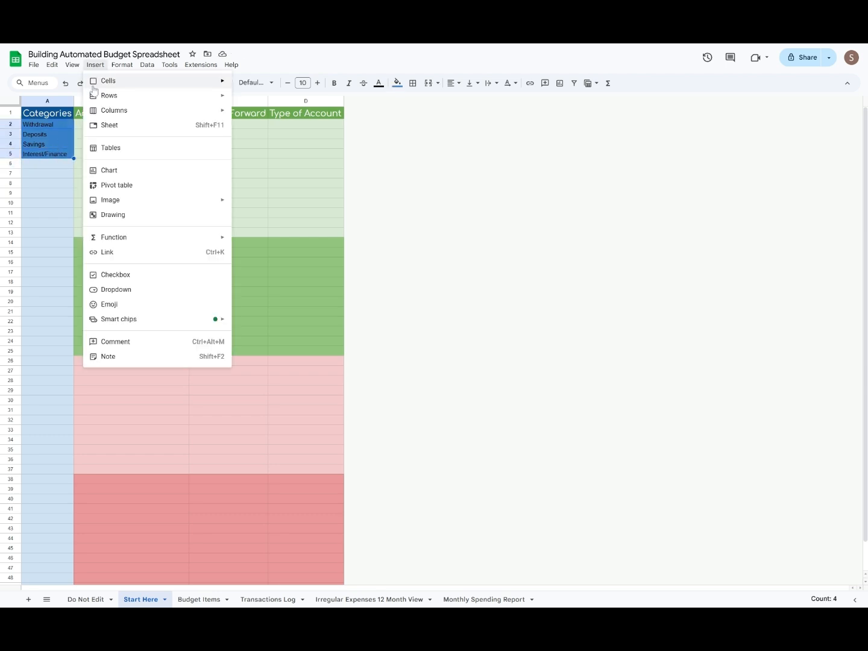
left_click(120, 358)
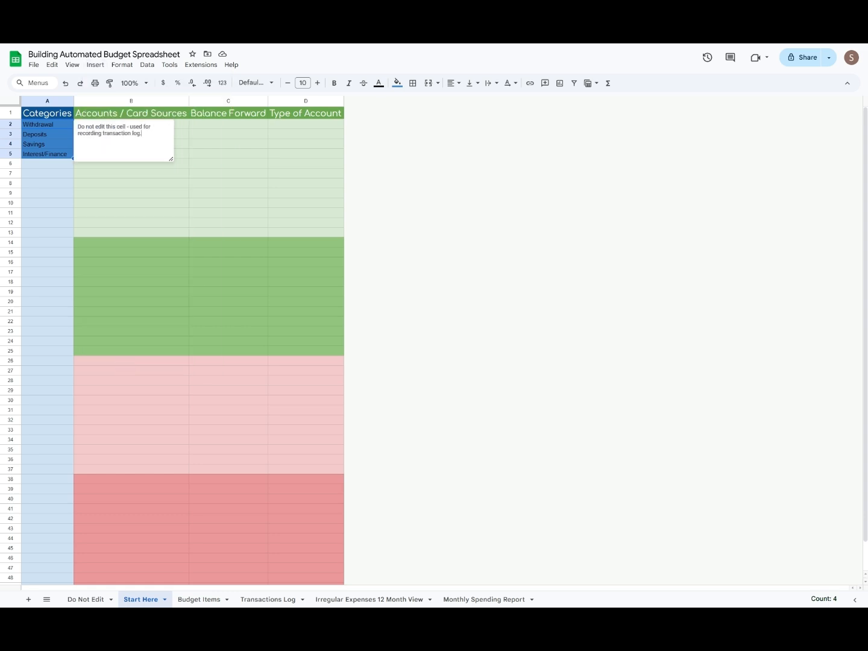
left_click(132, 195)
double_click(53, 125)
key("ctrl+c")
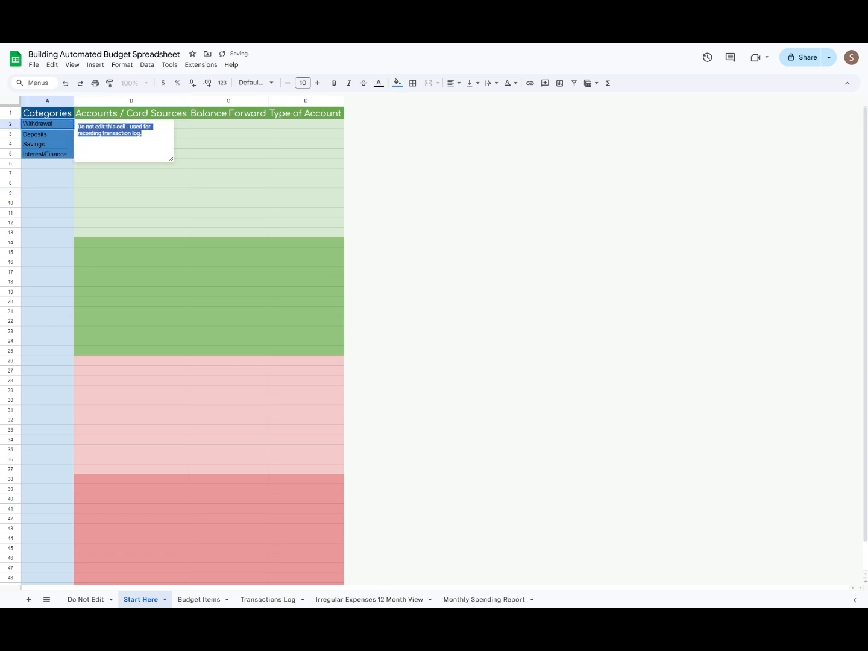
Step: Add the copied "Do not edit this cell - used for recording transaction log" note to the Deposits cell
left_click(90, 167)
left_click(59, 134)
left_click(96, 67)
left_click(118, 356)
key("ctrl+v")
left_click(127, 233)
Step: Add the same "Do not edit this cell" note to the Savings and Interest/Finance cells
left_click(48, 144)
left_click(95, 65)
left_click(114, 355)
type("Accounts with the card - used for recording transactions")
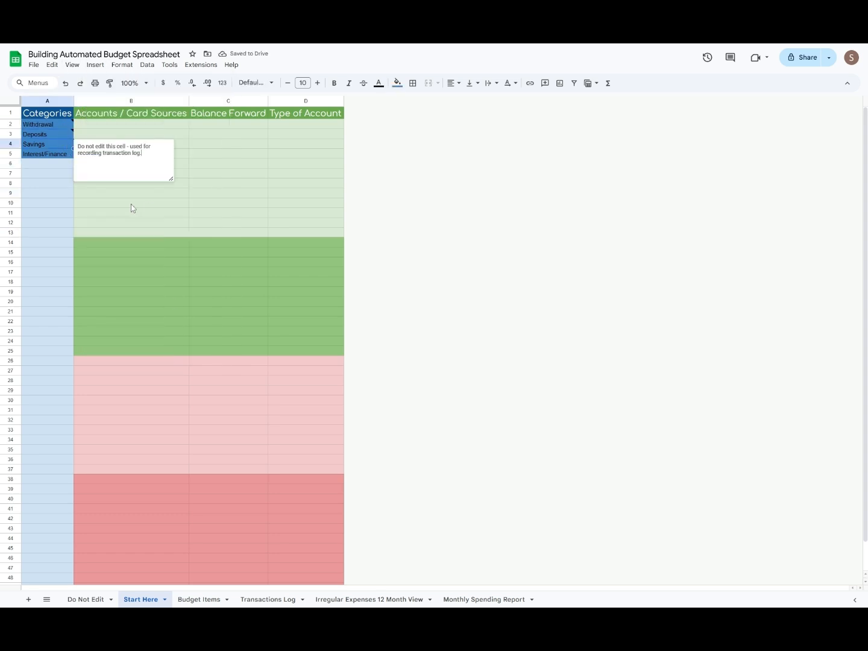
left_click(63, 155)
left_click(95, 64)
left_click(114, 355)
key("ctrl+v")
left_click(139, 241)
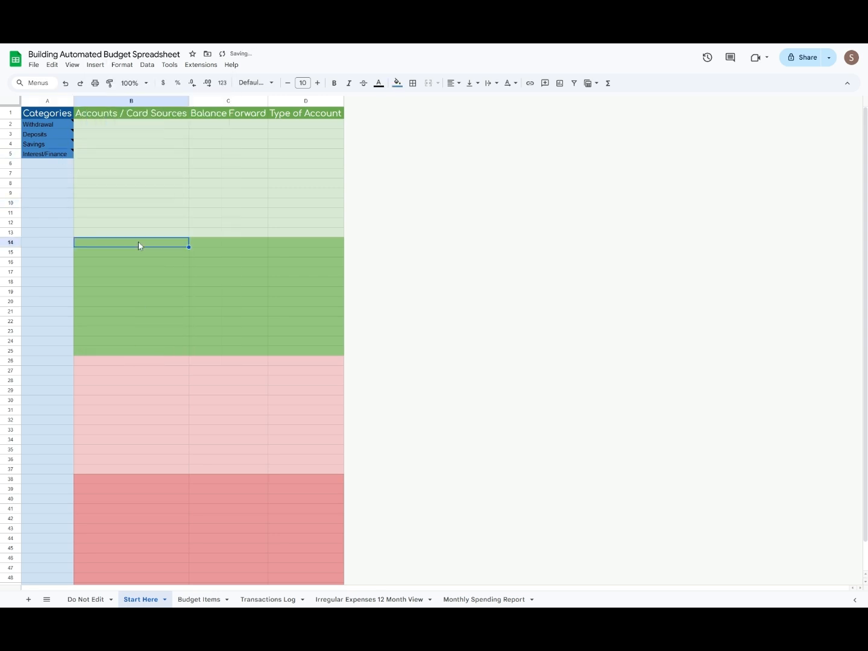
Step: Protect the category range A2:A5 so that a warning is shown when it is edited
left_click_drag(48, 125, 55, 157)
right_click(53, 146)
mouse_move(122, 299)
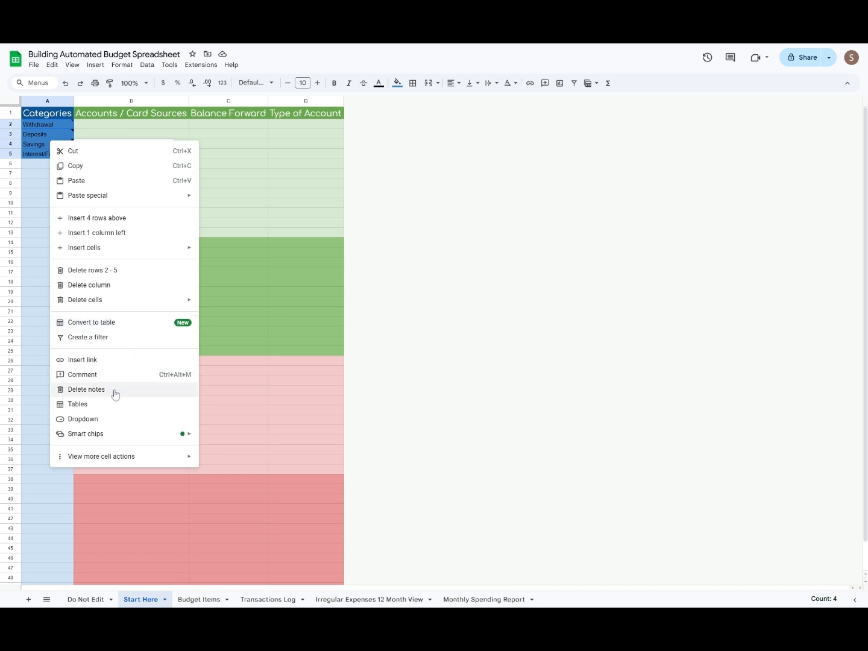
mouse_move(182, 461)
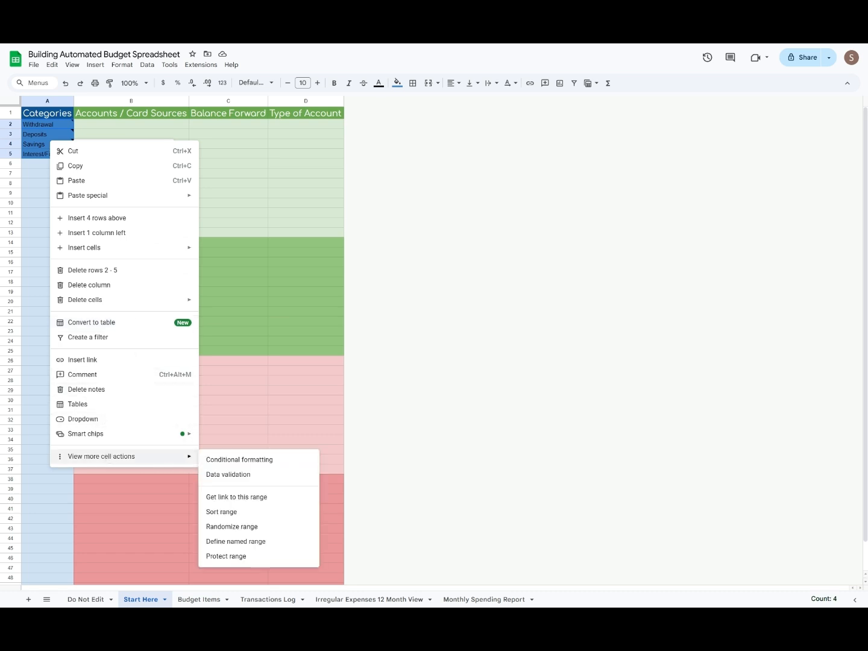
left_click(245, 557)
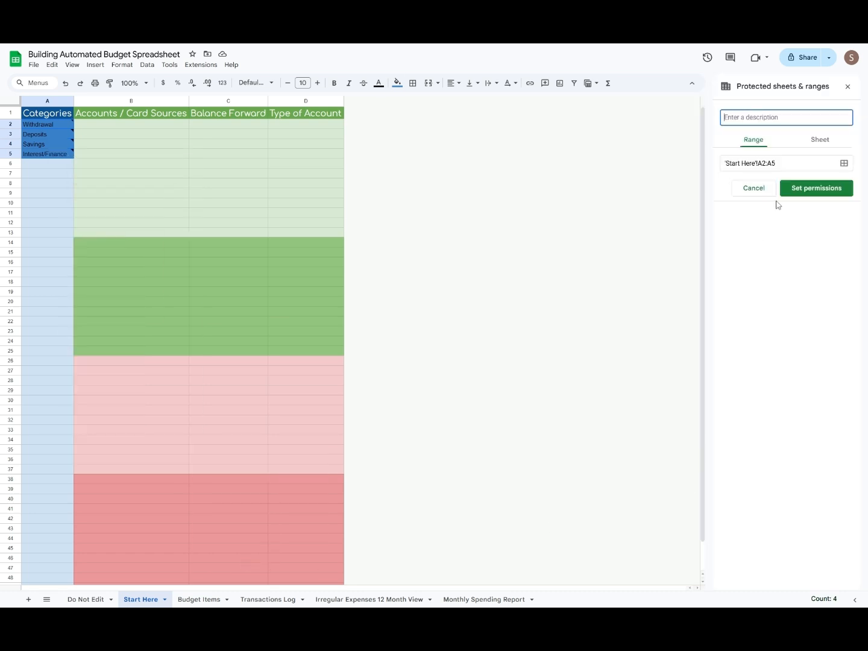
left_click(814, 188)
left_click(436, 299)
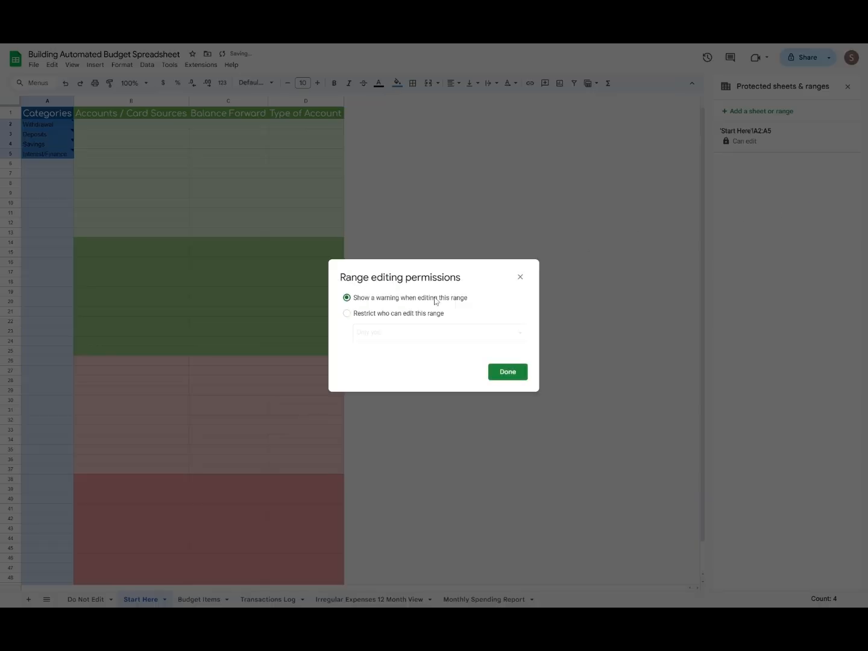
left_click(506, 371)
scroll(308, 372, "down", 2)
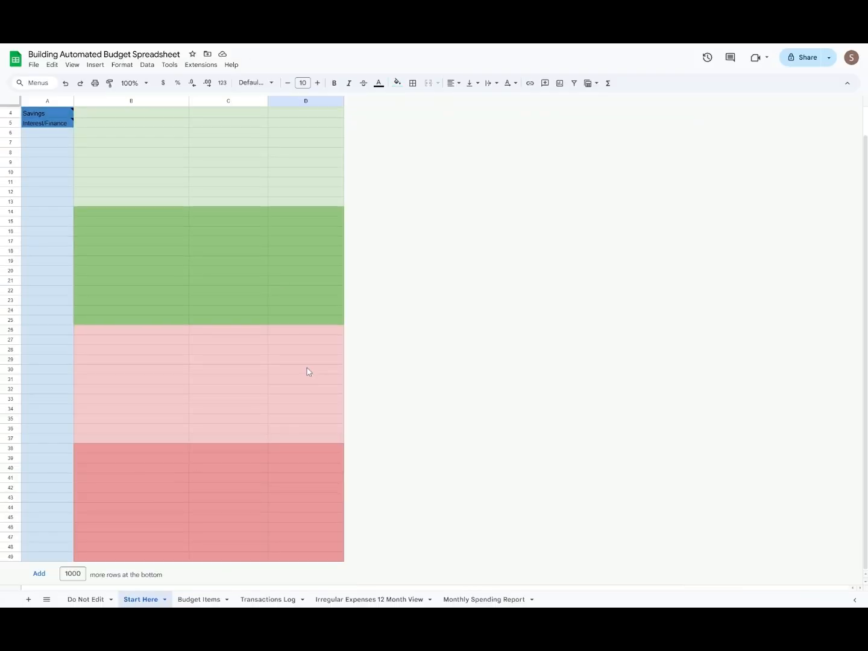
left_click(303, 559, "shift")
scroll(303, 321, "up", 1)
right_click(301, 281)
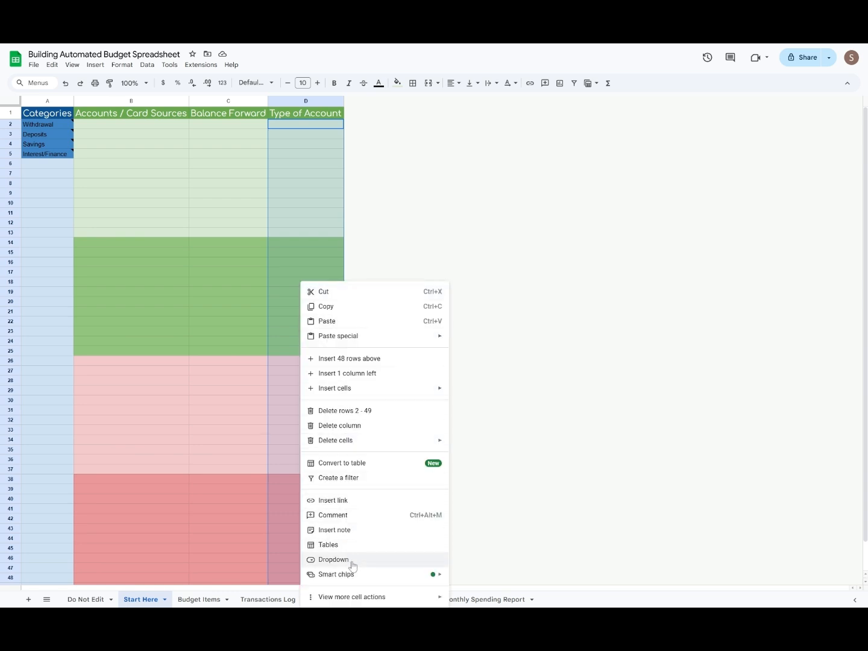
left_click(333, 559)
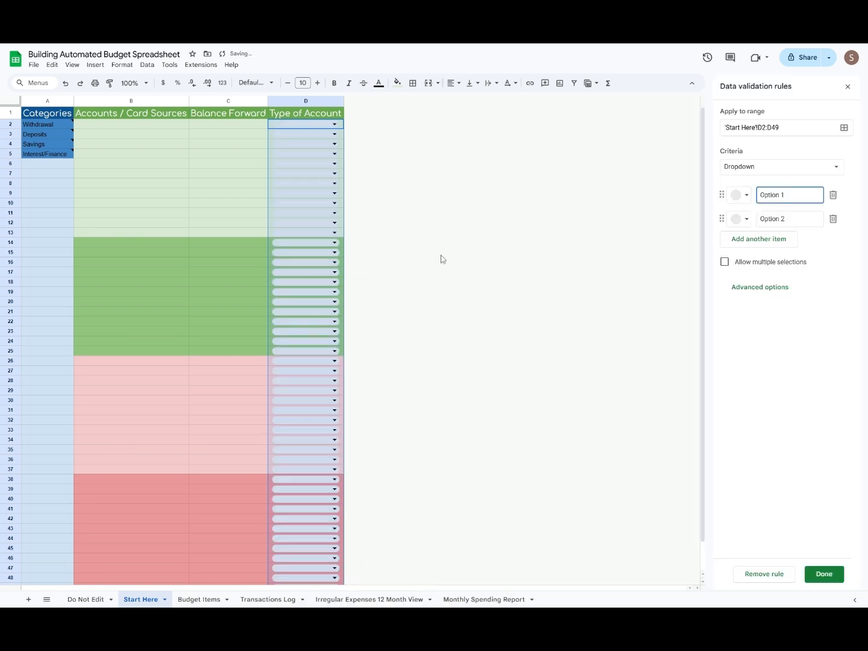
left_click_drag(275, 124, 280, 471)
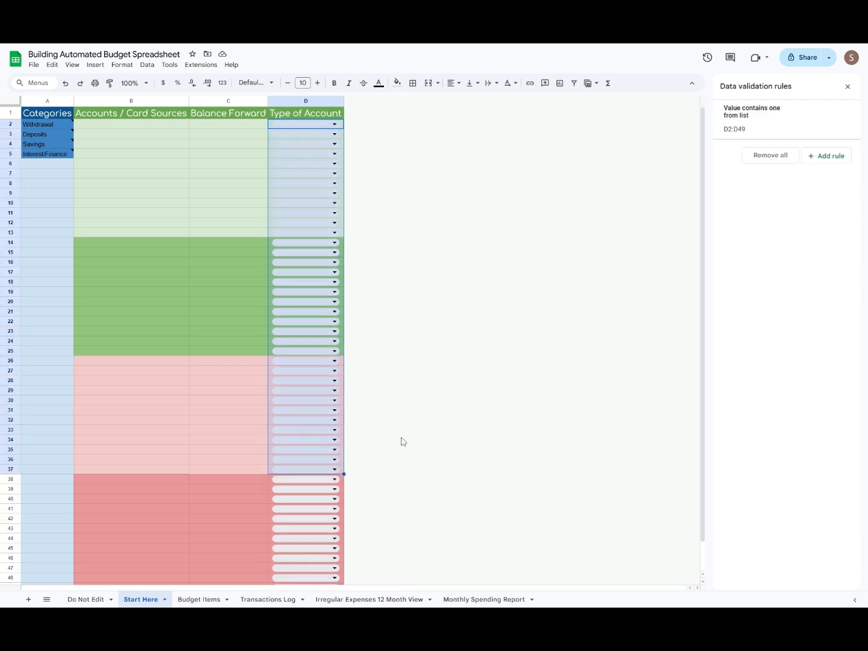
key("Delete")
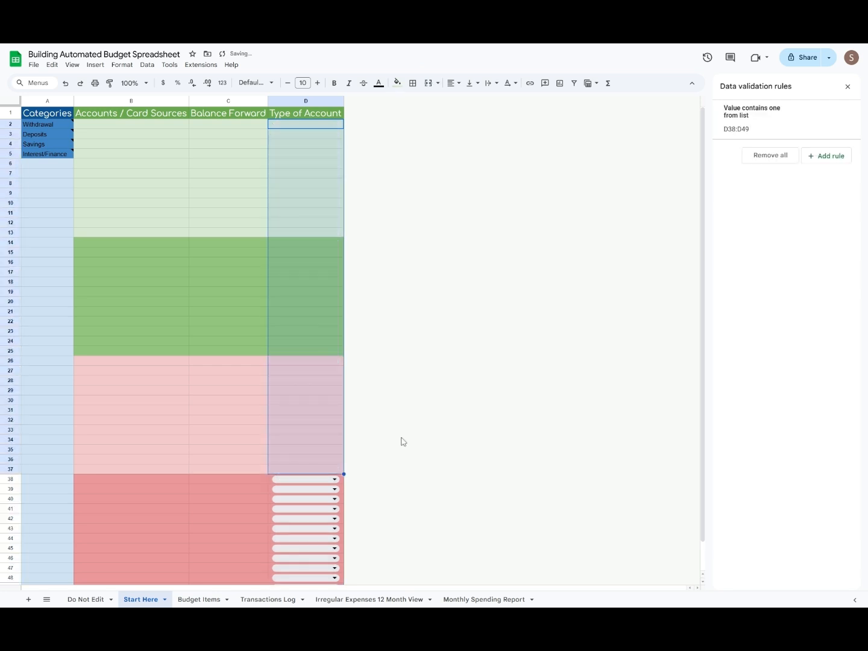
left_click(250, 313)
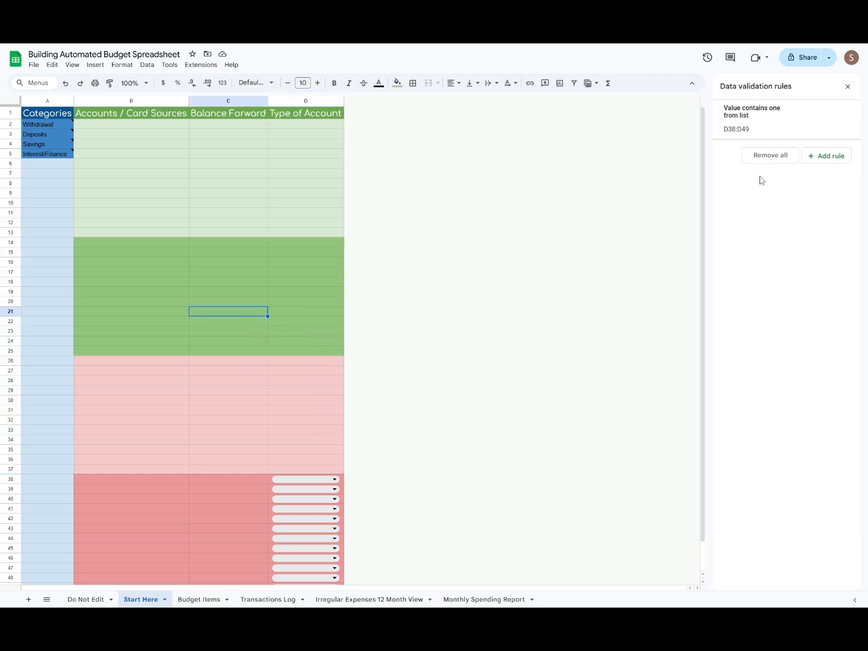
left_click(848, 88)
Step: Clear the existing dropdowns from the Type of Account cells D2:D49
left_click(291, 116)
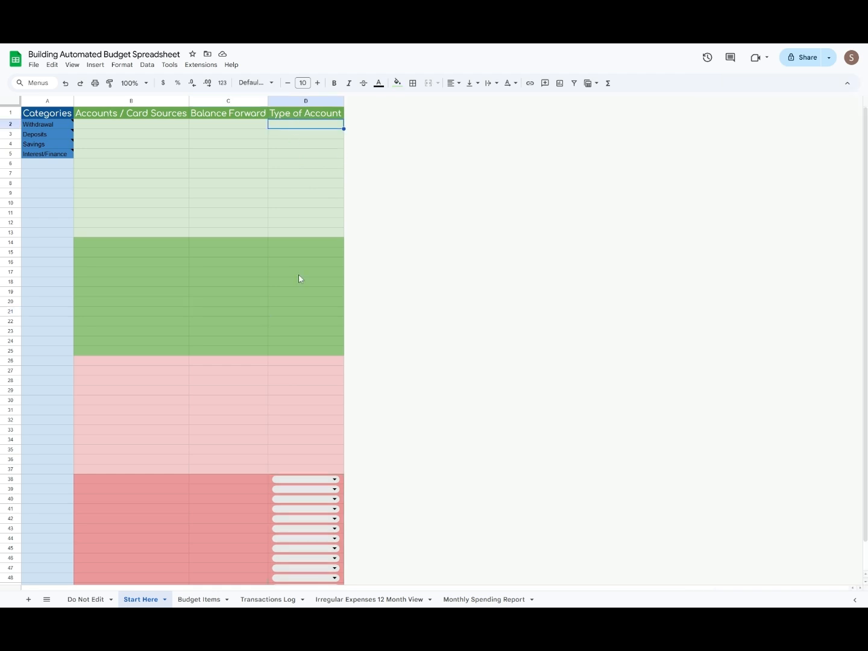
scroll(295, 188, "down", 1)
left_click(342, 560, "shift")
key("Delete")
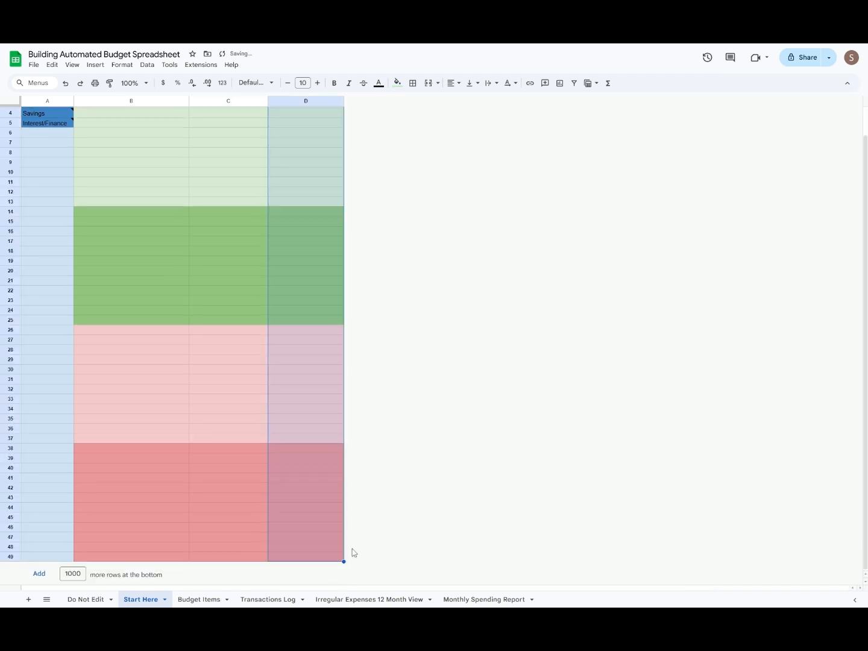
Step: Add a dropdown rule to D2:D49 with the Arrow display style and preview its list in D2
scroll(408, 512, "up", 1)
right_click(312, 167)
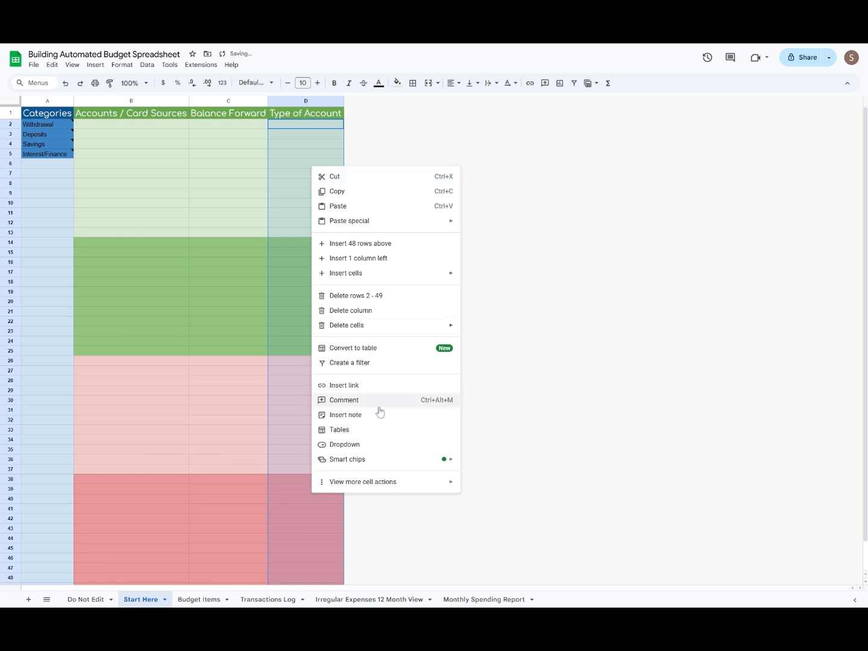
left_click(364, 450)
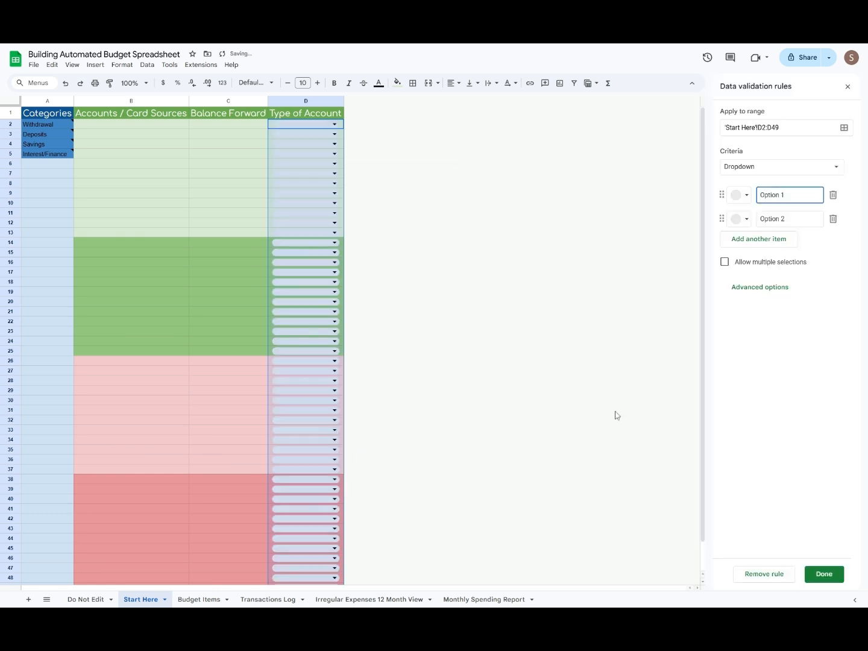
left_click(760, 289)
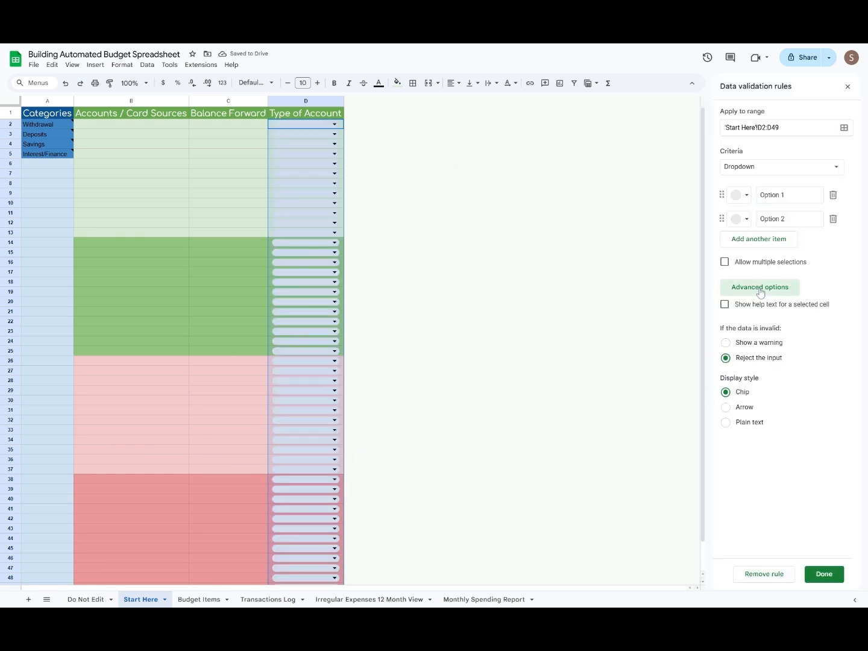
left_click(727, 409)
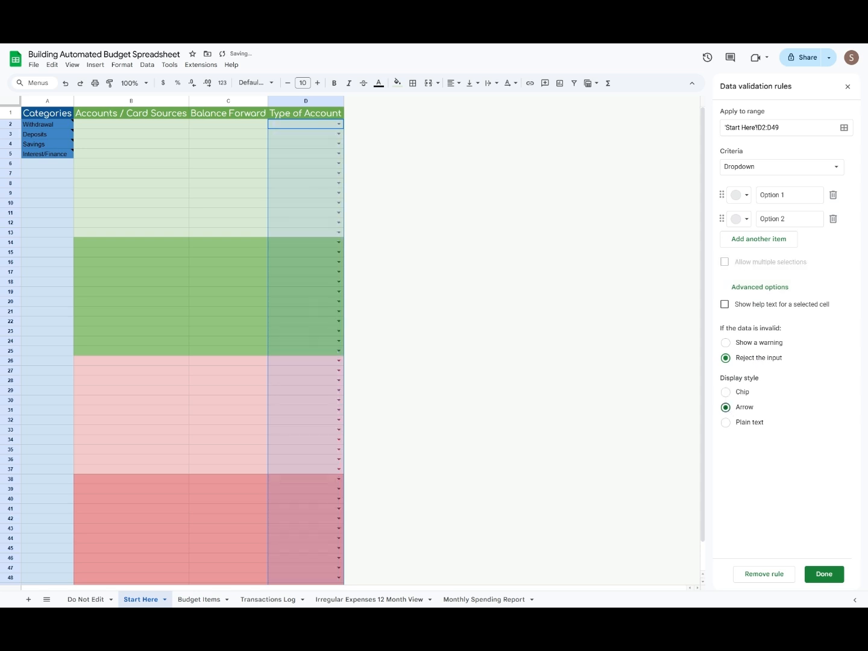
left_click_drag(309, 123, 319, 227)
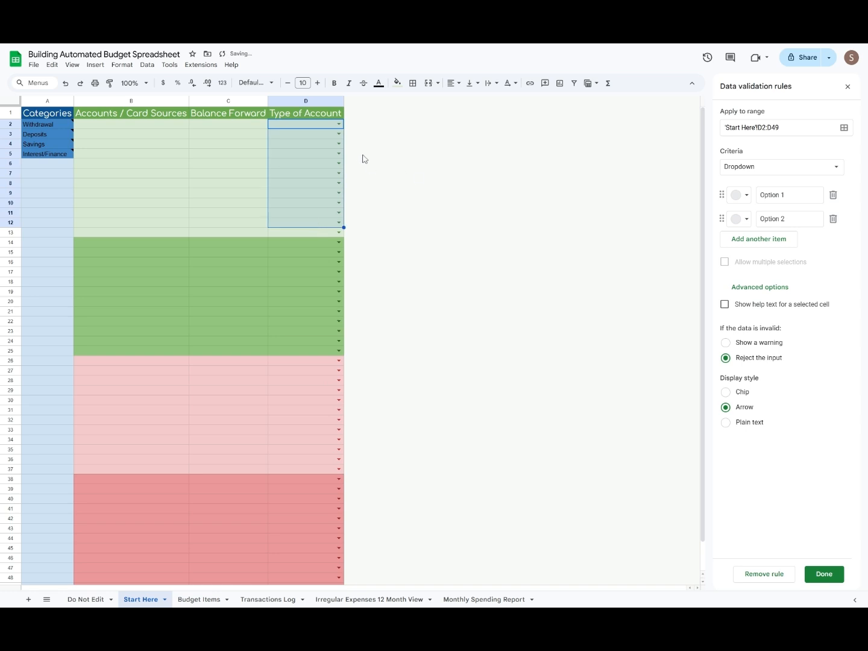
left_click(333, 125)
left_click(339, 124)
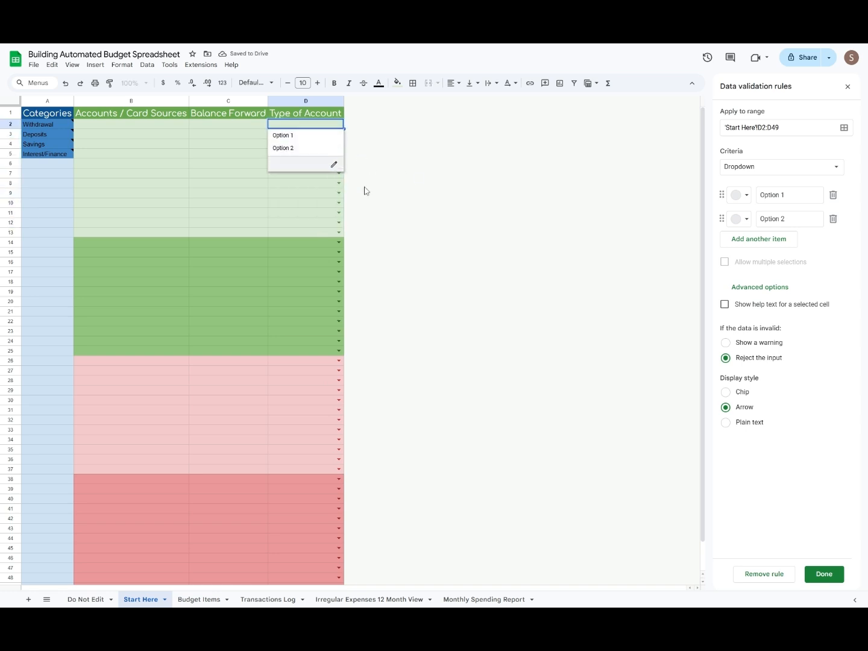
left_click(449, 175)
Step: Set the first two options of the account-type dropdown to Checking and Savings
left_click(783, 195)
key("ctrl+a")
type("Checking")
key("Tab")
key("Tab")
key("Tab")
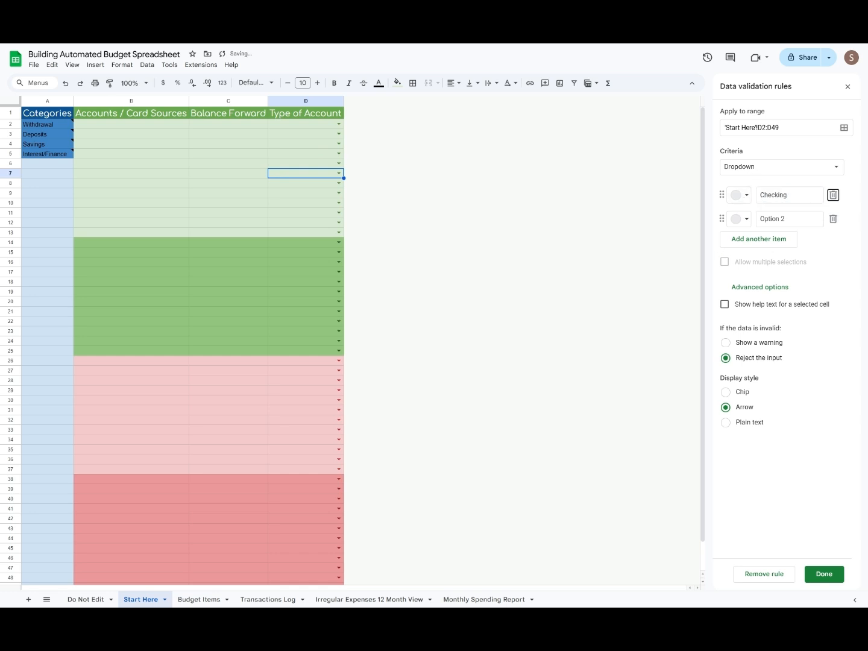
type("Savings")
key("Return")
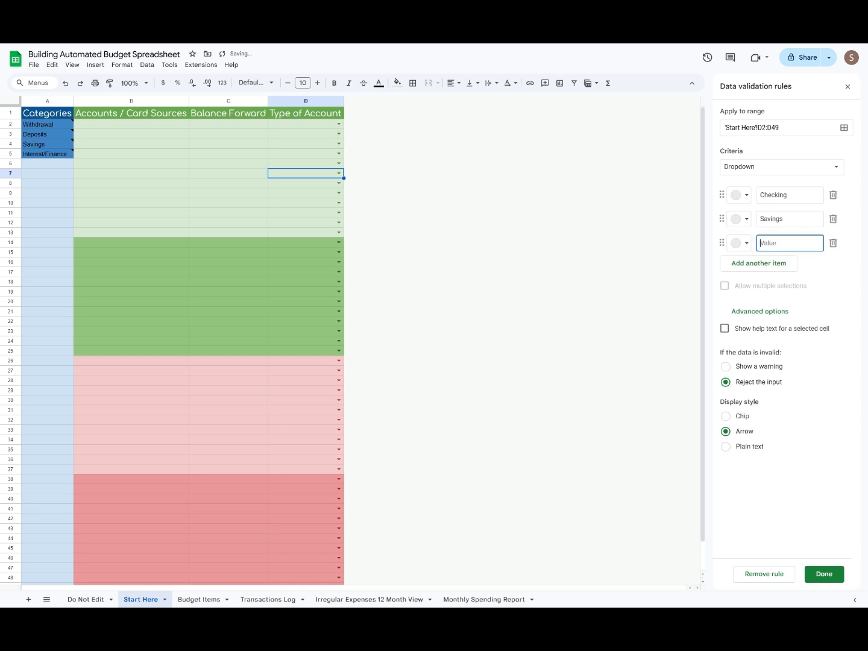
Step: Add Credit and Debt as further dropdown options and save the rule
type("Credit")
key("Return")
type("Debt")
key("Tab")
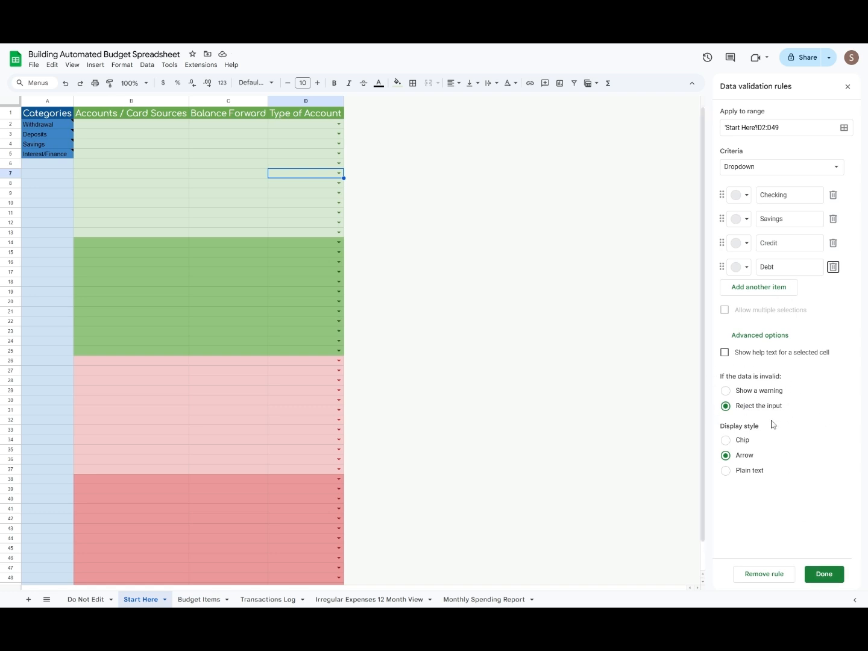
left_click(823, 573)
left_click(631, 334)
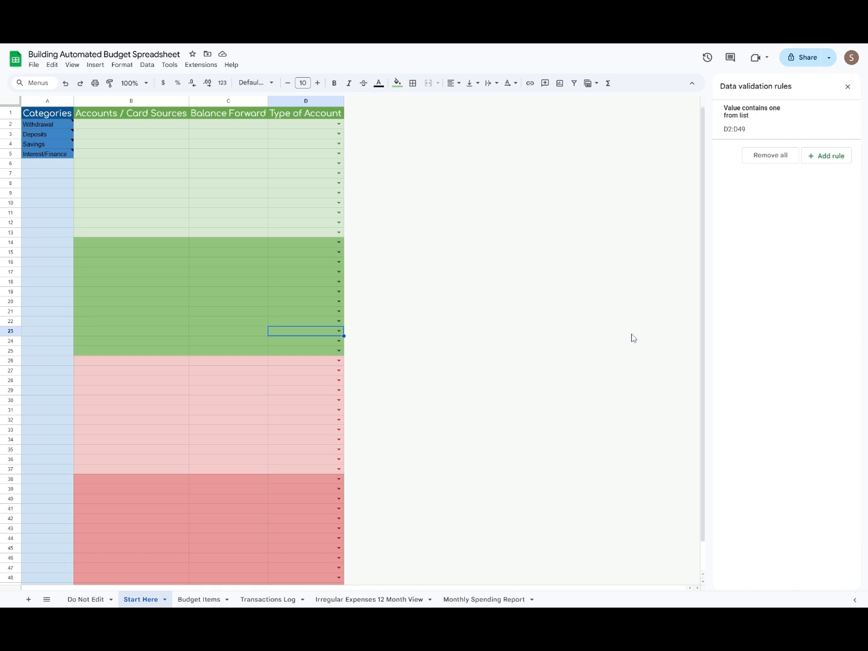
Step: Add the note "Enter the balance of Credit and Debt accounts as negative numbers." to the Balance Forward header
left_click(229, 113)
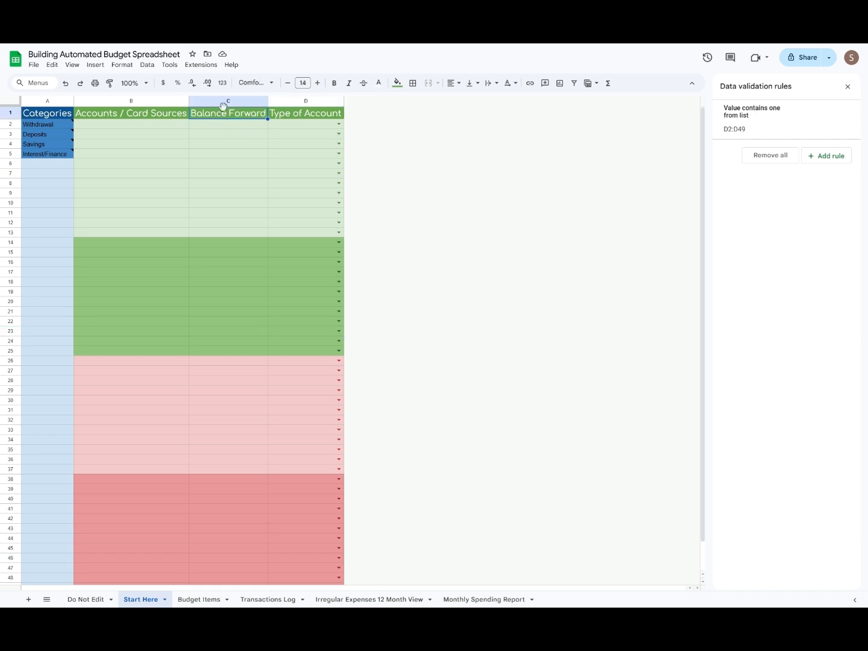
right_click(217, 114)
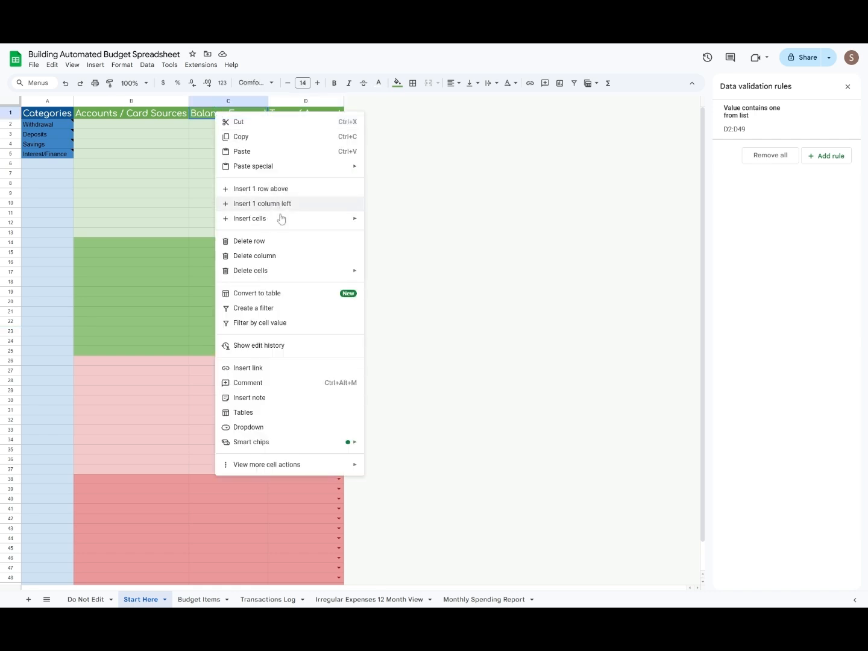
left_click(276, 398)
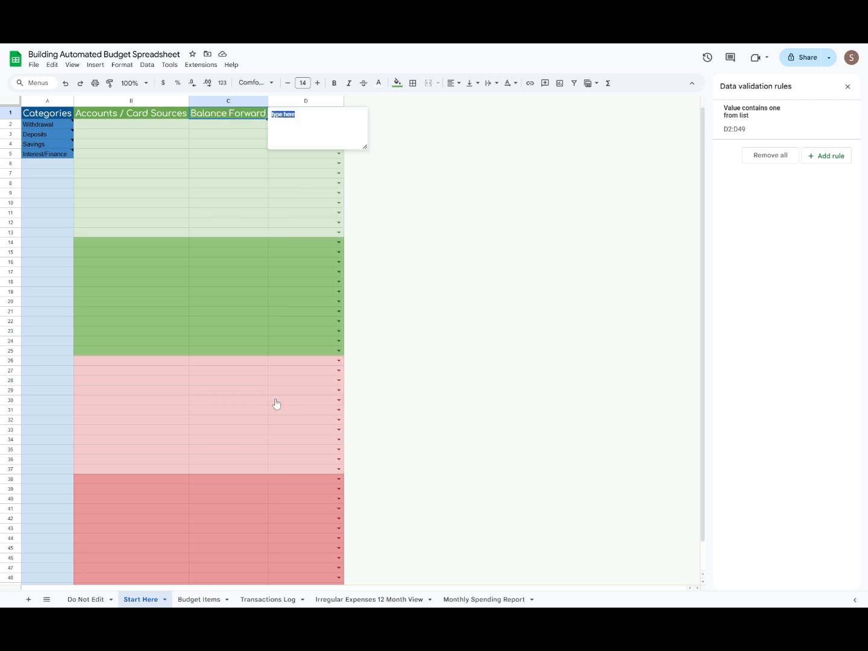
type("Enter the balance ff Credit and Debt accounts")
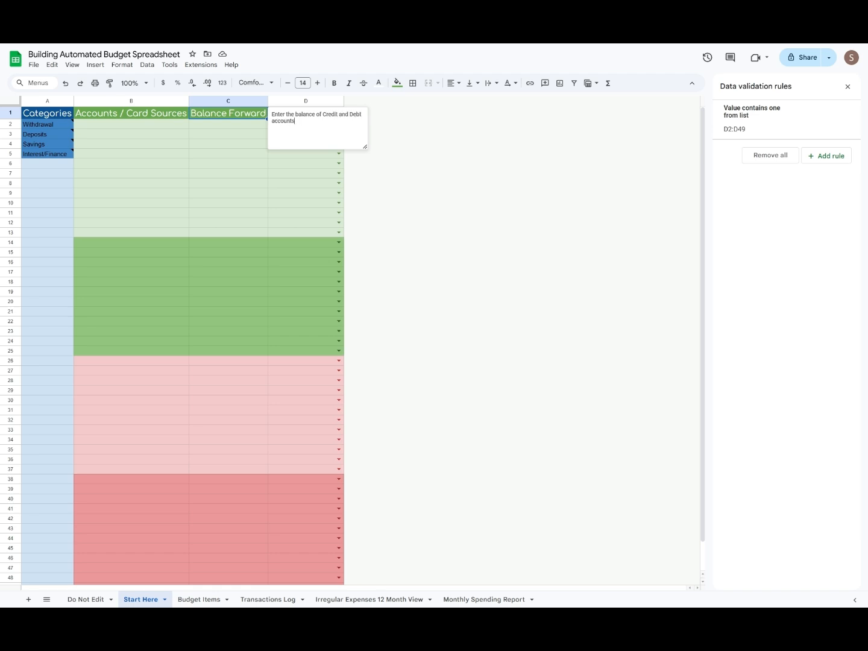
type(" as negative numbers.")
left_click(420, 228)
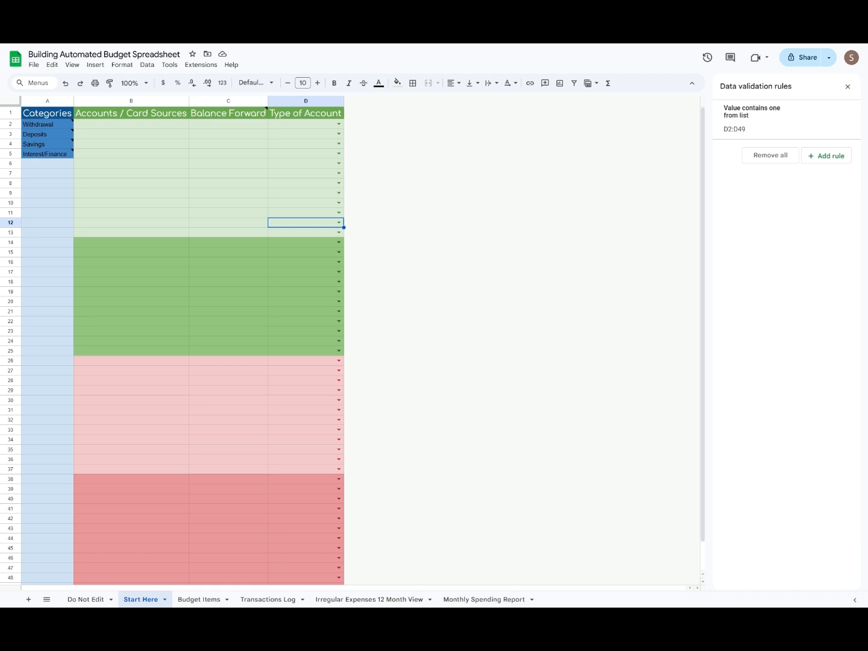
Step: Fill the account type in the light green rows D2:D13 with Checking
left_click(333, 127)
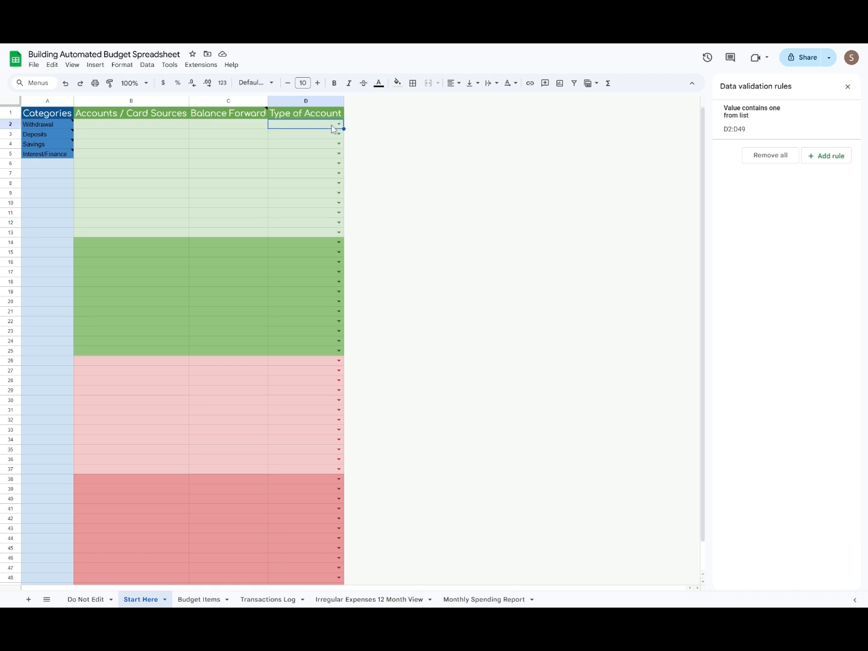
type("Chec")
left_click(309, 136)
key("ctrl+c")
left_click_drag(302, 135, 294, 234)
key("ctrl+v")
Step: Fill the account type in the dark green rows D14:D25 with Savings
left_click(311, 243)
type("Savings")
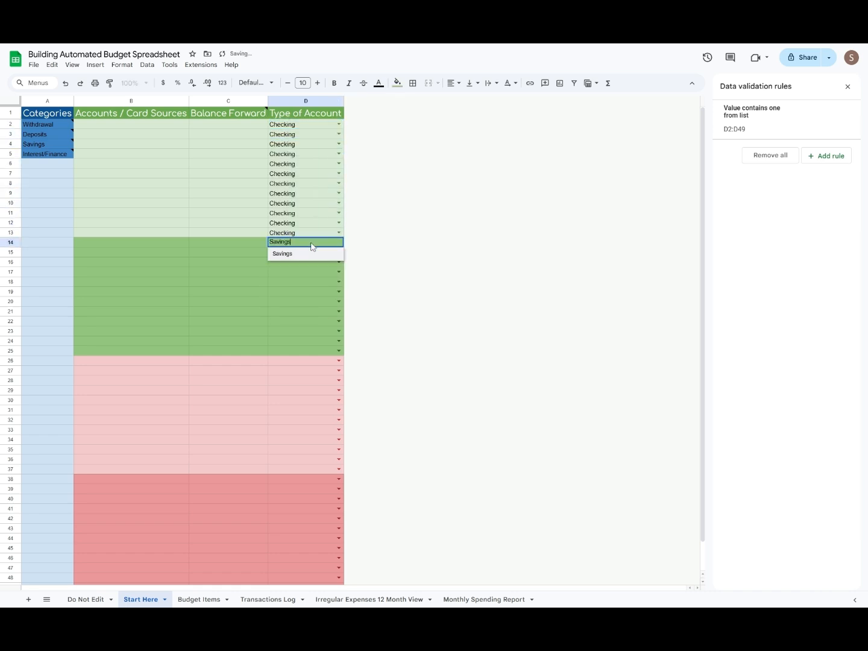
left_click(310, 257)
key("ctrl+c")
left_click_drag(307, 253, 303, 469)
key("ctrl+v")
Step: Fill the account type in the light red rows D26:D37 with Credit
left_click(304, 361)
type("Credit")
key("Return")
left_click(311, 361)
key("ctrl+c")
key("ctrl+v")
Step: Try to enter Debit as the account type in D38
left_click(302, 477)
type("Debit")
key("Return")
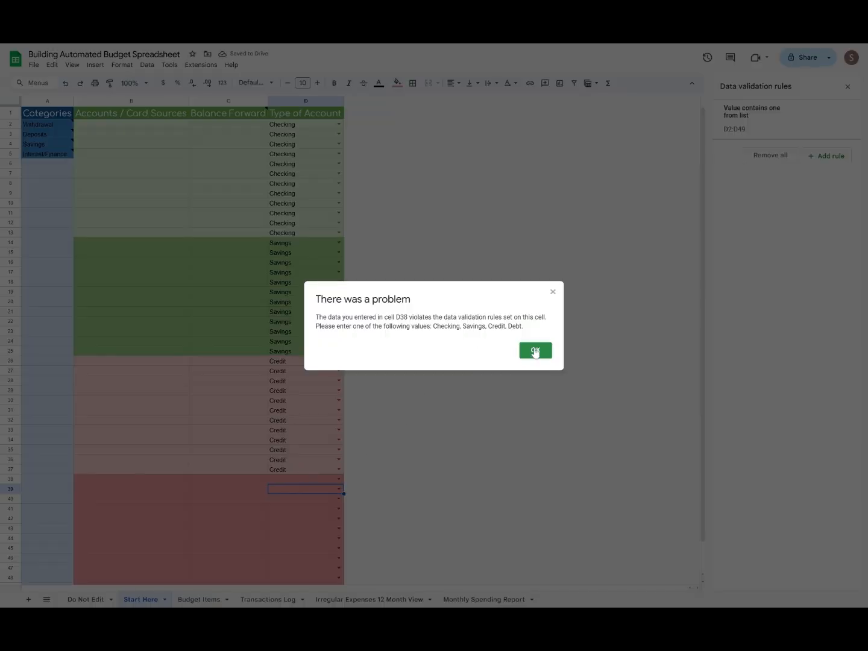
left_click(535, 351)
Step: Fill the account type in the dark red rows D38:D49 with Debt
left_click(282, 528)
scroll(312, 521, "down", 1)
left_click_drag(309, 458, 309, 558)
key("ctrl+v")
left_click(375, 516)
scroll(430, 407, "up", 1)
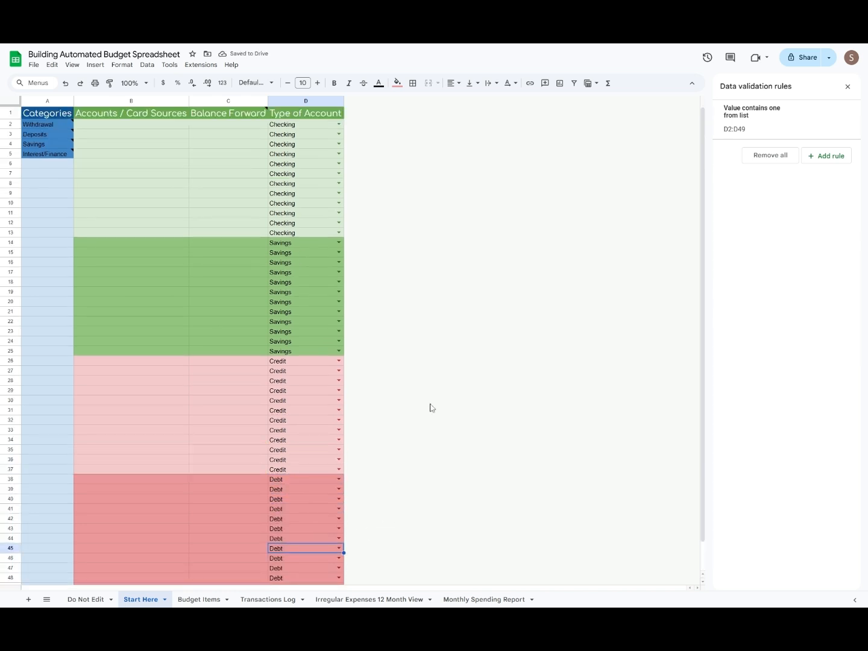
Step: Enter the formula =edate(today(), 0) in cell E7 of the Budget Items sheet
left_click(198, 599)
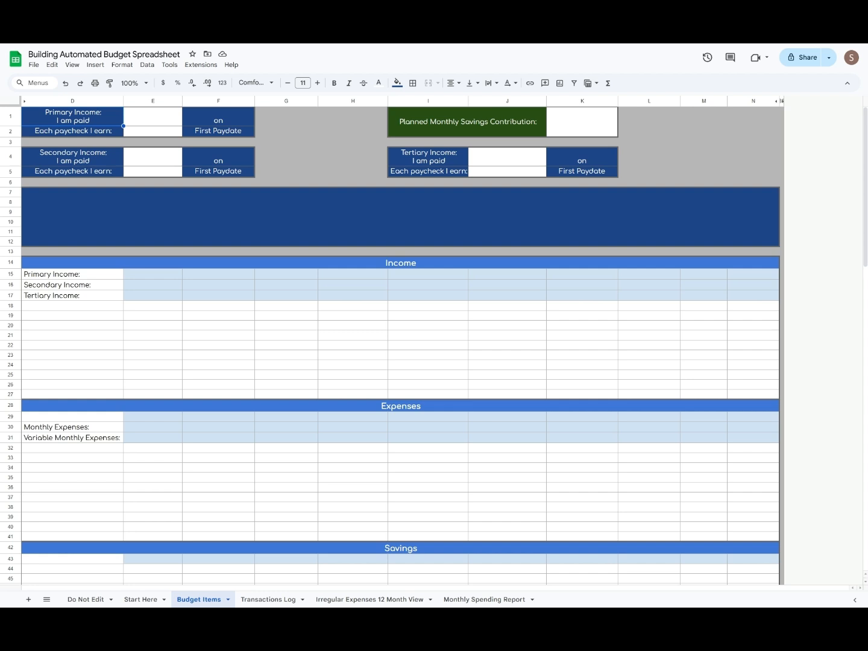
left_click(151, 193)
double_click(151, 193)
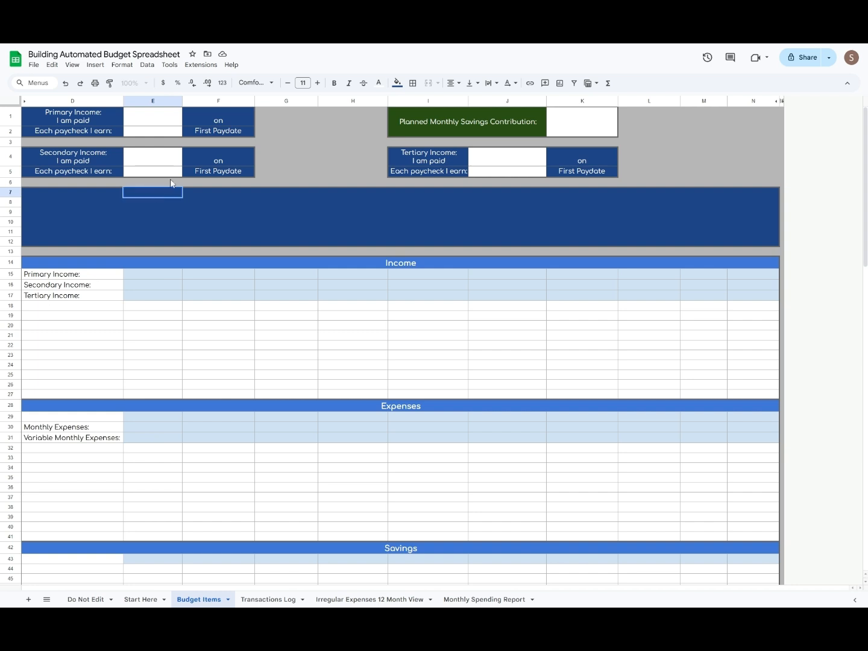
type("=edate")
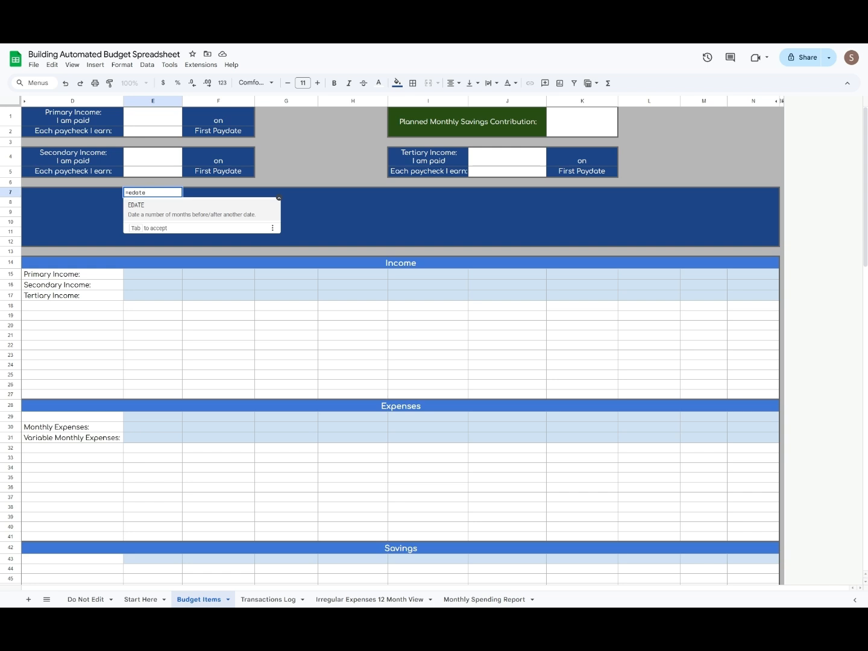
type("(today()")
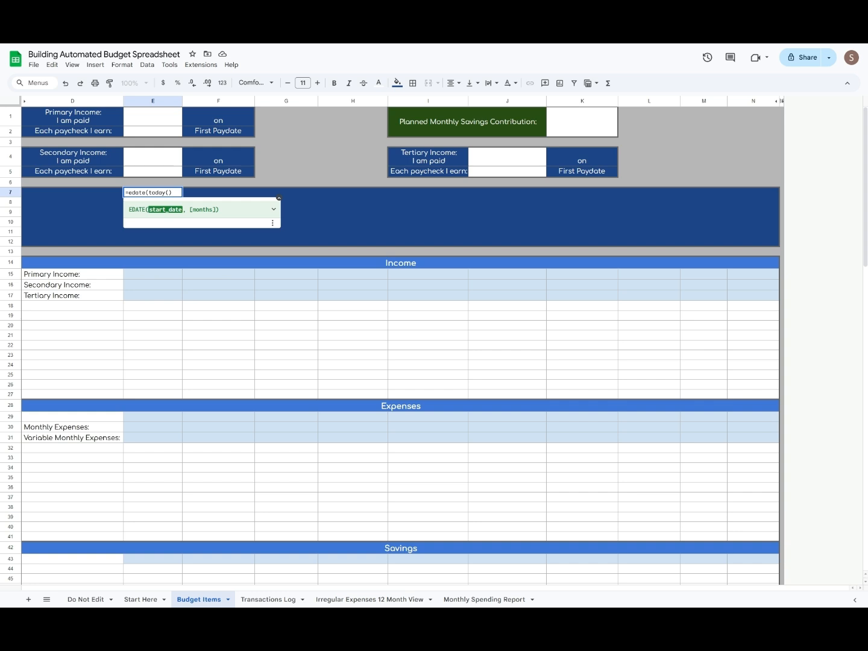
type(", ")
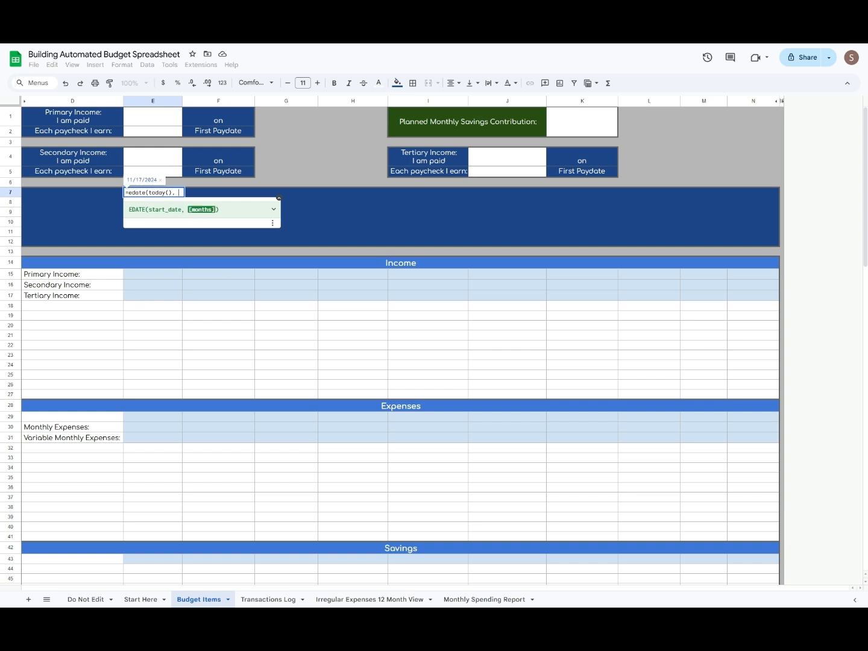
type("0)")
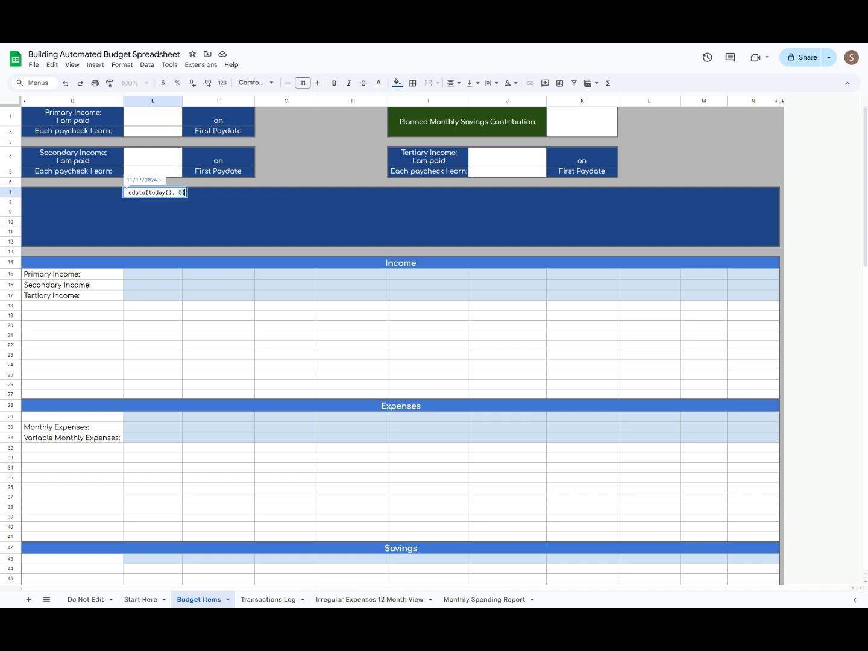
key("Return")
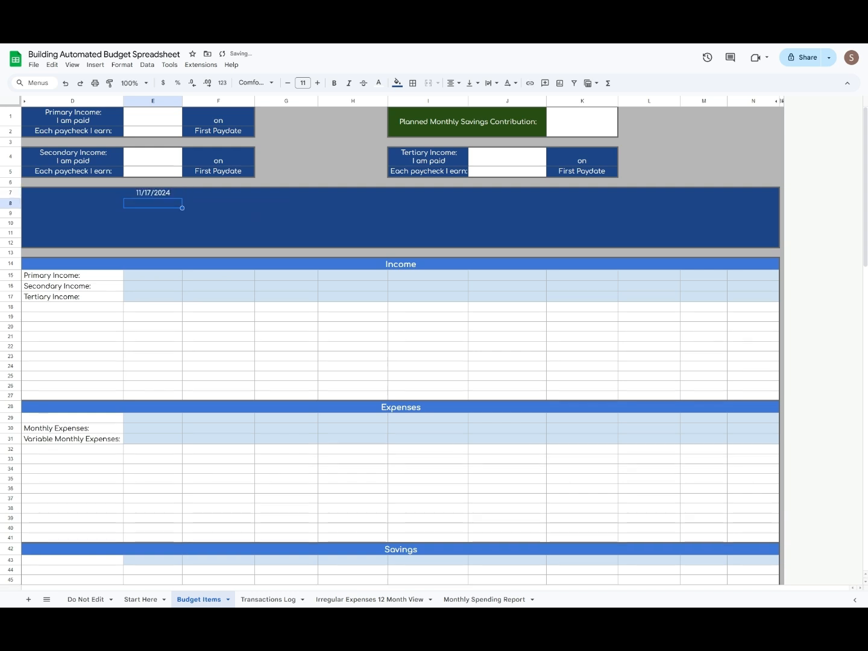
Step: Open the custom date and time format for E7 and delete its Day, Month and Year elements
left_click(150, 194)
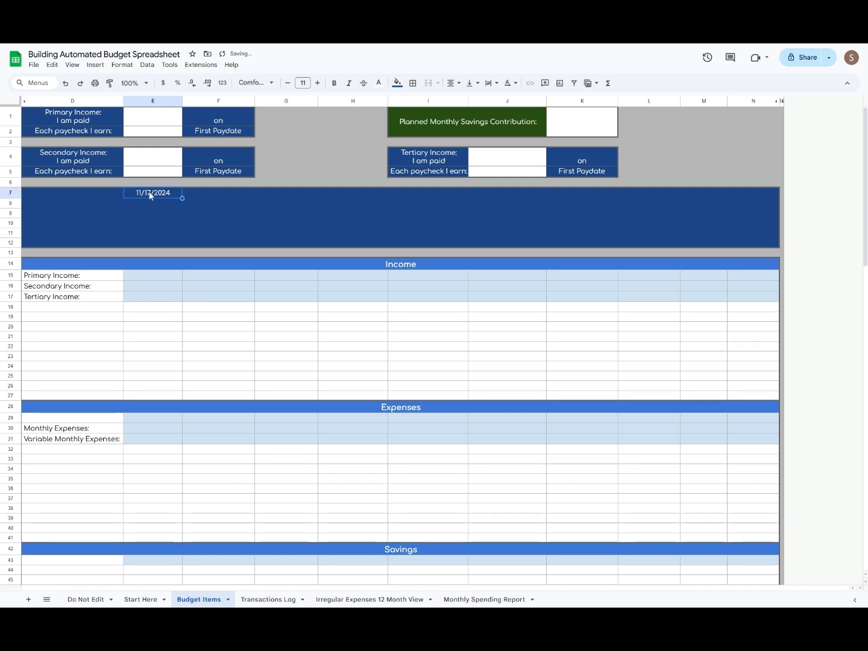
left_click(122, 65)
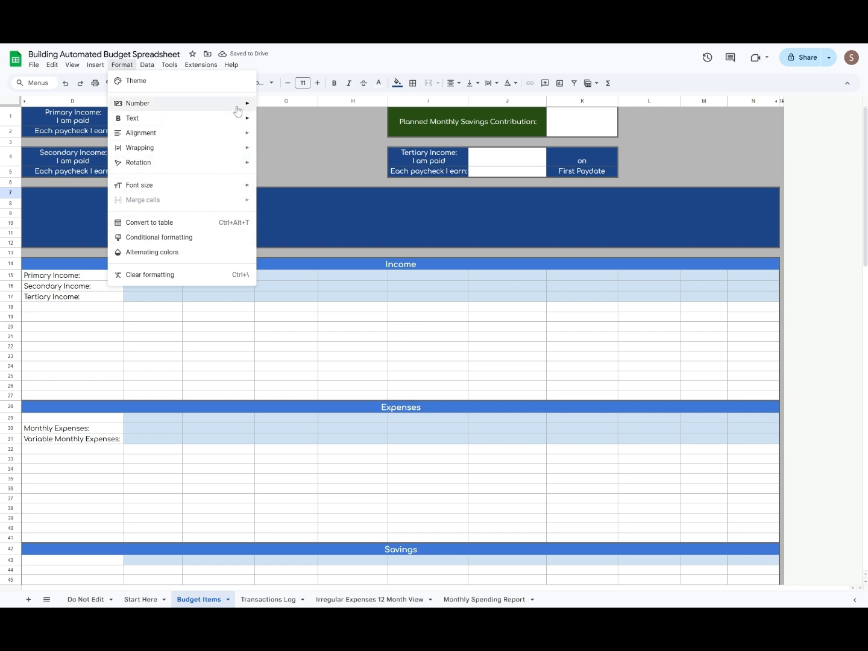
mouse_move(238, 105)
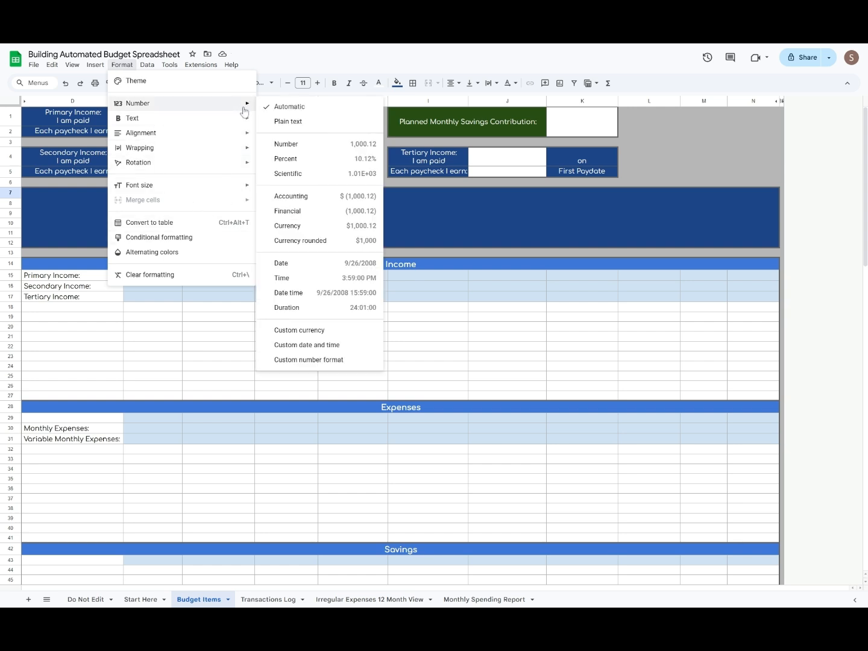
left_click(323, 345)
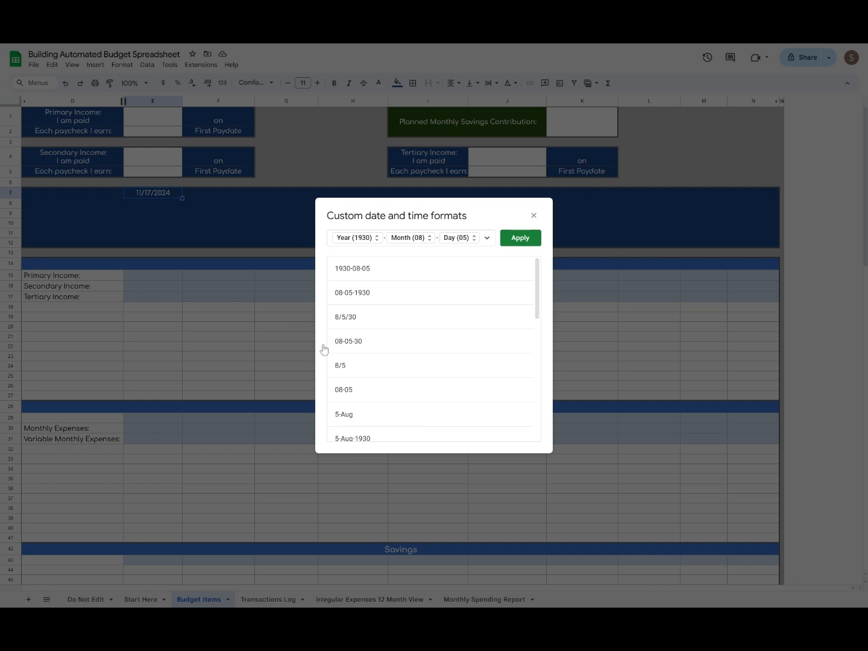
left_click(458, 237)
left_click(473, 293)
left_click(429, 237)
left_click(409, 306)
left_click(376, 243)
left_click(378, 262)
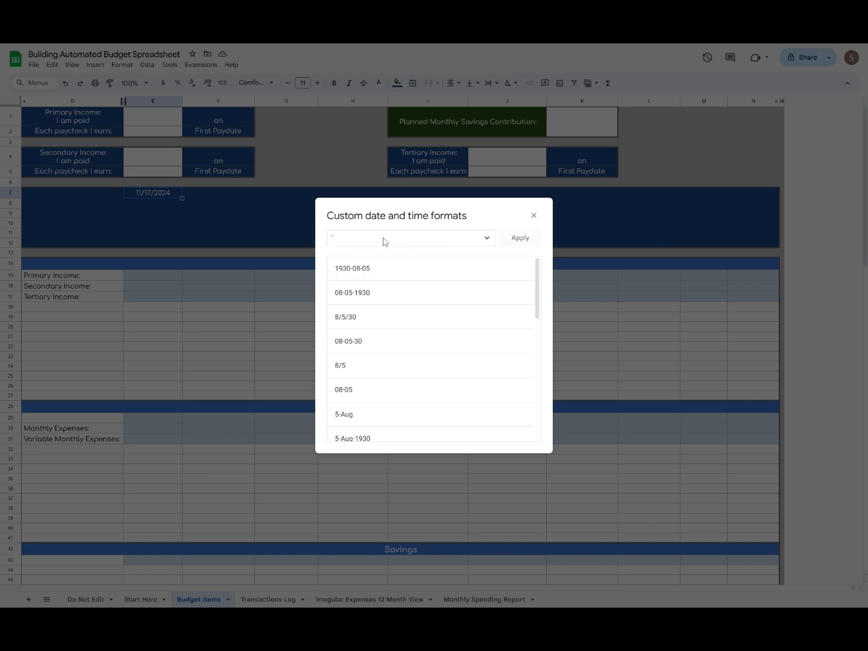
Step: Build and apply a custom date format for E7 with the abbreviated month followed by the full numeric year
left_click(486, 240)
left_click(509, 276)
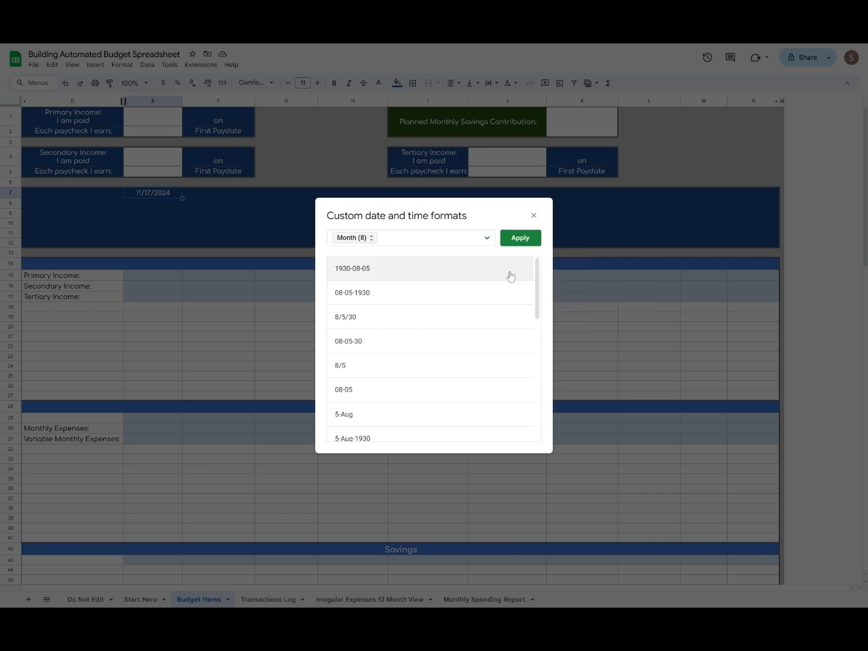
left_click(396, 241)
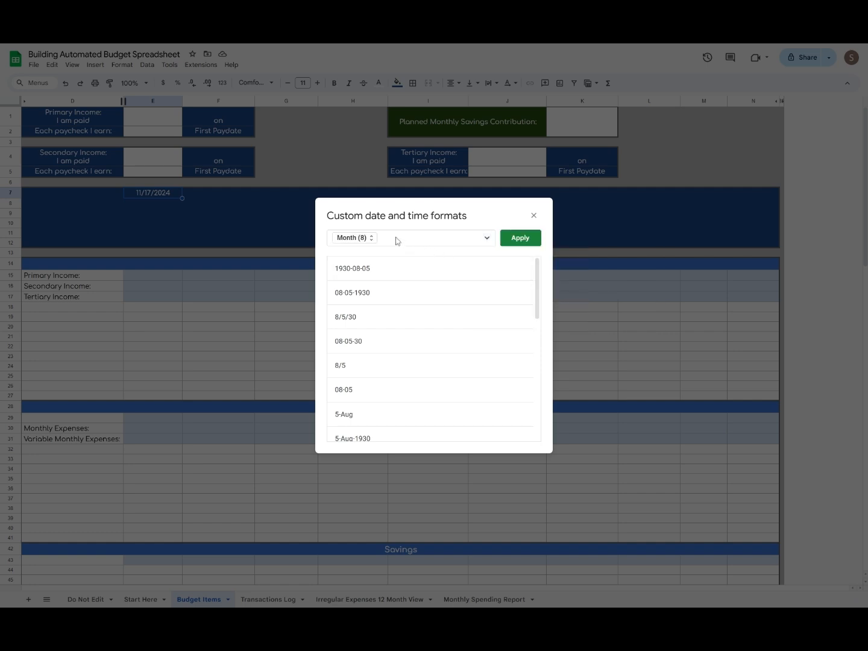
left_click(371, 241)
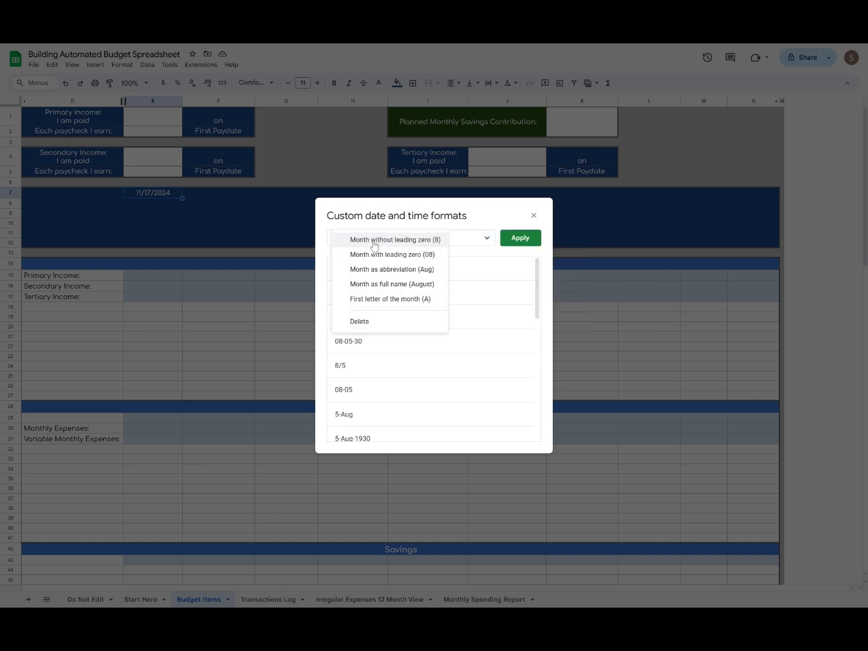
left_click(373, 269)
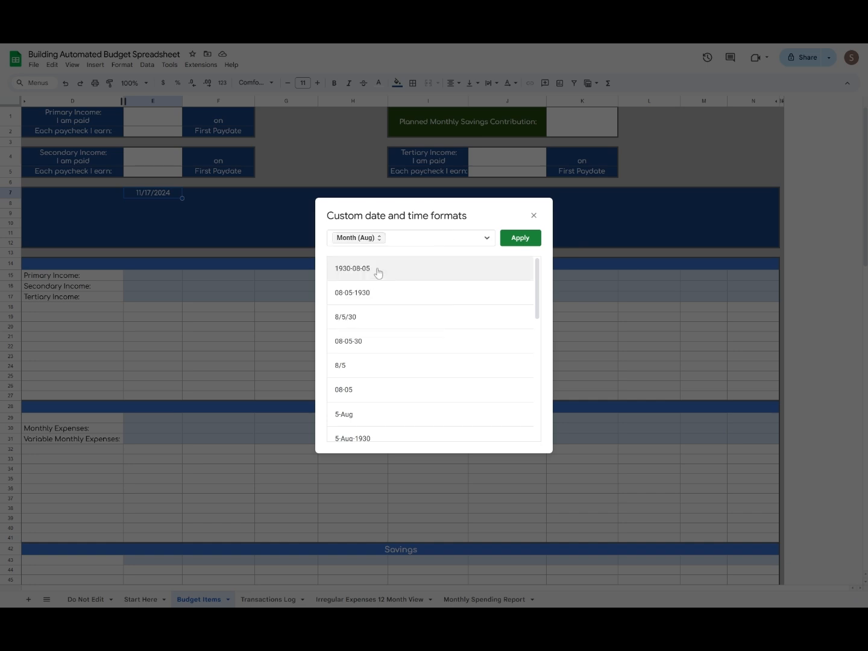
left_click(486, 240)
left_click(508, 290)
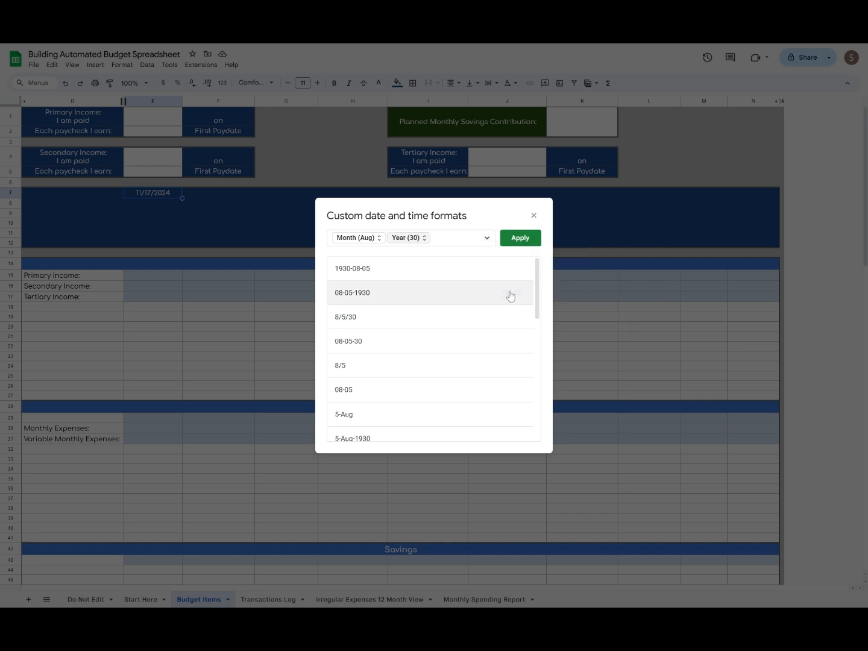
left_click(429, 243)
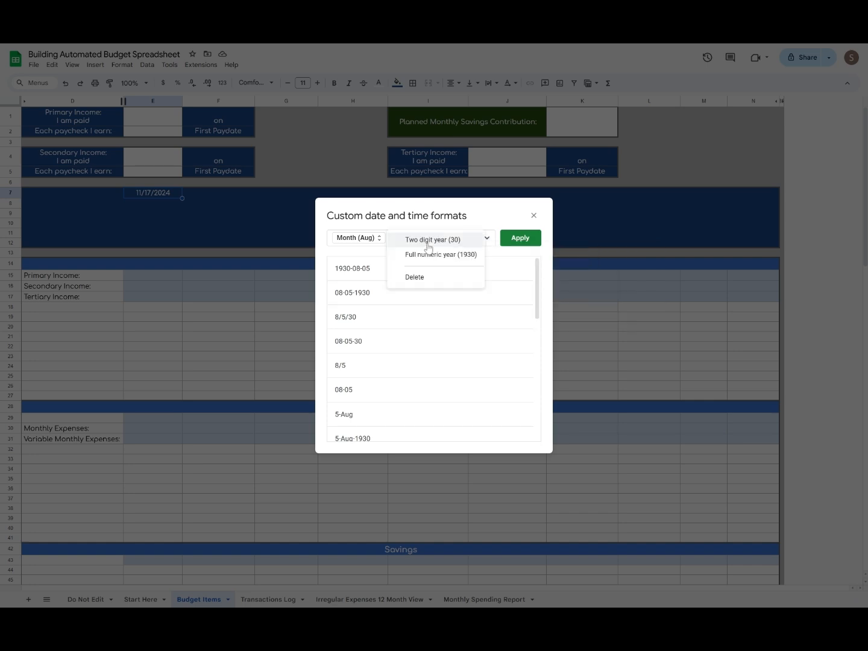
left_click(433, 256)
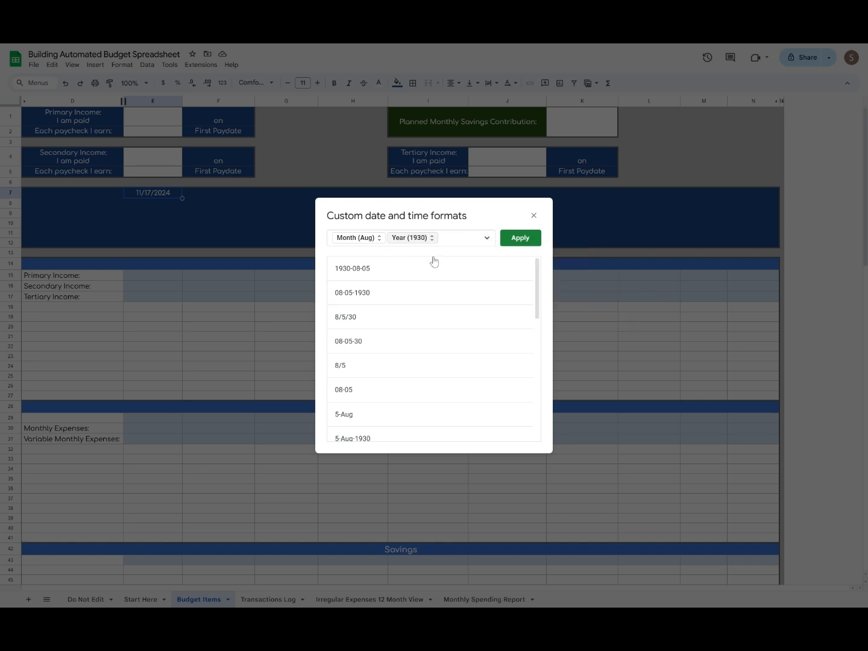
left_click(531, 241)
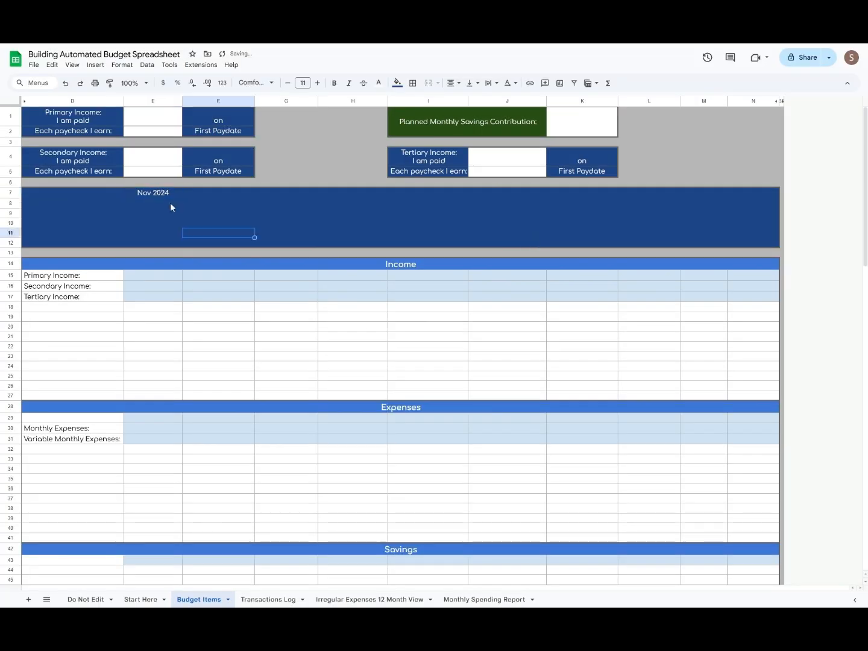
Step: Make the month header in E7 bold and set its font size to 17
key("ctrl+b")
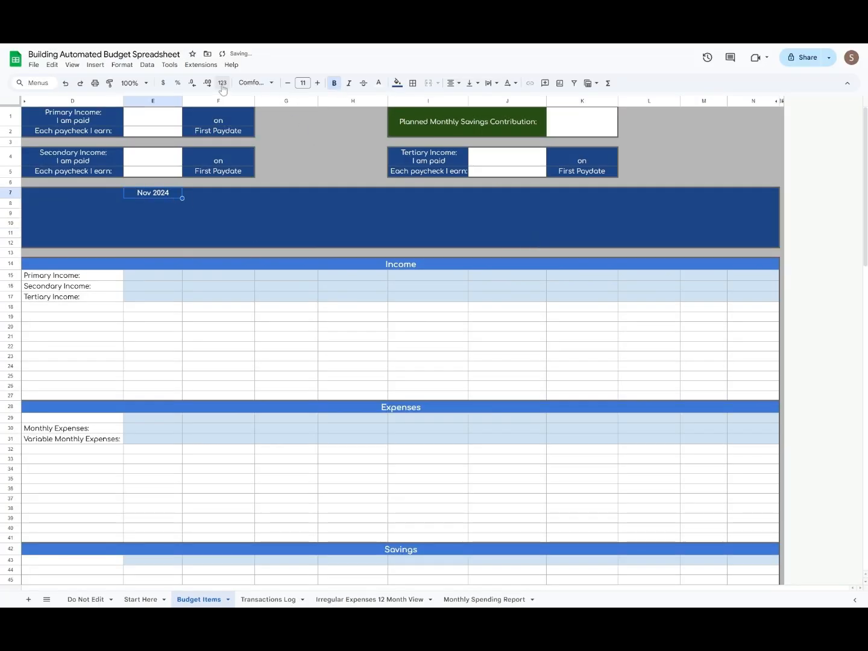
left_click(317, 83)
left_click(316, 83)
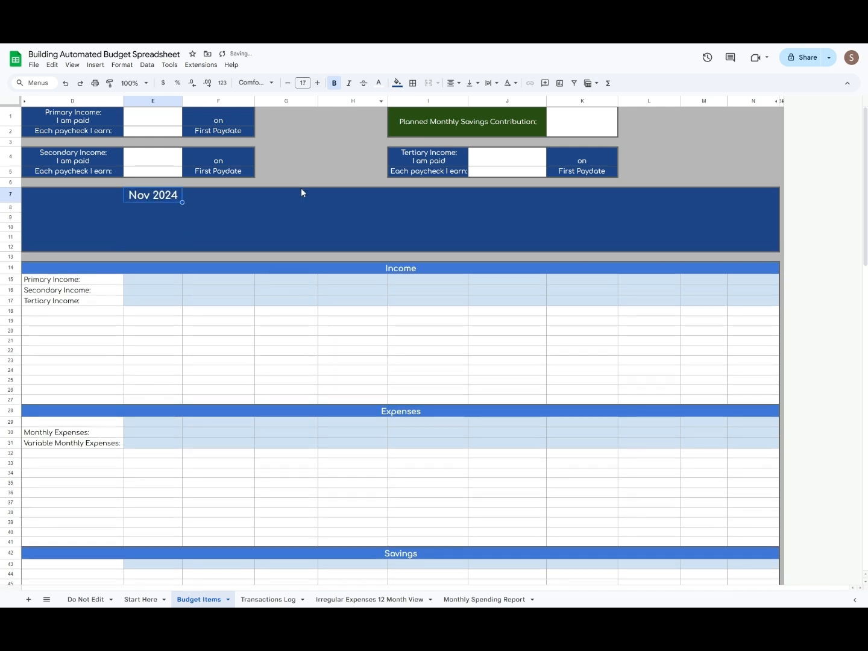
left_click(295, 207)
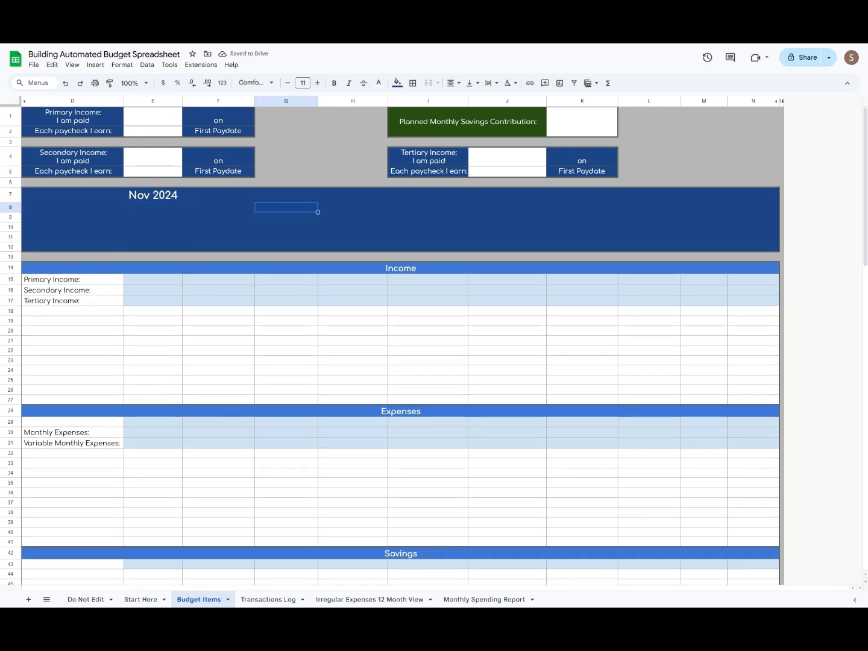
Step: Copy the month formula and formatting from E7 across F7:N7
left_click(143, 197)
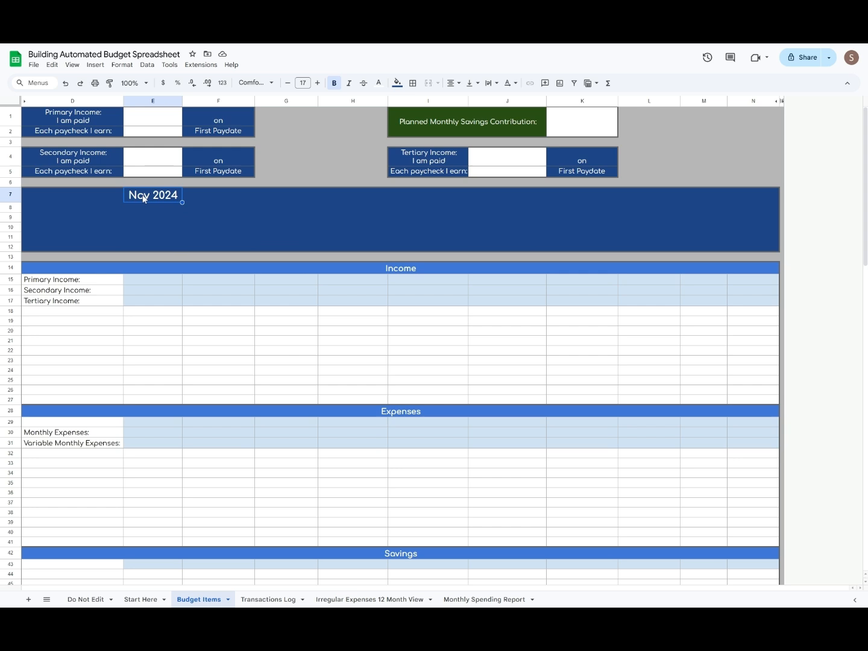
left_click_drag(199, 196, 740, 196)
right_click(740, 194)
mouse_move(649, 252)
left_click(771, 280)
double_click(241, 197)
left_click(226, 227)
left_click(180, 200)
left_click(109, 83)
left_click_drag(208, 195, 741, 202)
Step: Change the months argument of the edate formula to 1 in F7 and to 2 in G7
double_click(223, 197)
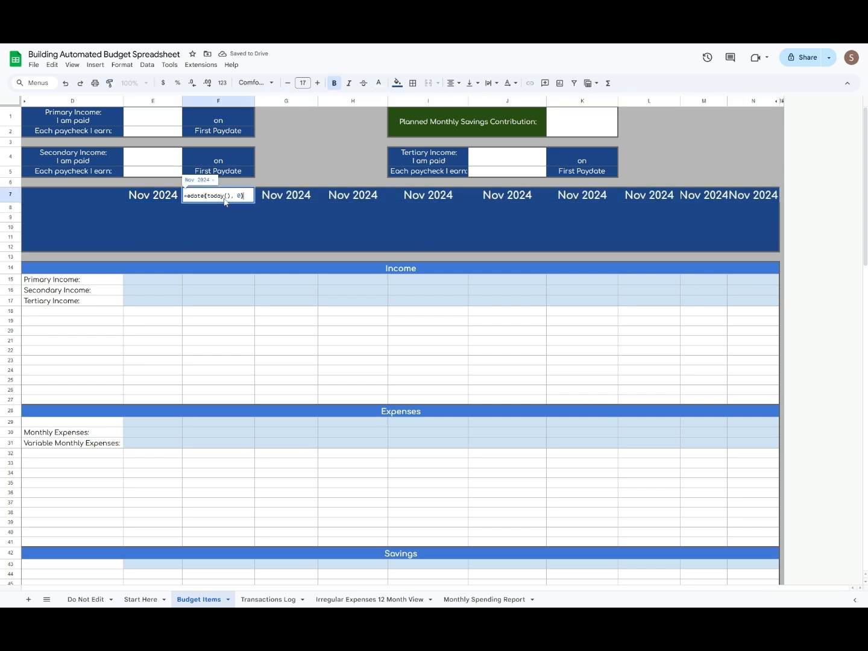
left_click(241, 196)
key("BackSpace")
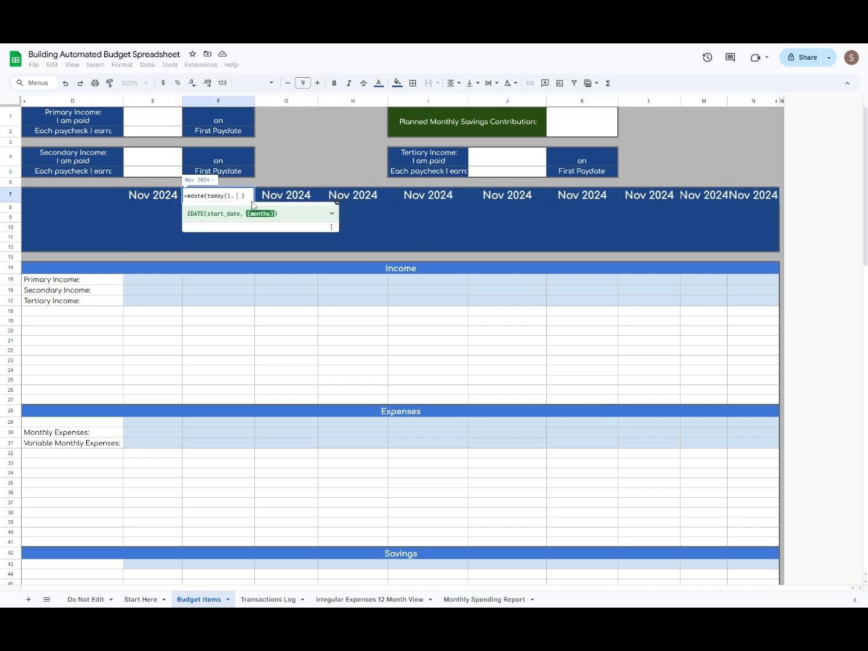
type("1")
key("Return")
double_click(268, 198)
left_click(314, 195)
key("BackSpace")
type("2")
key("Return")
Step: Change the months argument of the edate formula to 3 in H7 and to 4 in I7
double_click(343, 198)
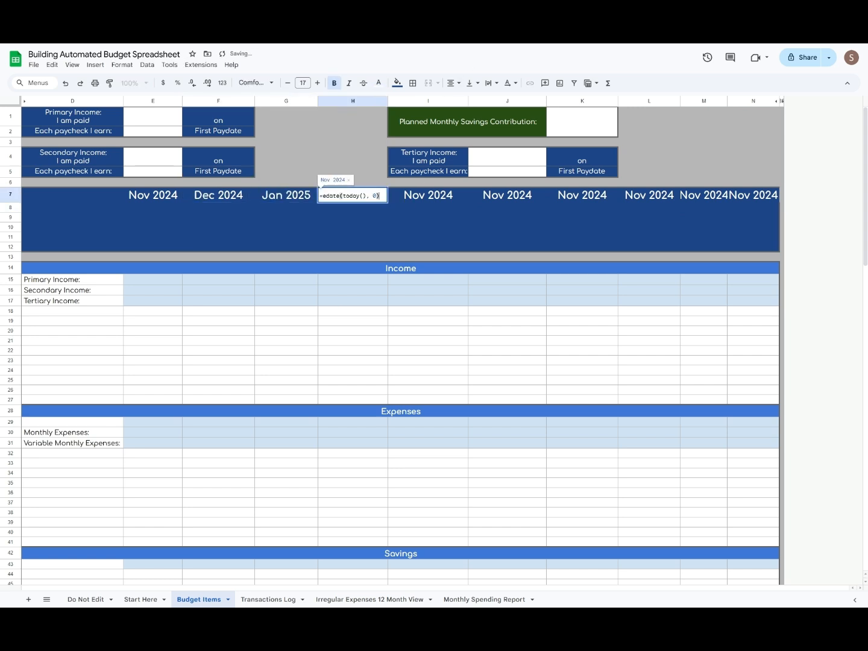
left_click(377, 195)
key("BackSpace")
type("3")
key("Return")
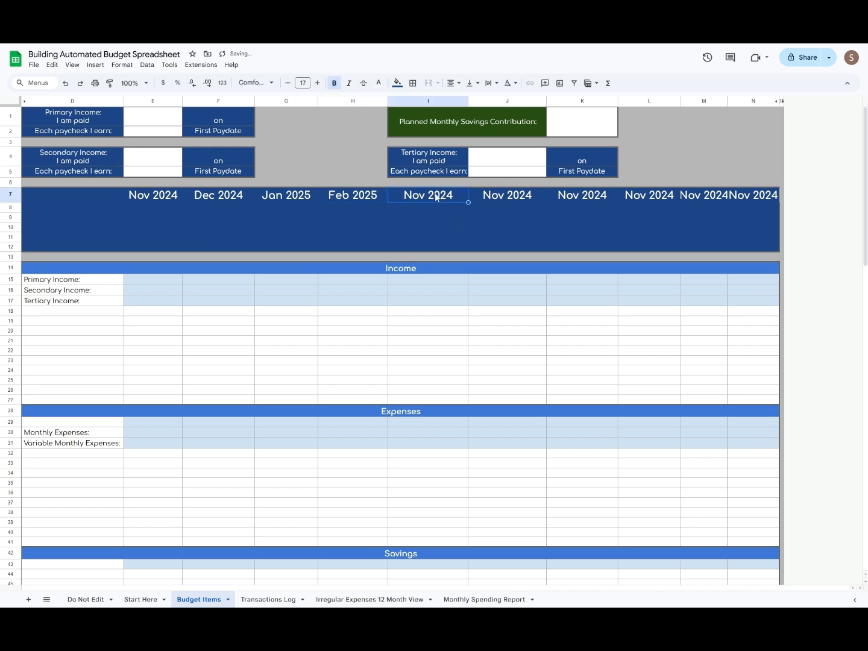
double_click(437, 195)
key("BackSpace")
type("4")
key("Return")
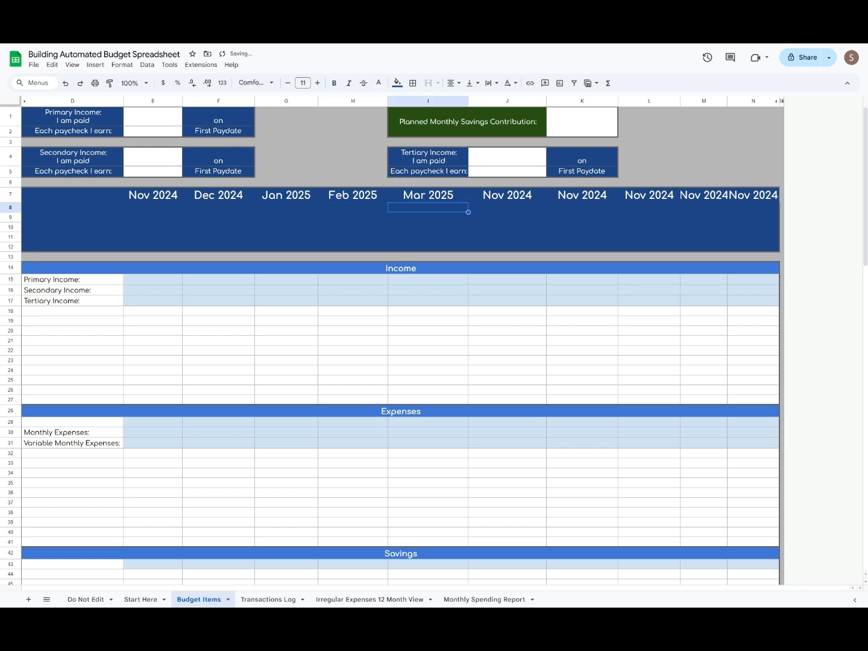
Step: Change the months argument of the edate formula to 5 in J7 and to 6 in K7
double_click(490, 198)
key("BackSpace")
type("5")
key("Return")
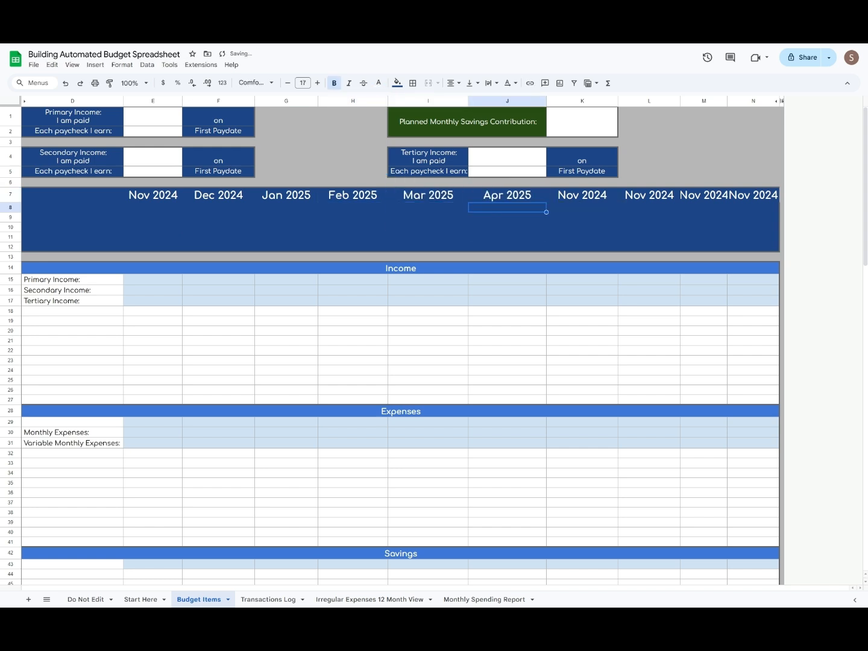
double_click(585, 196)
key("BackSpace")
type("6")
key("Return")
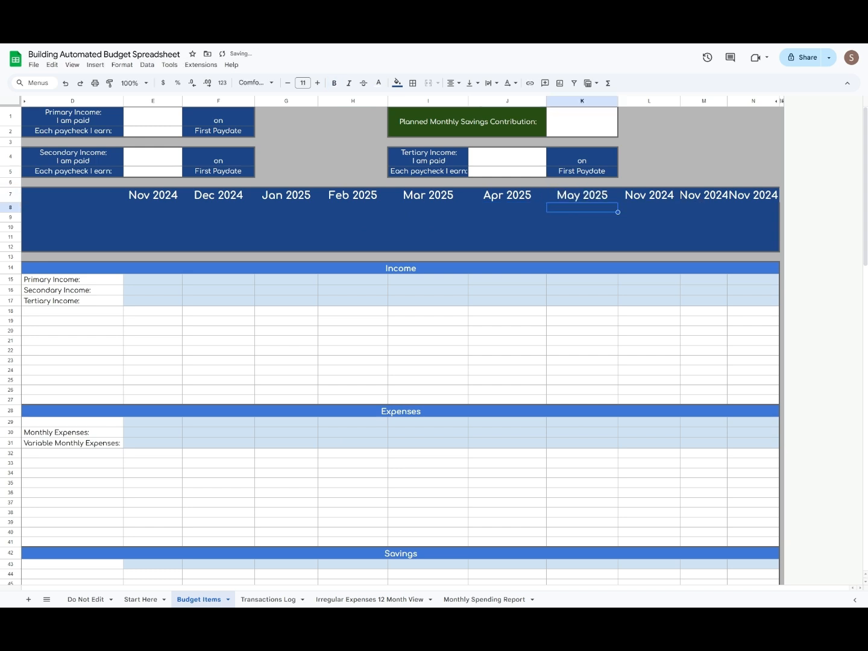
Step: Change the months argument of the edate formula to 7 in L7 and to 8 in M7
double_click(653, 204)
key("BackSpace")
type("7")
key("Return")
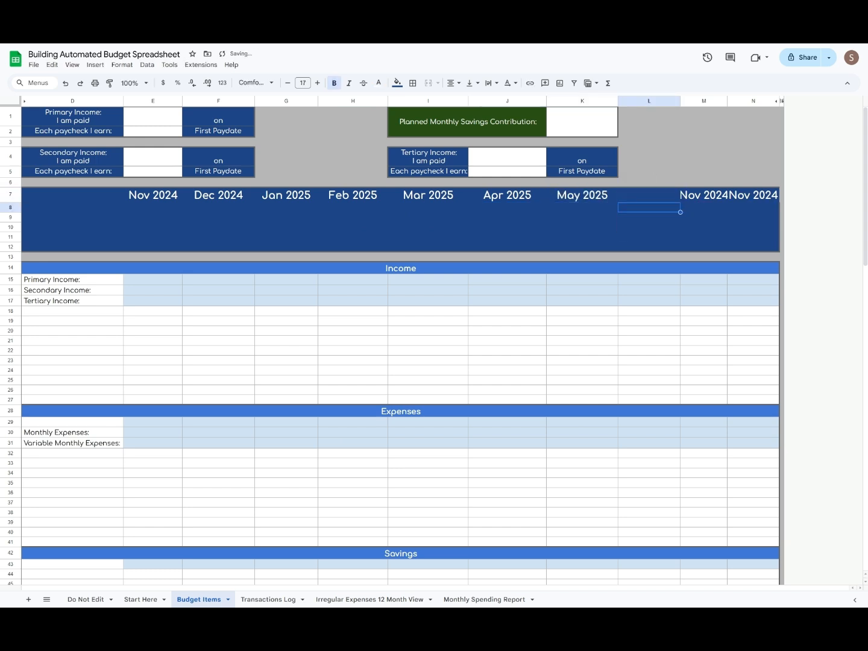
double_click(716, 199)
key("BackSpace")
type("8")
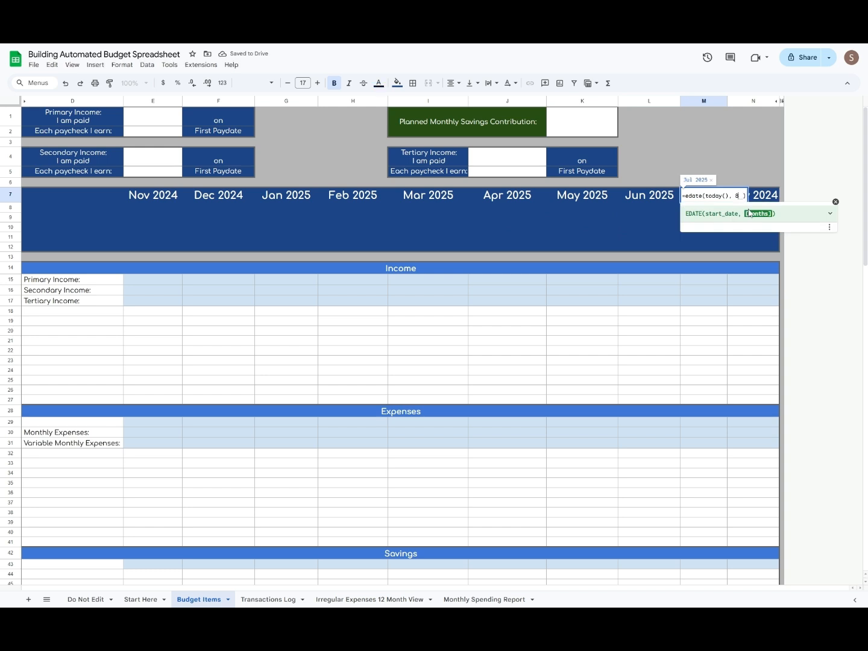
key("Return")
Step: Change the months argument of the edate formula to 9 in N7
double_click(748, 199)
key("BackSpace")
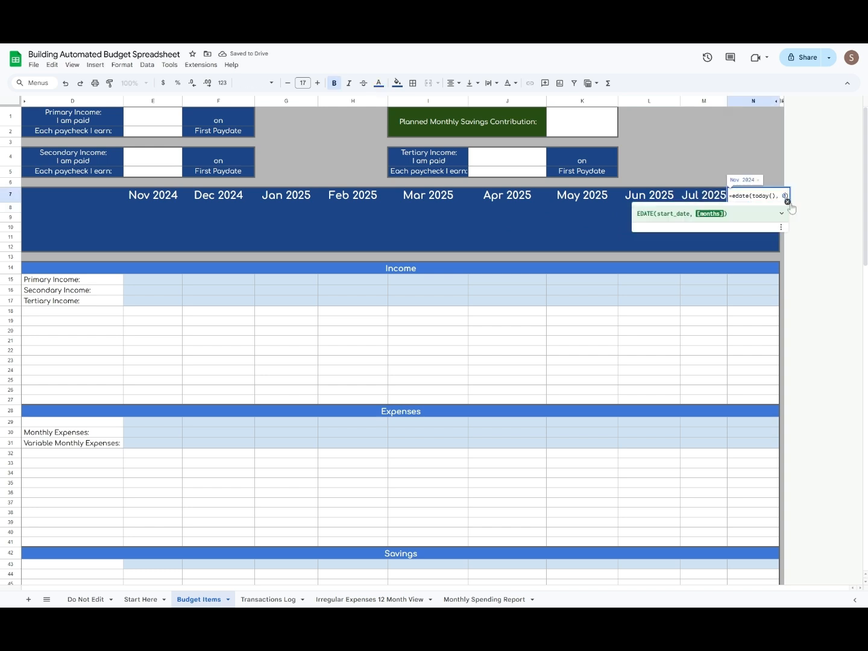
type("9")
key("Return")
Step: Reduce the font size of the month headers in E7:N7
left_click_drag(153, 196, 764, 199)
double_click(288, 84)
left_click(325, 205)
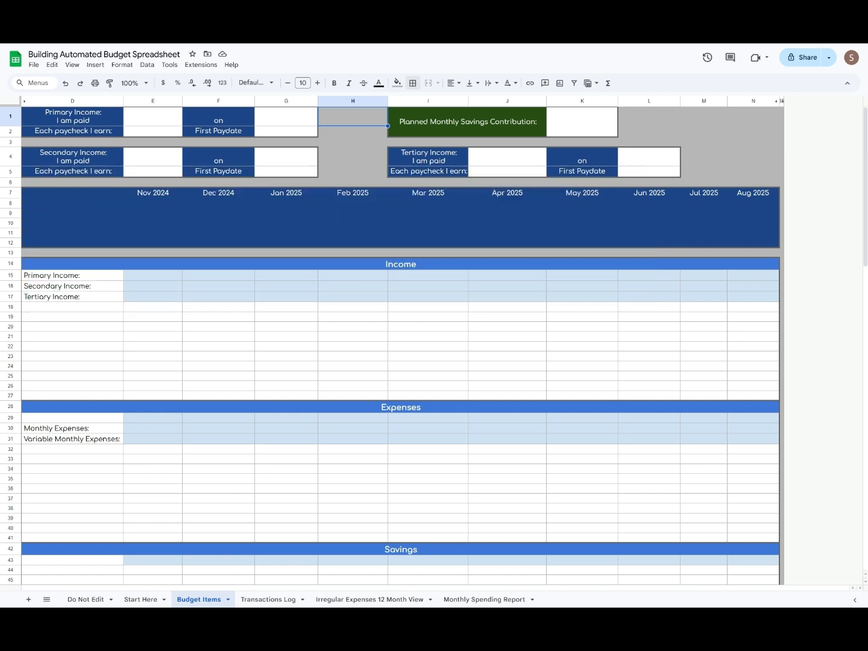
Step: Add a dropdown to E1 for the primary income pay frequency with the items Monthly, Every 2 Weeks and Weekly
right_click(156, 117)
left_click(241, 437)
left_click(772, 289)
left_click(740, 410)
left_click_drag(796, 196, 747, 194)
type("Monthly")
key("Return")
type("Every 2 Weeks")
key("Return")
type("Weekly")
left_click(824, 574)
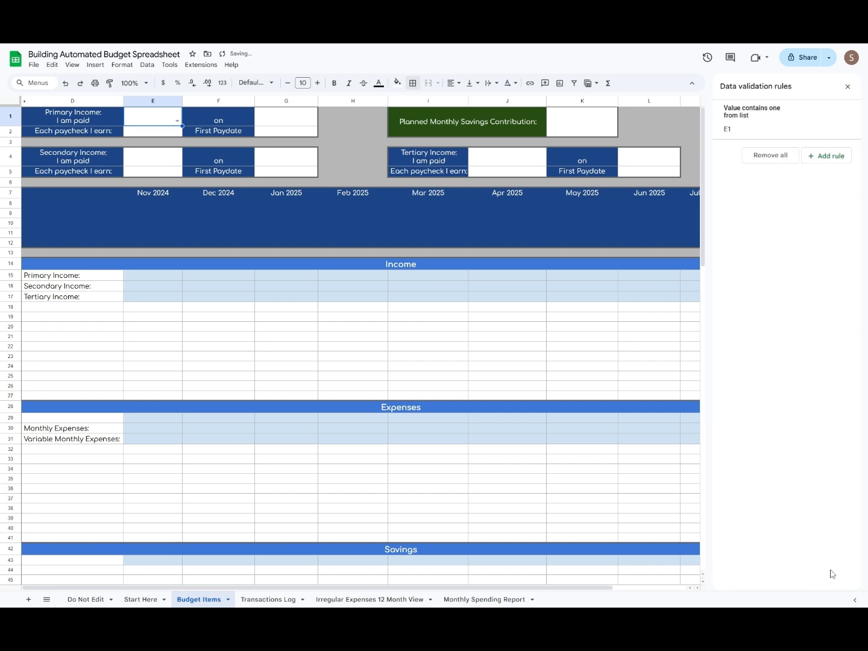
Step: Copy the pay frequency dropdown from E1 to the secondary income cell E4 and the tertiary income cell J4
left_click(161, 163)
left_click(160, 121)
key("ctrl+c")
left_click(162, 159)
key("ctrl+v")
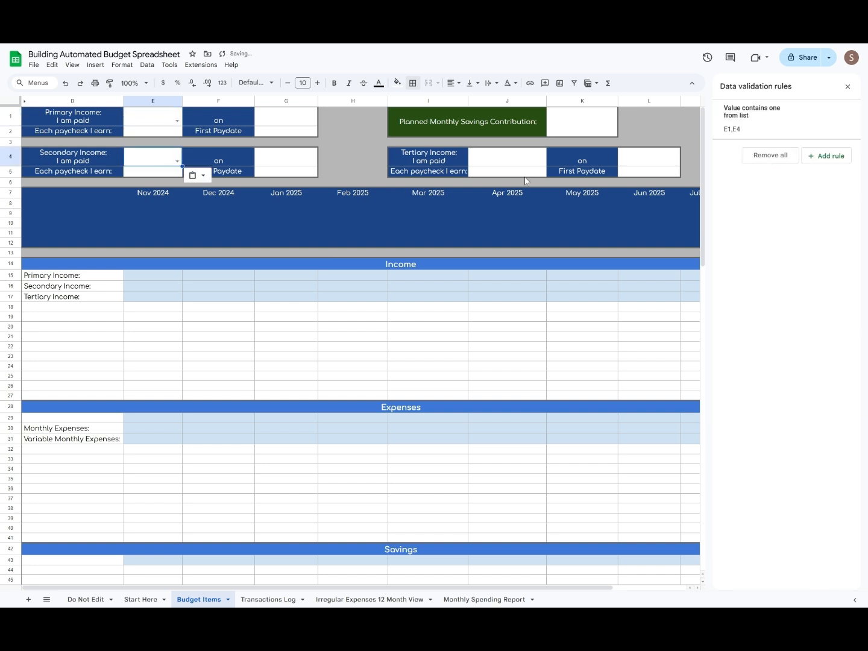
left_click(512, 159)
key("ctrl+v")
left_click(542, 162)
left_click(355, 158)
left_click(177, 161)
left_click(349, 157)
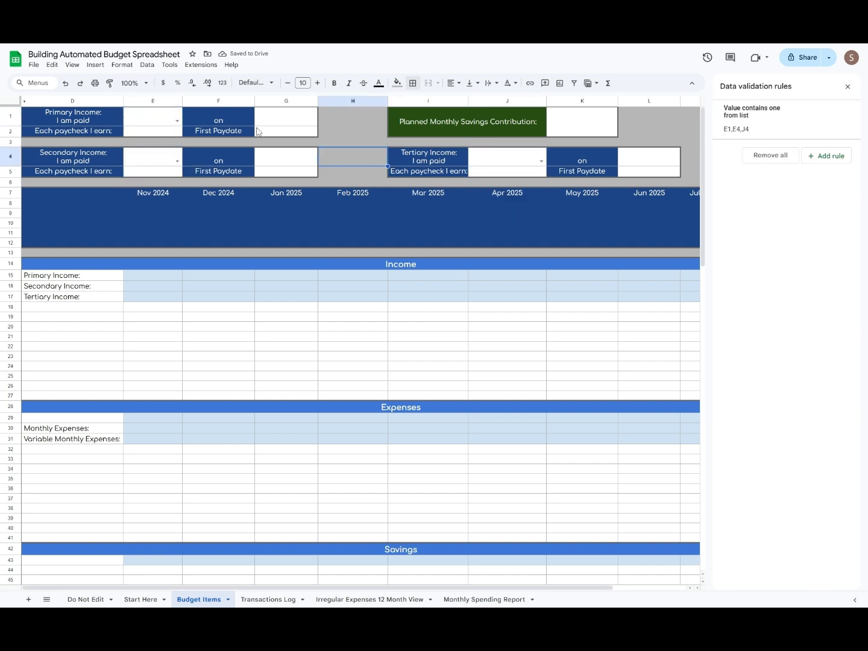
Step: Add a dropdown to G1 with the items Monday, Tuesday, Wednesday, Thursday, Friday, Saturday and Sunday
right_click(293, 116)
left_click(326, 432)
type("Monday")
key("Return")
type("Tuesday")
key("Return")
type("Wednesday")
key("Return")
type("Thursday")
key("Return")
type("Friday")
key("Return")
type("Saturday")
key("Return")
type("Sunday")
key("Tab")
left_click(834, 578)
Step: Paste the copied dropdown into G4 and L4
left_click(291, 163)
key("ctrl+v")
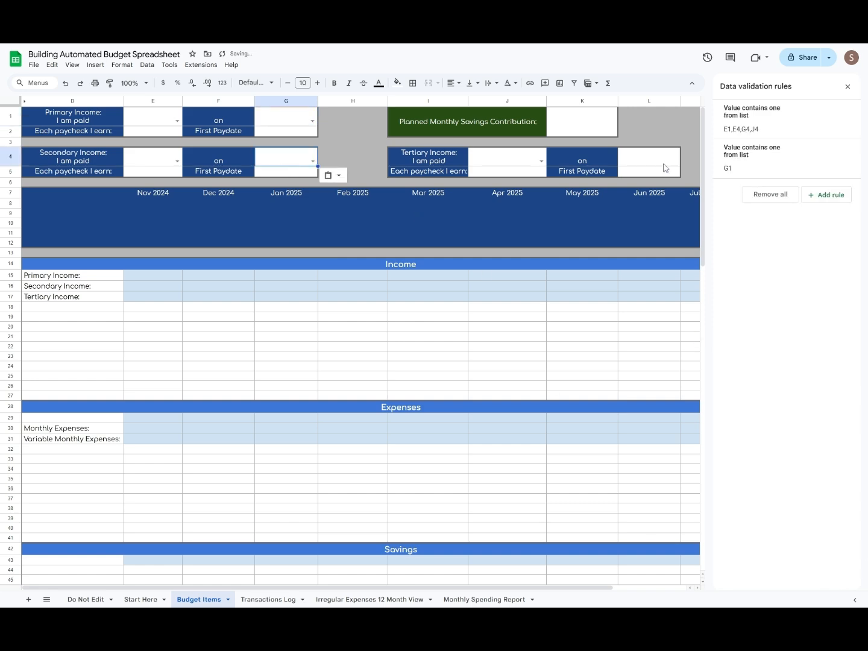
left_click(656, 159)
key("ctrl+v")
left_click(654, 130)
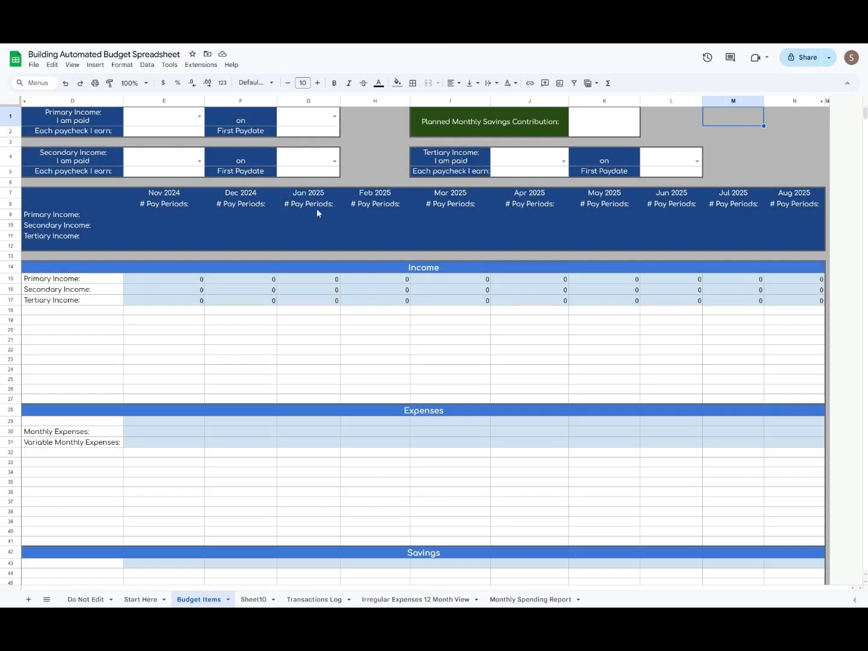
Step: Try the primary income pay frequency in E1 as Weekly, Every 2 Weeks and Monthly
left_click(200, 116)
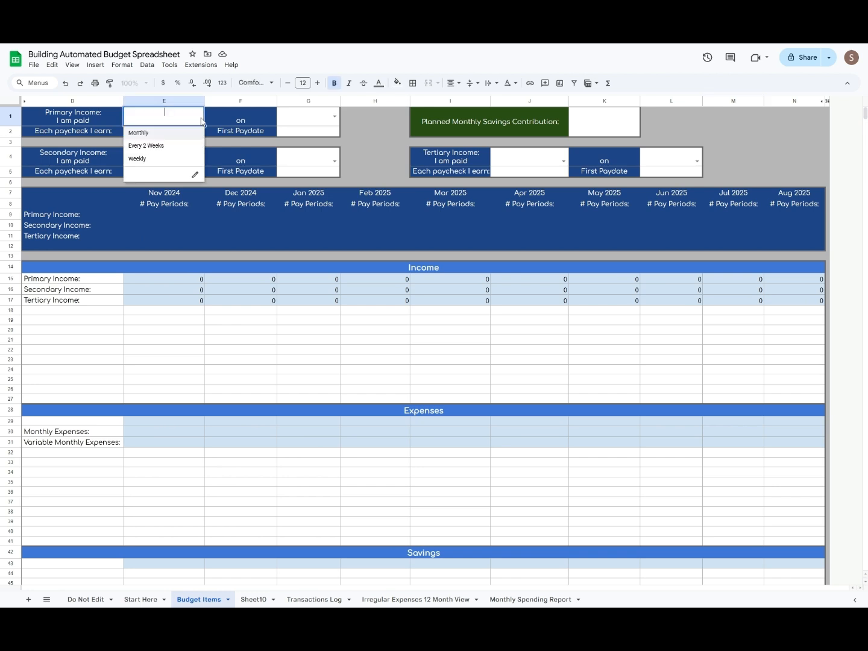
left_click(153, 158)
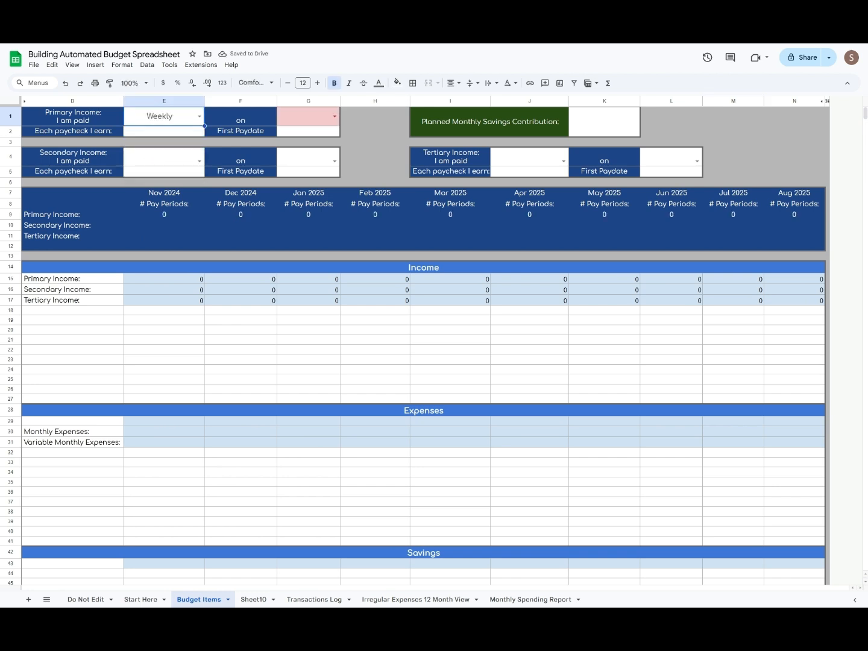
left_click(200, 117)
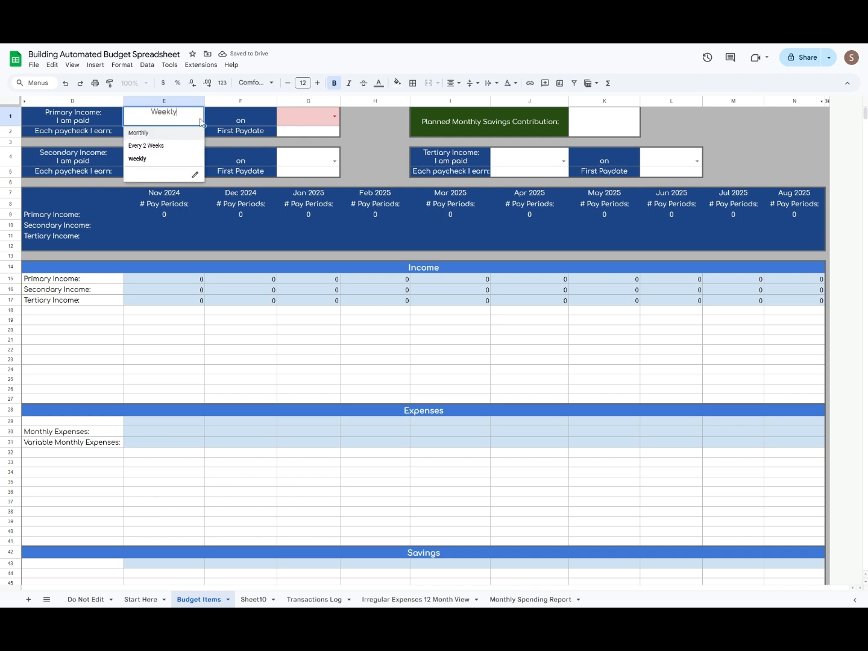
left_click(160, 152)
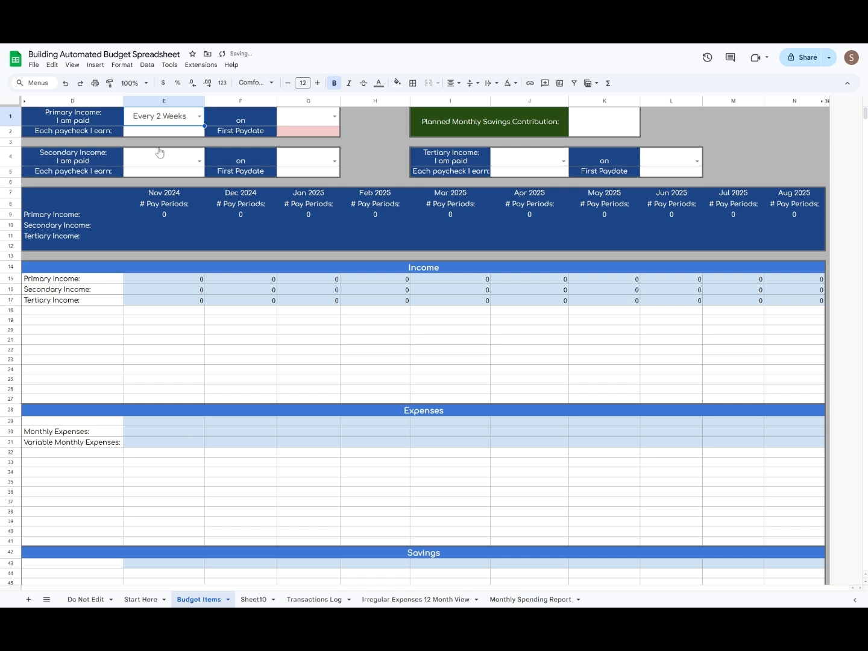
left_click(199, 122)
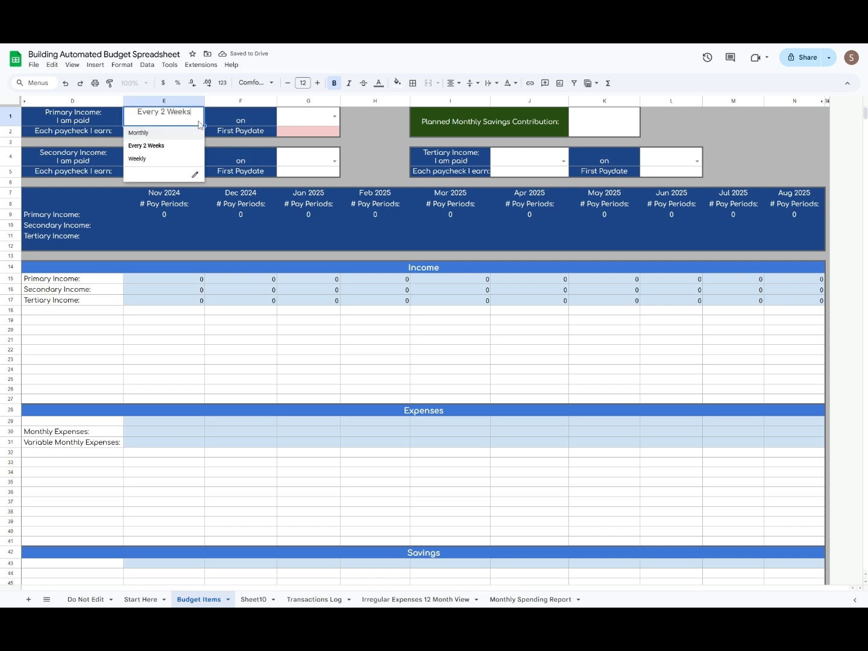
left_click(178, 137)
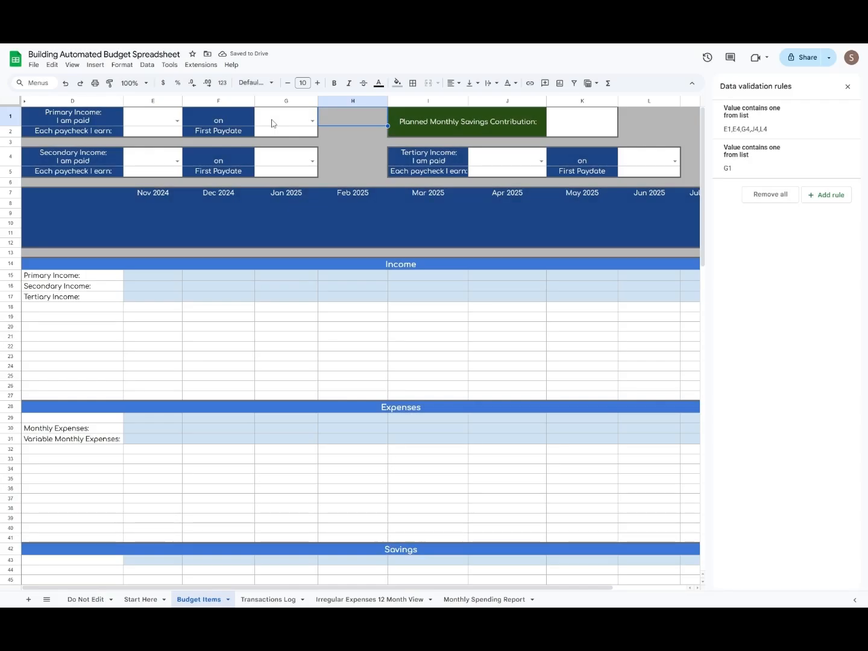
Step: Add a conditional formatting rule to G1 with the custom formula =AND(E1="Weekly", G1="") and a light red fill
left_click(271, 124)
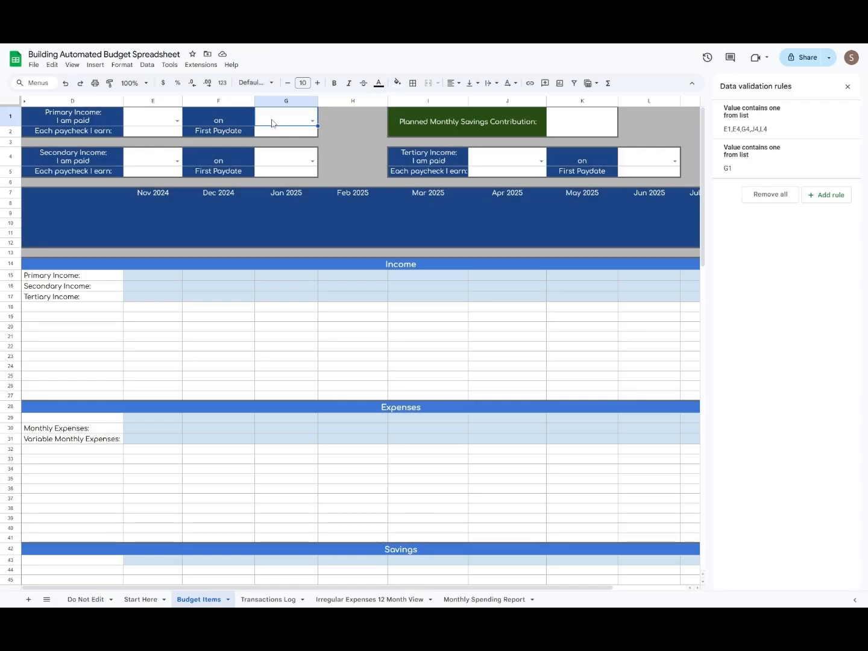
right_click(271, 124)
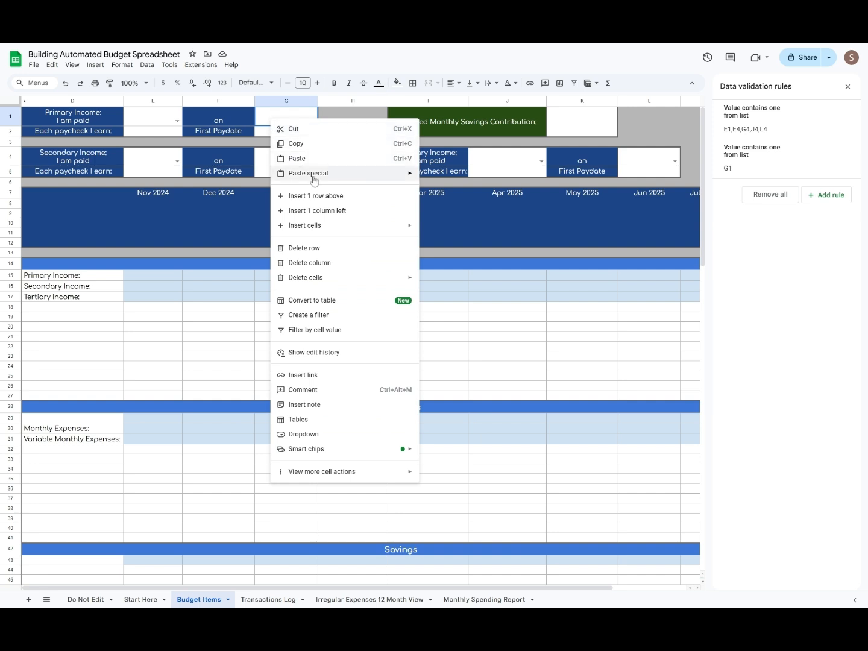
mouse_move(397, 477)
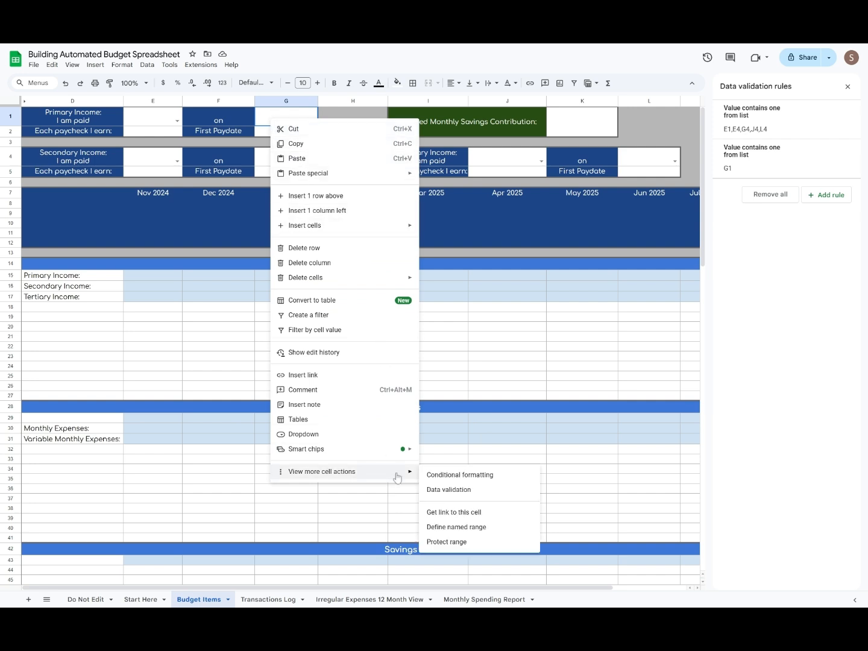
left_click(492, 479)
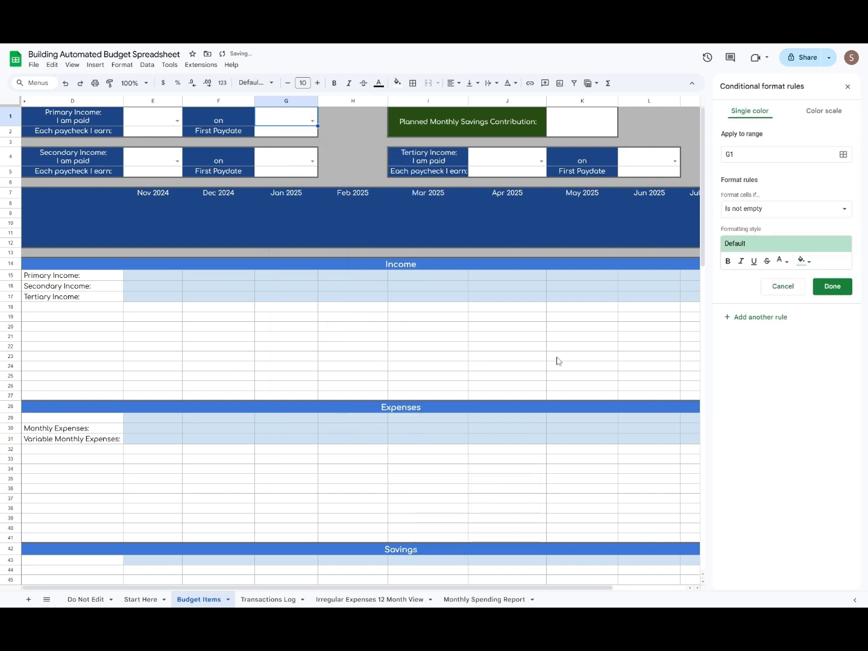
left_click(839, 210)
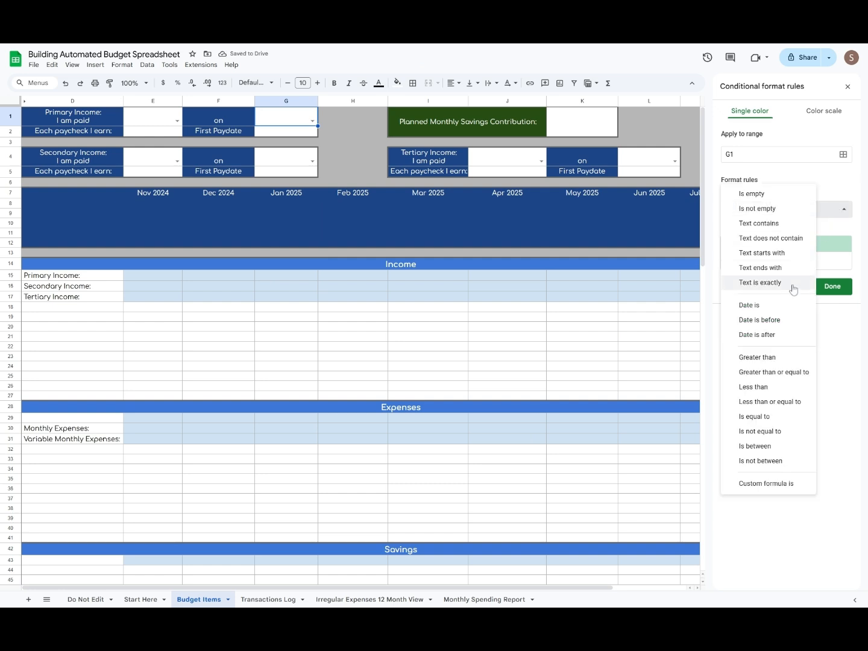
left_click(767, 483)
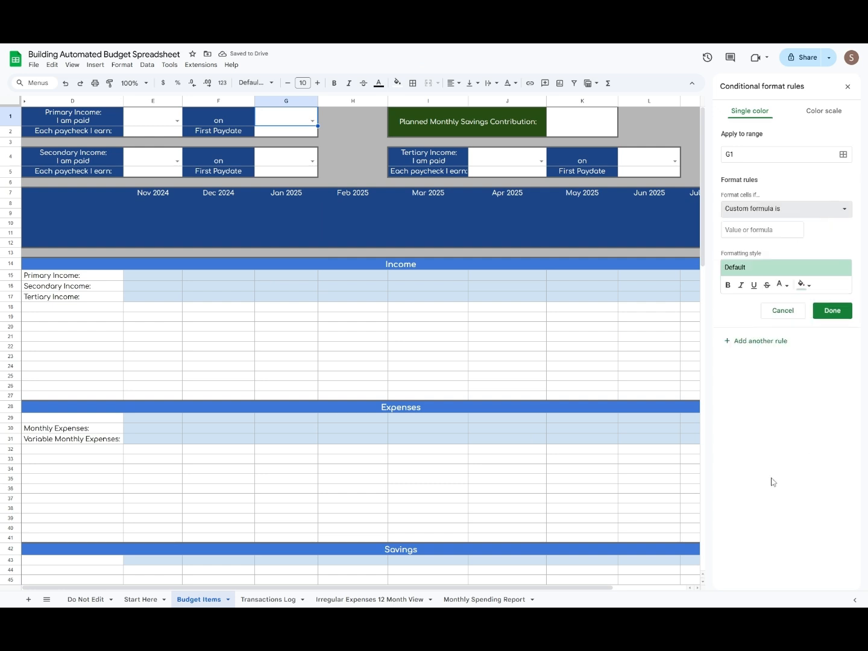
left_click(762, 230)
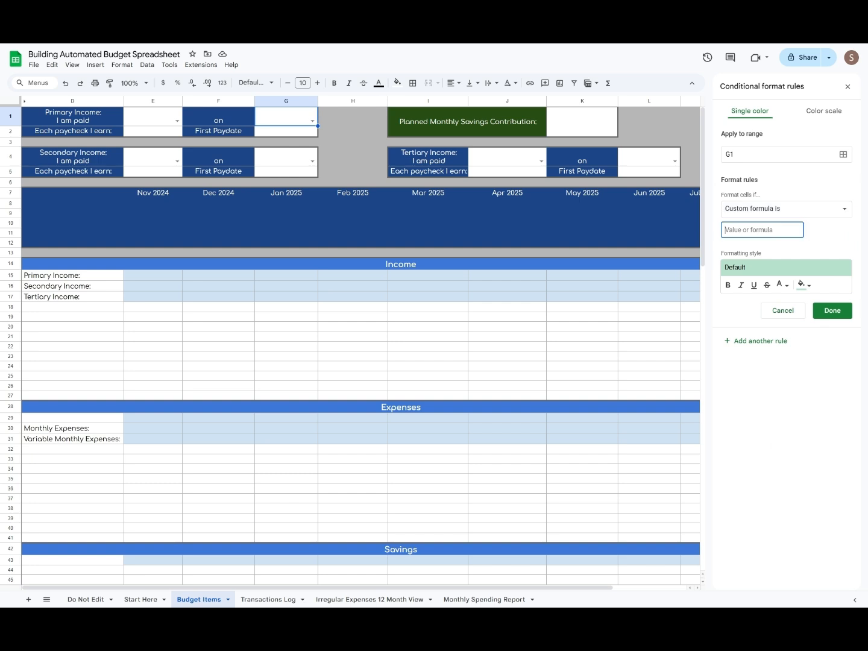
type("=AND(E1")
type(")")
left_click(808, 288)
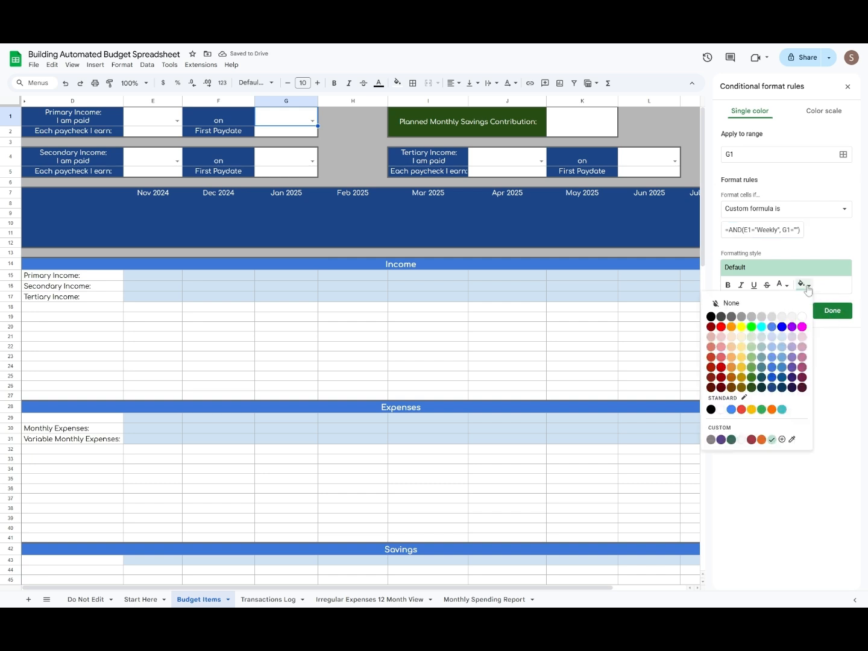
left_click(728, 345)
left_click(832, 312)
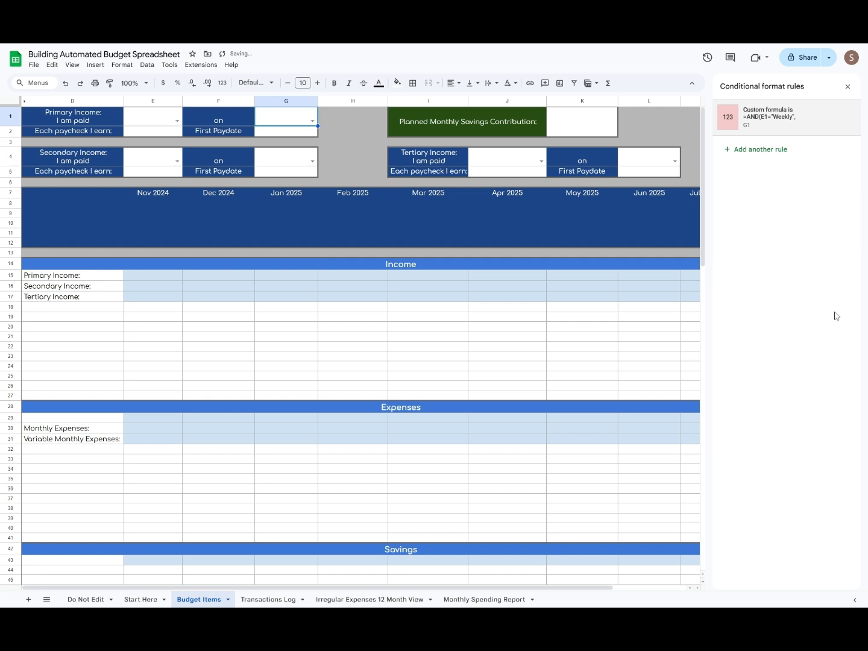
Step: Test the G1 highlight by choosing Weekly in E1 and Monday in G1, and undo both choices
left_click(171, 120)
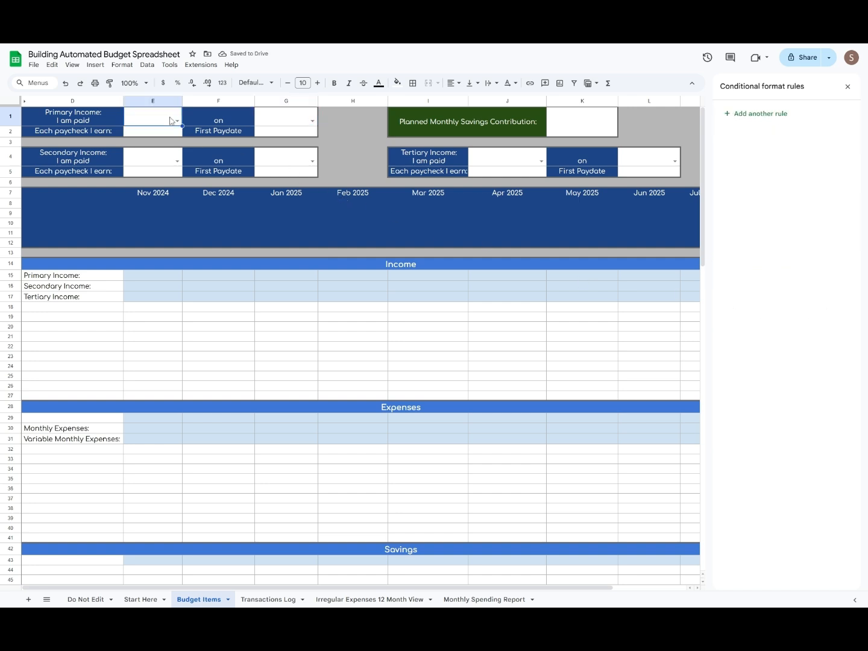
left_click(177, 120)
left_click(161, 159)
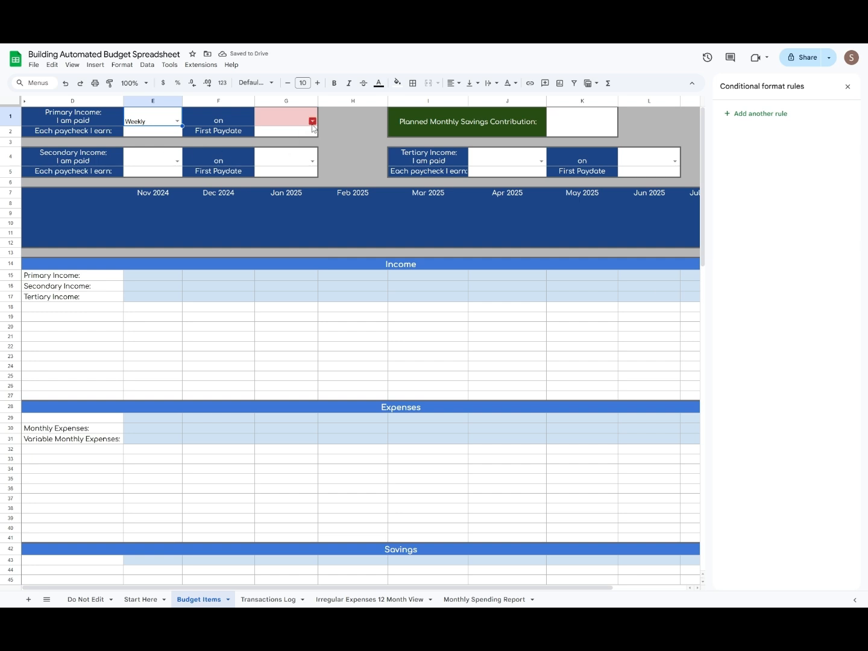
left_click(312, 121)
left_click(293, 134)
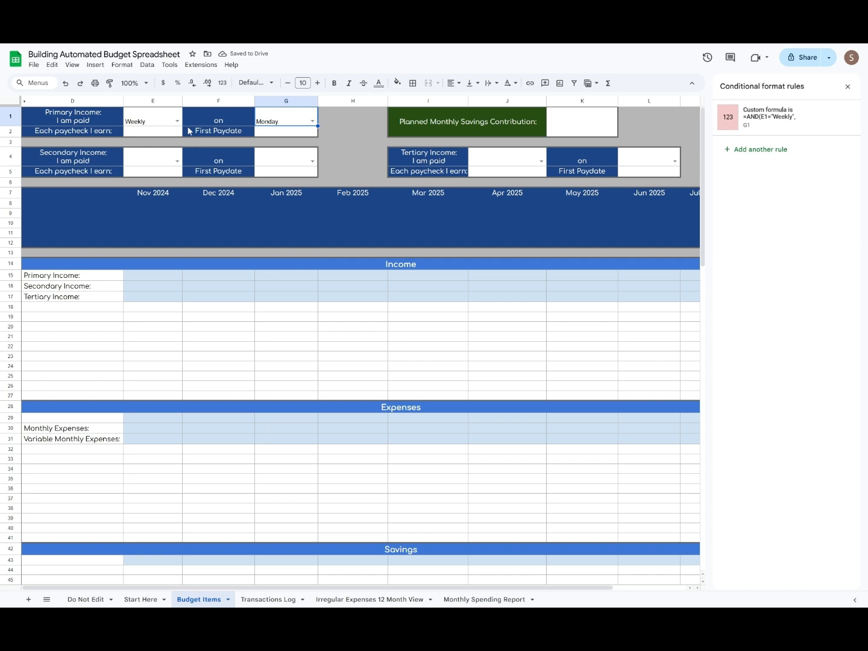
key("ctrl+z")
key("ctrl+z")
key("ctrl+z")
Step: Add a conditional formatting rule to G2 with the custom formula =AND(E1="Every 2 Weeks", G2="") and a light red fill
right_click(295, 135)
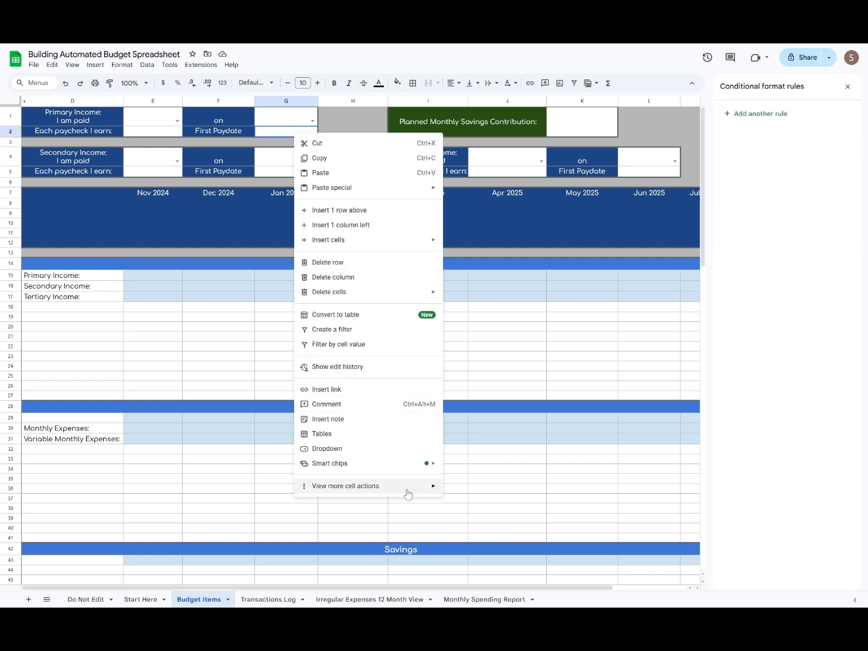
mouse_move(406, 488)
left_click(461, 493)
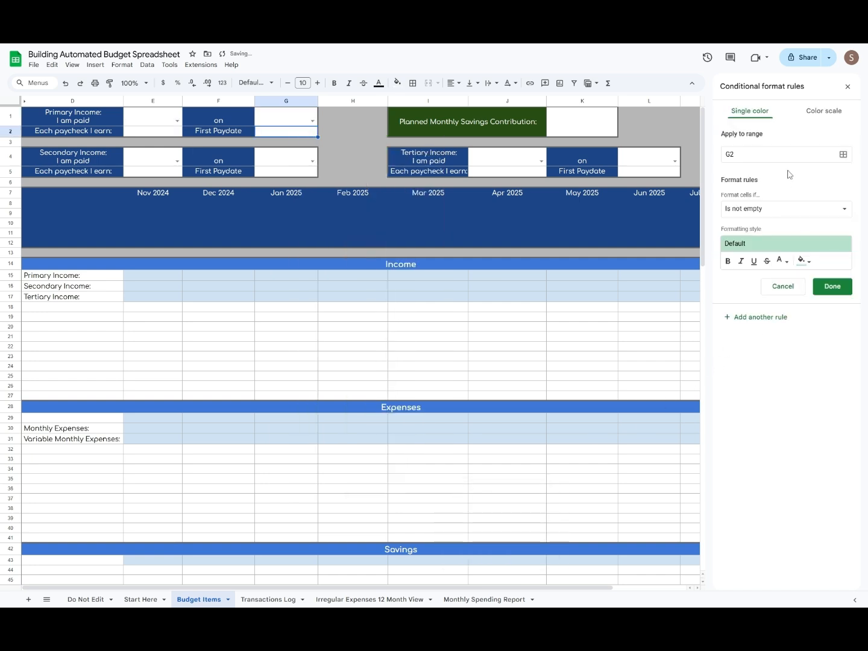
left_click(789, 208)
left_click(760, 483)
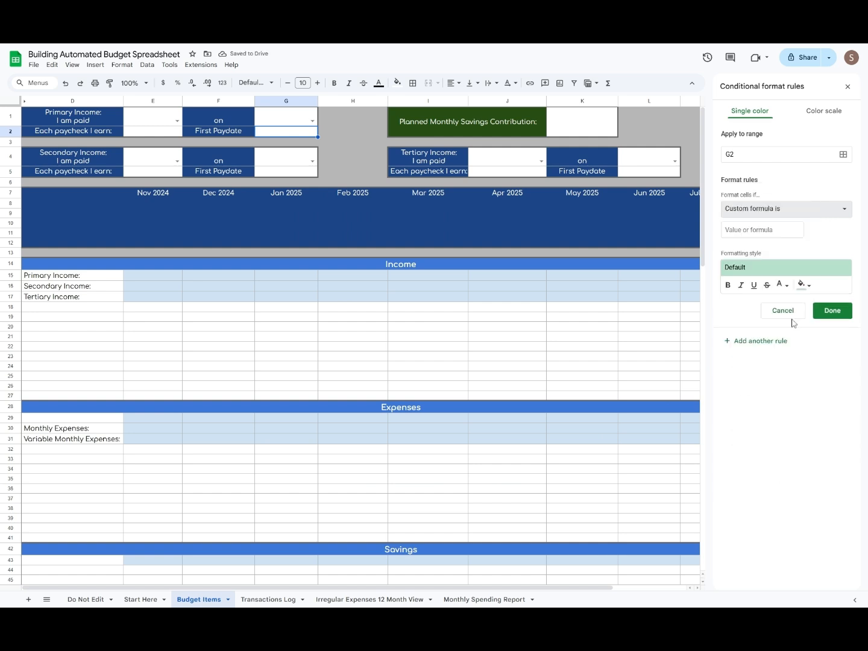
left_click(761, 230)
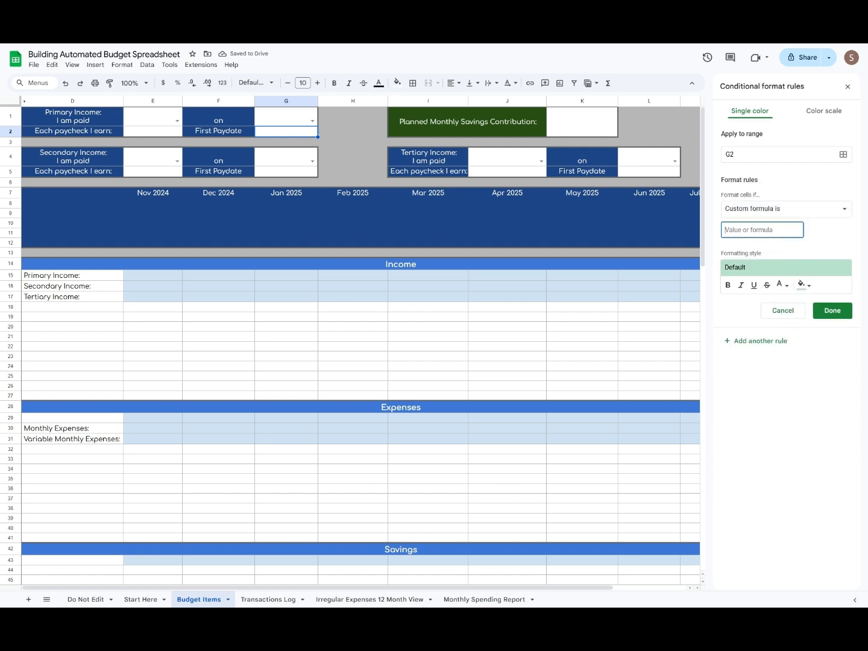
type("=")
type("AND(E1=\"E")
type("very 2 Weeks\", G2")
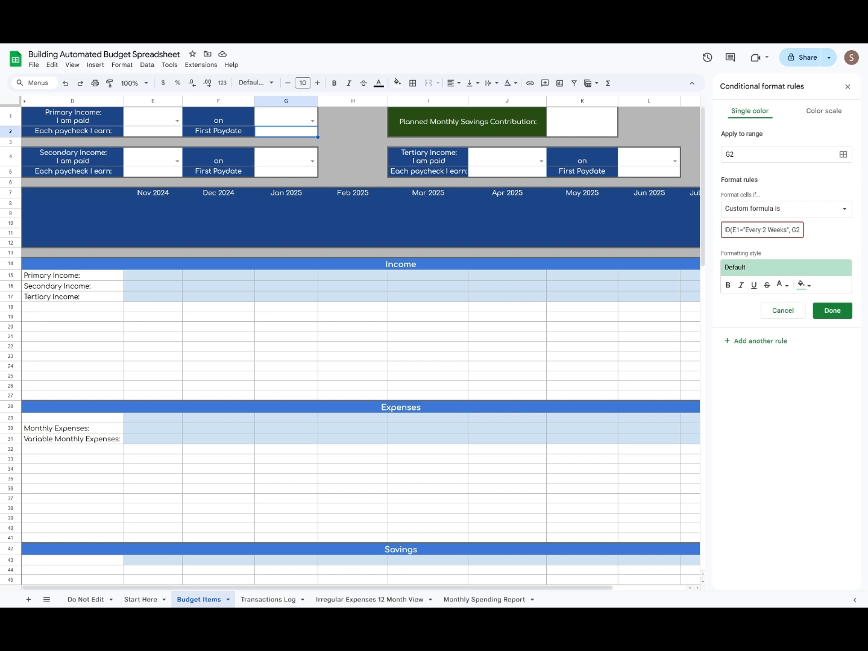
type("=\"\")")
left_click(801, 282)
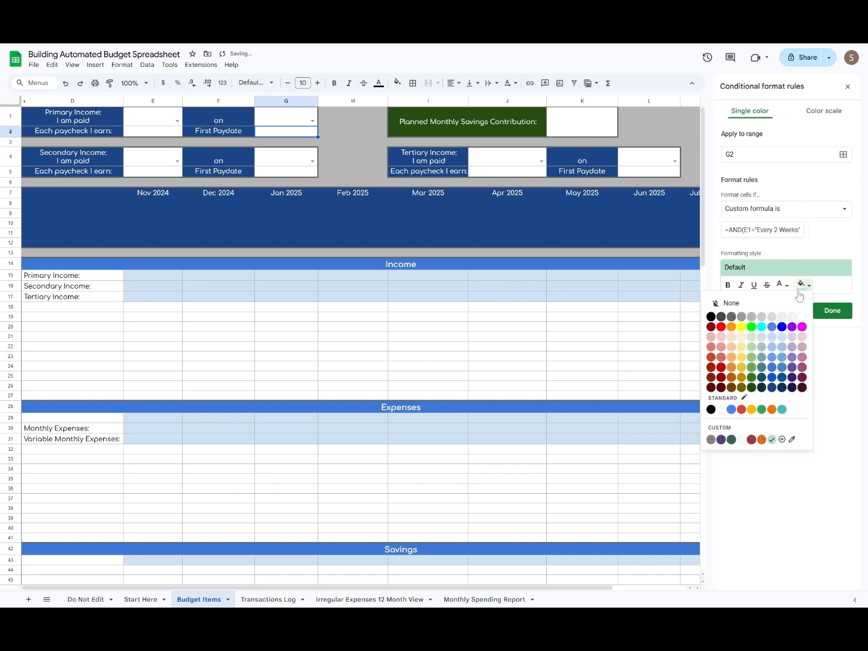
left_click(719, 335)
left_click(832, 311)
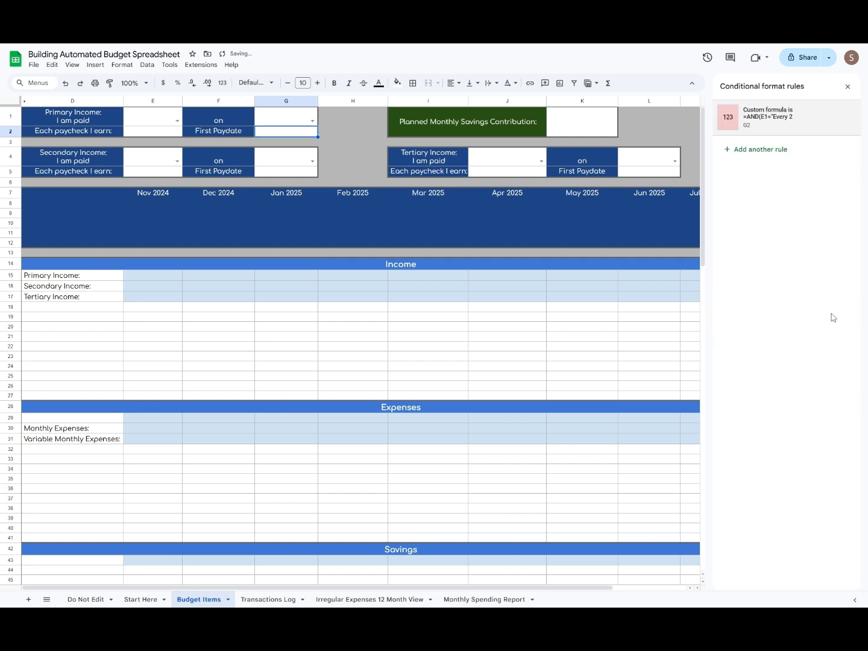
Step: Test the G2 highlight by choosing Every 2 Weeks in E1 and entering 7/1/2024 as the first paydate, and clear the date
left_click(152, 124)
left_click(176, 124)
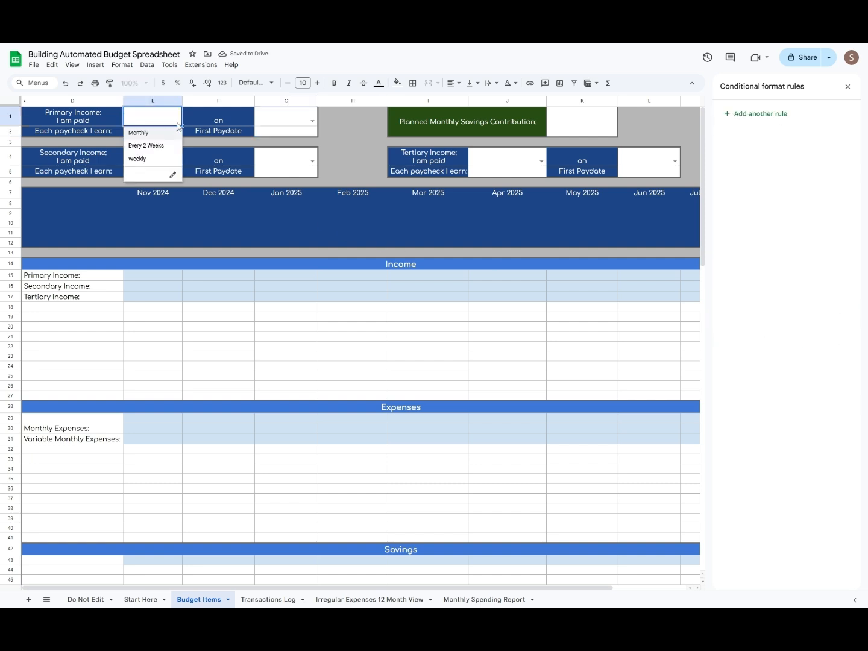
left_click(157, 147)
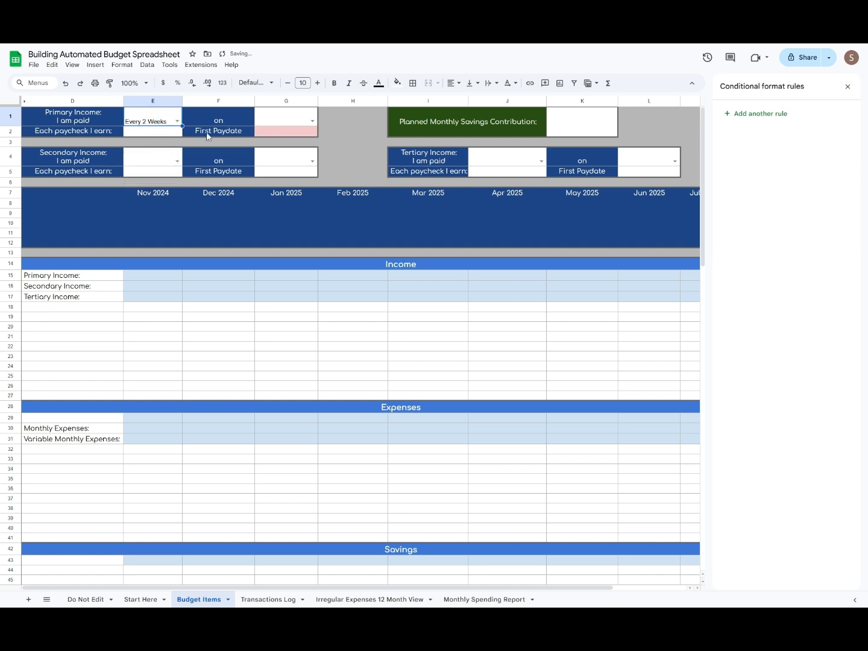
left_click(268, 132)
type("7/1/2024")
key("Return")
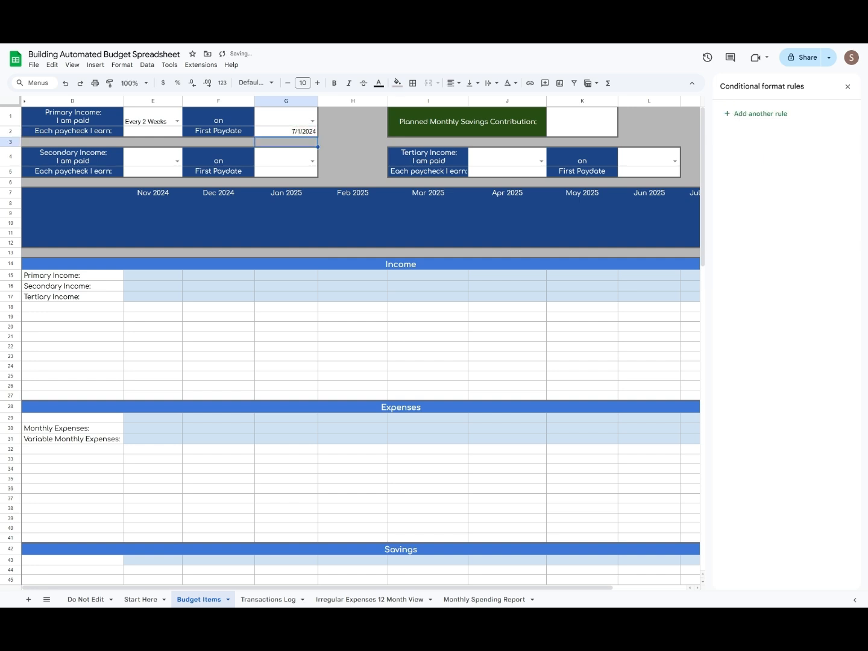
left_click(270, 134)
Step: Switch the primary income pay frequency in E1 to Weekly, back to Every 2 Weeks and finally to Monthly
left_click(174, 122)
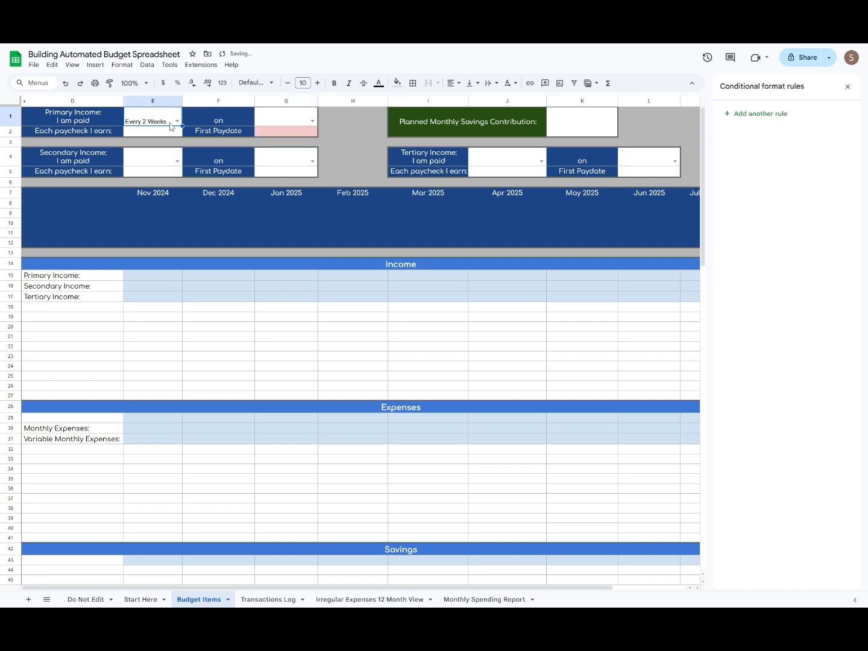
left_click(152, 160)
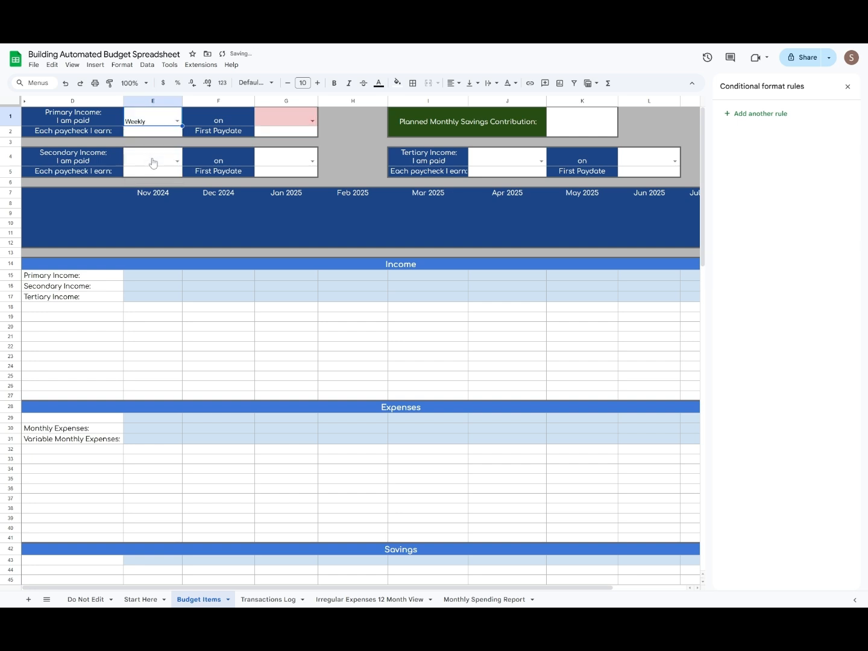
left_click(177, 125)
left_click(158, 145)
left_click(177, 123)
left_click(163, 134)
Step: Create a light red conditional formatting rule on G5, reusing the G2 formula with its frequency condition changed to E4="Every 2 Weeks"
right_click(288, 172)
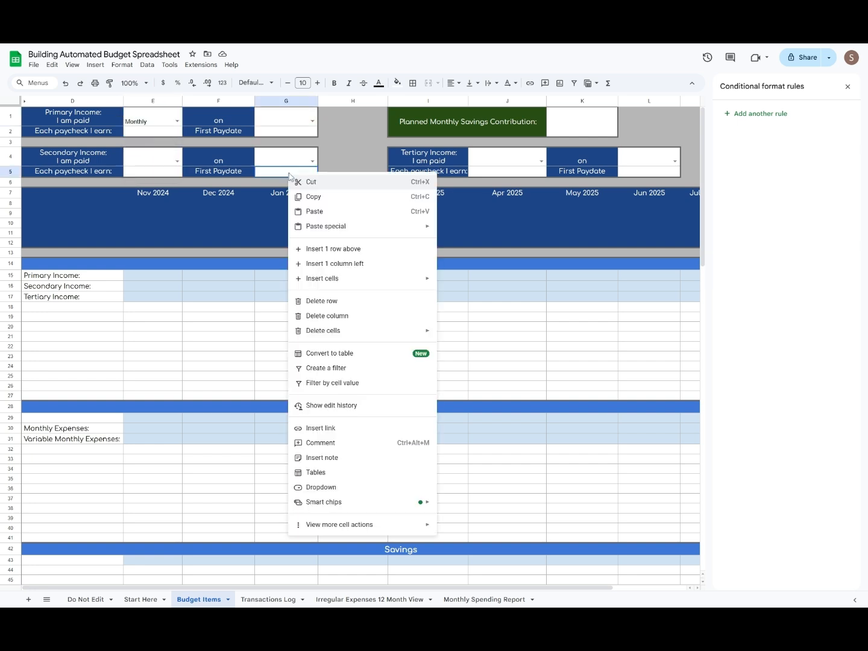
mouse_move(410, 523)
left_click(470, 530)
left_click(788, 211)
left_click(767, 484)
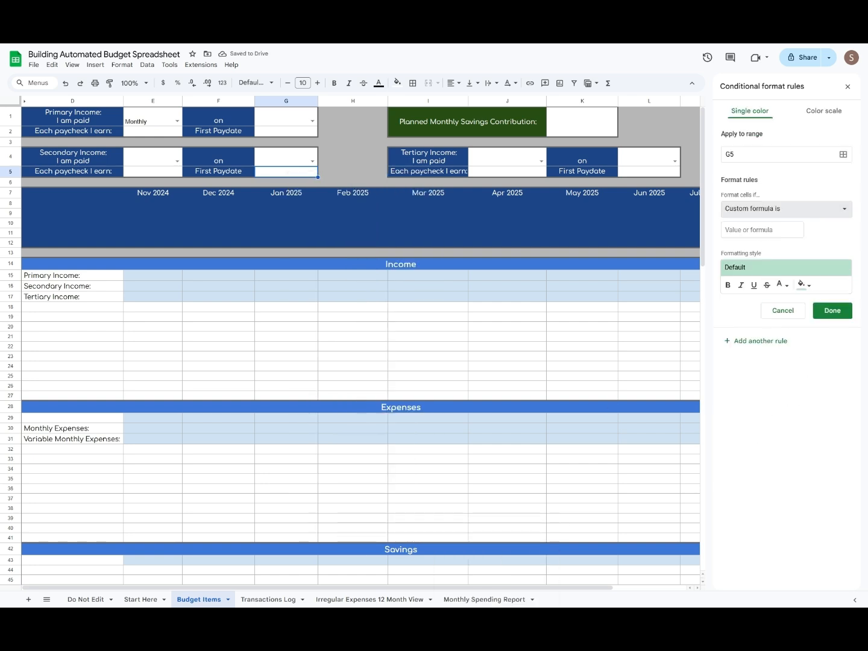
left_click(762, 229)
type("=AND(E1=\"Every 2 Weeks\", G2=\"\")")
left_click(803, 284)
left_click(722, 341)
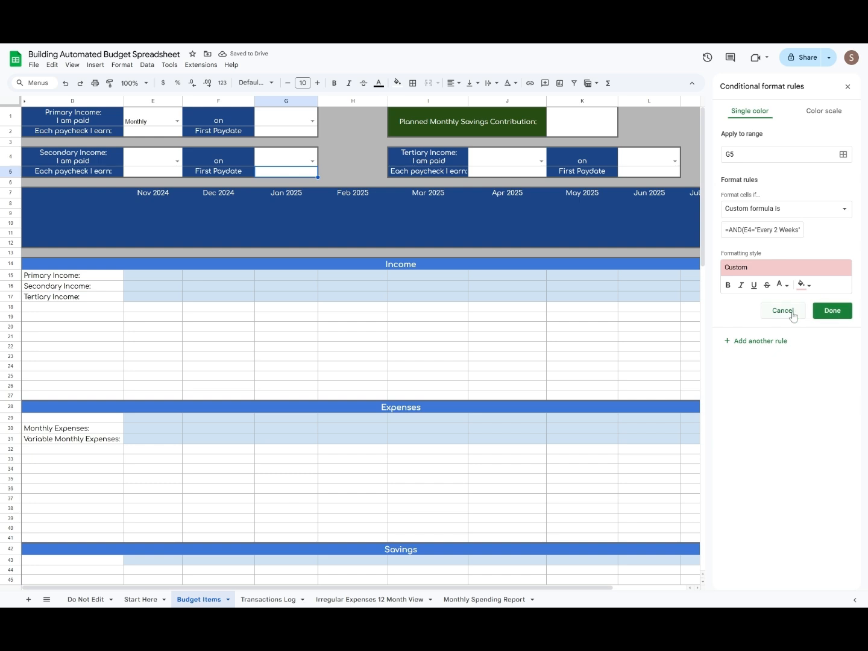
Step: Change the empty-cell reference in the G5 rule's formula to G5 and save the rule
left_click(811, 229)
key("Right")
key("Right")
key("Right")
key("Right")
key("Right")
key("Right")
key("Right")
key("Right")
key("Right")
key("Right")
key("Right")
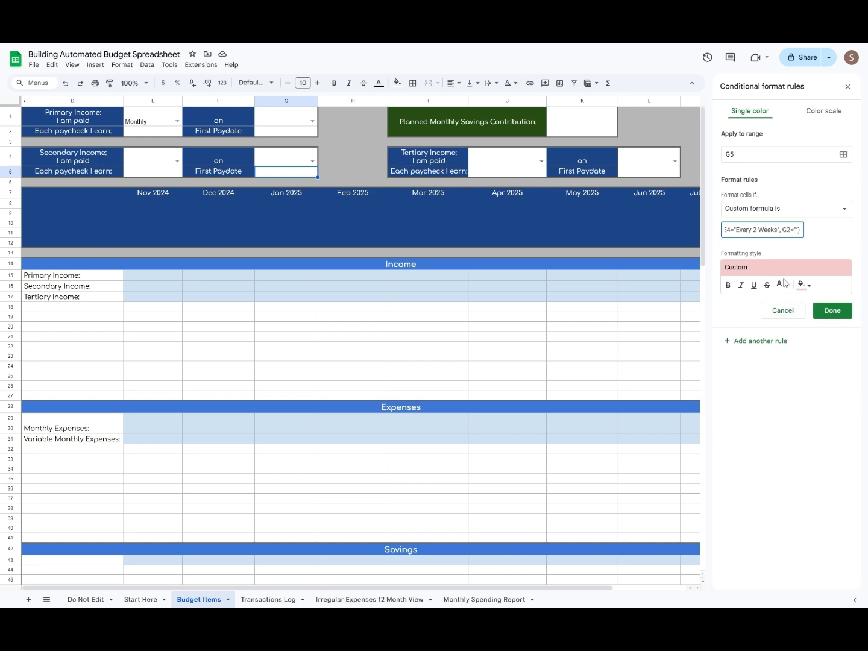
key("Left")
key("Left")
key("Left")
key("Left")
key("BackSpace")
type("5")
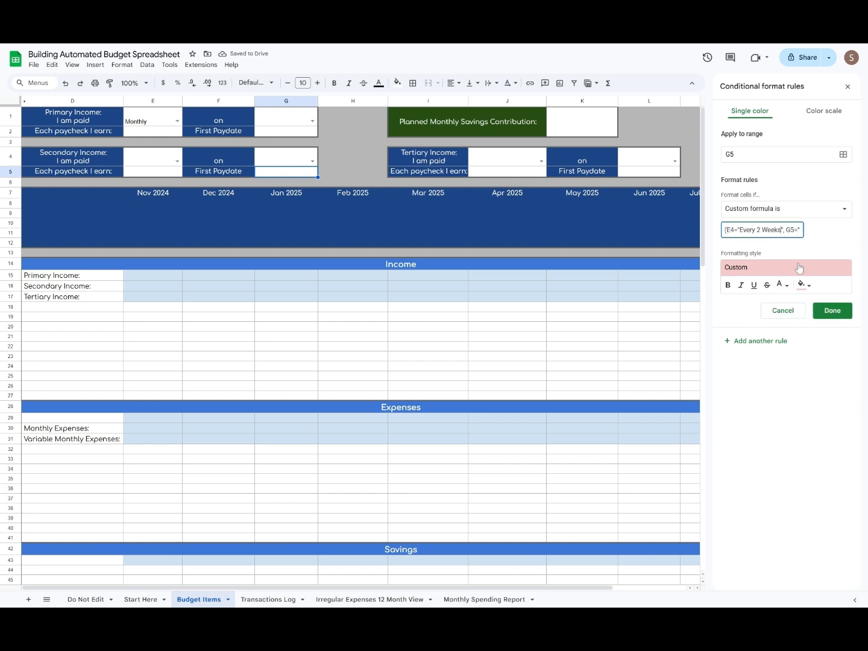
left_click(832, 310)
Step: Add a conditional formatting rule to L5 with the custom formula =AND(J4="Every 2 Weeks", L5="") and a light red fill
right_click(668, 176)
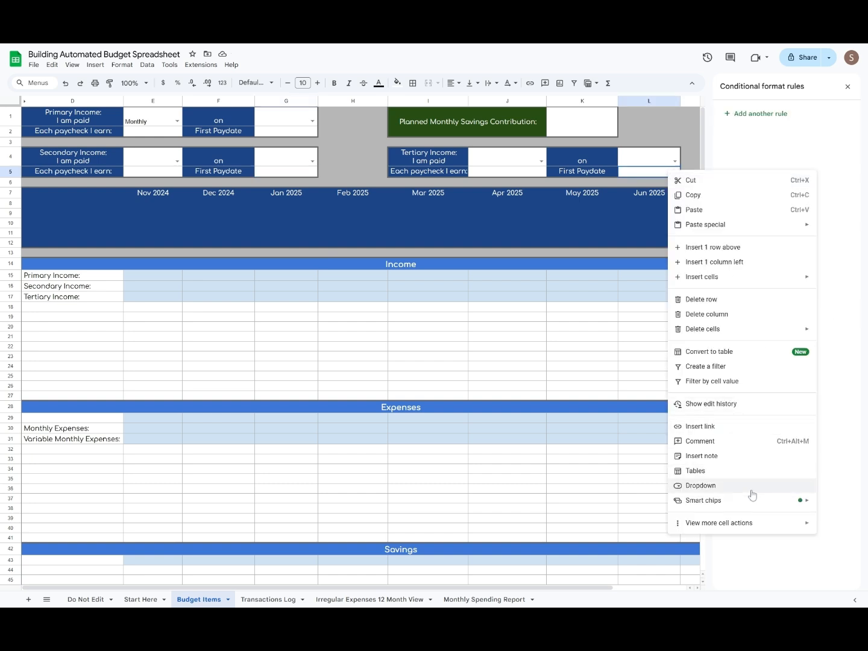
mouse_move(720, 523)
left_click(627, 524)
left_click(774, 208)
left_click(780, 483)
left_click(762, 229)
key("ctrl+v")
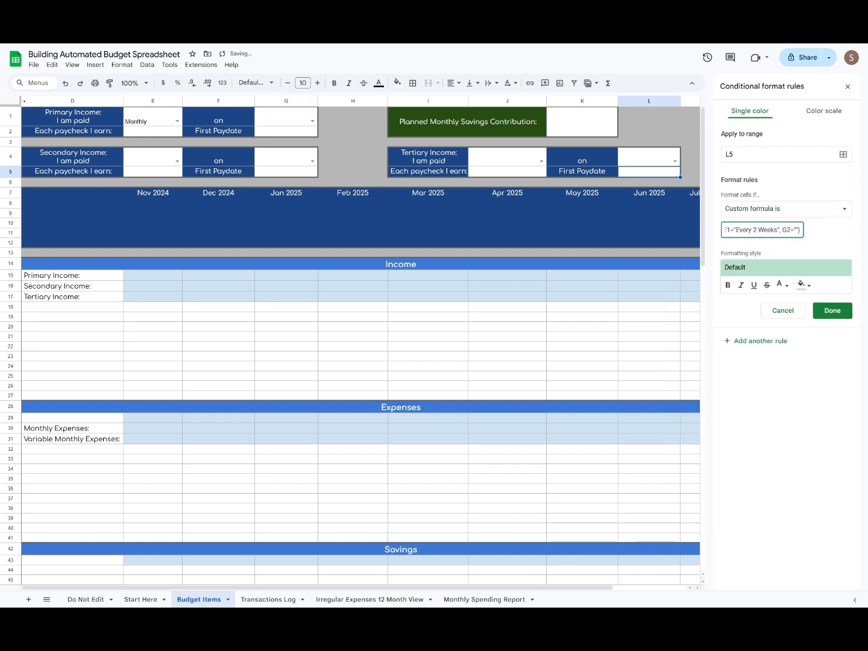
key("BackSpace")
key("BackSpace")
type("J4")
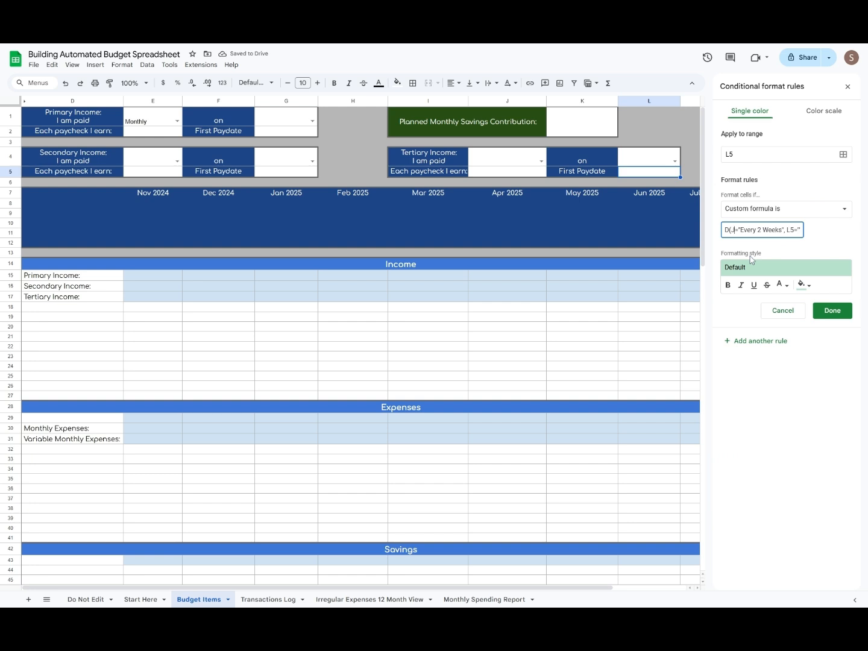
left_click(803, 285)
left_click(725, 340)
left_click(832, 310)
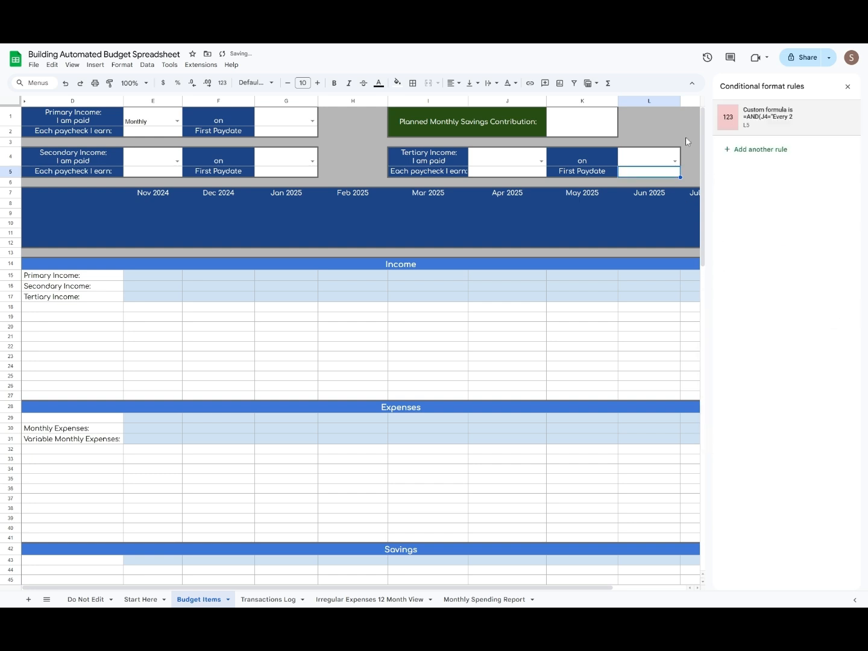
Step: Set the tertiary income frequency in J4 and the secondary income frequency in E4 to Every 2 Weeks
left_click(541, 161)
left_click(505, 186)
left_click(176, 161)
left_click(154, 186)
Step: Copy the custom formula of G1's conditional formatting rule and use it in a new custom formula rule for G4
left_click(285, 116)
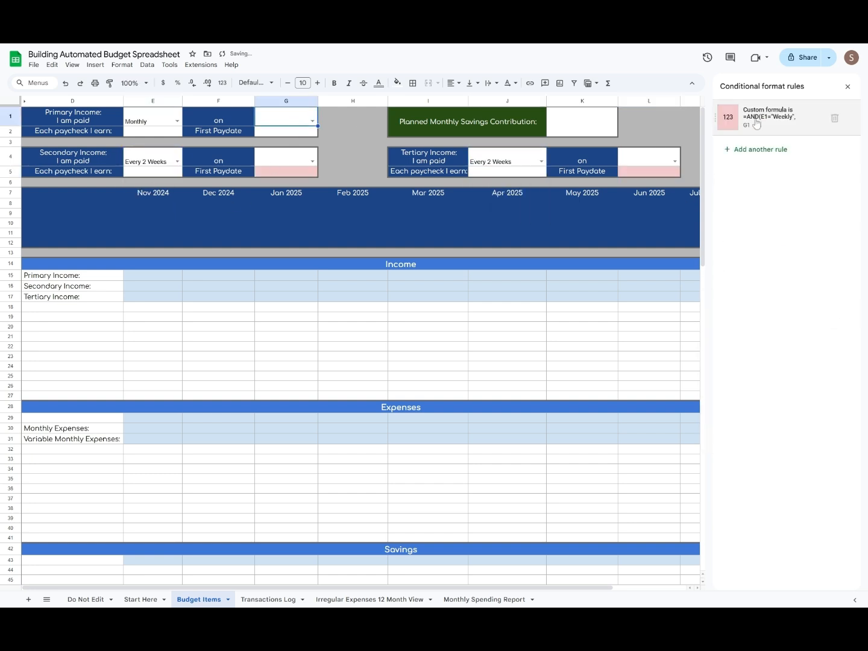
left_click(777, 114)
key("ctrl+c")
right_click(272, 158)
mouse_move(337, 508)
left_click(459, 508)
left_click(783, 209)
left_click(766, 483)
key("ctrl+v")
Step: Change the G4 rule's formula to =AND(E4="Weekly", G4=""), give it a light red fill and save it
left_click(751, 230)
key("BackSpace")
type("4")
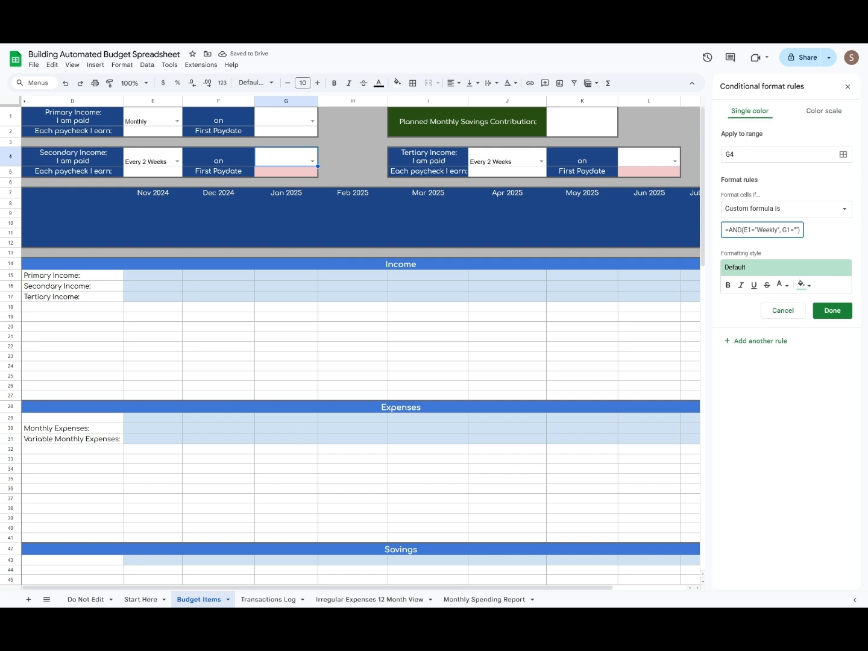
left_click(790, 229)
left_click(803, 284)
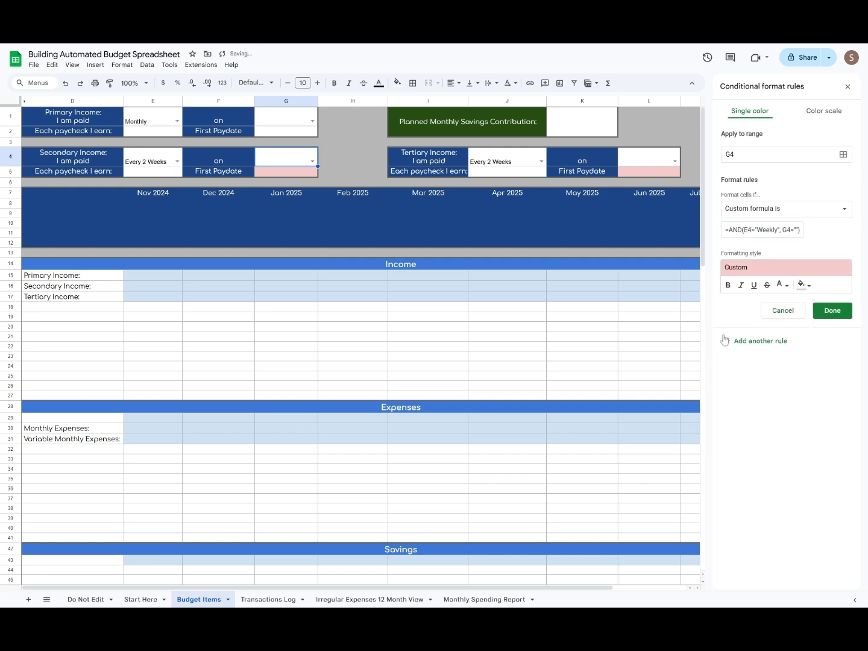
left_click(722, 339)
left_click(832, 310)
Step: Start a custom formula conditional formatting rule on L4 using the formula copied from the G1 rule
left_click(651, 164)
right_click(651, 164)
mouse_move(723, 512)
left_click(628, 518)
left_click(783, 208)
left_click(766, 482)
left_click(767, 230)
key("ctrl+v")
Step: Change the L4 rule's formula to =AND(J4="Weekly", L4=""), give it a light red fill and save it
left_click(751, 229)
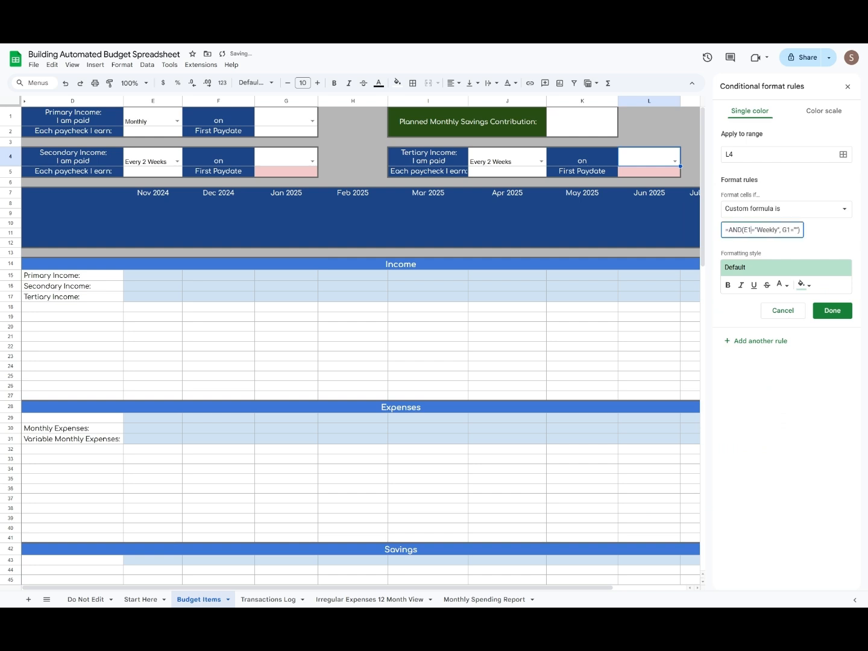
key("BackSpace")
key("BackSpace")
type("J4")
left_click(791, 229)
key("BackSpace")
key("BackSpace")
type("L4")
left_click(803, 284)
left_click(721, 336)
left_click(832, 310)
Step: Test the new rules by setting the tertiary income frequency to Weekly and the secondary one to Weekly and Monthly
left_click(540, 161)
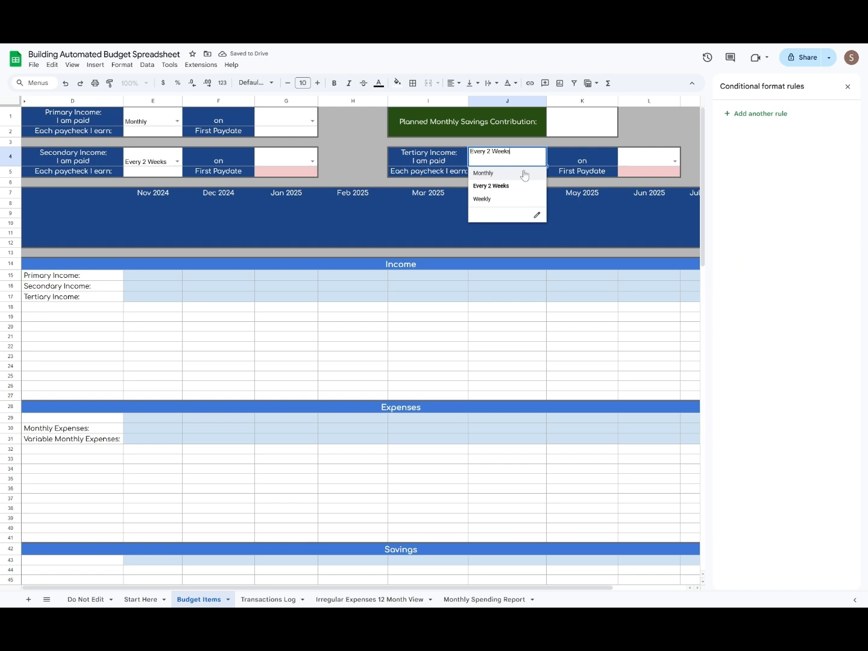
left_click(500, 199)
left_click(176, 161)
left_click(156, 204)
left_click(177, 161)
left_click(158, 173)
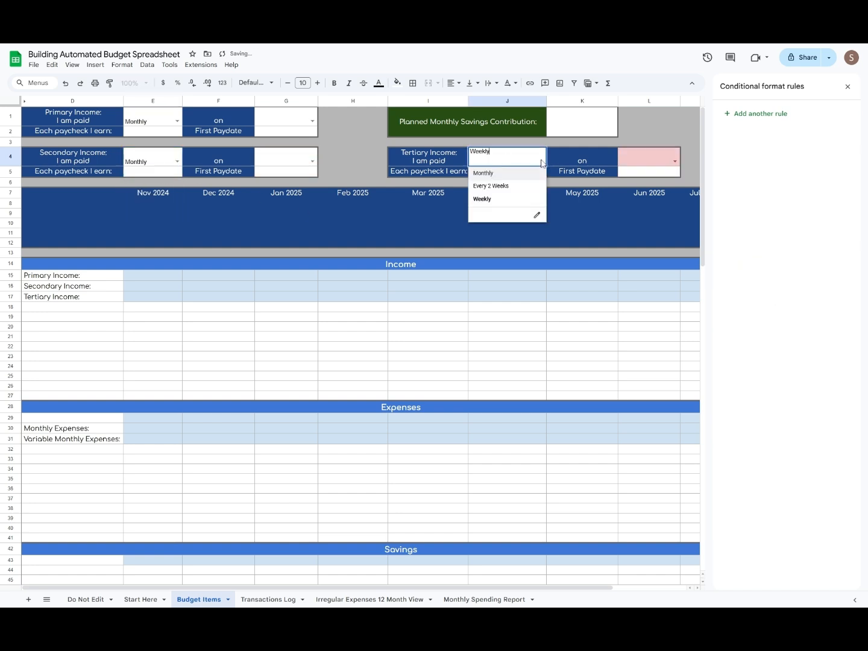
Step: Clear the pay frequency selections for the primary, secondary and tertiary incomes in E1, E4 and J4
left_click(540, 161)
left_click(504, 174)
key("Delete")
left_click(167, 158)
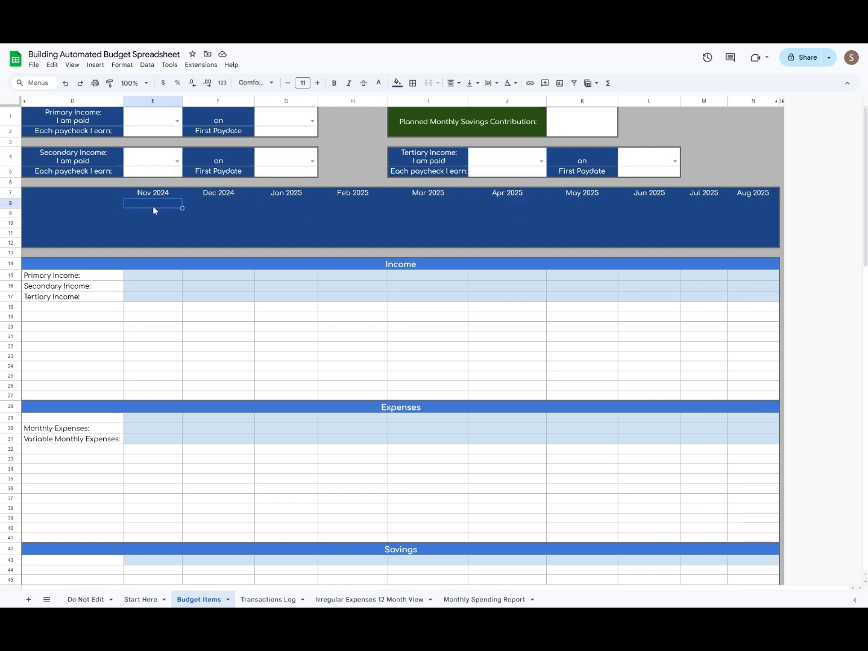
Step: Enter the label "# Pay Periods:" in E8 under Nov 2024 and copy it across F8:N8
type("# Pay Periods:")
key("Return")
left_click(156, 208)
key("ctrl+c")
left_click_drag(192, 205, 746, 208)
right_click(746, 208)
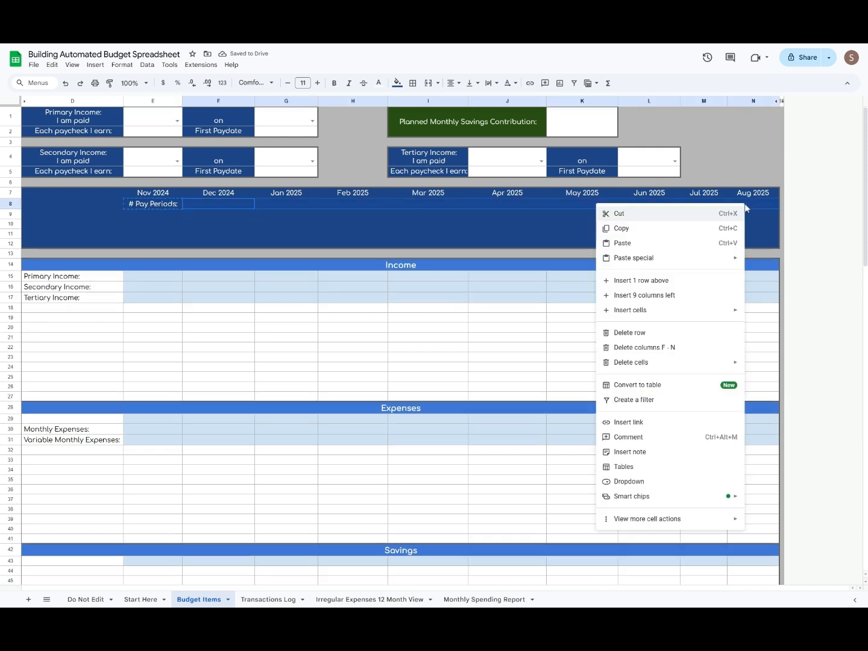
mouse_move(660, 258)
left_click(768, 263)
left_click(321, 234)
Step: Label D9, D10 and D11 "Primary Income:", "Secondary Income:" and "Tertiary Income:"
left_click(82, 223)
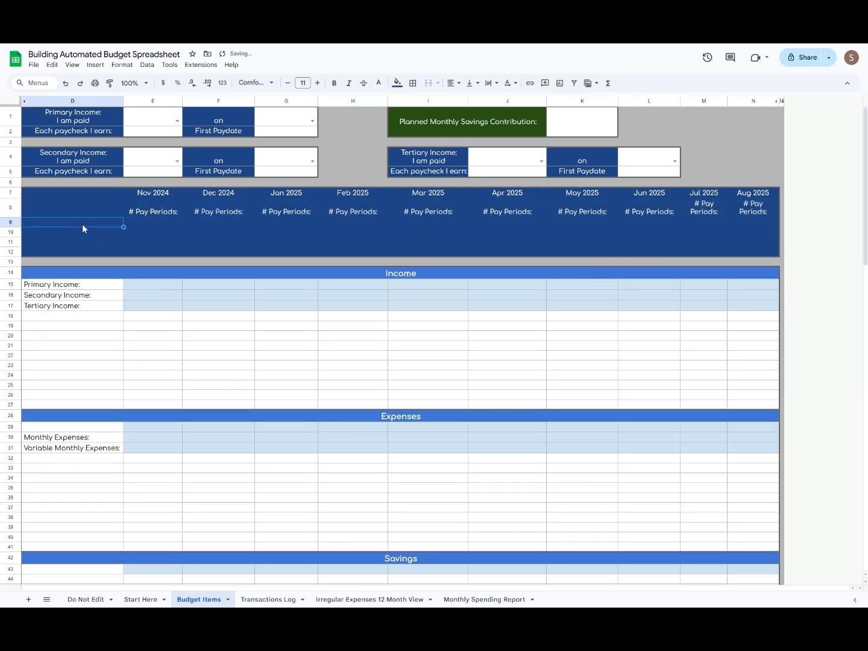
type("Primary Income:")
key("Return")
type("Secondary Income:")
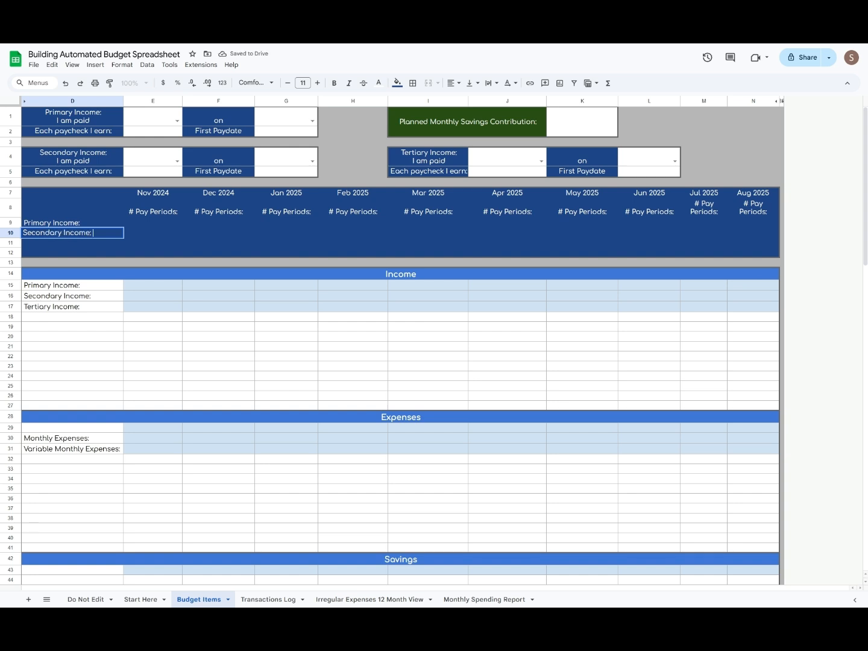
key("Return")
type("Tertiary Income:")
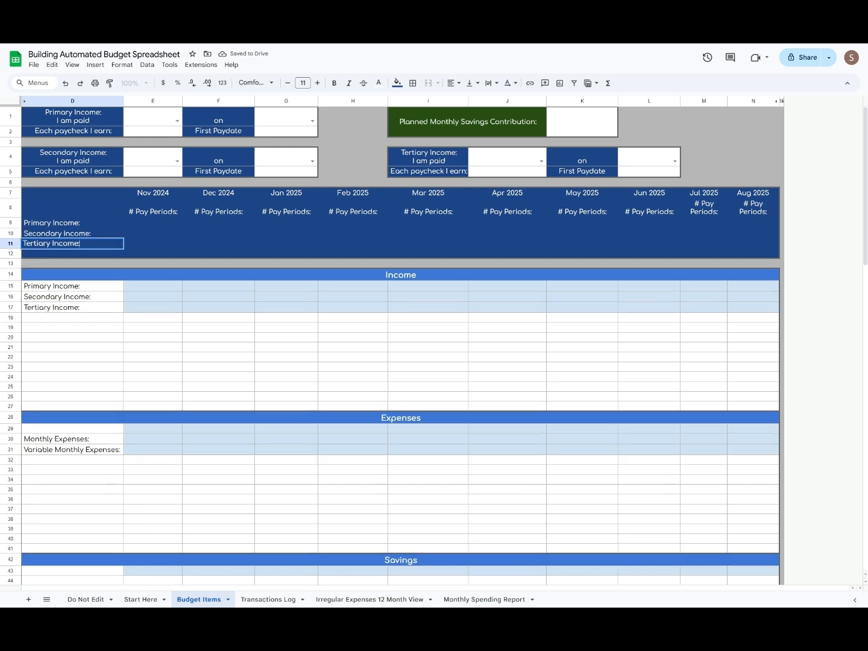
key("Return")
Step: Widen columns M and N until their "# Pay Periods:" labels fit on one line
left_click(168, 214)
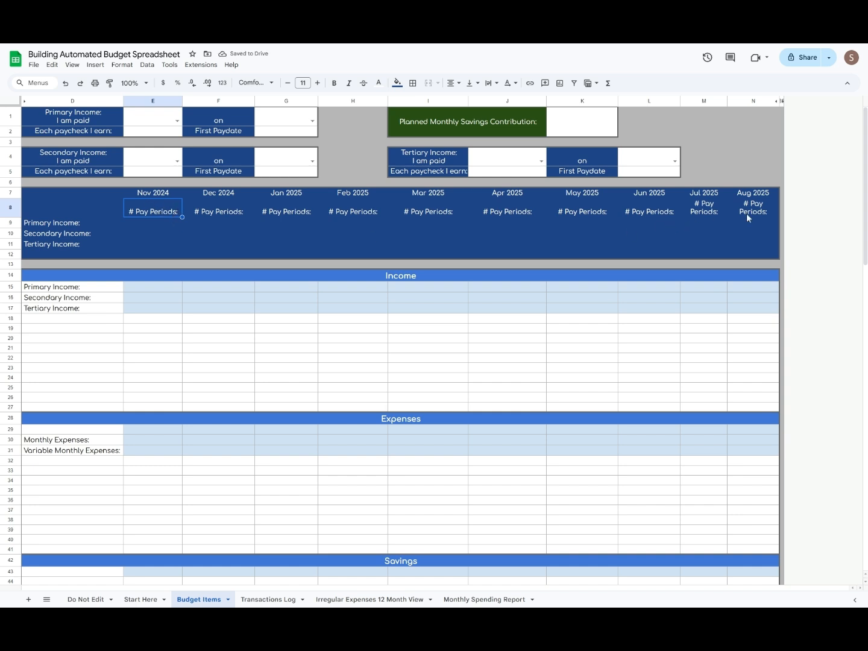
mouse_move(711, 101)
left_mouse_down()
mouse_move(750, 99)
mouse_move(734, 100)
left_mouse_up()
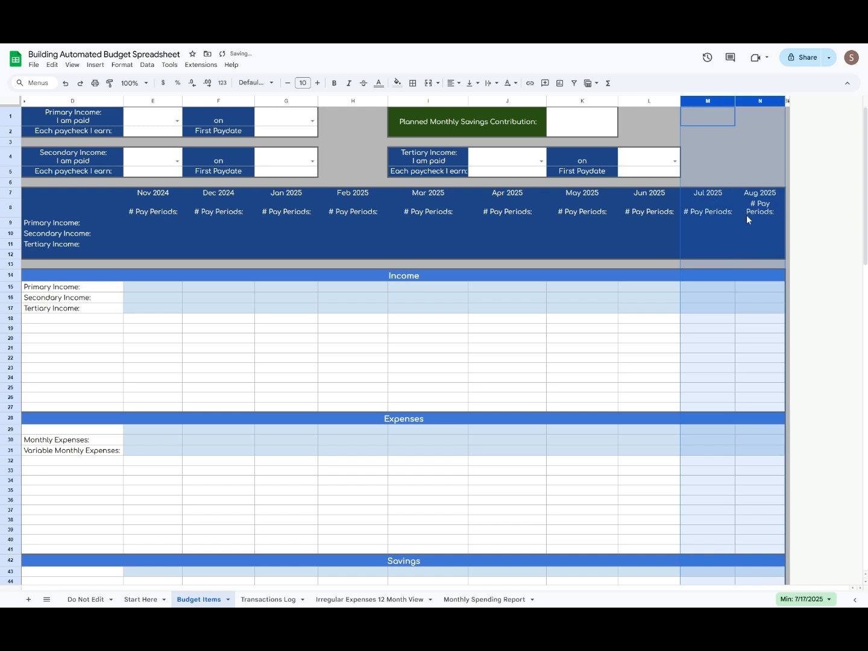
left_click_drag(787, 100, 797, 101)
left_click(767, 218)
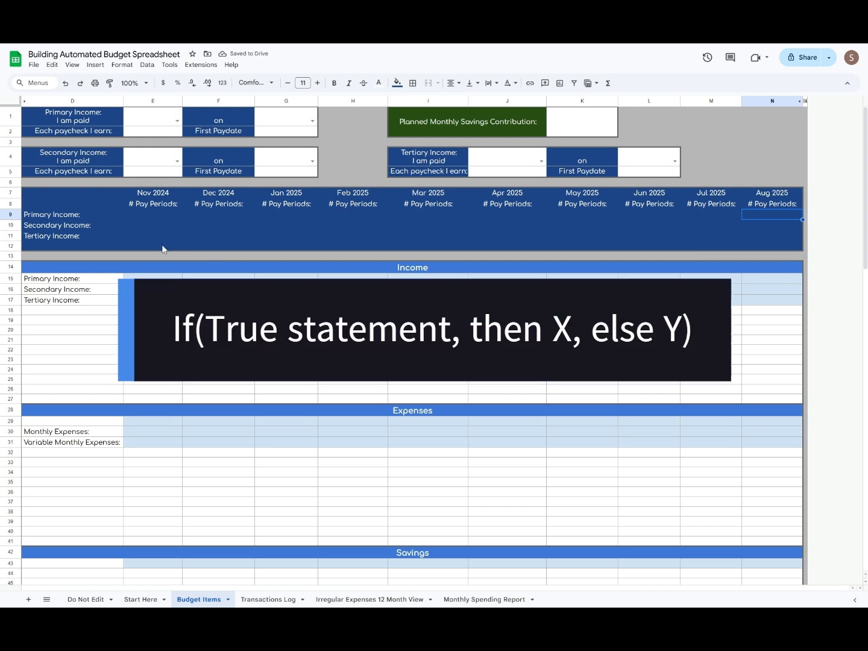
Step: Enter =if(E1="Monthly", 1, "") in E9 and set the primary income frequency in E1 to Monthly
left_click(152, 216)
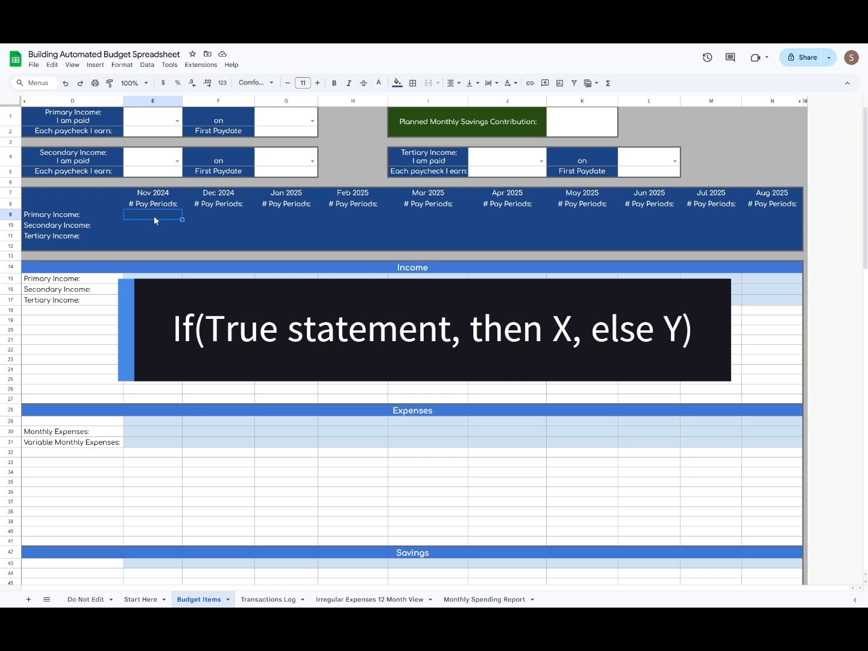
double_click(154, 216)
type("=if(")
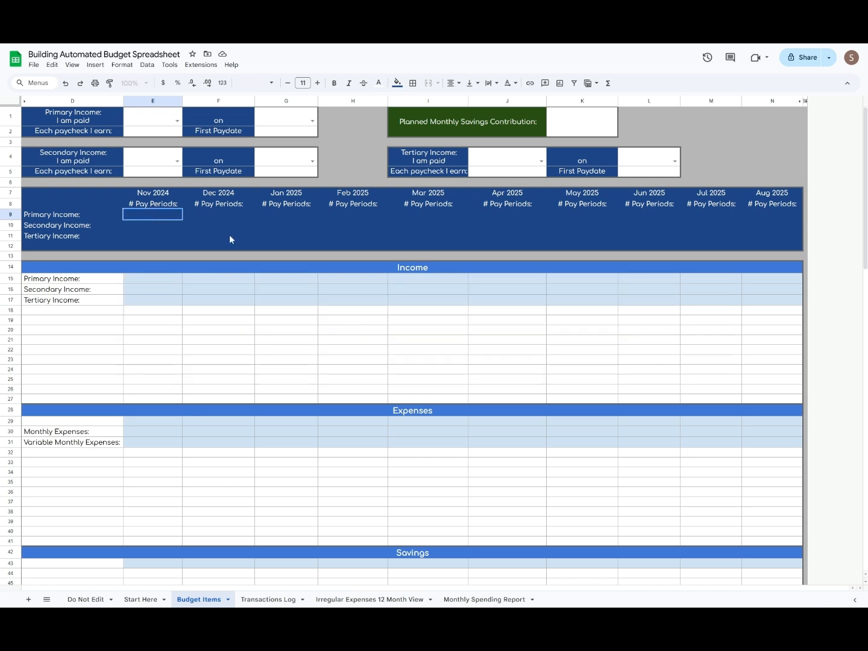
left_click(154, 121)
type("=M")
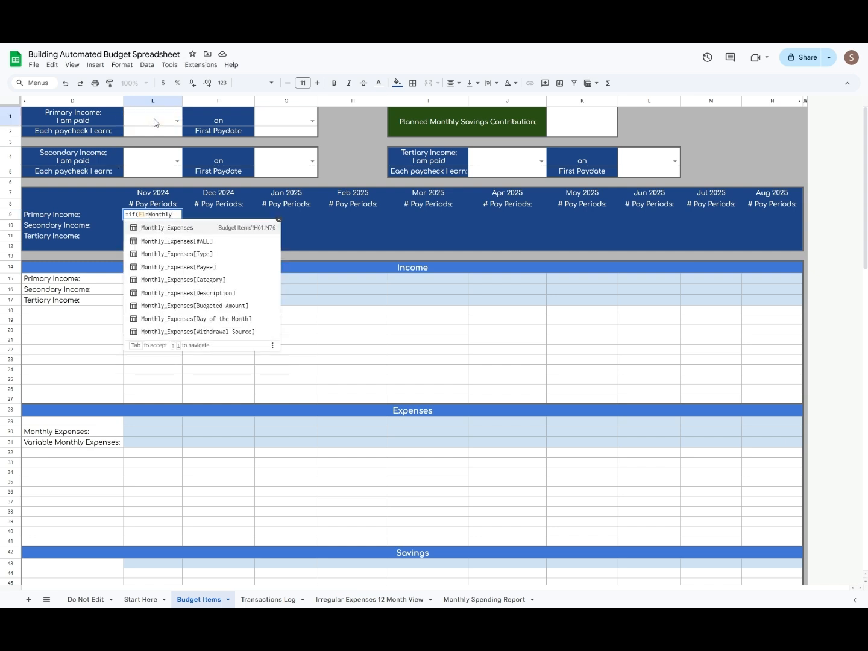
key("BackSpace")
type("\"Monthly\",")
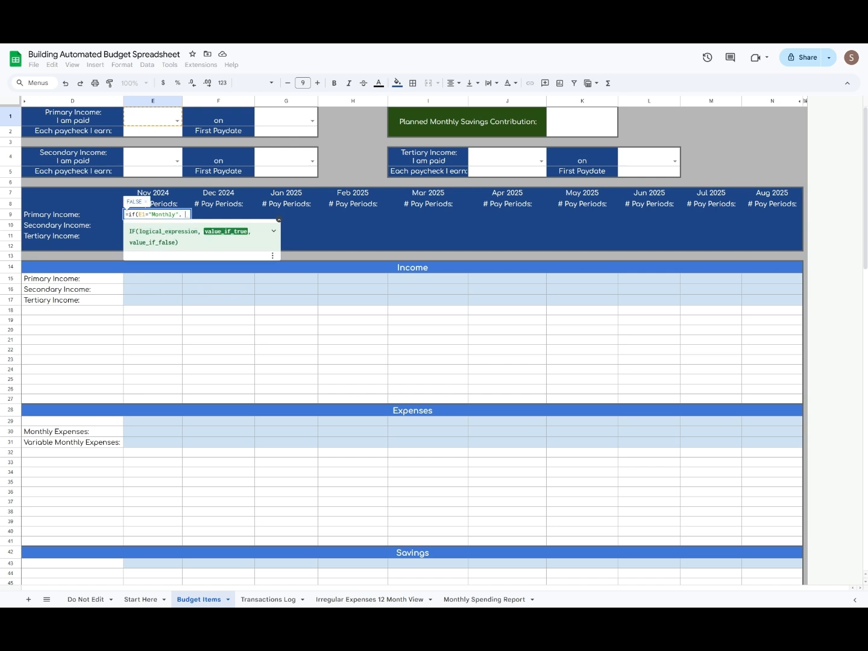
type(" 1")
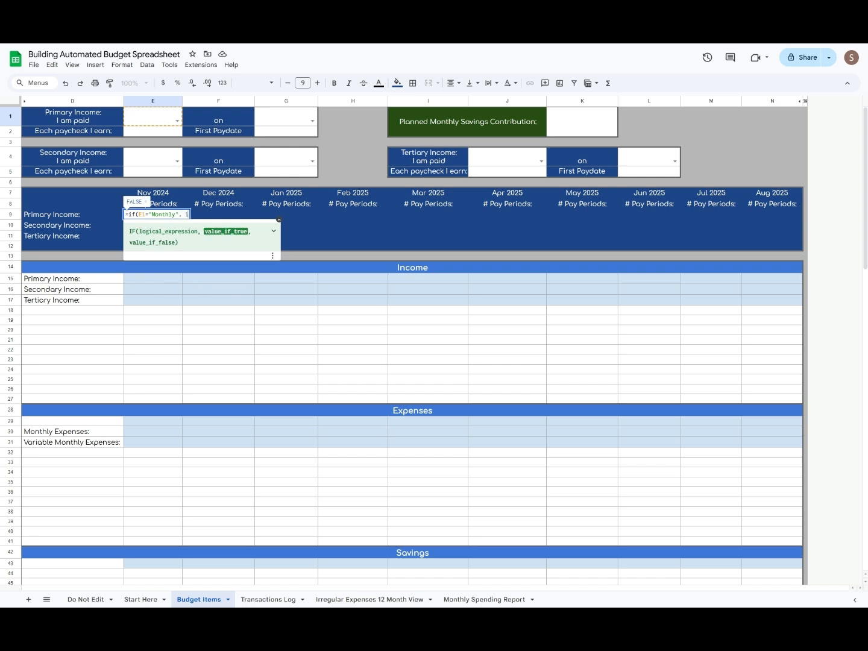
type(", \"\")")
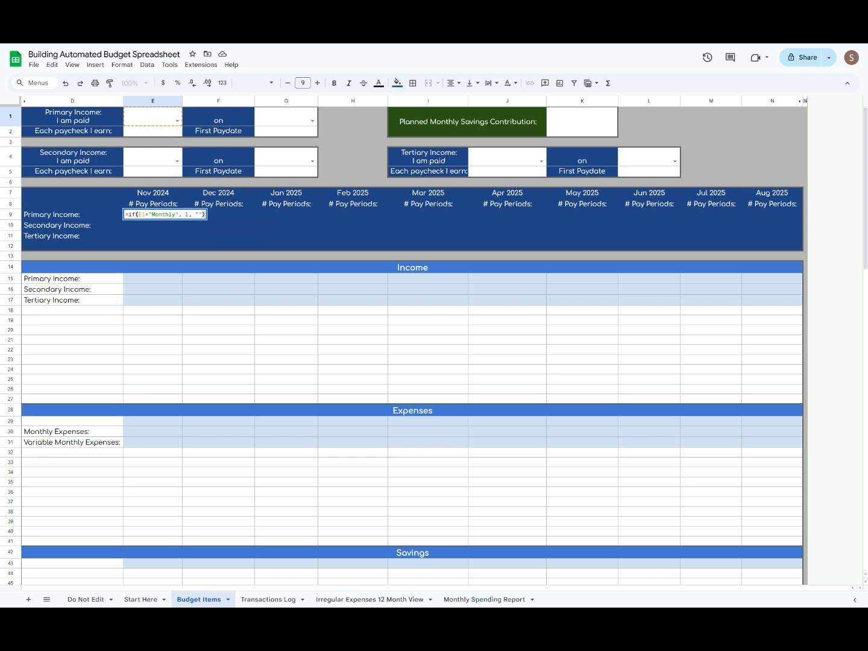
key("Return")
left_click(177, 121)
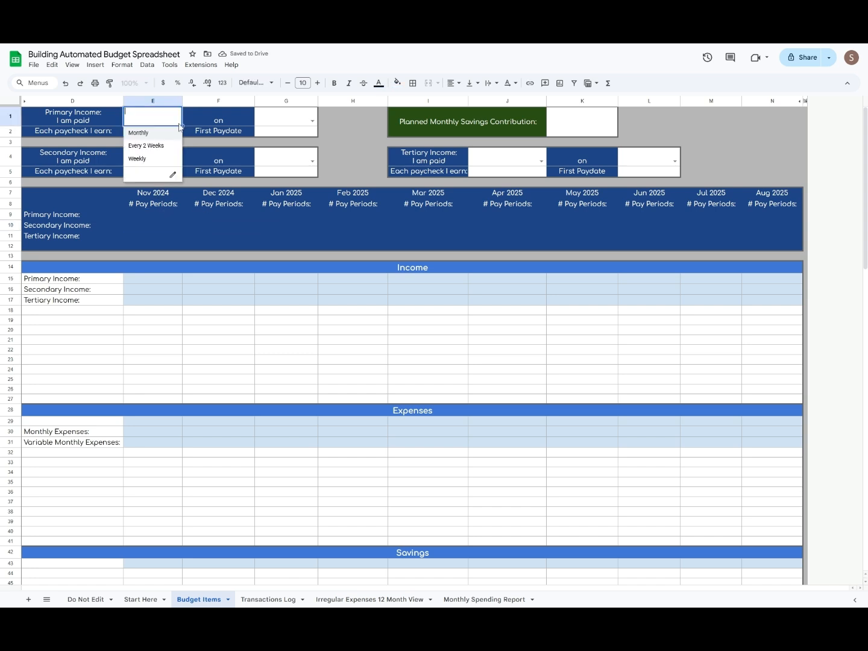
left_click(164, 132)
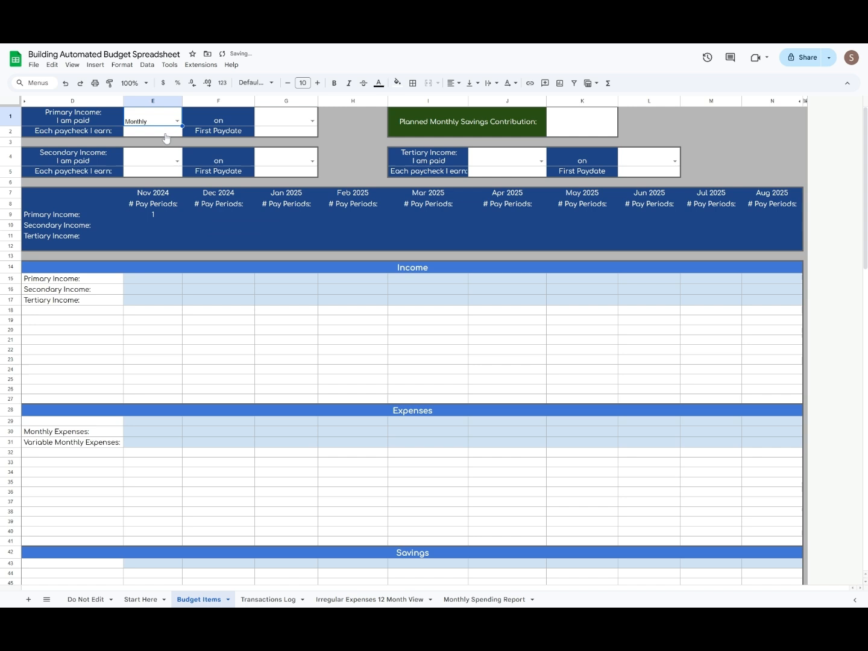
Step: Try to extend the pay period count by pasting only E9's formula across F9:N9
left_click(163, 214)
key("ctrl+c")
left_click_drag(196, 217, 755, 217)
right_click(755, 214)
mouse_move(679, 274)
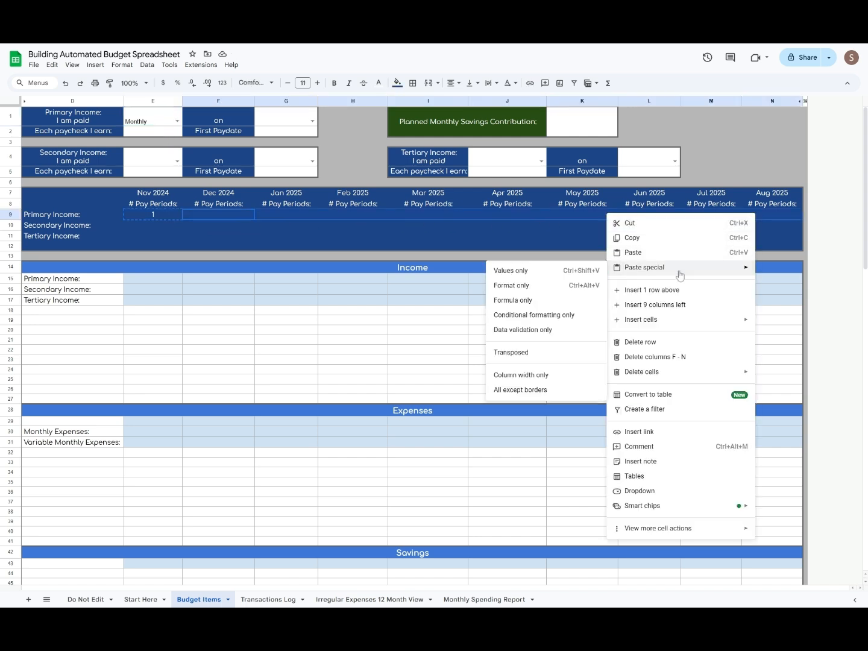
left_click(513, 300)
left_click(212, 226)
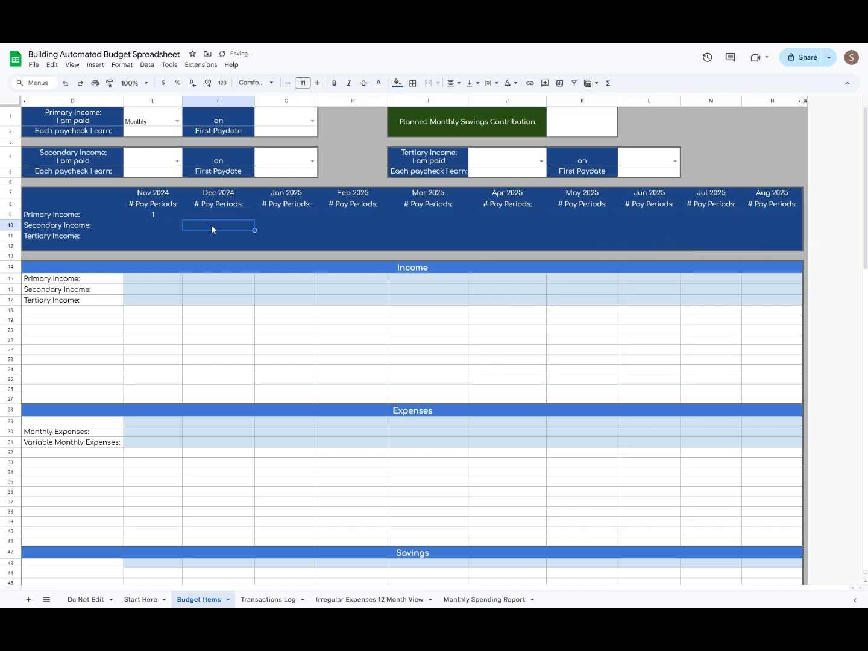
Step: Examine the cell references inside the formulas in E9, F9 and G9
double_click(165, 214)
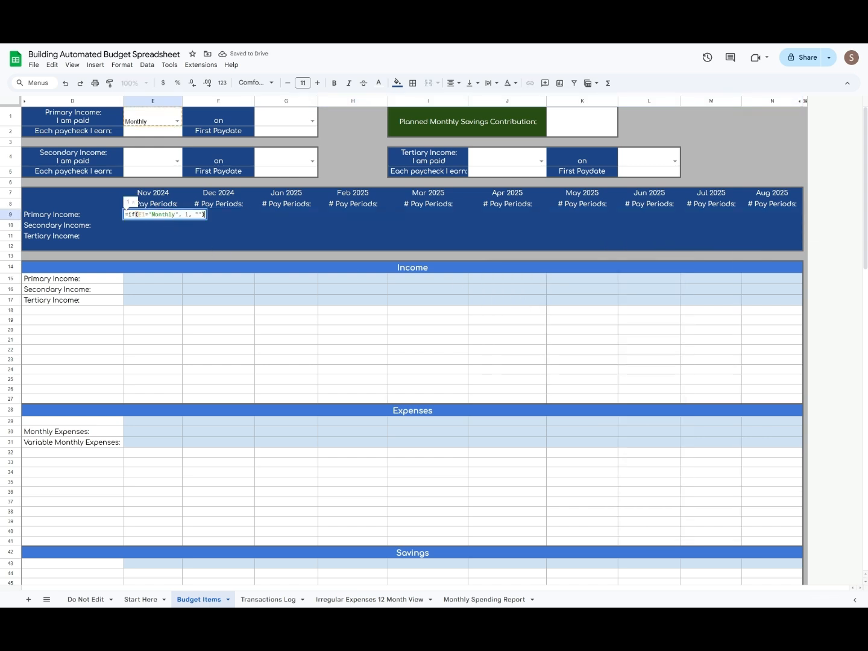
key("Return")
double_click(222, 213)
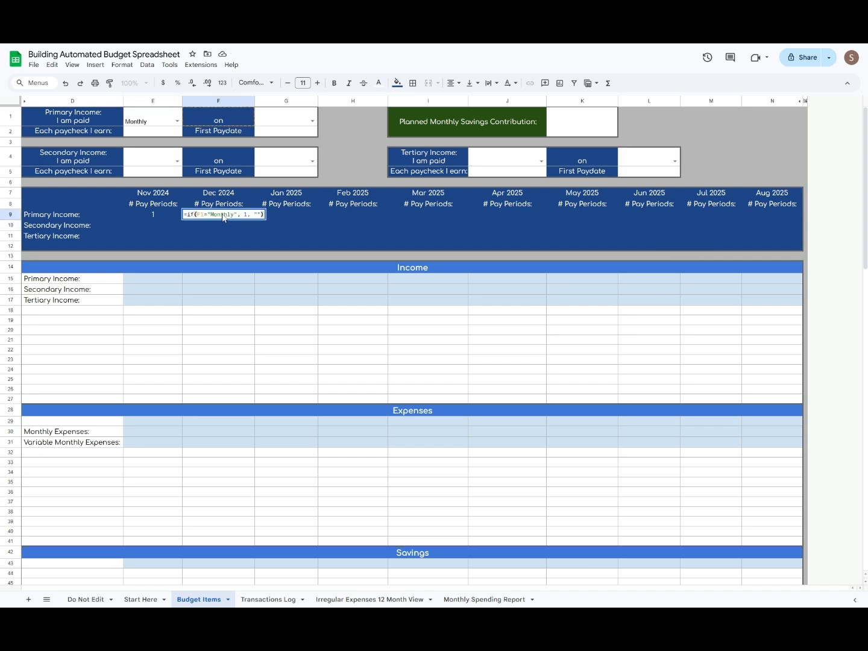
double_click(200, 214)
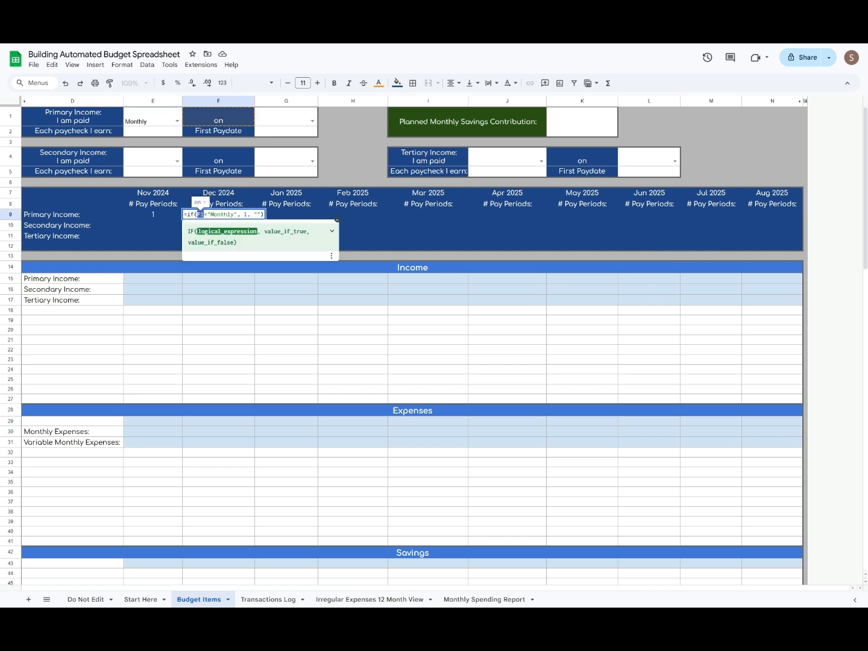
key("Return")
double_click(291, 216)
double_click(272, 215)
key("Return")
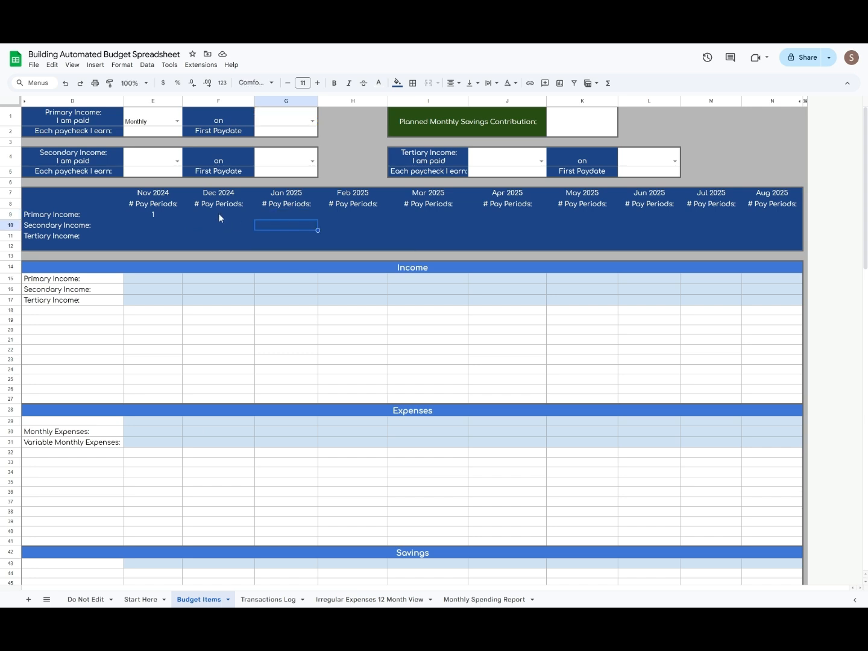
left_click(220, 215)
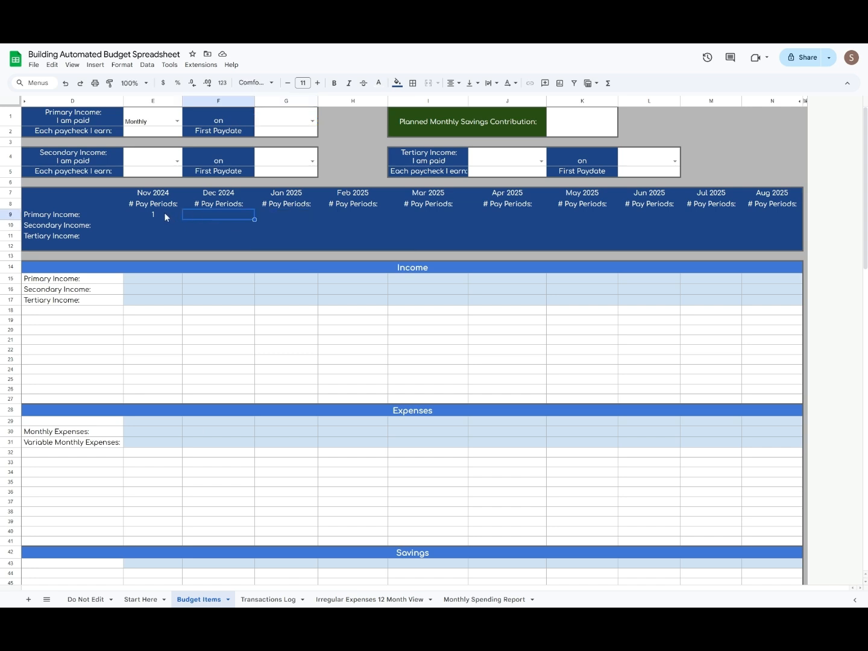
Step: Lock the column of the E1 reference in E9's formula by changing it to $E1
double_click(164, 216)
double_click(139, 214)
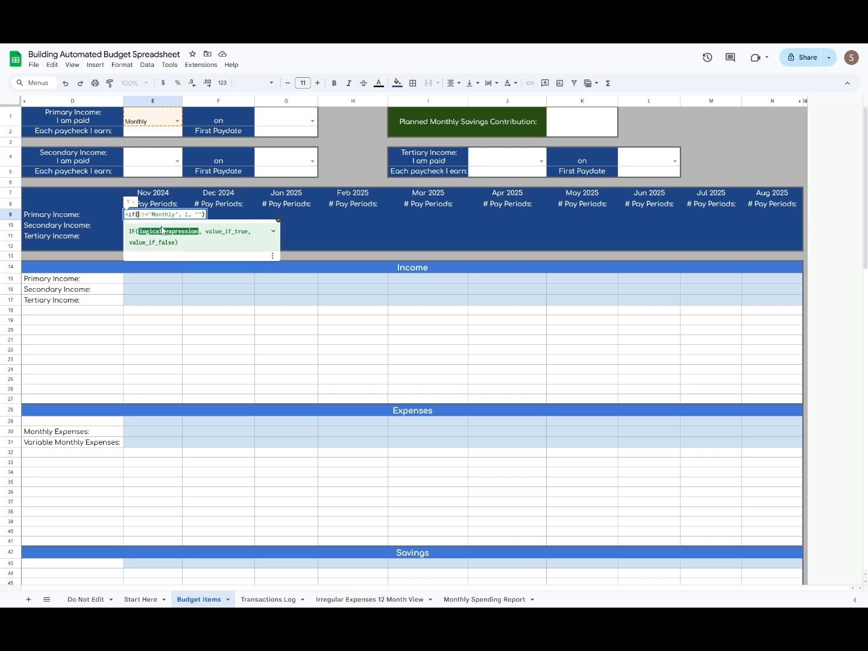
type("$")
key("Return")
Step: Paste only E9's updated formula with the locked $E1 reference into F9:N9 and inspect the reference in F9
left_click(168, 215)
key("ctrl+c")
left_click_drag(199, 215, 764, 219)
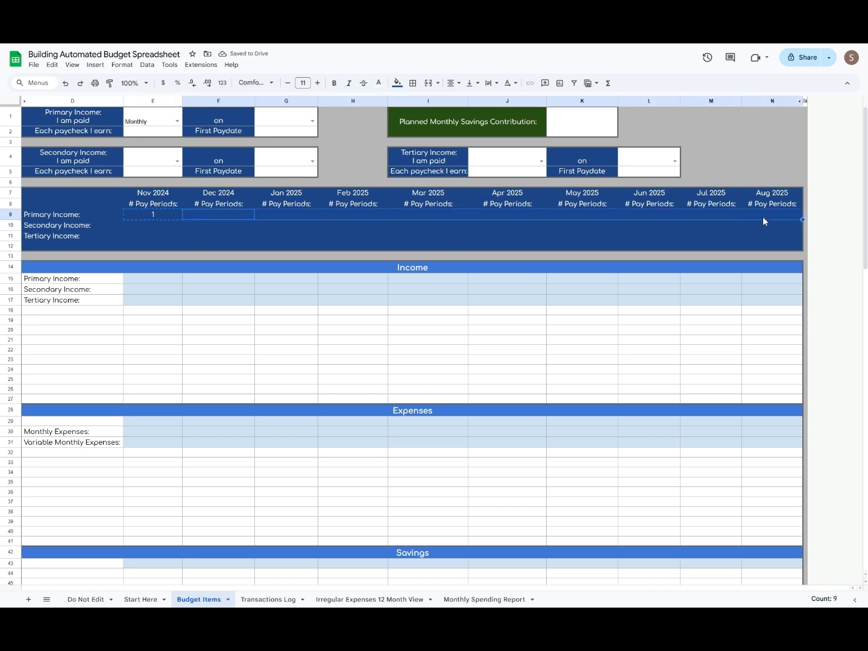
right_click(762, 215)
mouse_move(674, 276)
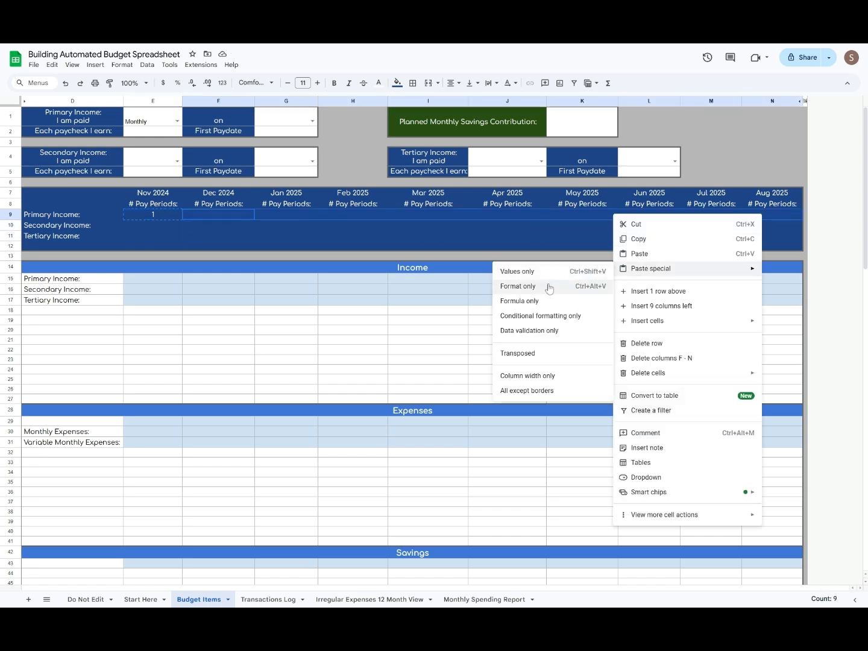
left_click(529, 301)
left_click(221, 230)
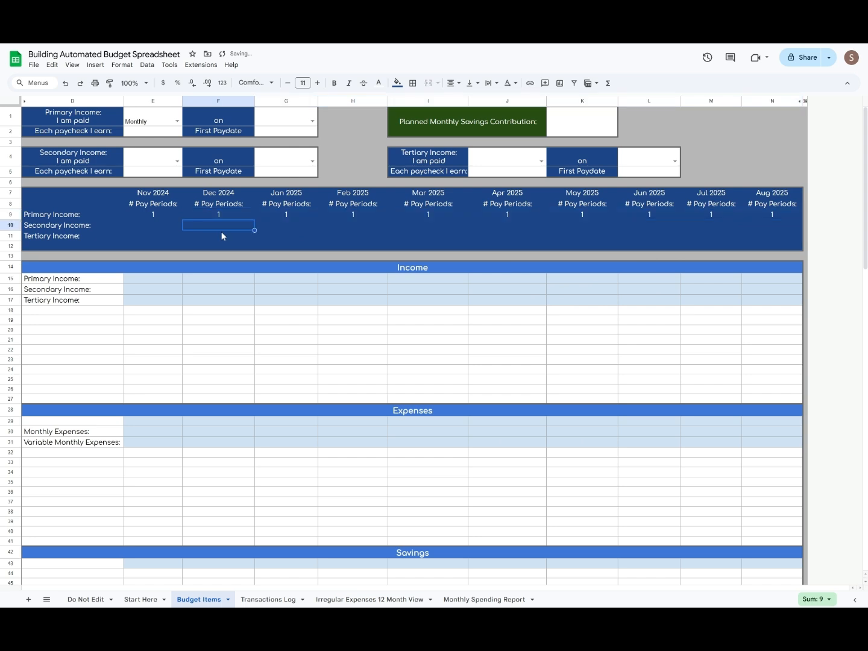
double_click(229, 217)
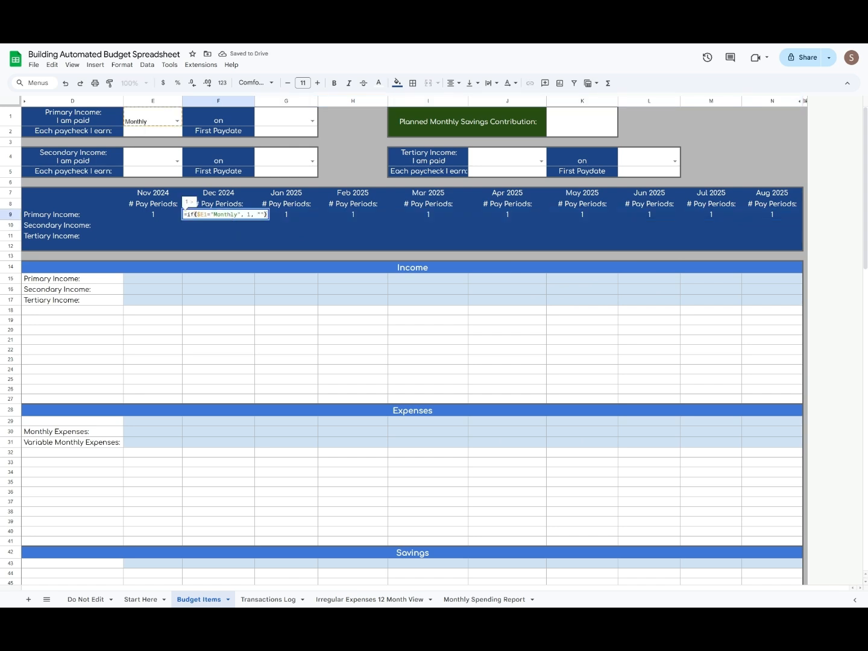
left_click_drag(193, 215, 207, 215)
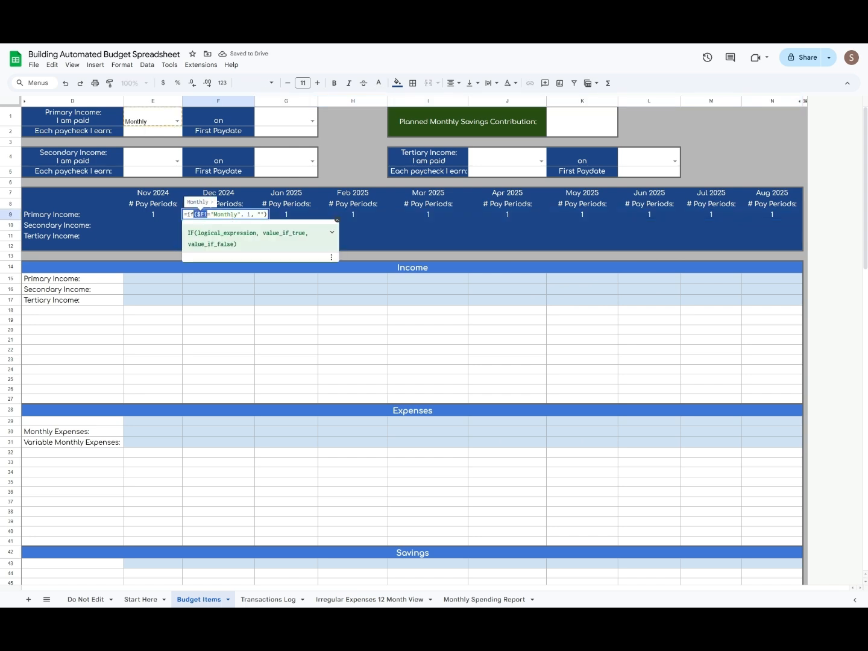
Step: Check the locked $E1 reference inside F9's formula and leave the cell's formula as it is
left_click(224, 215)
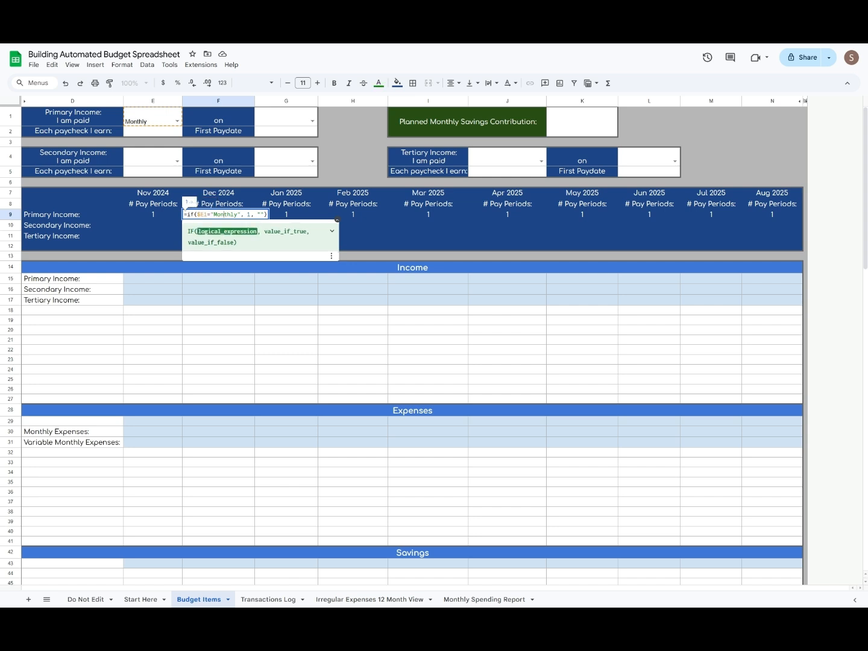
key("Return")
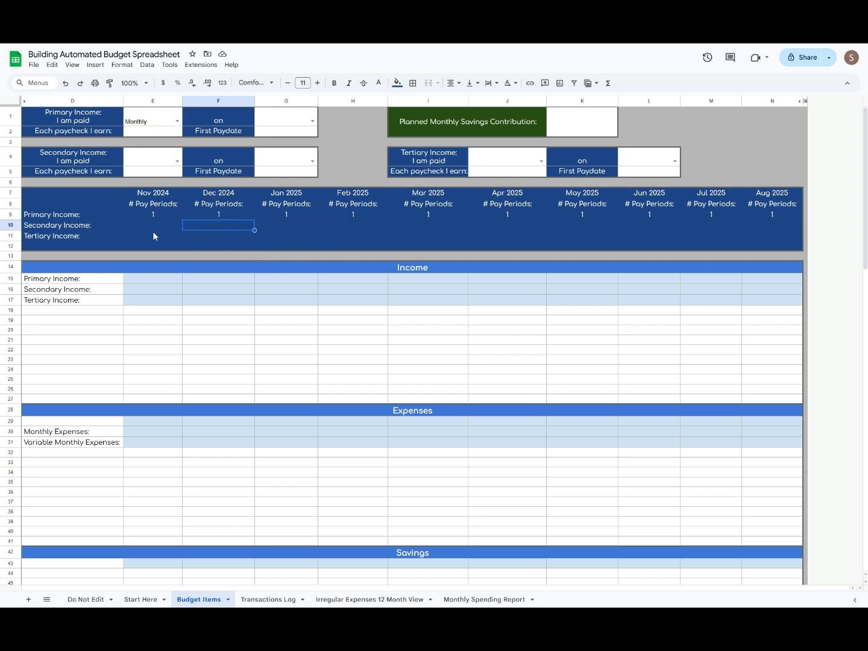
left_click(150, 227)
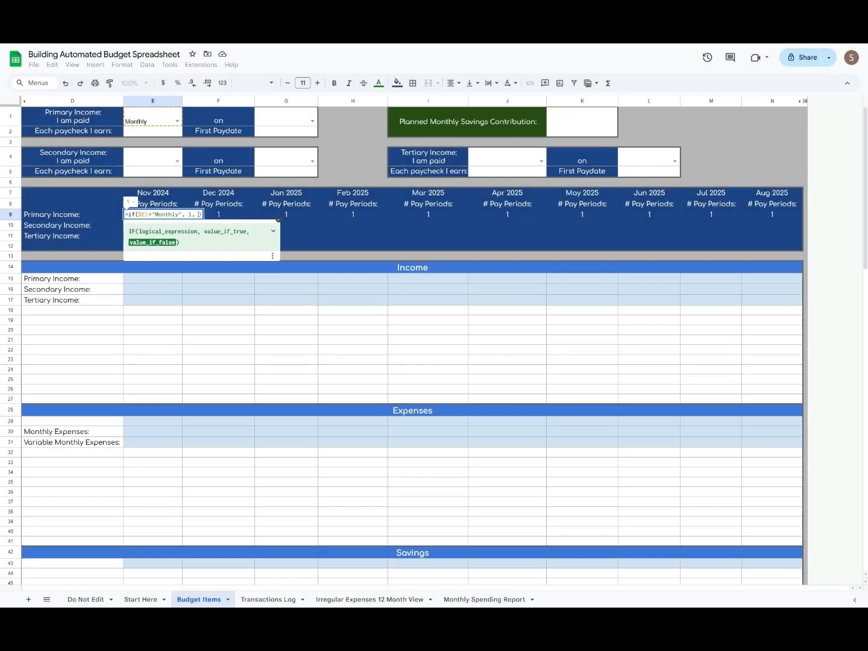
Step: Replace the false result in E9's formula with a nested IF that tests $E1 = "Weekly"
type("if(")
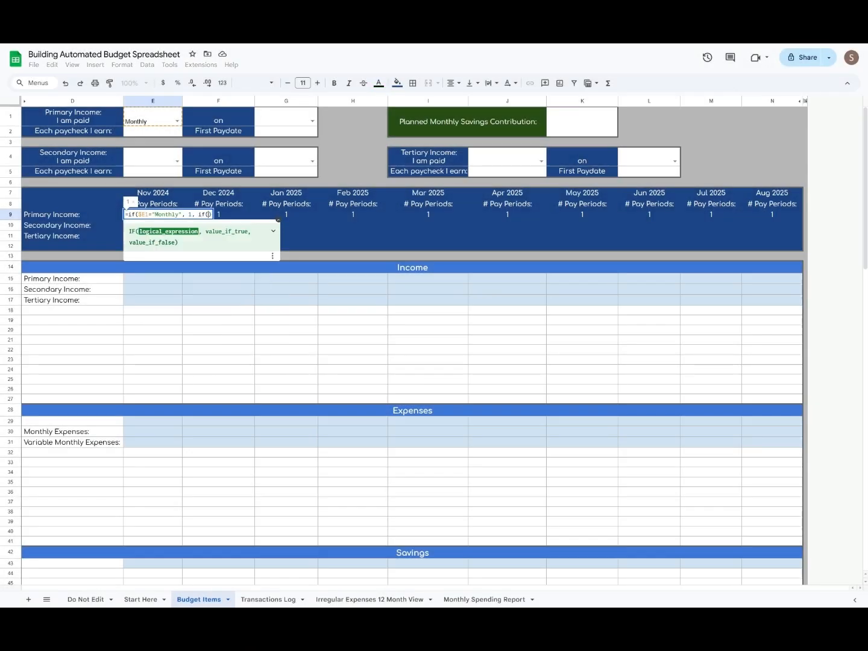
key("BackSpace")
type("$E1 = \"Weekly\"")
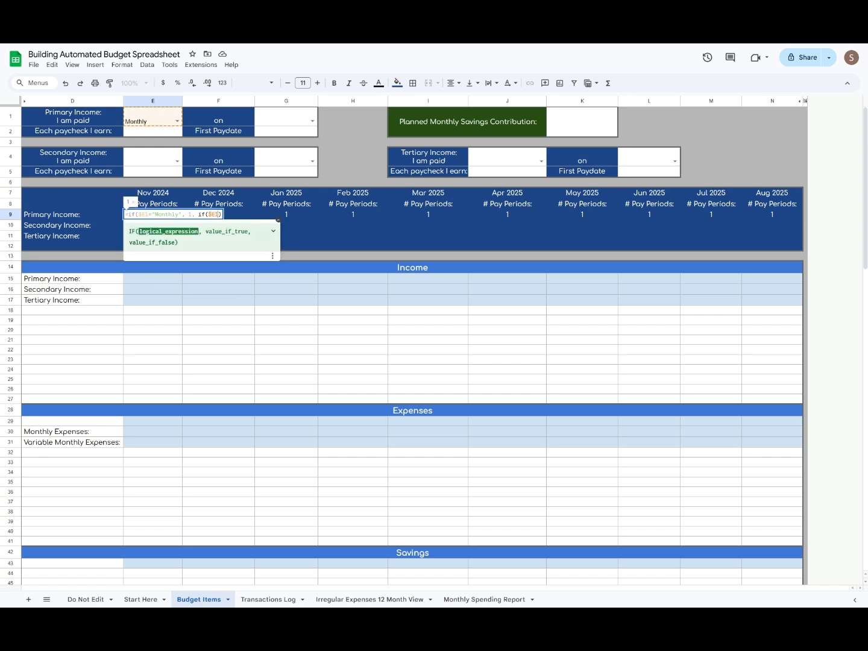
type(", ")
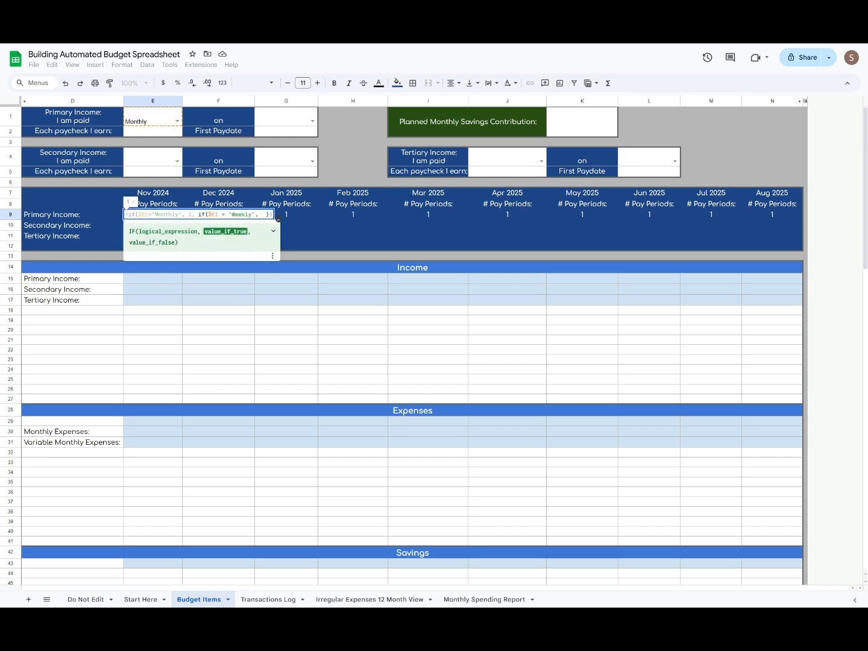
Step: Enter the nested IF's weekly result as SUMPRODUCT((TEXT(DATE(YEAR(E7), MONTH(E7), ROW(INDIRECT("1:"&DAY(EOMONTH(E7, 0) to generate all of the month's dates
type("SUMPRODUCT")
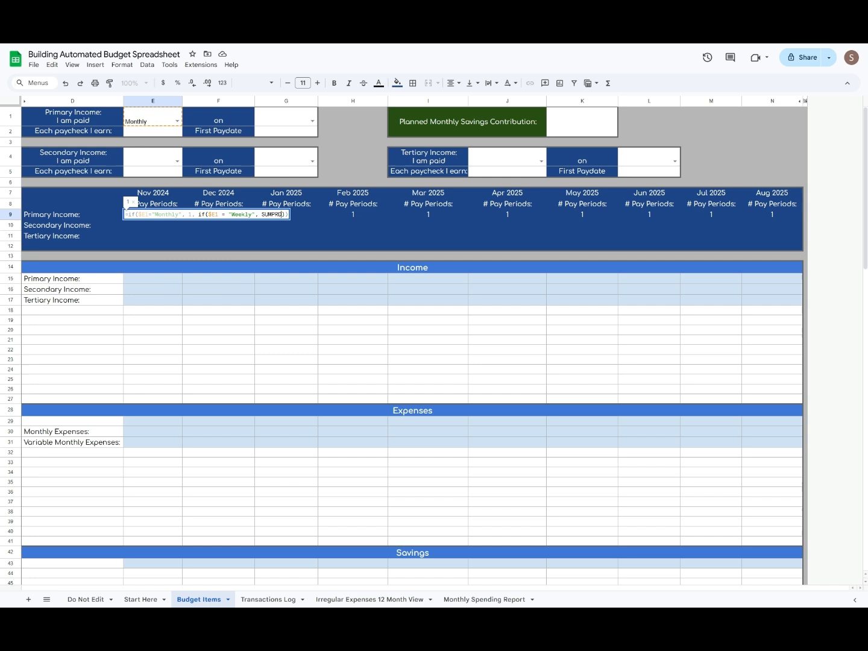
type("((TEXT(DATE")
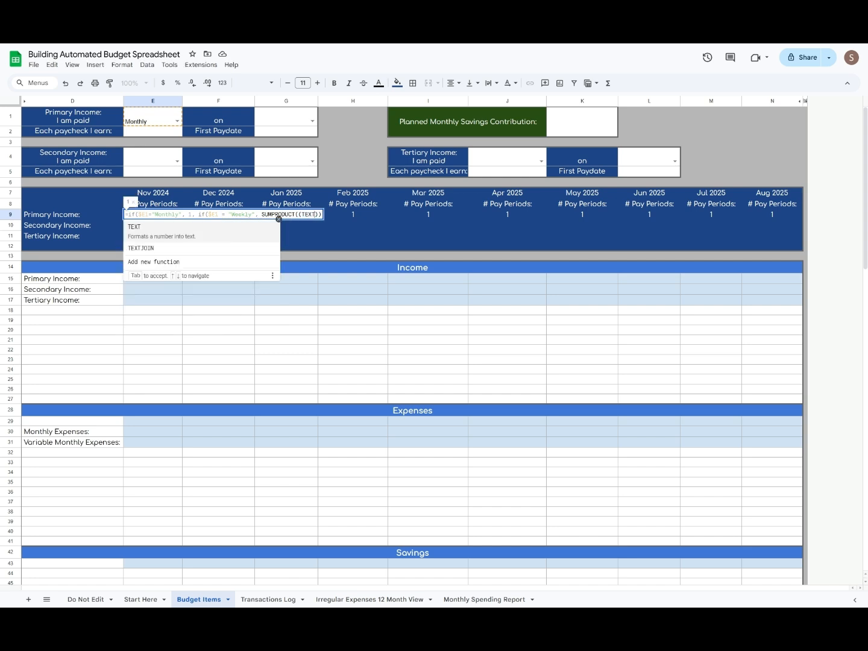
type("(YEAR(E7")
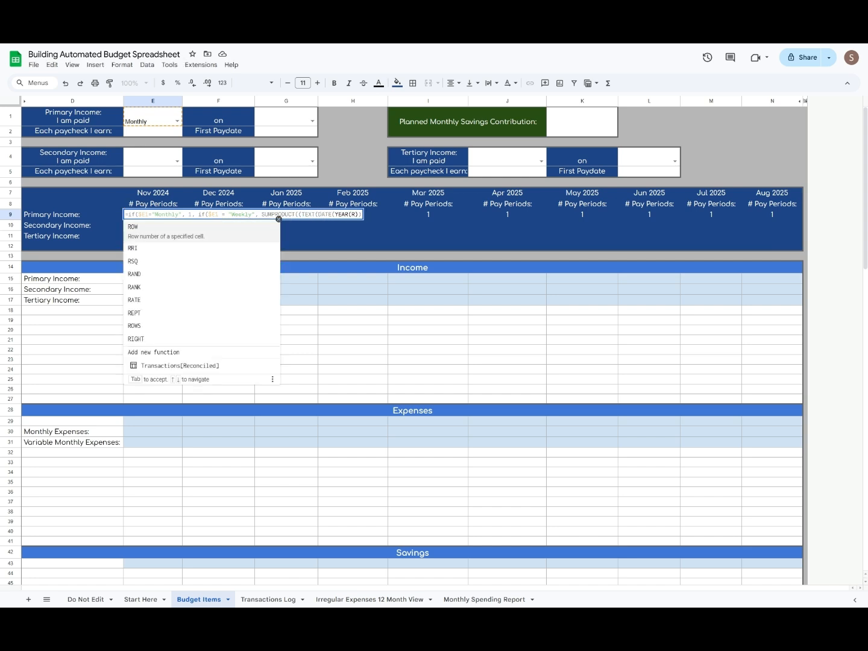
type("), MONTH(E7), ROW")
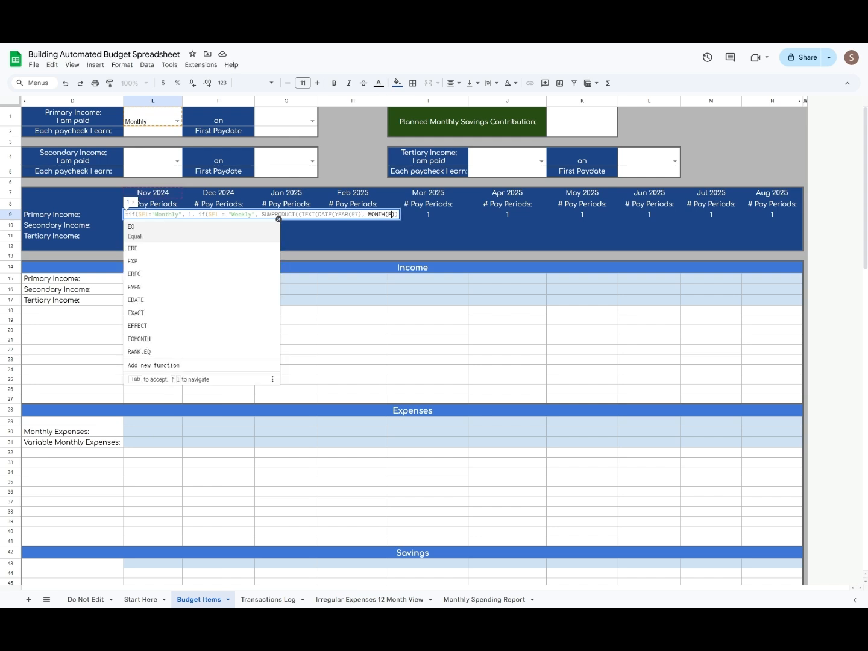
type("(INDIRECT(\"")
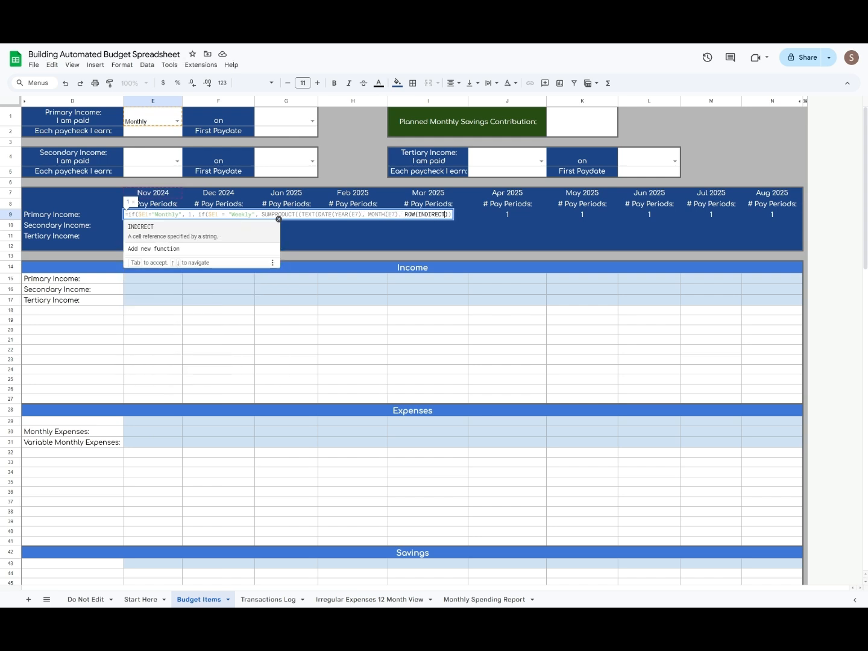
type("1:\"&DAY(EOMONTH")
type("(E7, 0))")
Step: Compare the "dddd" day names with $G$1, multiply the result by 1, and give the nested IF an empty-string false result
type("))), \"dddd\")=$G$")
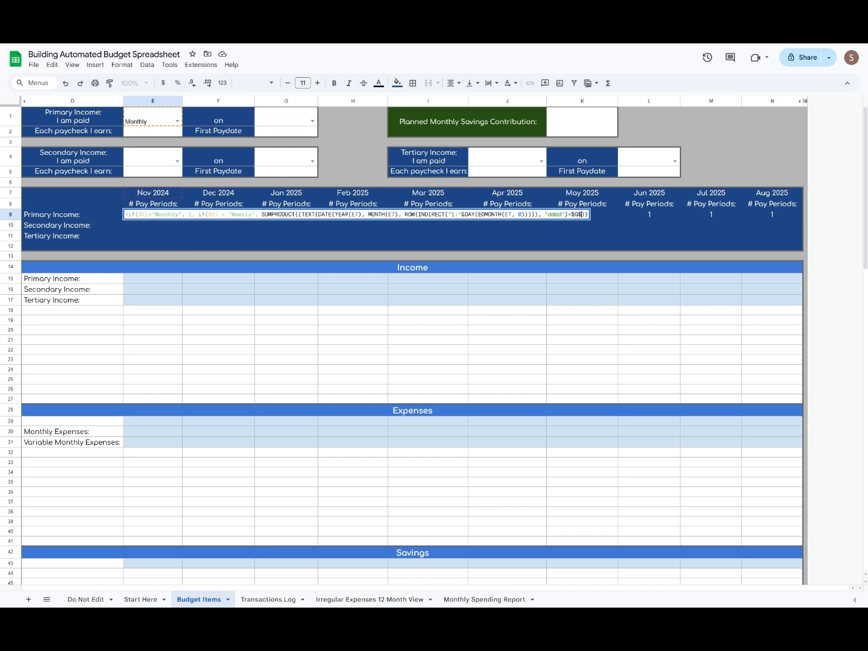
left_click(286, 116)
key("F4")
type(")*1")
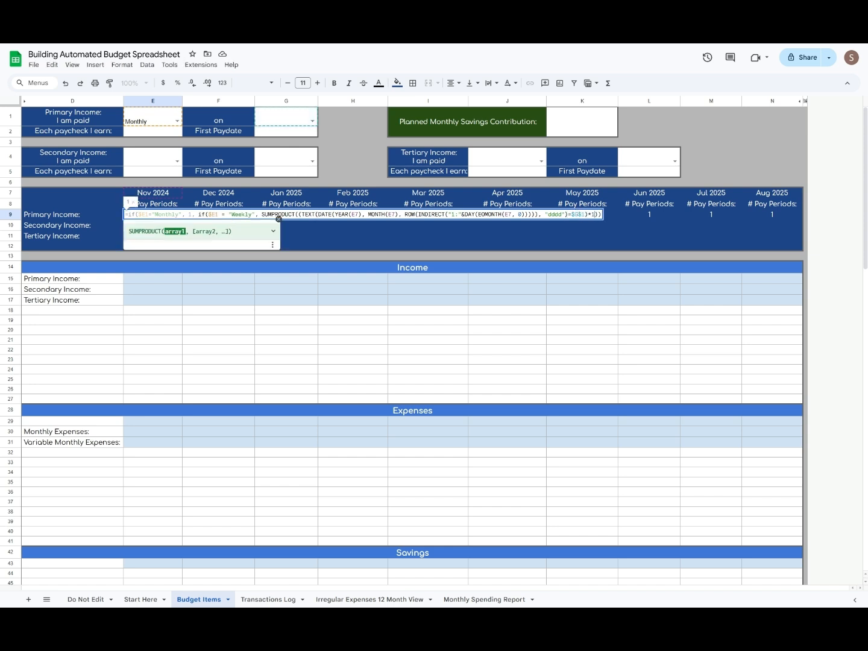
type("), \"")
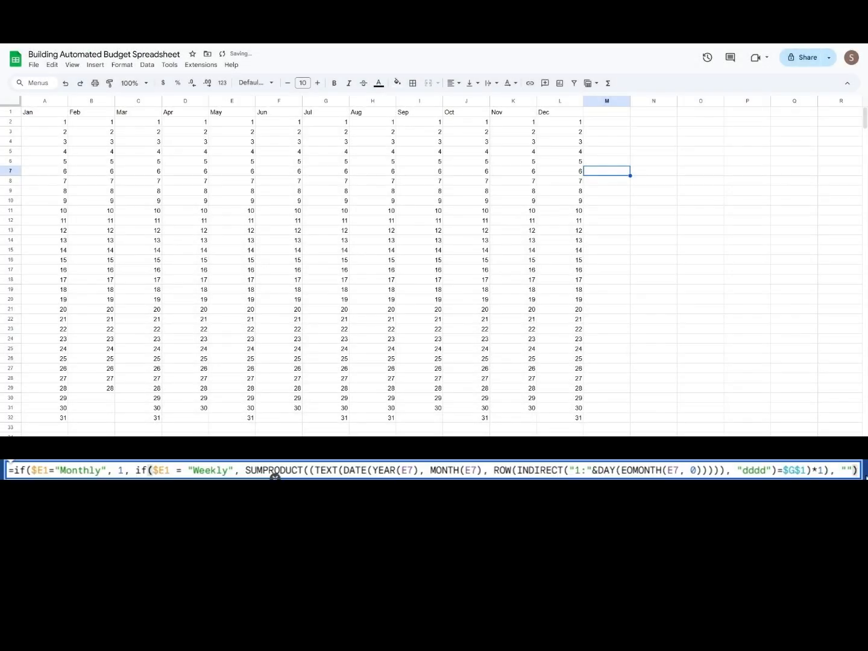
Step: On the month-by-day list sheet, highlight the last day of every month from Jan to Dec in yellow, using 28 for Feb
left_click(60, 417)
left_click(96, 389, "ctrl")
left_click(142, 417, "ctrl")
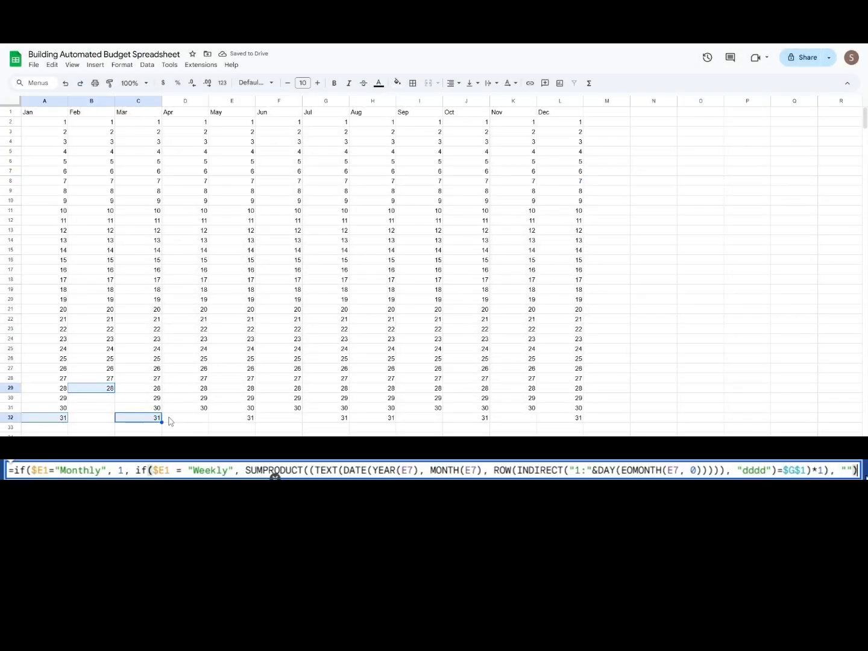
left_click(188, 408, "ctrl")
left_click(234, 419, "ctrl")
left_click(280, 408, "ctrl")
left_click(325, 418, "ctrl")
left_click(377, 418, "ctrl")
left_click(429, 409, "ctrl")
left_click(482, 418, "ctrl")
left_click(529, 409, "ctrl")
left_click(569, 418, "ctrl")
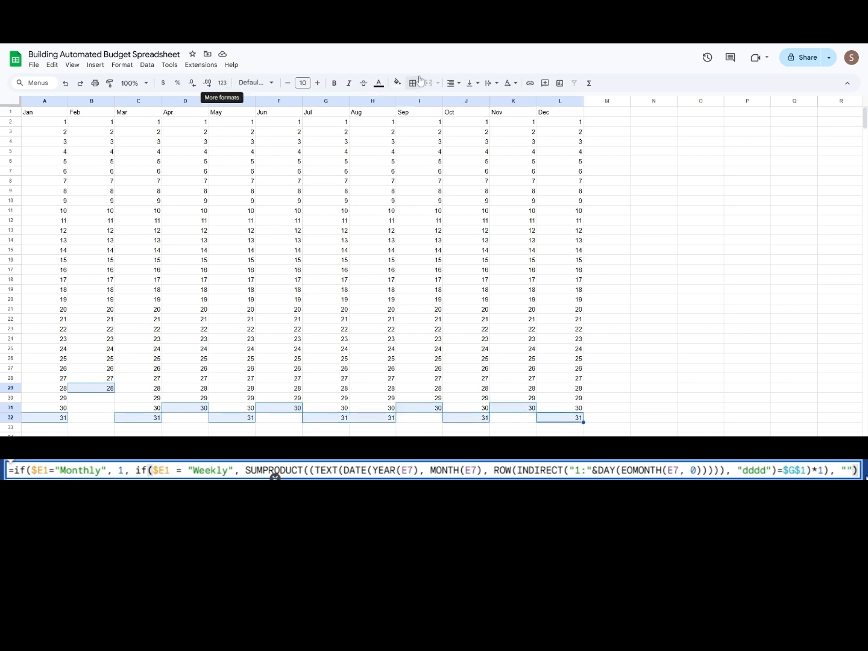
left_click(379, 84)
left_click(396, 84)
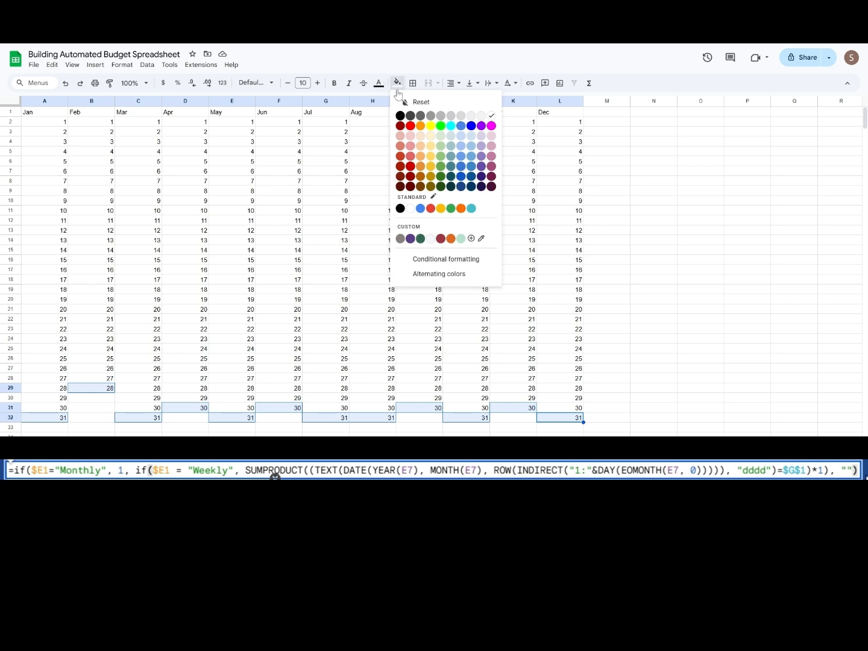
left_click(431, 126)
left_click(620, 251)
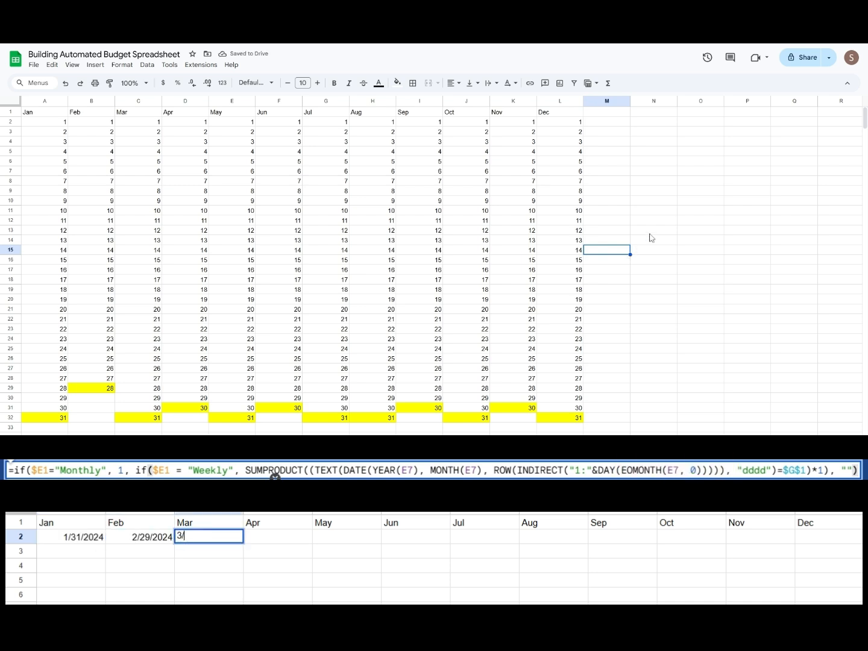
left_click(675, 203)
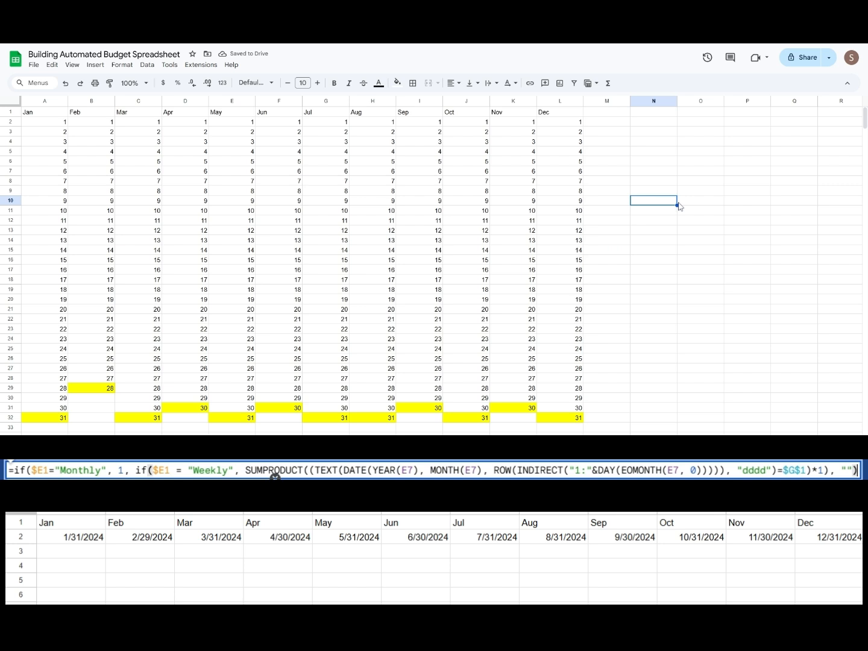
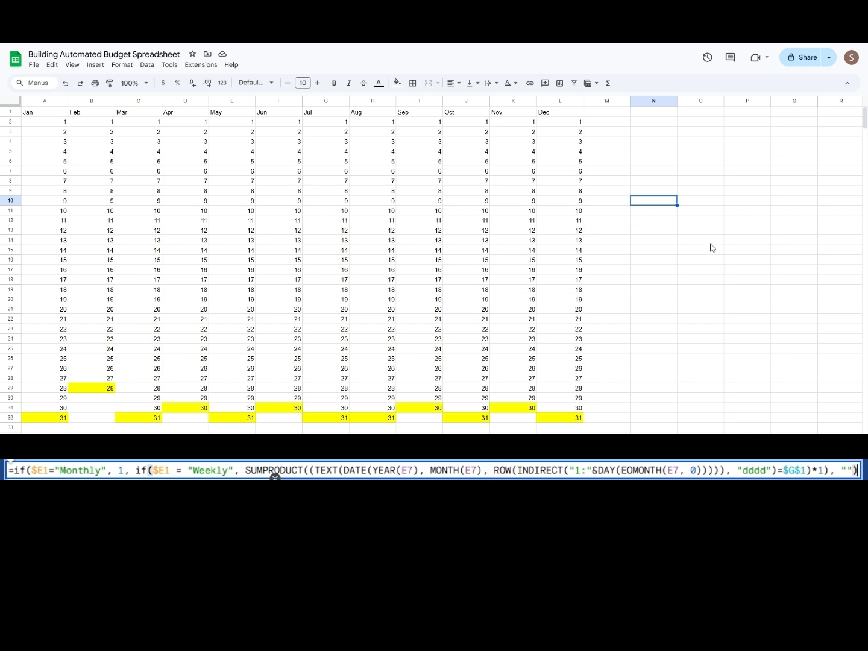
Step: Insert one blank column between the Nov and Dec columns
right_click(550, 102)
left_click(612, 181)
left_click(700, 131)
Step: Fill L2:L31 beside the Nov days with consecutive dates from 11/1/2024 through 11/30/2024
left_click(561, 122)
type("11/1/2024")
key("Return")
type("11/2/2024")
key("Return")
type("11")
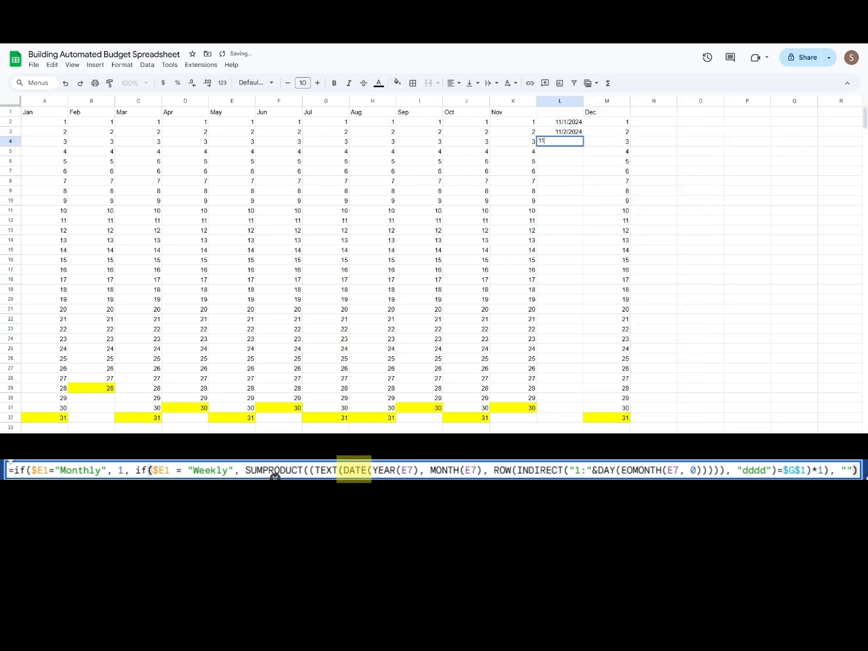
type("/3/2024")
key("Return")
left_click_drag(561, 122, 573, 412)
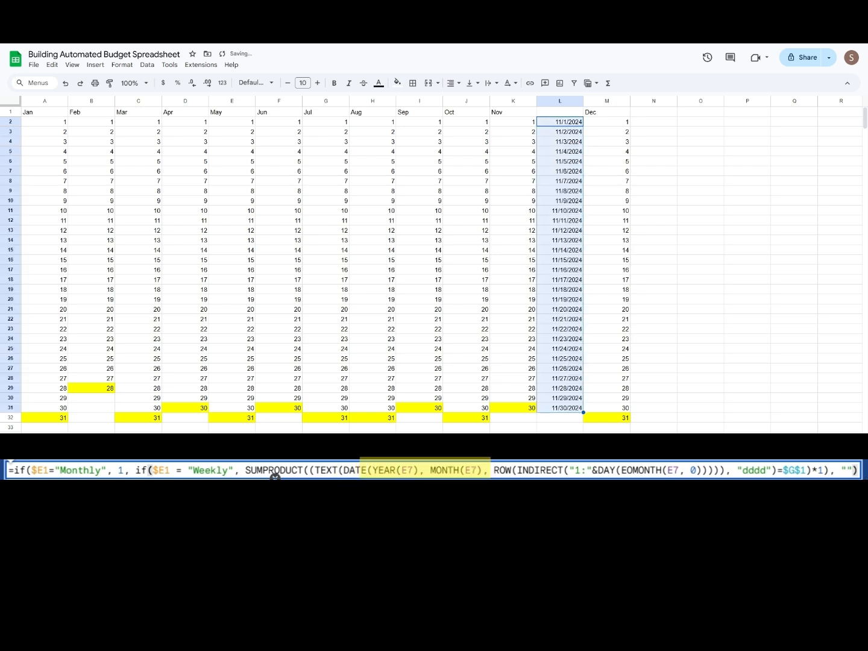
left_click(710, 364)
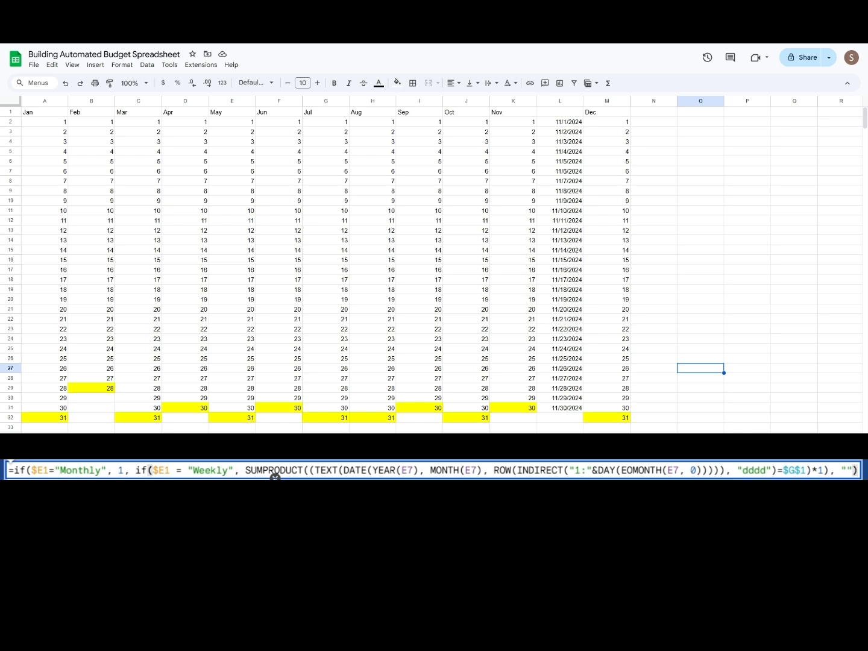
Step: Highlight the 11/30/2024 cell in L31 in yellow
left_click(561, 409)
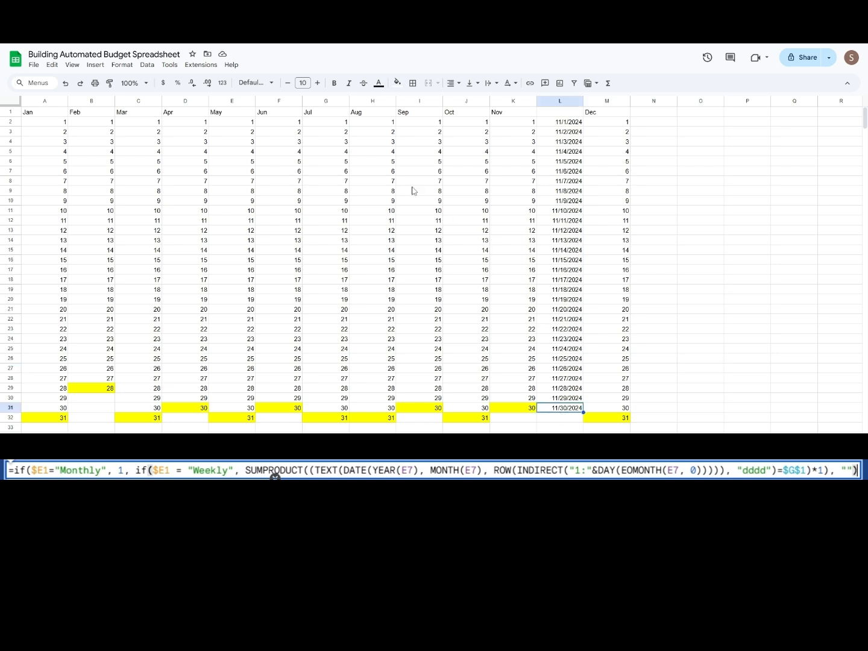
left_click(397, 83)
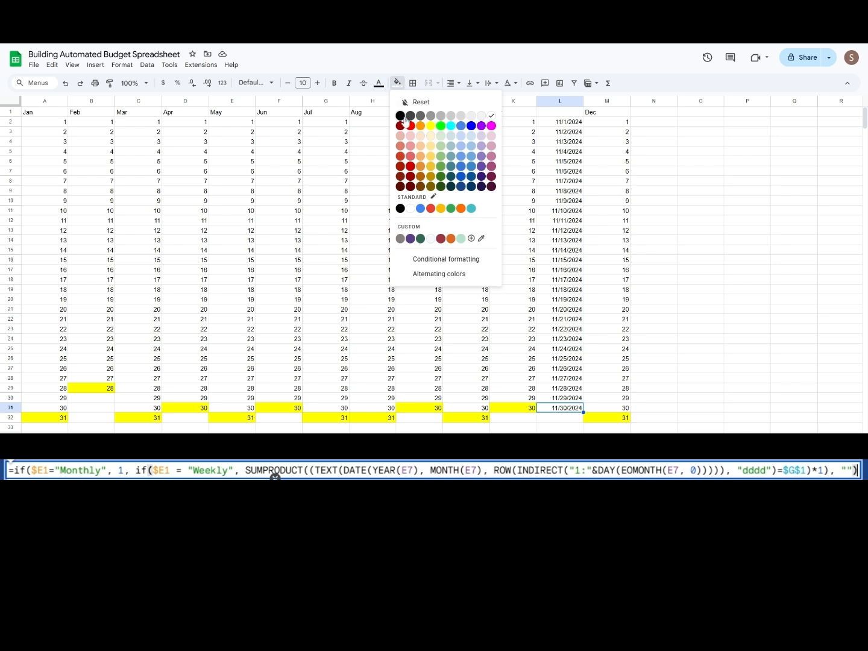
left_click(433, 128)
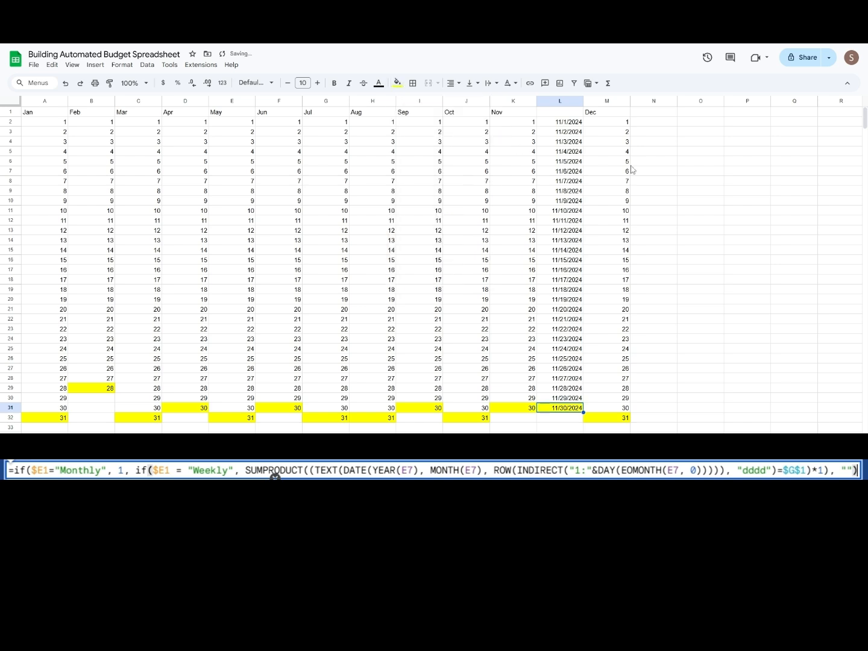
left_click(705, 175)
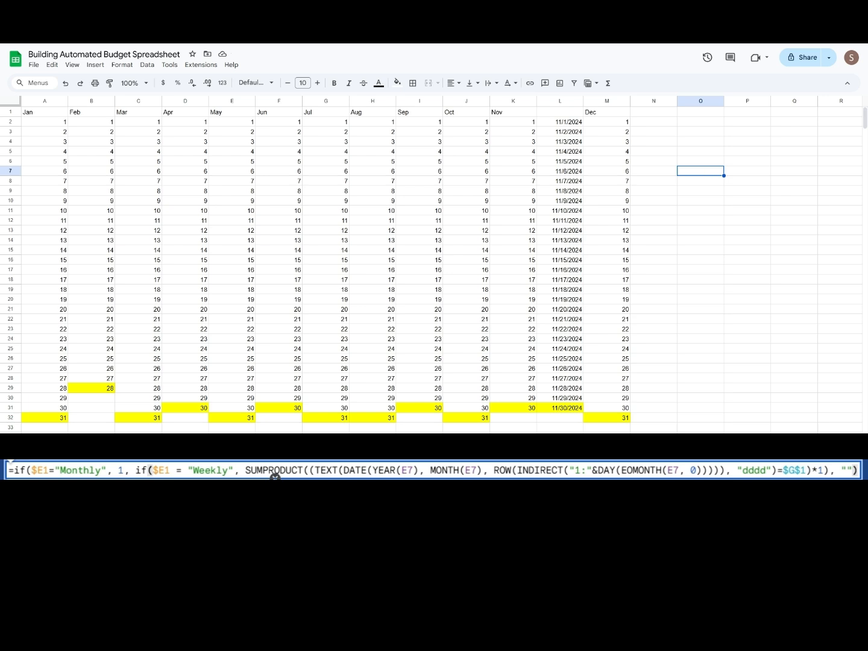
Step: Insert another blank column directly before Dec, next to the November dates
left_click(610, 101)
right_click(610, 102)
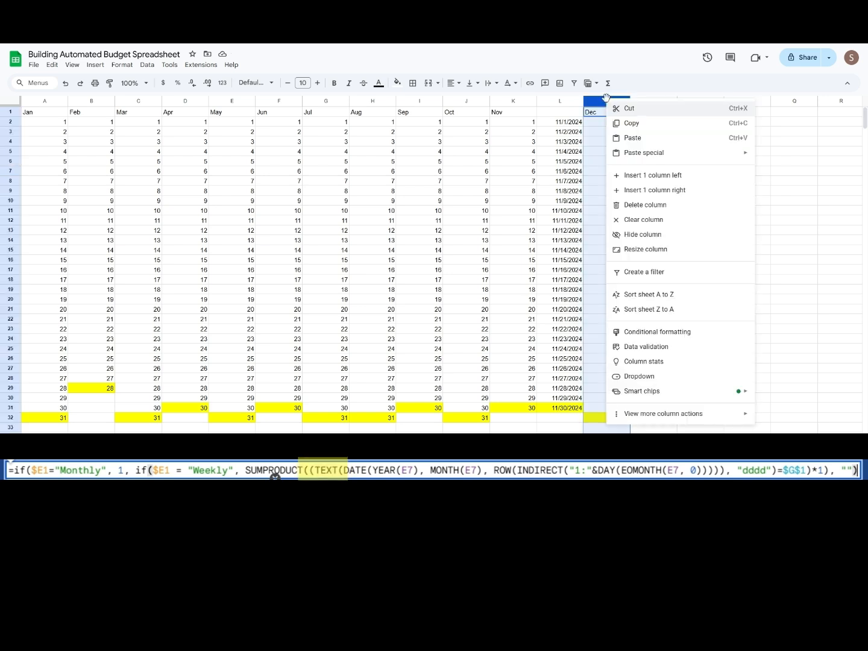
left_click(679, 176)
Step: Fill M2:M31 with weekday names continuing from Friday, Saturday, Sunday, and clear the yellow fill from M32
left_click(614, 124)
type("Friday")
key("Return")
type("Saturday")
key("Return")
type("Sunday")
key("Return")
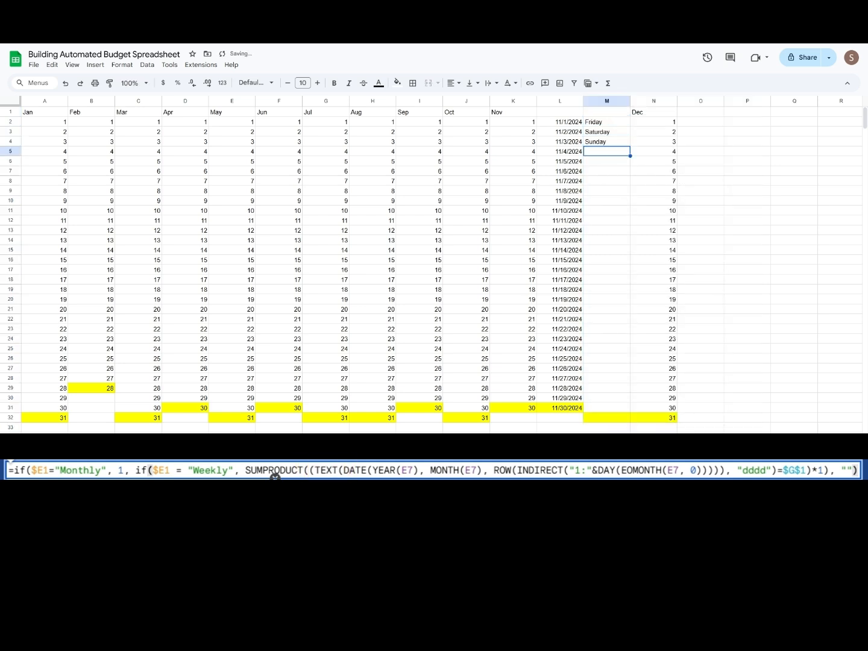
left_click_drag(607, 126, 611, 423)
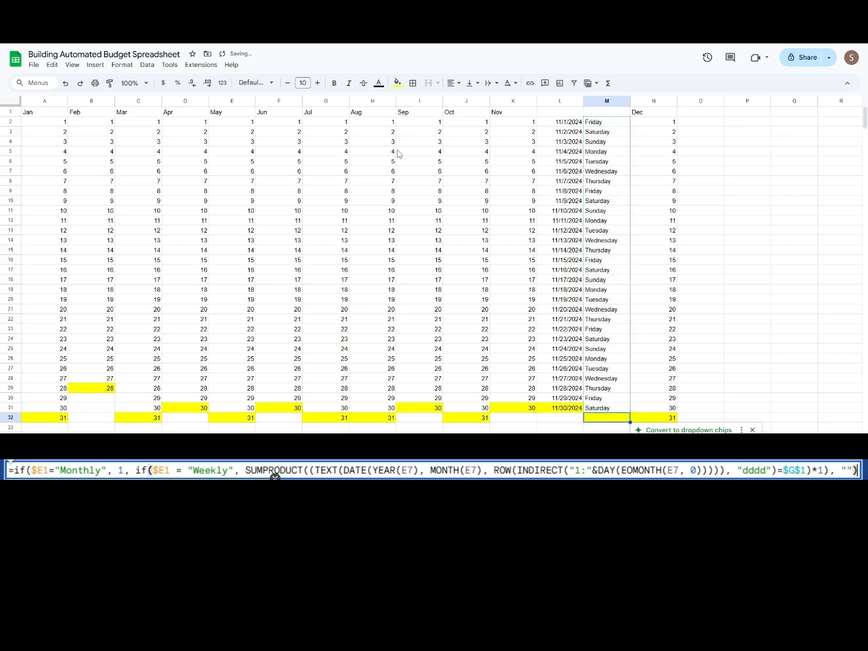
left_click(397, 83)
left_click(700, 200)
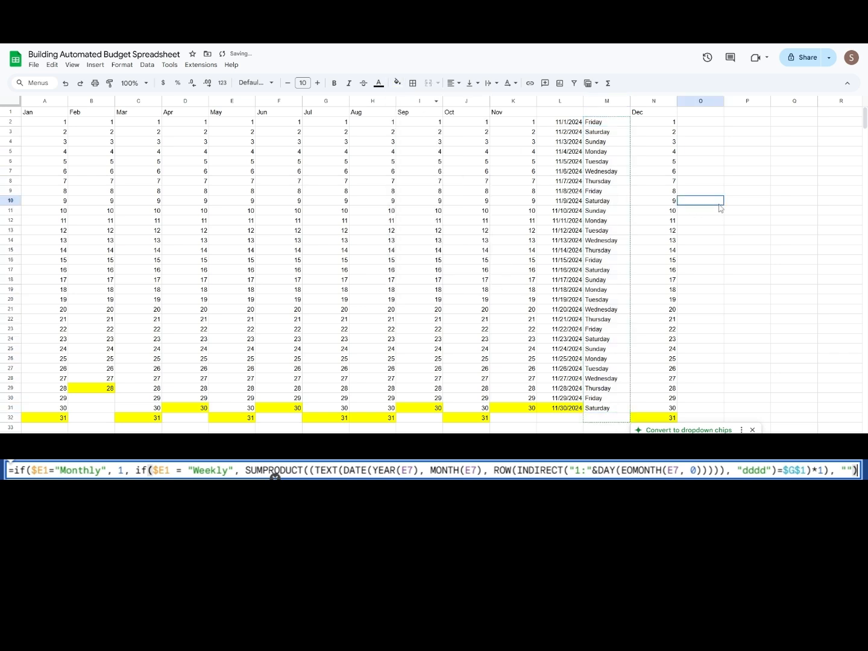
Step: Insert a blank column N before Dec, after the weekday names, and reset its fill color
right_click(657, 101)
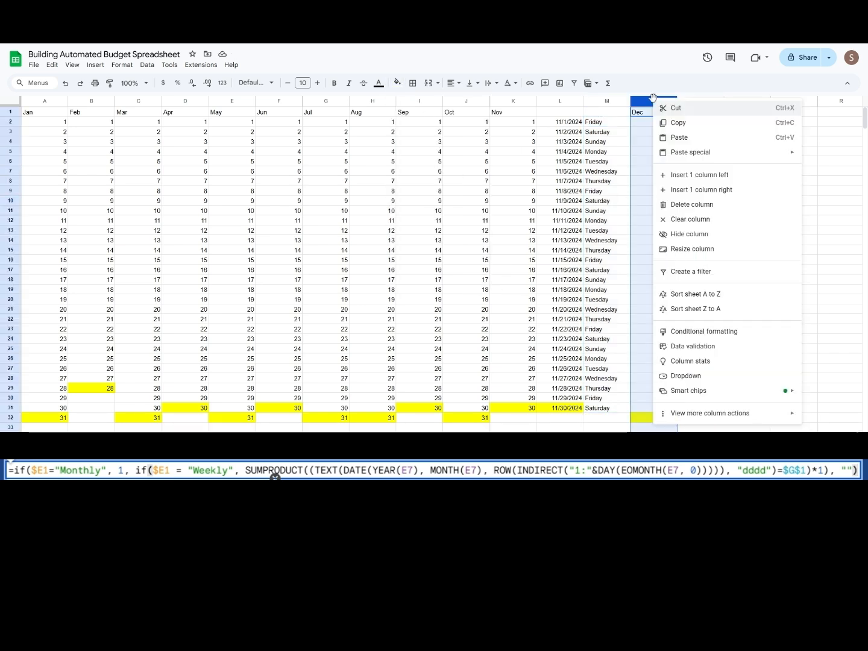
left_click(703, 175)
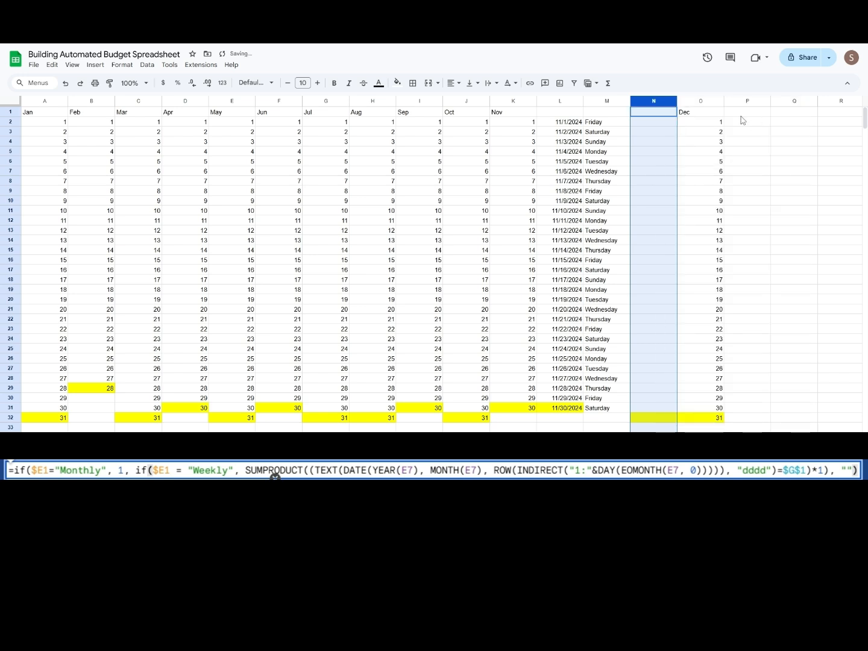
left_click(397, 83)
left_click(417, 100)
left_click(751, 117)
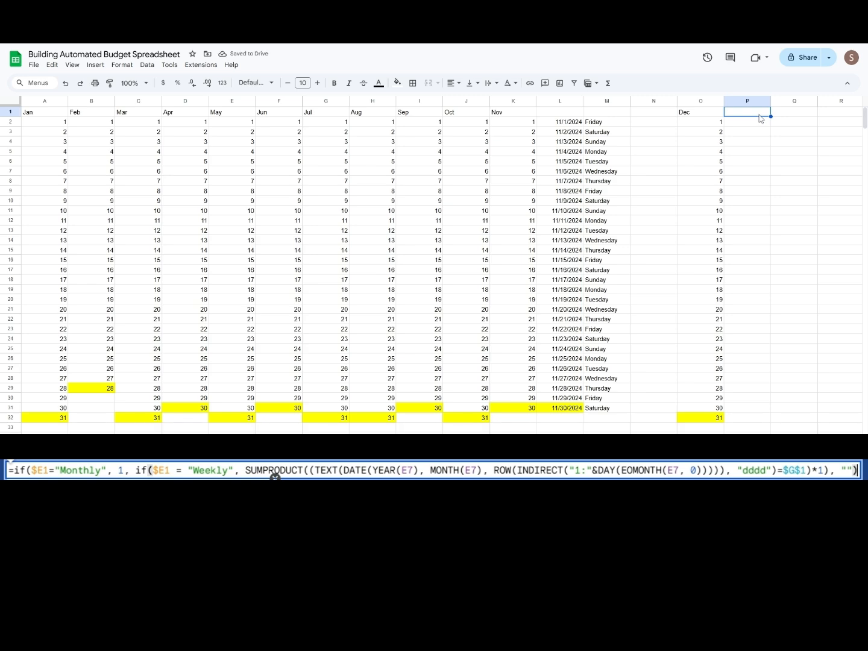
Step: On the Budget Items sheet, set the primary income's pay weekday in G1 to Monday
left_click(312, 439)
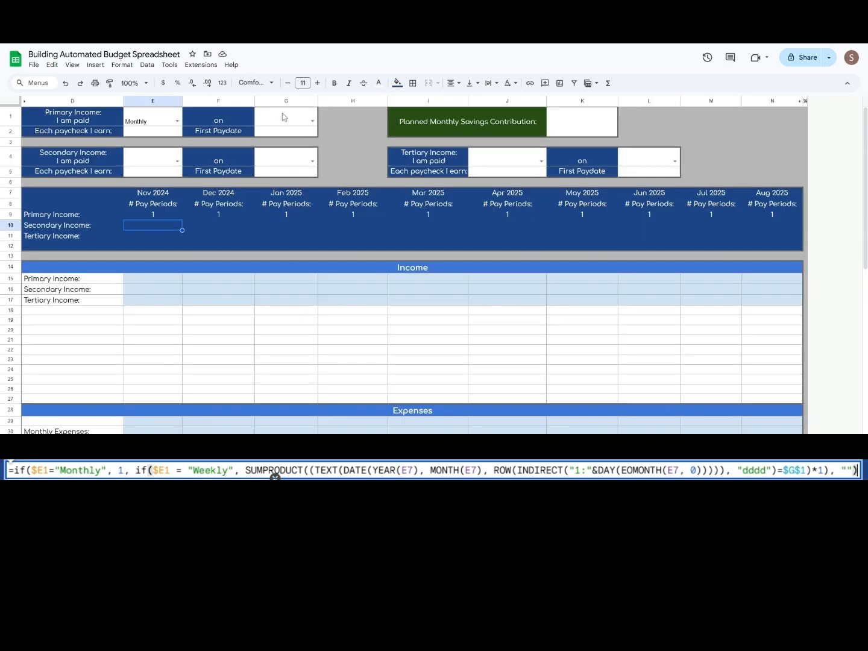
double_click(285, 120)
left_click(282, 134)
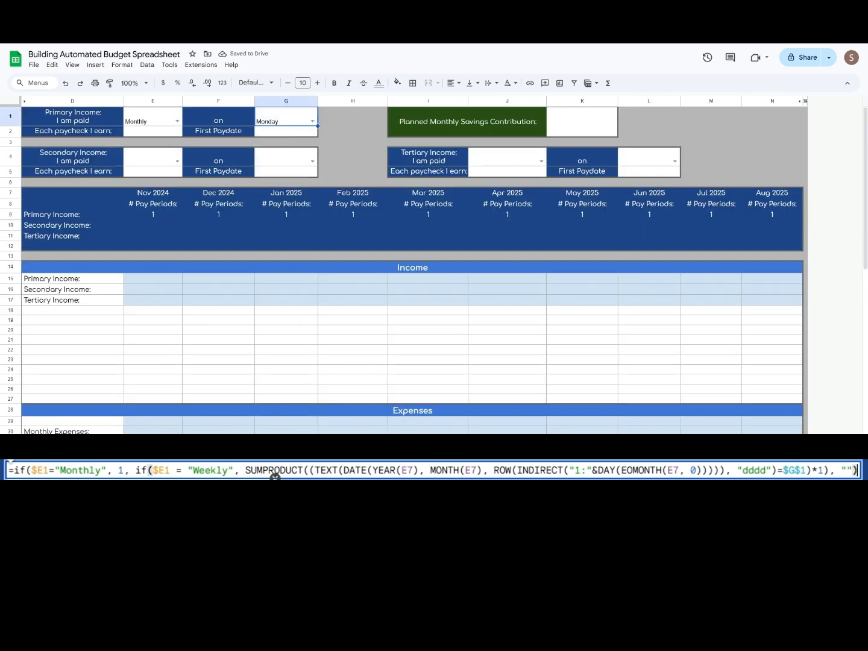
Step: On the helper sheet, fill N2:N11 with FALSE, but put TRUE in N5 beside the first Monday
left_click(272, 440)
left_click(642, 156)
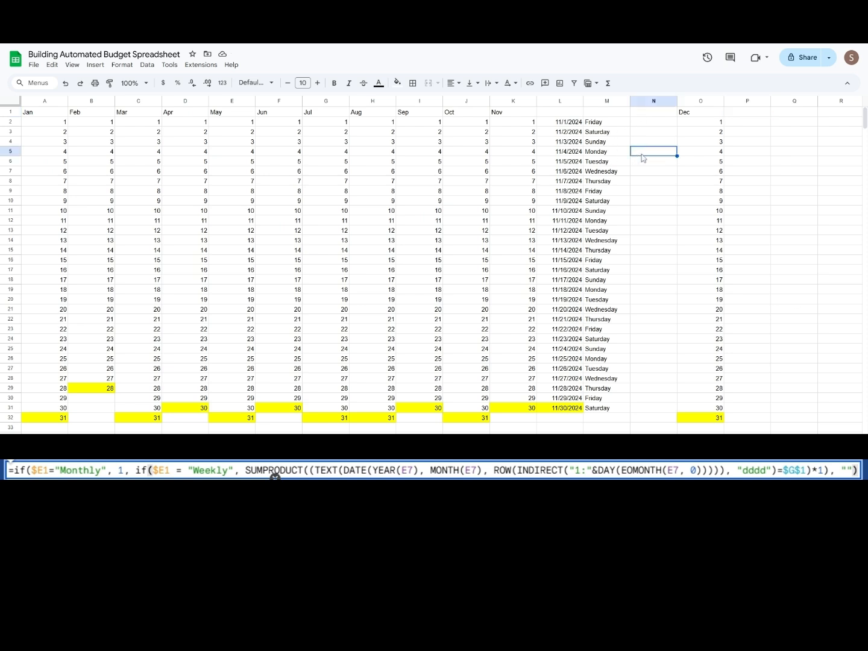
left_click(641, 124)
type("false")
key("Return")
left_click(642, 124)
key("ctrl+c")
left_click_drag(644, 133, 646, 211)
key("ctrl+v")
left_click(644, 153)
type("true")
key("Return")
key("ctrl+v")
Step: Repeat the N5:N11 TRUE/FALSE week pattern from N12, N19 and N26 down to N31, and clear N32
left_click_drag(659, 151, 658, 211)
key("ctrl+c")
left_click(658, 221)
key("ctrl+v")
left_click(657, 289)
key("ctrl+v")
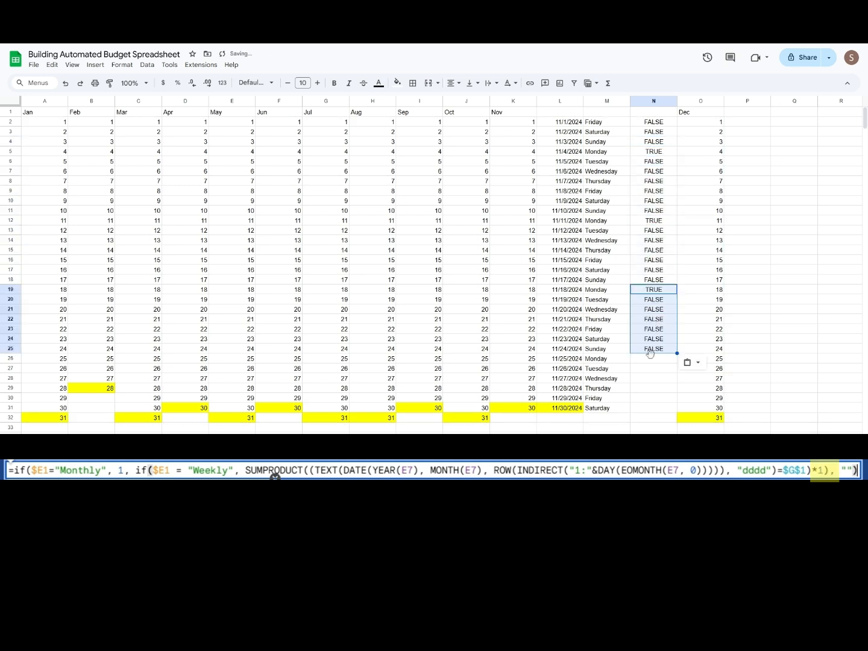
left_click(651, 357)
key("ctrl+v")
left_click(653, 418)
key("Delete")
Step: Insert a blank column O before Dec, next to the TRUE/FALSE values
left_click(702, 101)
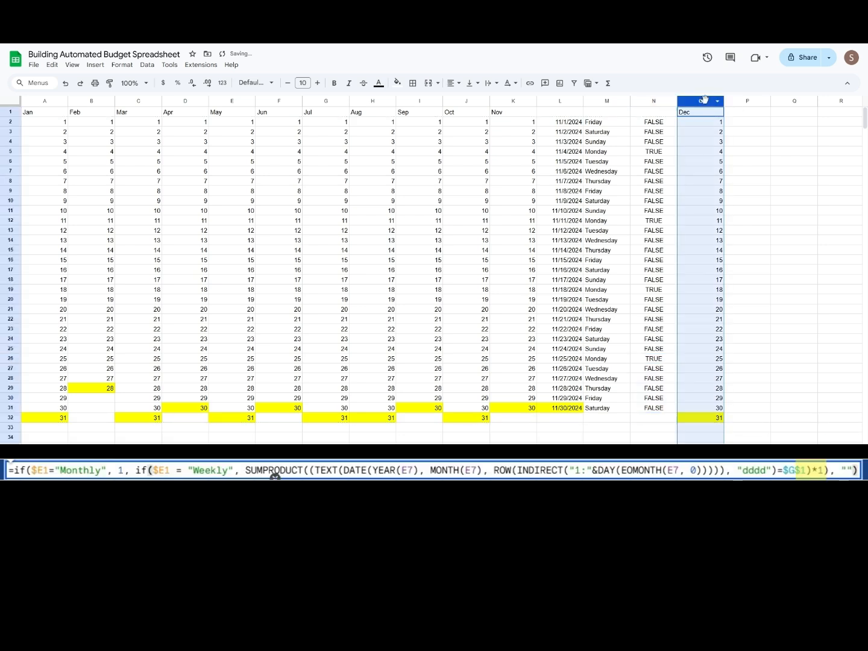
right_click(703, 100)
left_click(740, 176)
Step: Multiply the N2 value by 1 with a formula in O2 and accept the suggested autofill down to O32
left_click(696, 122)
type("=")
left_click(655, 124)
type("*1")
key("Return")
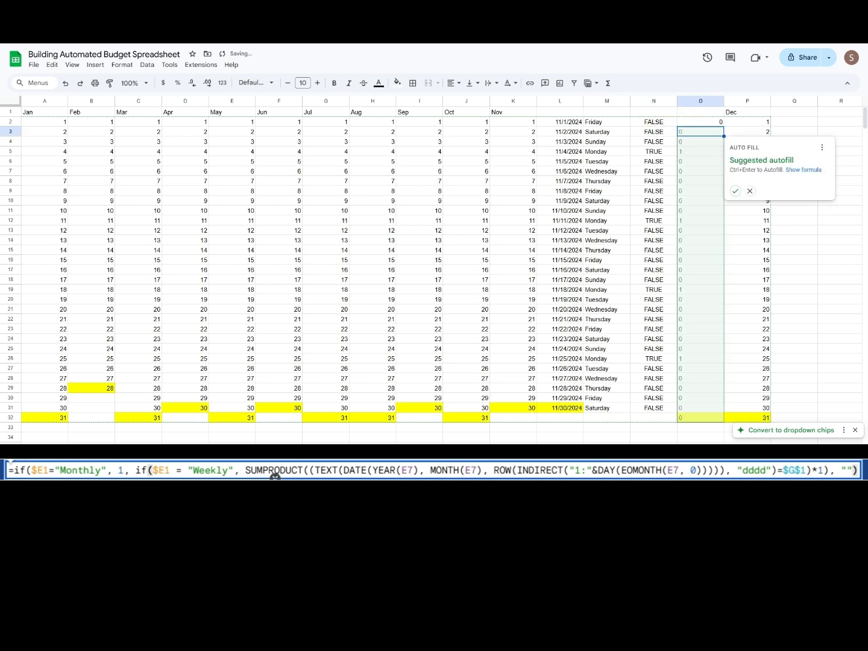
left_click(734, 190)
Step: Sum O2:O32 in cell O34 and fill that cell with yellow
left_click(697, 438)
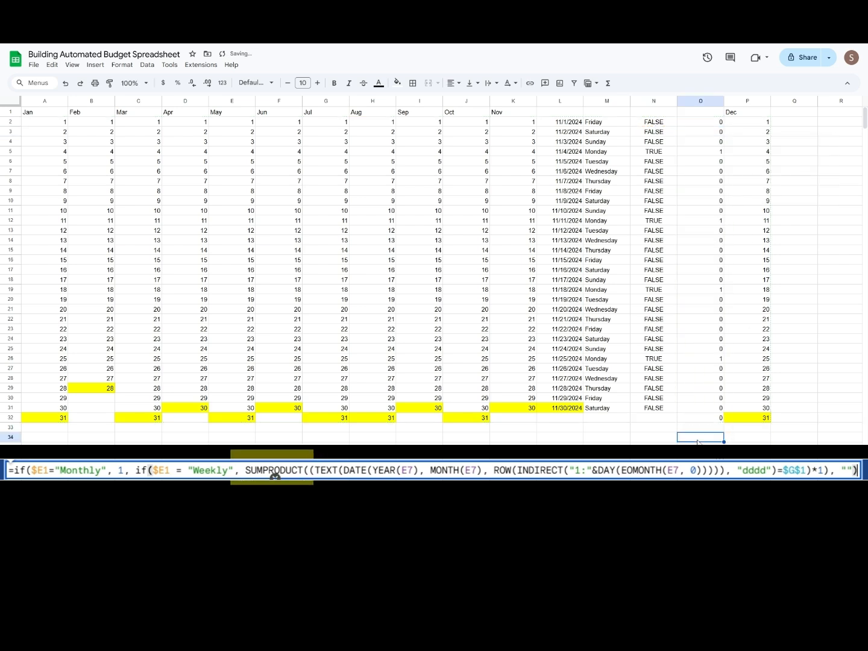
type("=sum(")
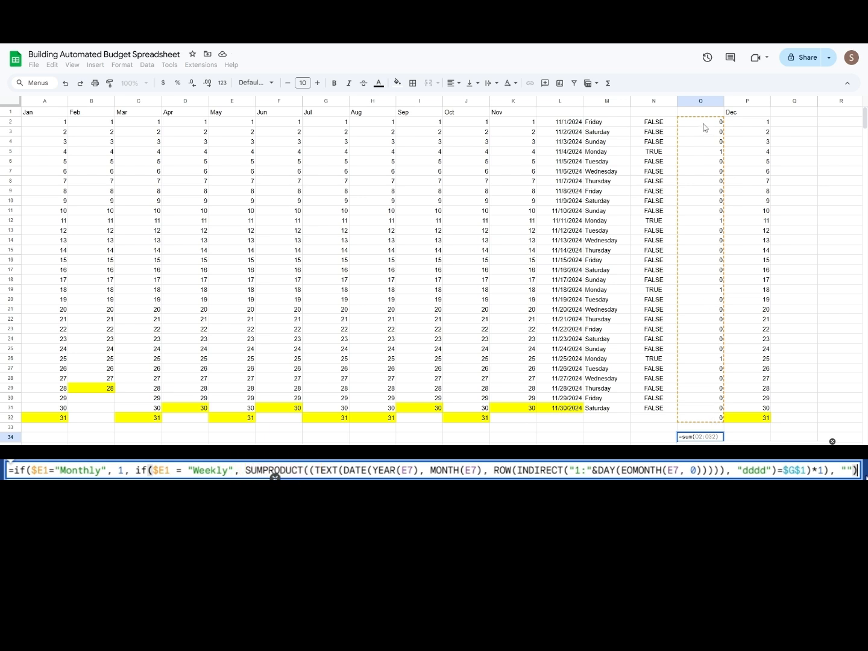
key("Escape")
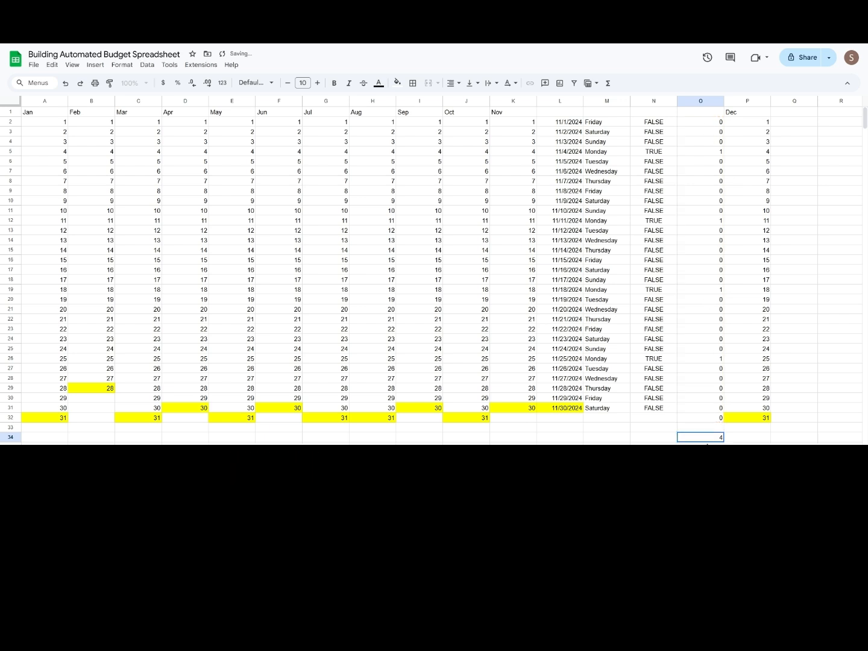
left_click(397, 83)
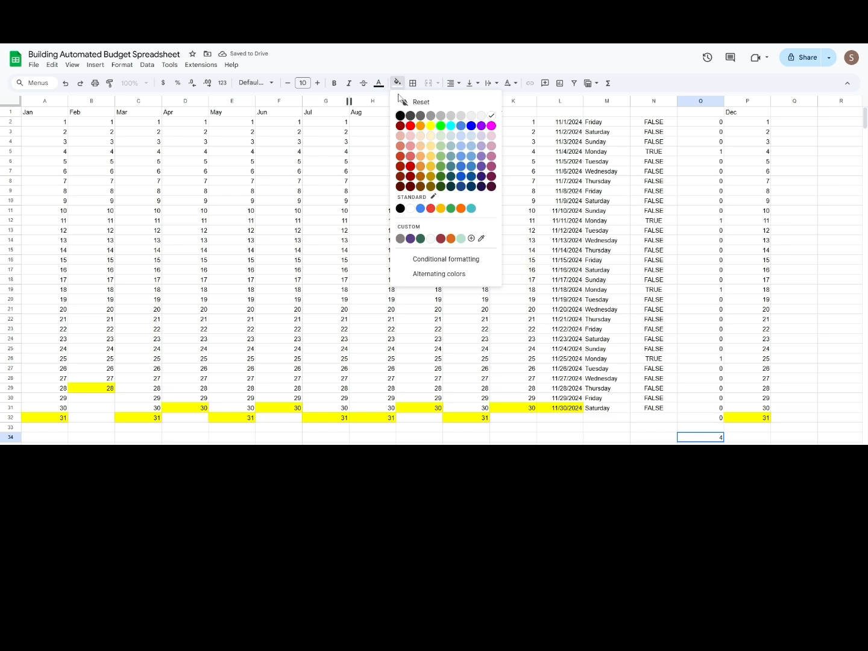
left_click(431, 125)
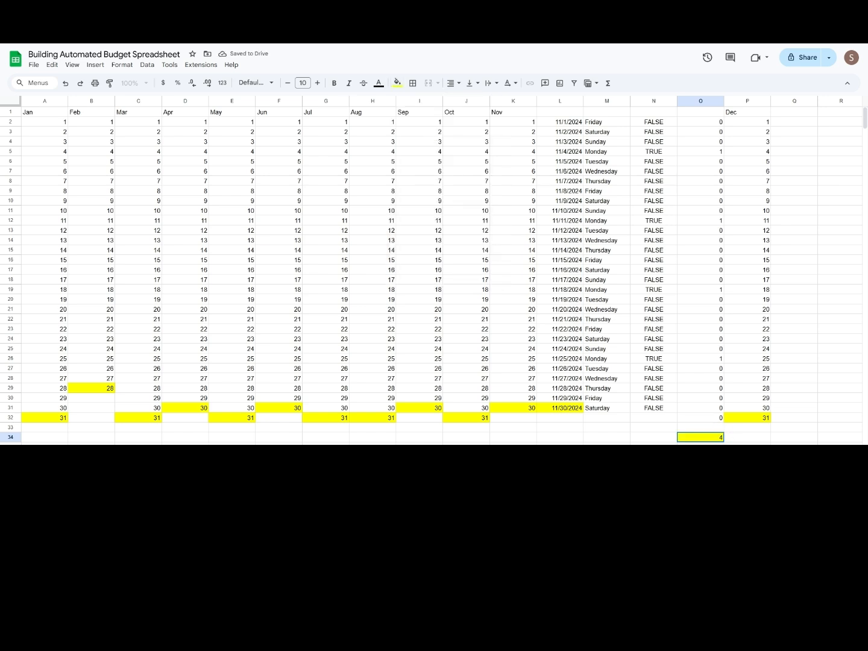
Step: On the Budget Items sheet, set the primary income's pay frequency in E1 to Weekly
key("ctrl+shift+Page_Up")
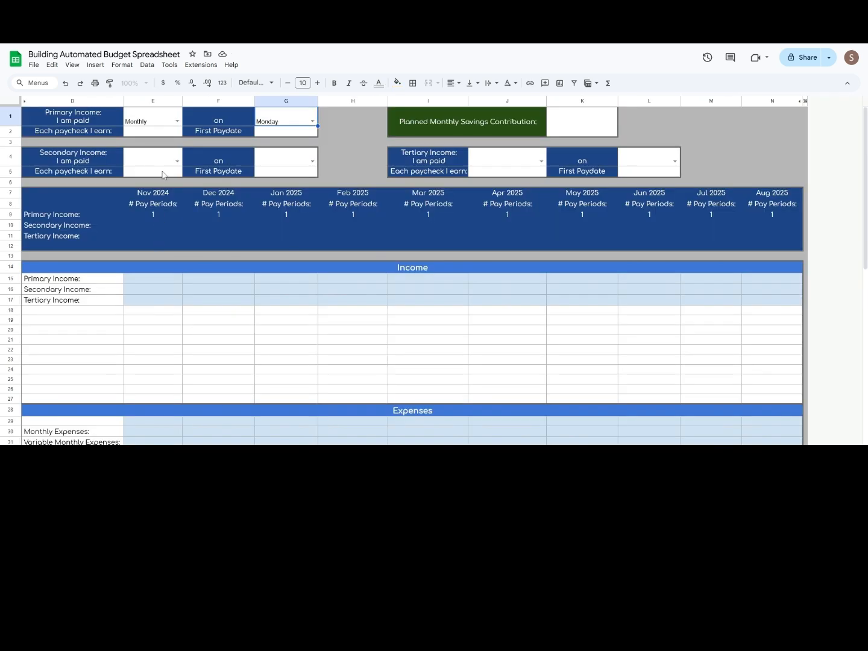
left_click(178, 124)
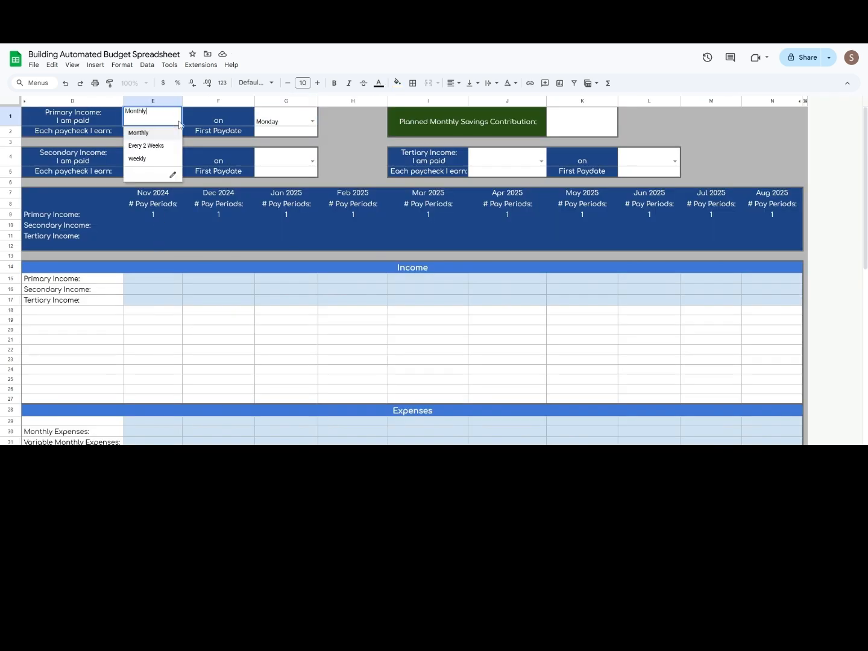
left_click(161, 158)
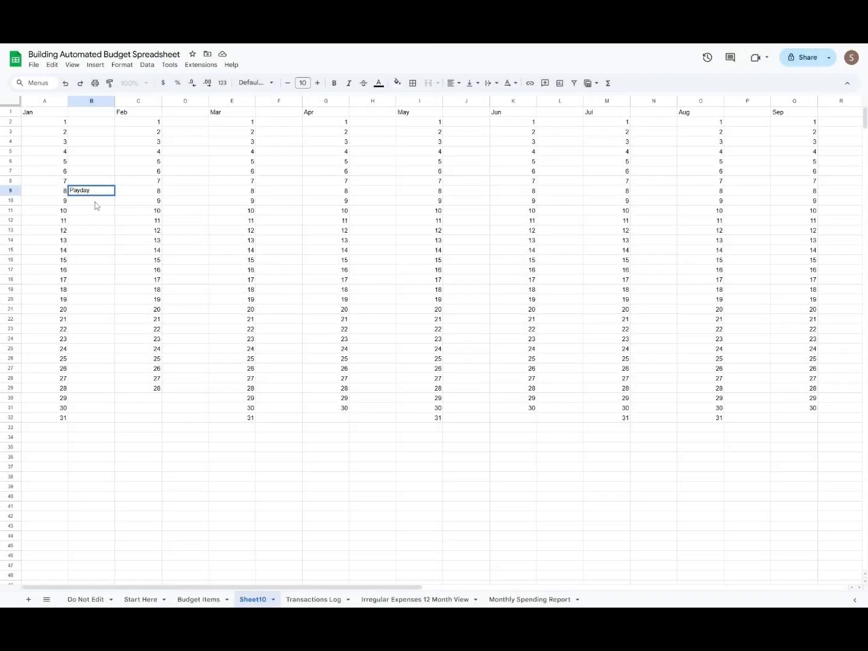
Step: On Sheet10, mark January 8 and January 22 with "Payday" in B9 and B23
key("Return")
left_click_drag(92, 192, 88, 310)
left_click(79, 330)
type("Payday")
key("Return")
Step: Copy the "Payday" label to February 5 and 19 and to March 4 and 18
left_click(80, 330)
key("ctrl+c")
left_click(180, 162)
key("ctrl+v")
left_click(171, 300)
key("ctrl+v")
left_click(266, 154)
key("ctrl+v")
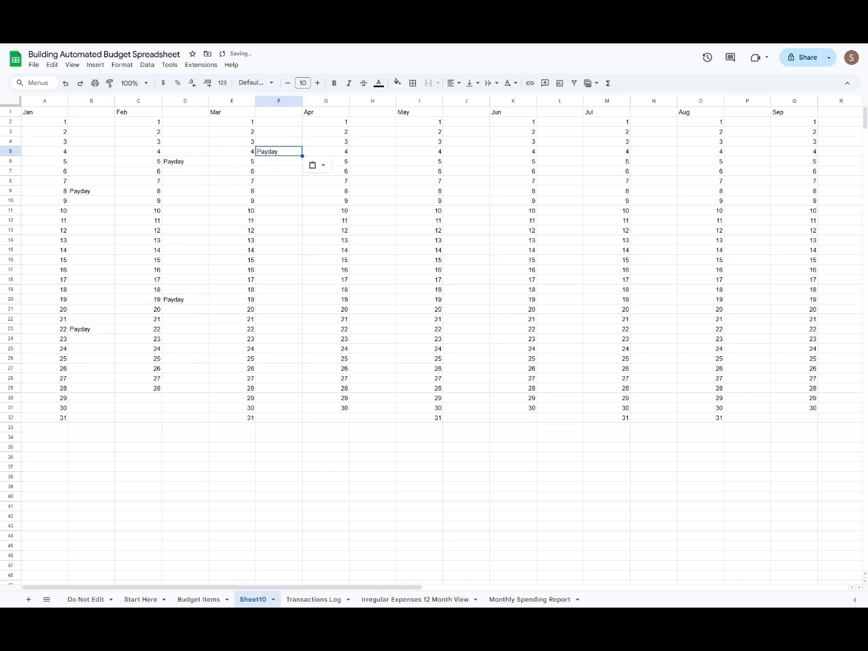
left_click(266, 291)
key("ctrl+v")
Step: Paste the "Payday" label beside April 1, 15 and 29
left_click(365, 123)
key("ctrl+v")
left_click(368, 260)
key("ctrl+v")
left_click(365, 399)
key("ctrl+v")
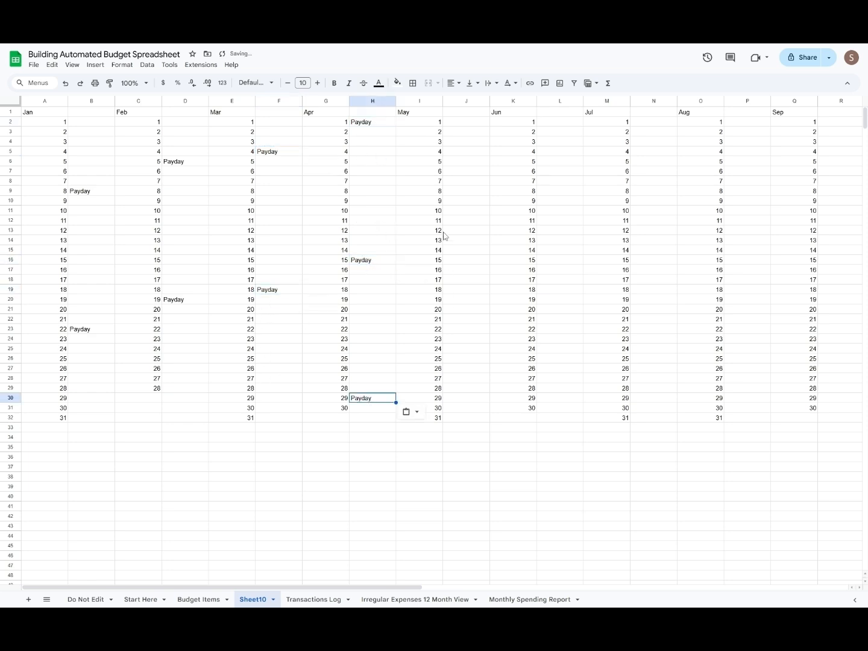
Step: Paste the "Payday" label beside May 13 and 27 and June 10 and 24
left_click(455, 241)
key("ctrl+v")
left_click(458, 378)
key("ctrl+v")
left_click(559, 210)
key("ctrl+v")
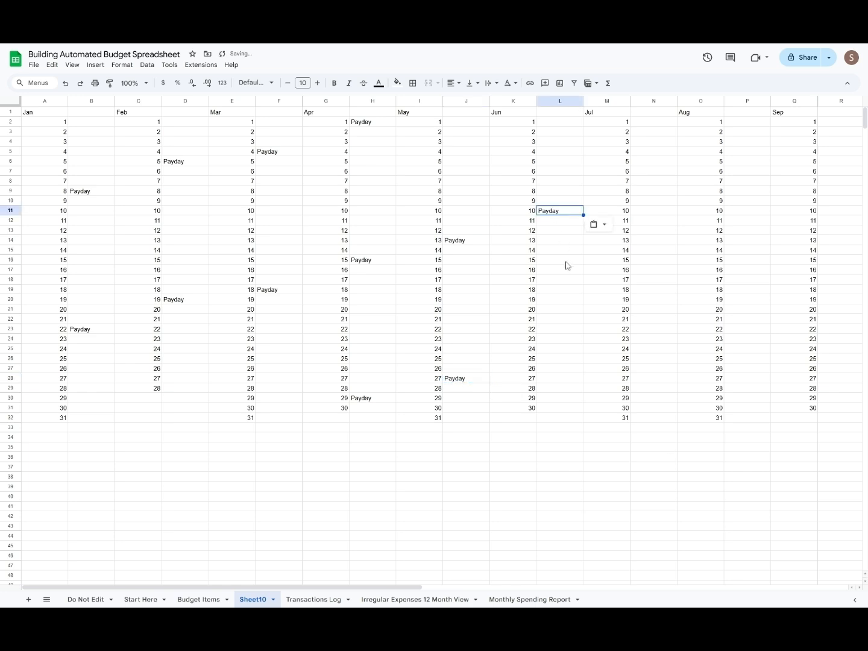
left_click(550, 350)
key("ctrl+v")
Step: Paste the "Payday" label beside July 8 and 22 and August 5 and 19
left_click(654, 191)
key("ctrl+v")
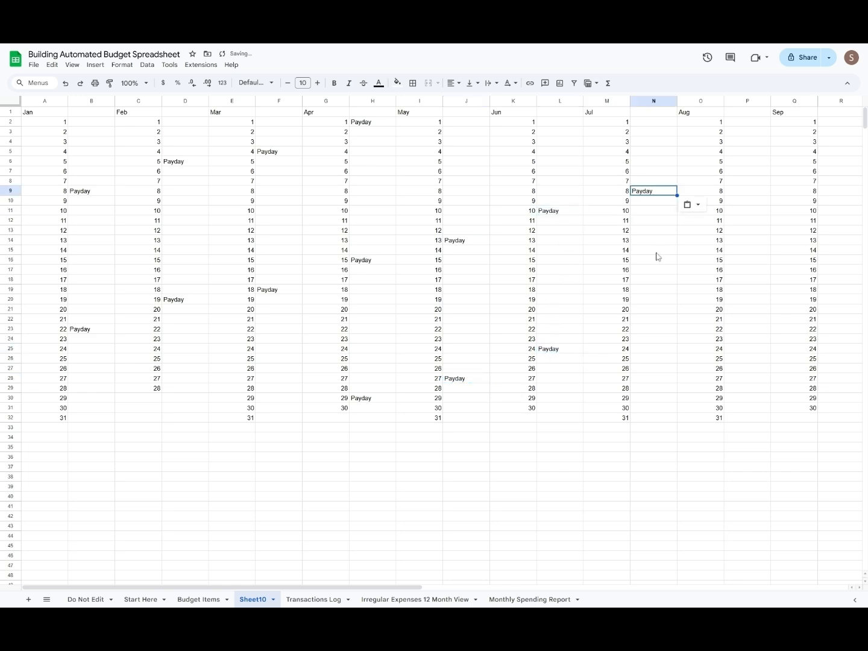
left_click(642, 329)
key("ctrl+v")
left_click(737, 152)
left_click(737, 162)
key("ctrl+v")
left_click(736, 300)
key("ctrl+v")
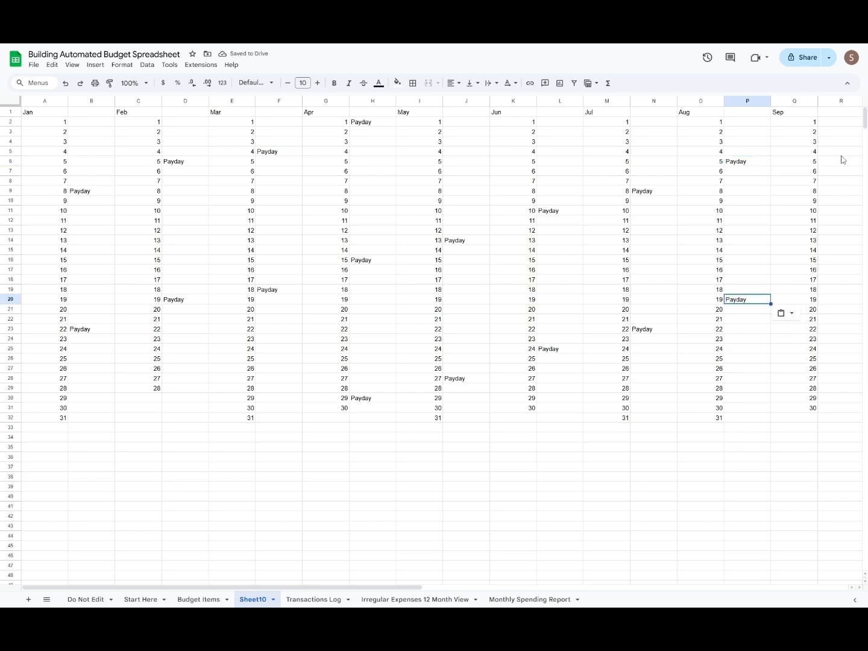
Step: Paste the "Payday" label beside September 2, 16 and 30
left_click(836, 133)
key("ctrl+v")
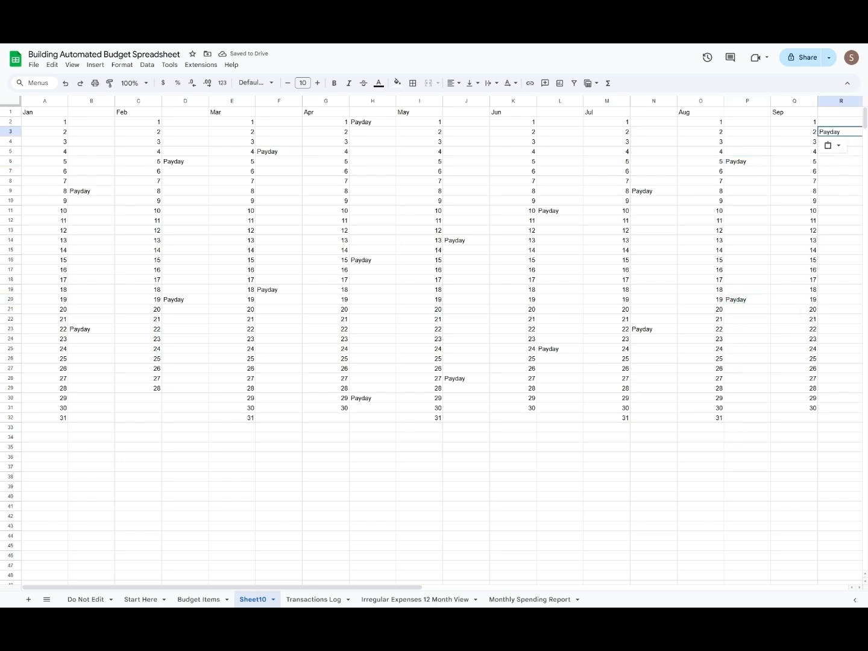
scroll(441, 343, "right", 10)
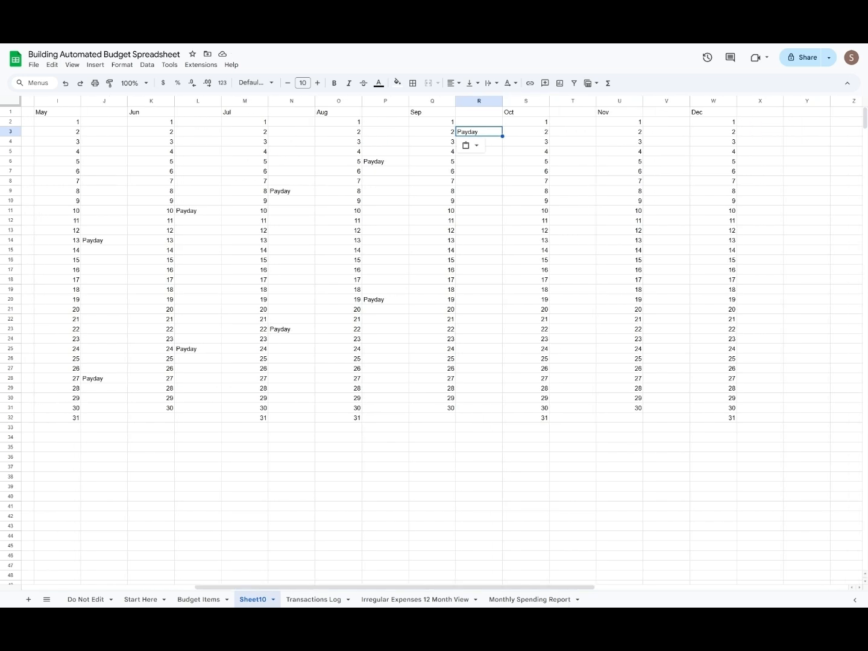
left_click(476, 269)
key("ctrl+v")
left_click(474, 408)
key("ctrl+v")
Step: Paste the "Payday" label beside October 14 and 28
left_click(588, 449)
left_click(569, 250)
key("ctrl+v")
left_click(566, 389)
key("ctrl+v")
Step: Paste the "Payday" label beside November 11 and 25 and December 9 and 23
left_click(668, 225)
key("ctrl+v")
left_click(657, 358)
key("ctrl+v")
left_click(760, 200)
key("ctrl+v")
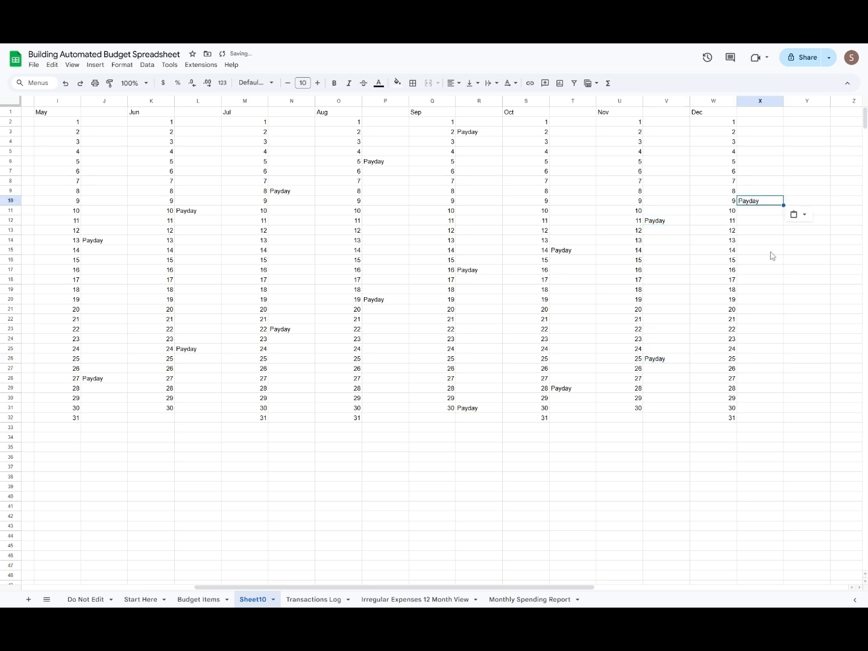
left_click(745, 342)
key("ctrl+v")
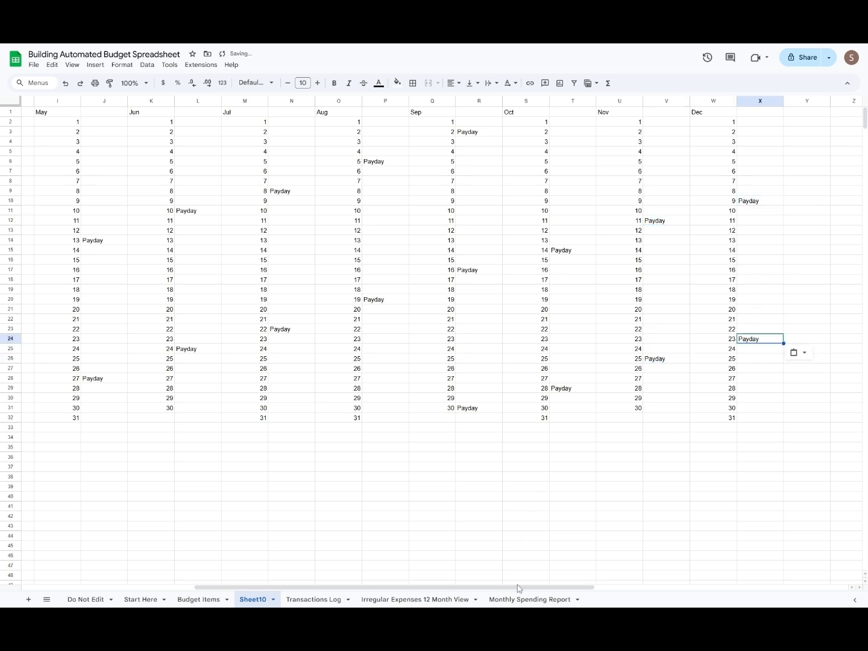
Step: Enter the January to April payday counts 2, 2, 2 and 3 in row 34 under each Payday column
left_click_drag(515, 586, 344, 586)
left_click(138, 407)
left_click(91, 436)
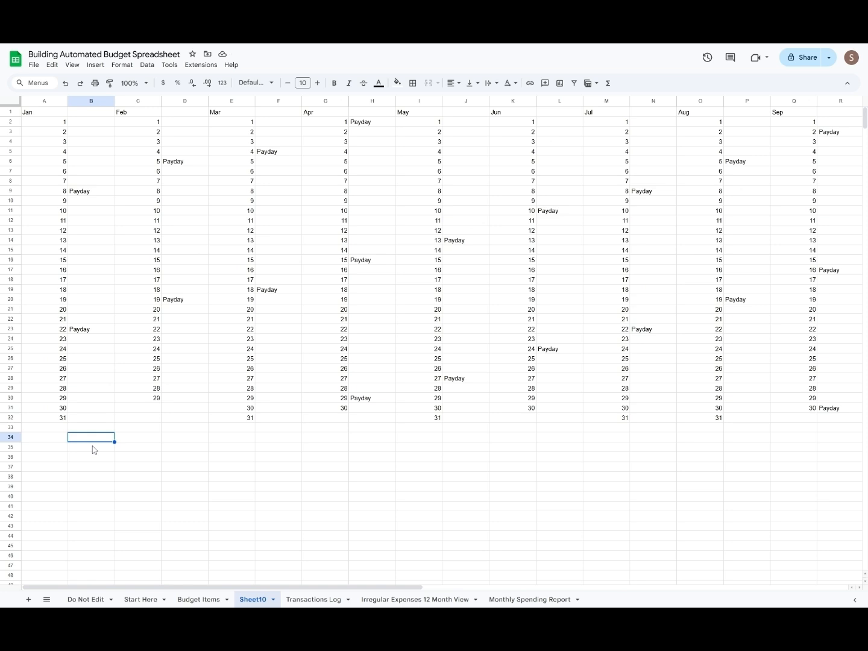
type("2")
key("Tab")
key("Tab")
type("2")
key("Tab")
key("Tab")
type("2")
key("Tab")
key("Tab")
type("3")
key("Tab")
key("Tab")
Step: Enter a payday count of 2 in row 34 for each month from May to August
type("2")
key("Tab")
key("Tab")
type("2")
key("Tab")
key("Tab")
type("2")
key("Tab")
key("Tab")
type("2")
key("Tab")
key("Tab")
Step: Enter the September to December payday counts 3, 2, 2 and 2 in row 34
type("3")
key("Tab")
key("Tab")
type("2")
key("Tab")
key("Tab")
type("2")
key("Tab")
key("Tab")
type("2")
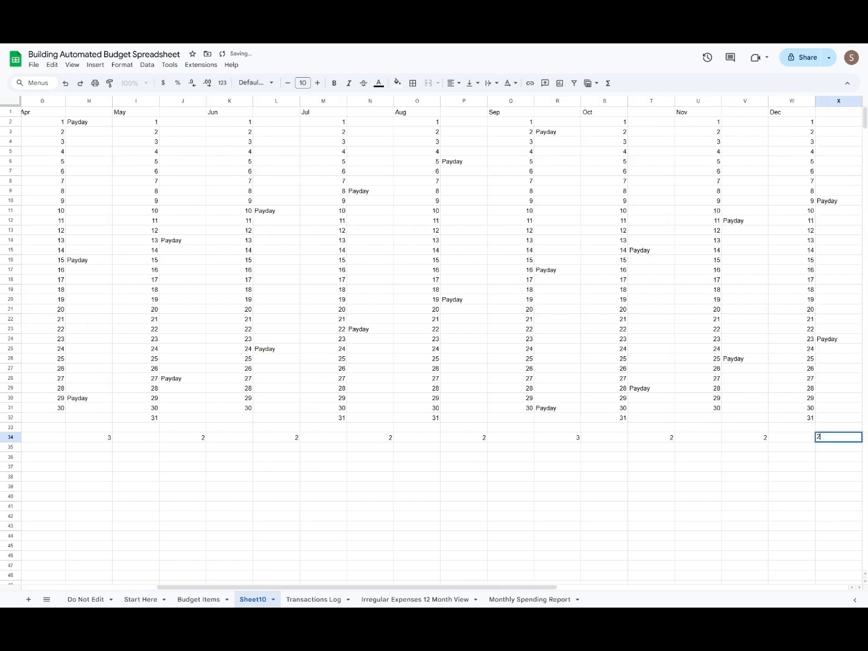
key("Tab")
key("Tab")
left_click(485, 583)
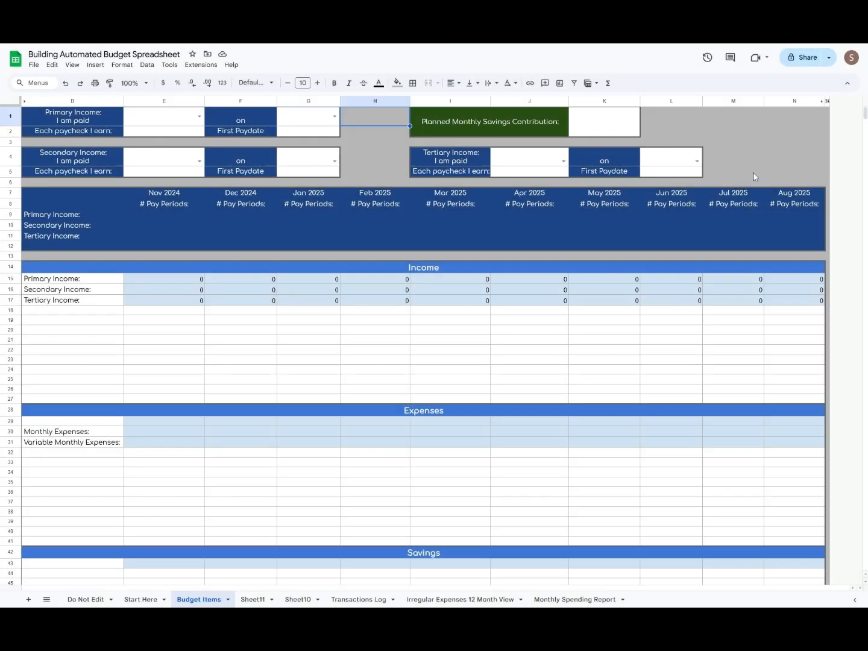
Step: On the Budget Items sheet, try 7/1/2020 and 8/2/2022 as the primary income's First Paydate in G2
left_click(313, 135)
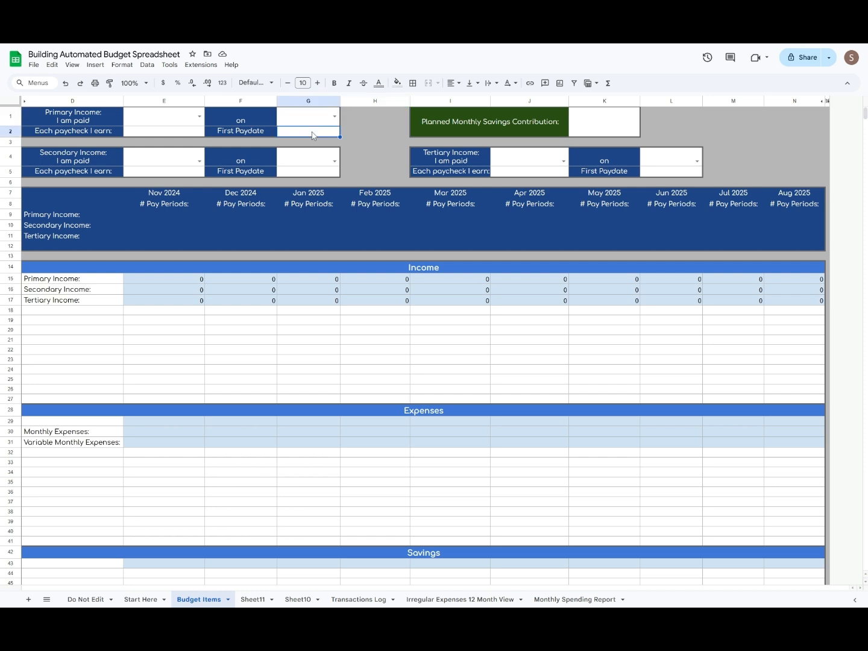
type("7/1/2020")
key("Return")
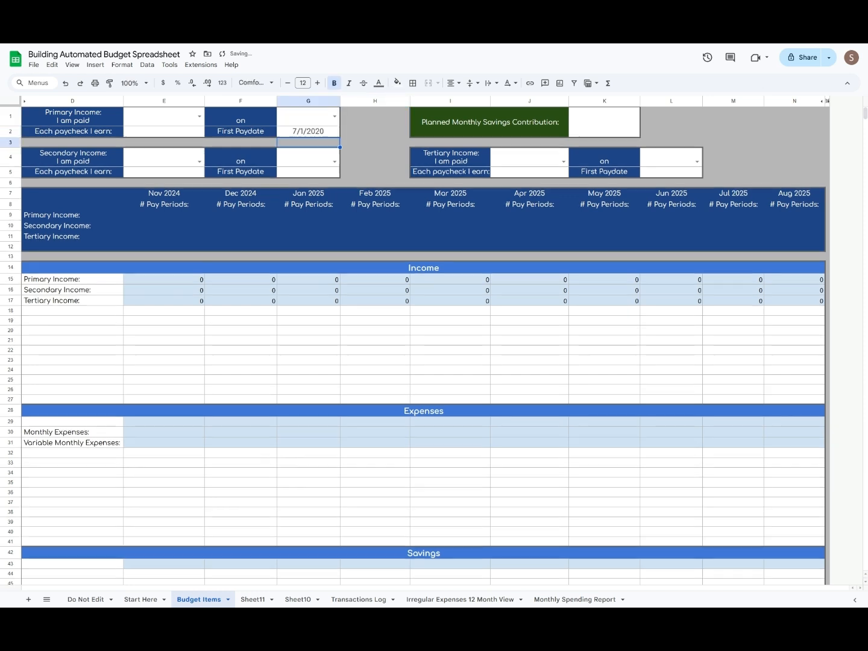
left_click(311, 133)
type("8/2/2022")
key("Return")
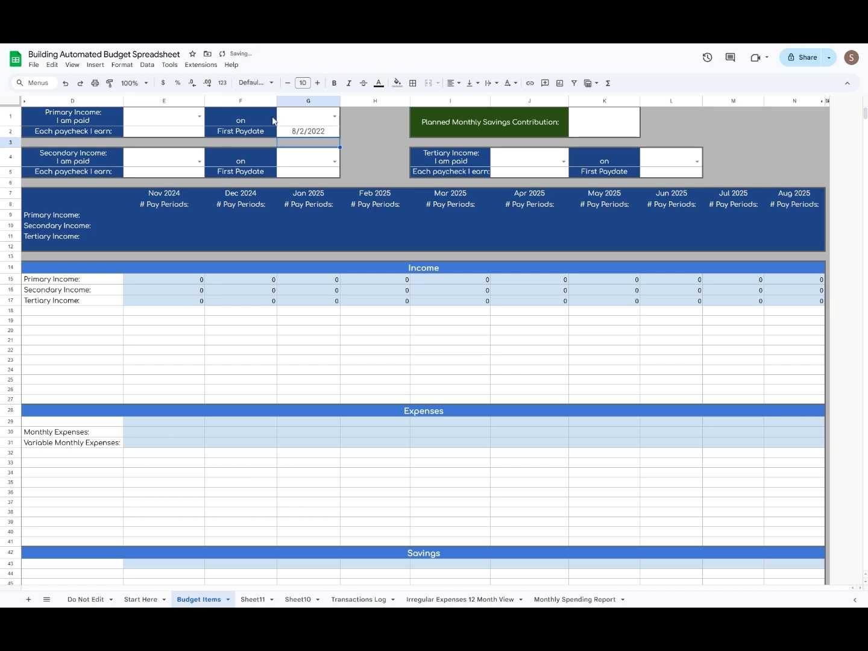
Step: Try 6/5/2021 and 9/17/2024 as the primary income's First Paydate in G2
left_click(305, 135)
type("6/5/2021")
key("Return")
left_click(325, 136)
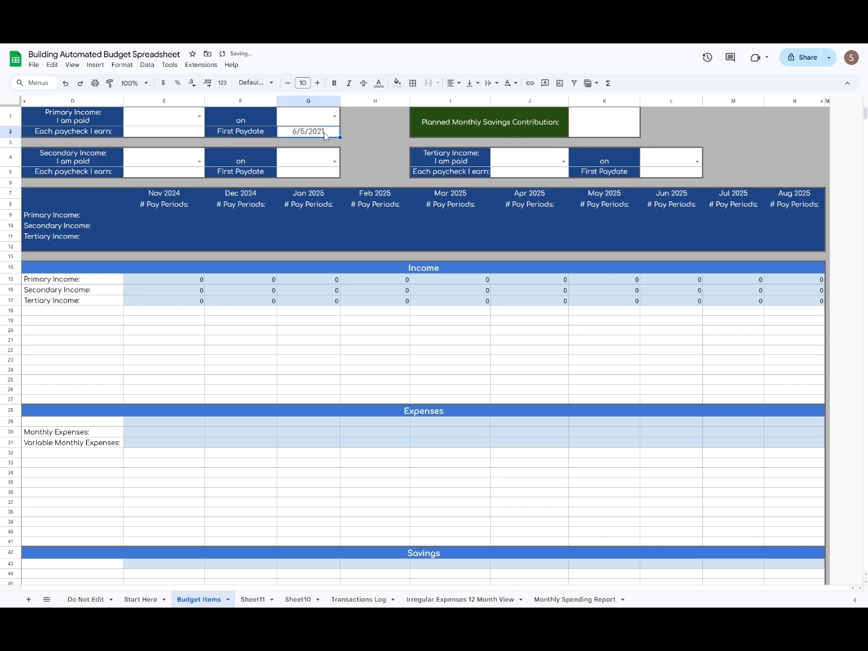
type("9/17/2024")
key("Return")
Step: Clear the primary income's First Paydate in G2
left_click(324, 132)
key("Delete")
left_click(352, 142)
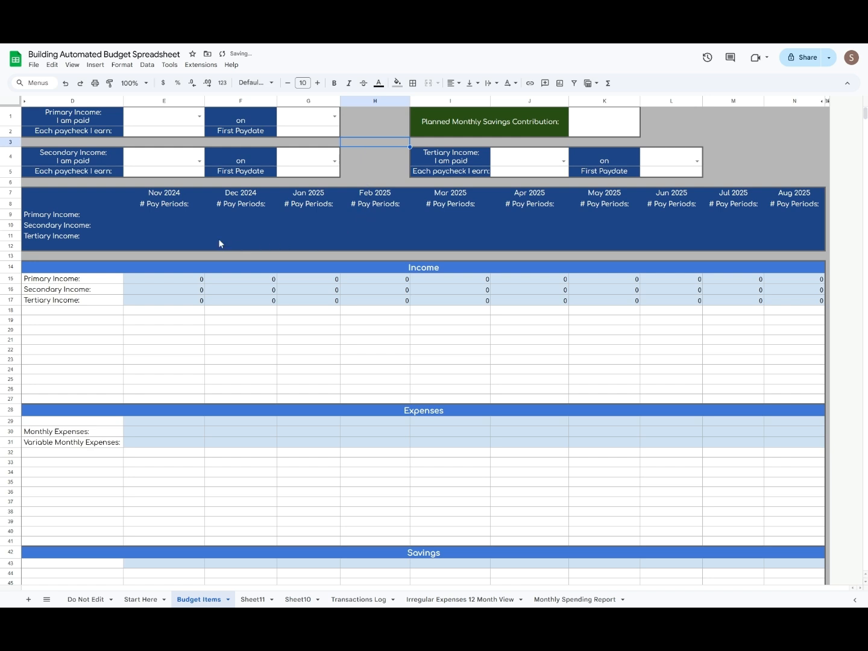
Step: Enter 3 as the primary income's number of pay periods for Nov 2024 in E9
left_click(171, 218)
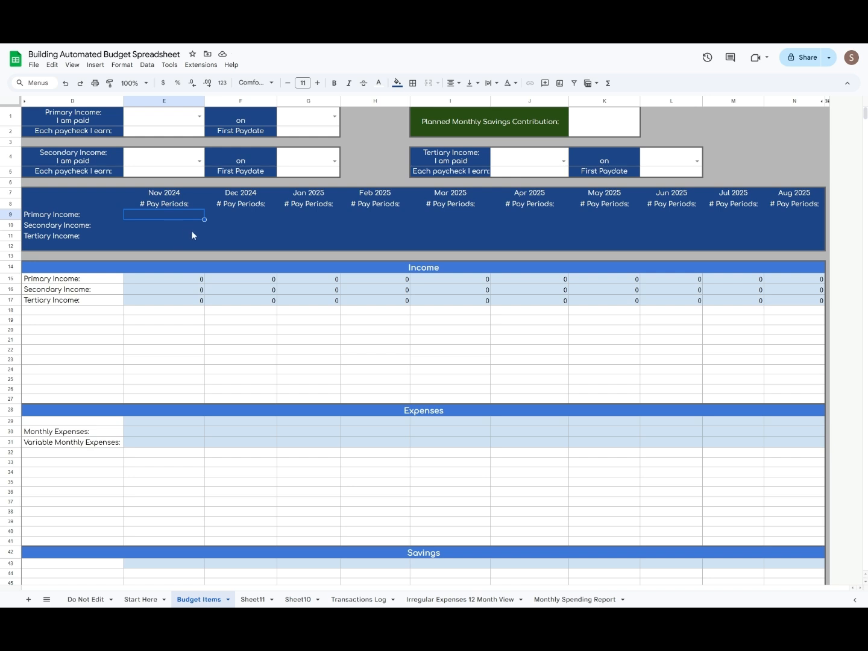
type("3")
key("Return")
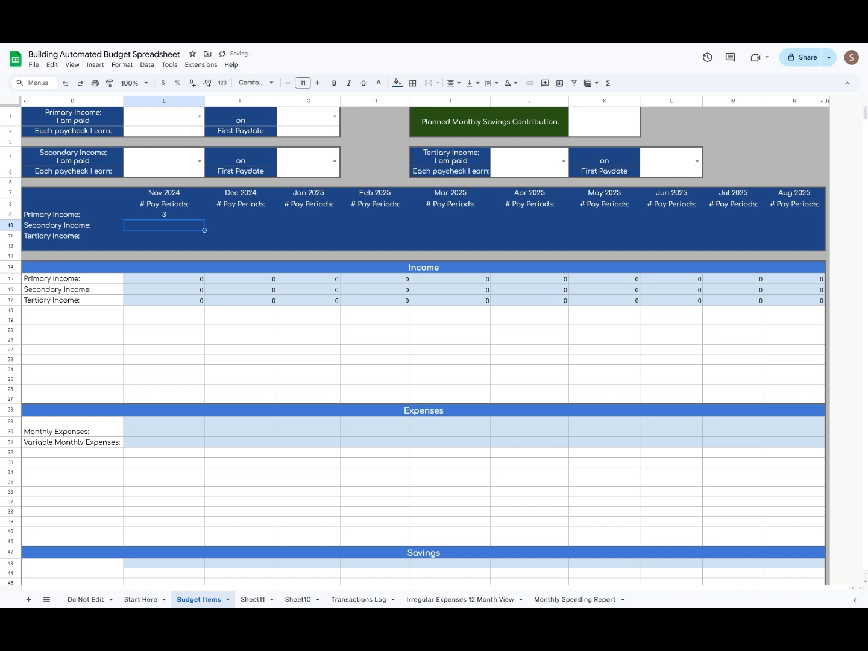
left_click(182, 217)
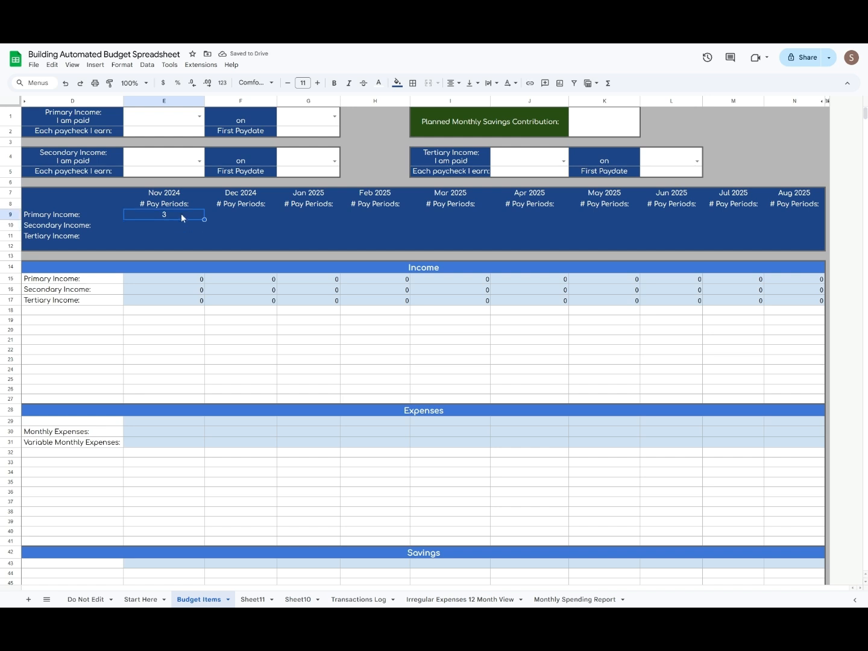
Step: Try 2 and 1 as the primary income's number of pay periods for Nov 2024 in E9
type("2")
key("Return")
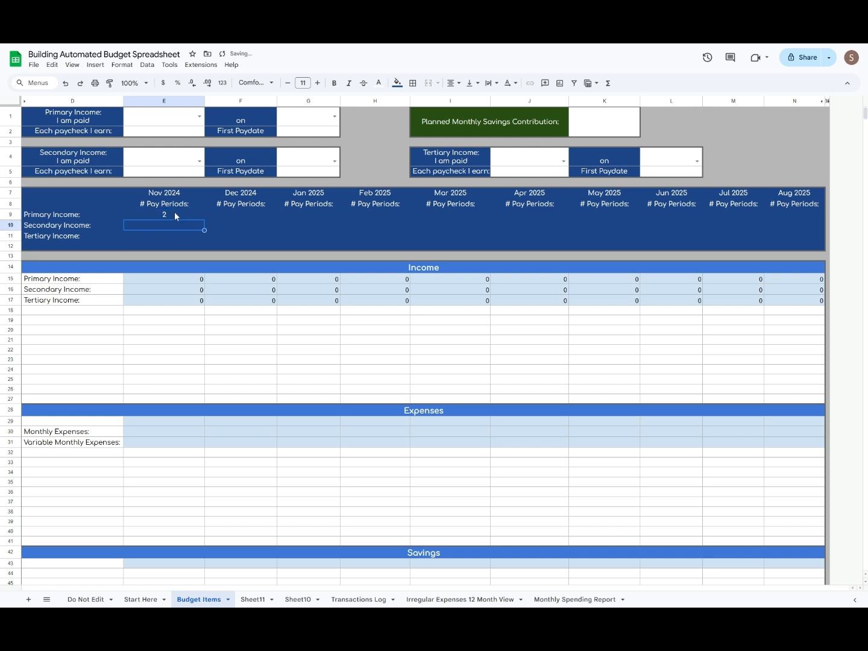
left_click(174, 213)
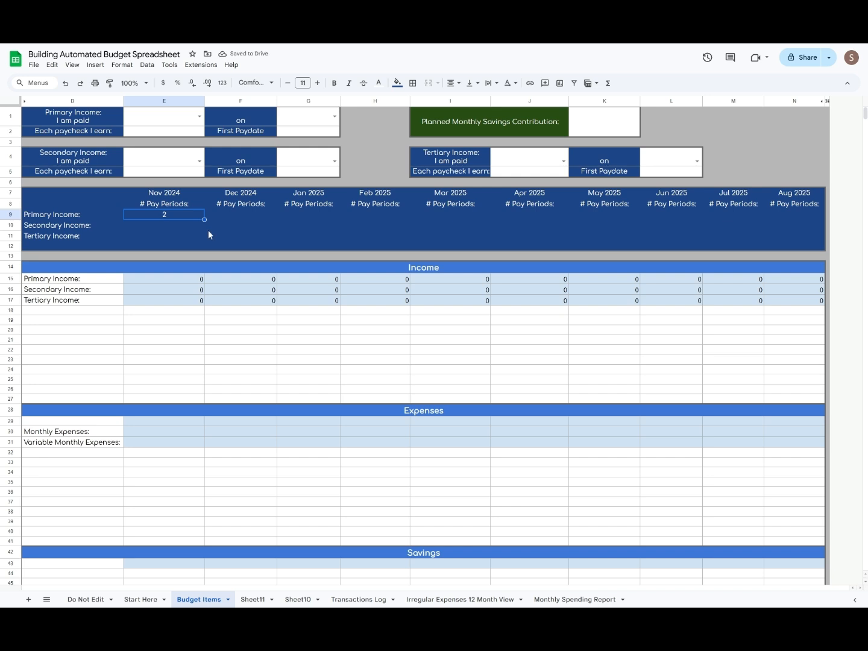
type("1")
key("Return")
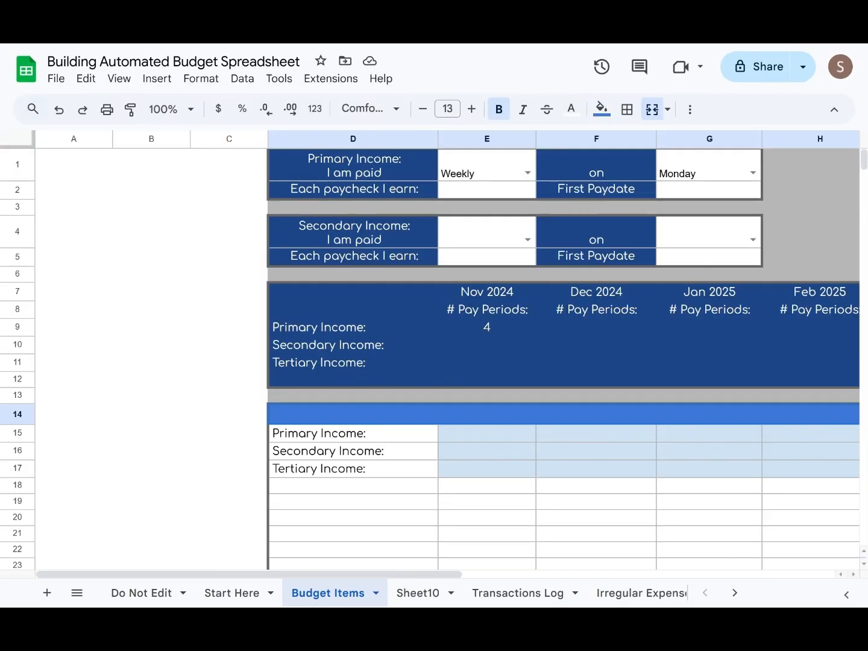
Step: Start a formula in C1 of Budget Items with =INDEX(FILTER(G2+2*7*SEQUENCE(3000, 1, 0, 1), as its range
left_click(244, 169)
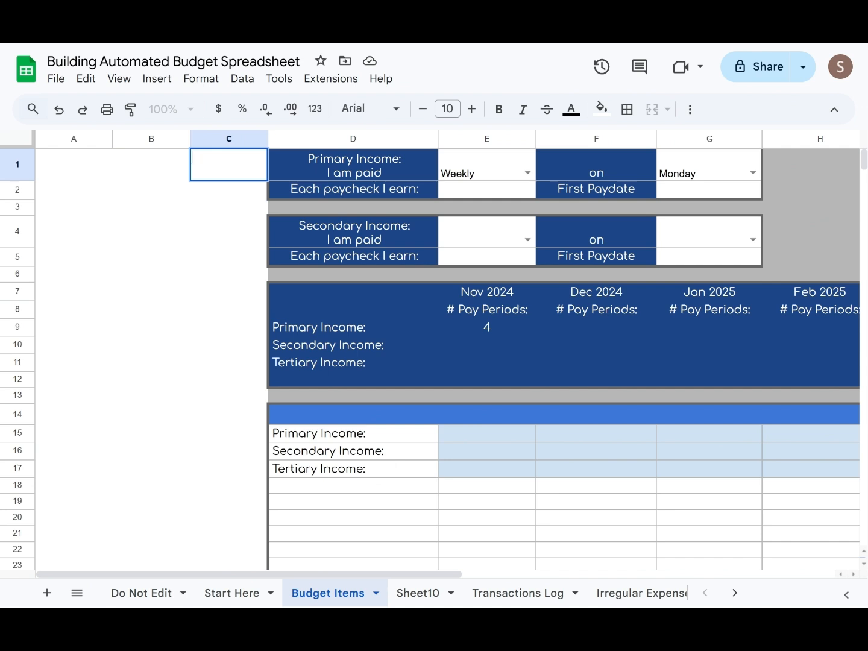
type("=INDEX")
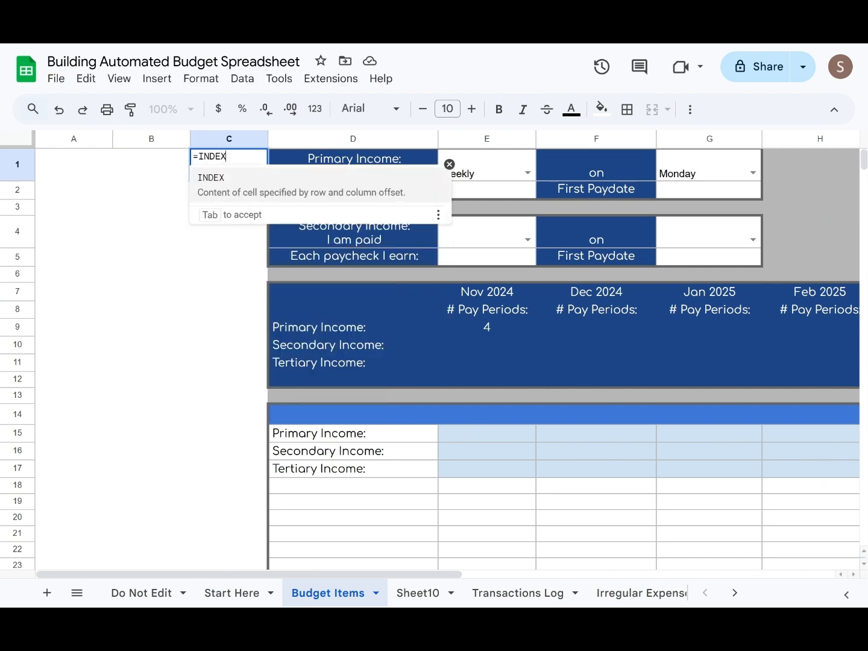
type("(FILTER(G2")
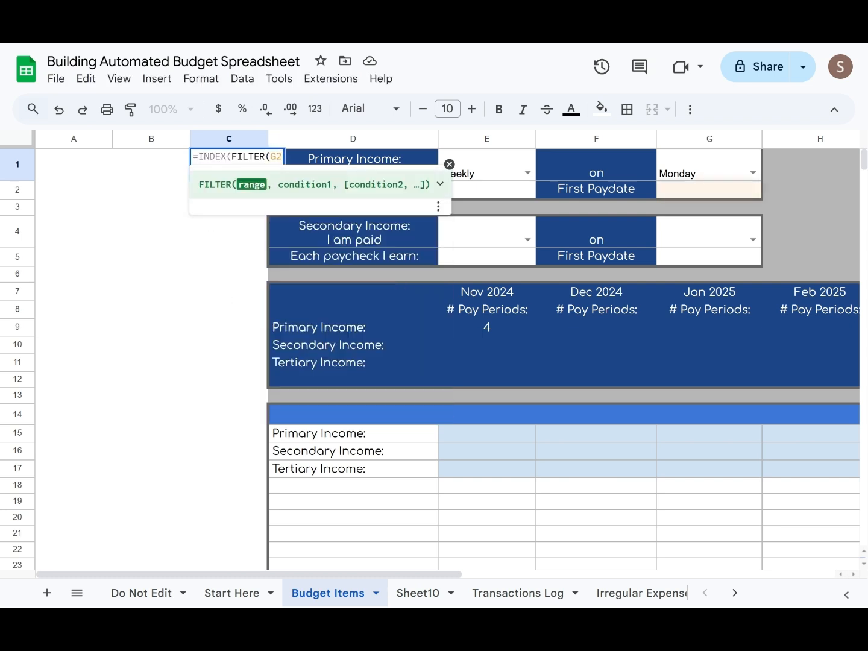
type("+2*7*SEQUENCE(3000, 1, 0")
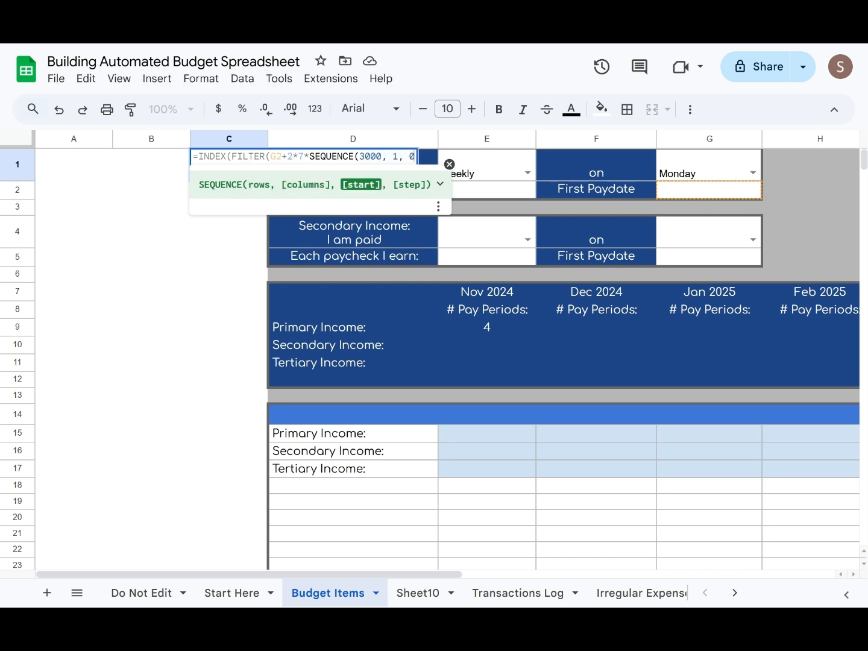
type(", 1),")
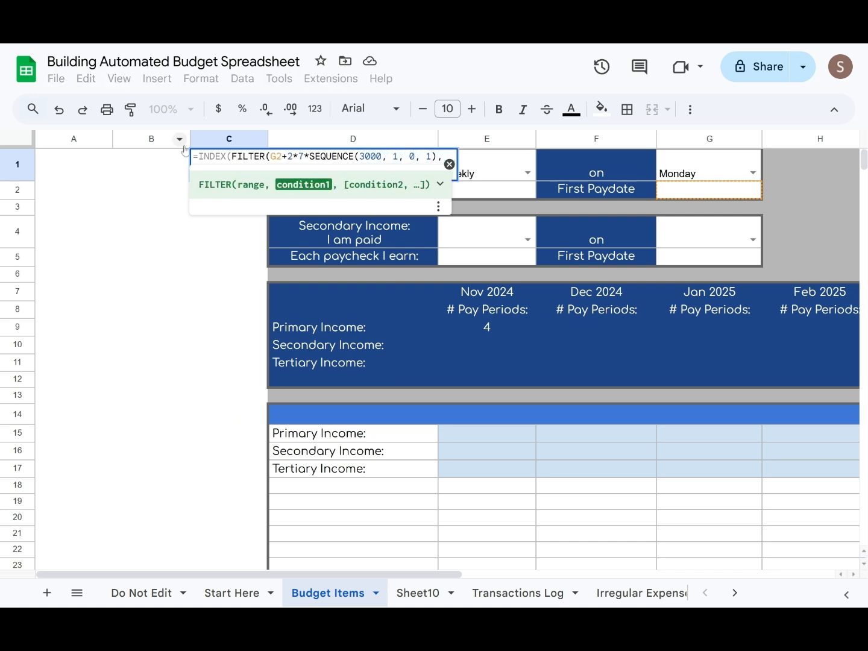
Step: Add the filter condition (YEAR(G2+2*7*SEQUENCE(3000, 1, 0, 1))>YEAR(TODAY())), reusing a copy of the range expression
left_click_drag(265, 157, 437, 156)
key("ctrl+c")
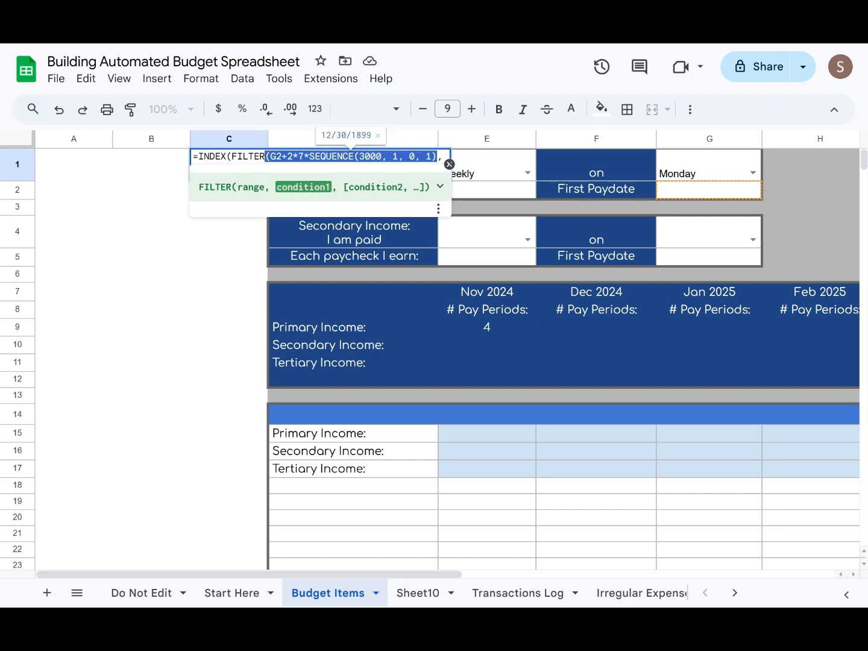
left_click(447, 156)
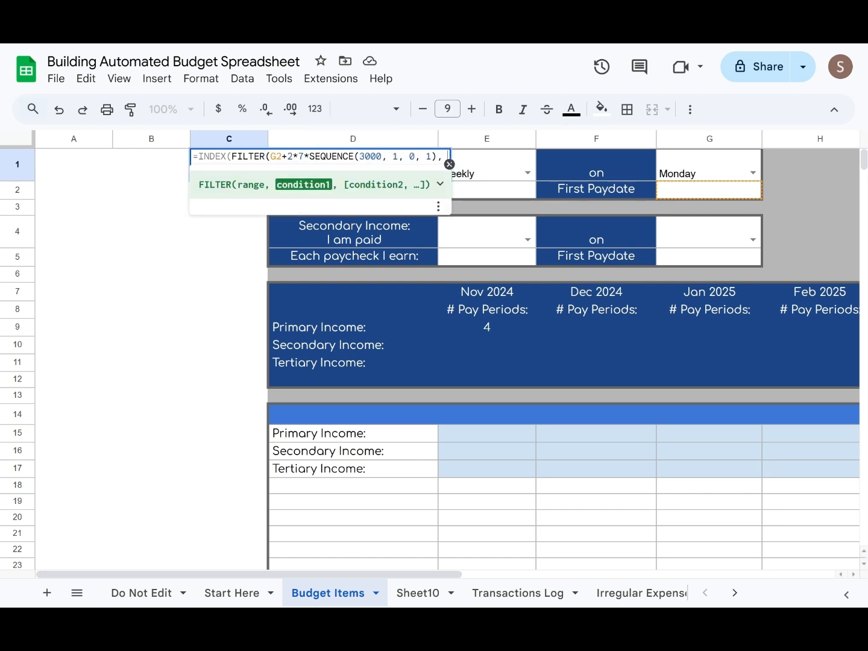
type("(YEAR")
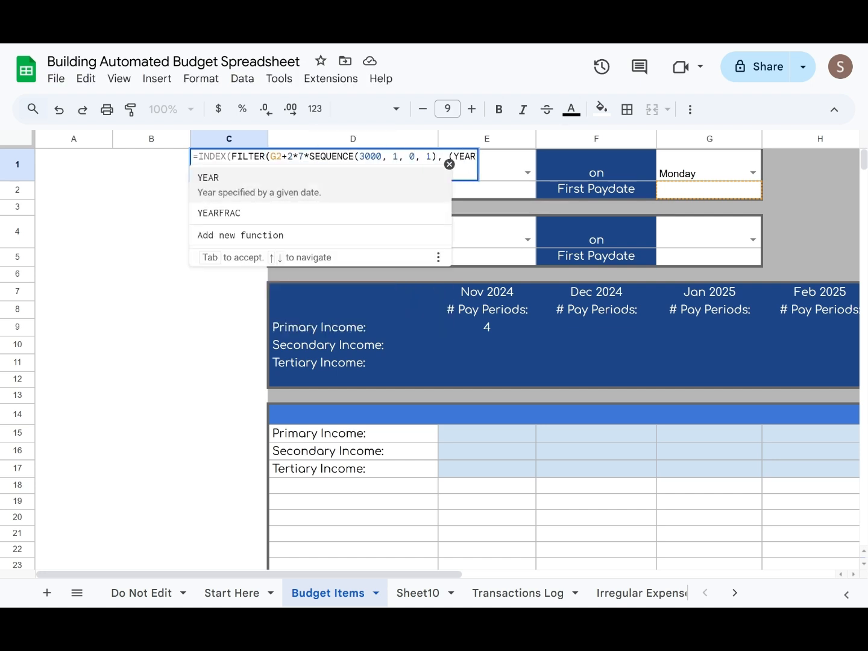
key("ctrl+v")
type(")")
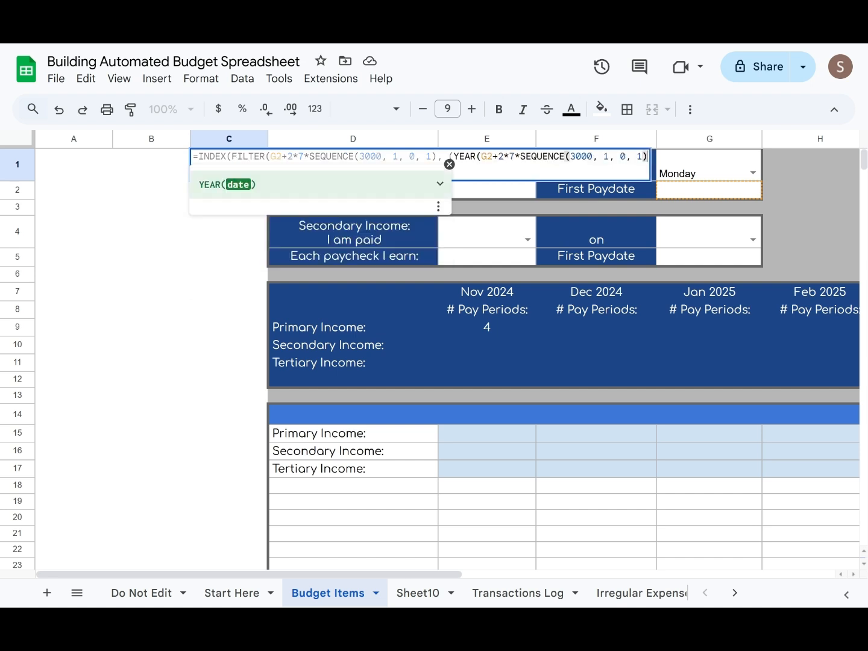
type(")>YEAR(")
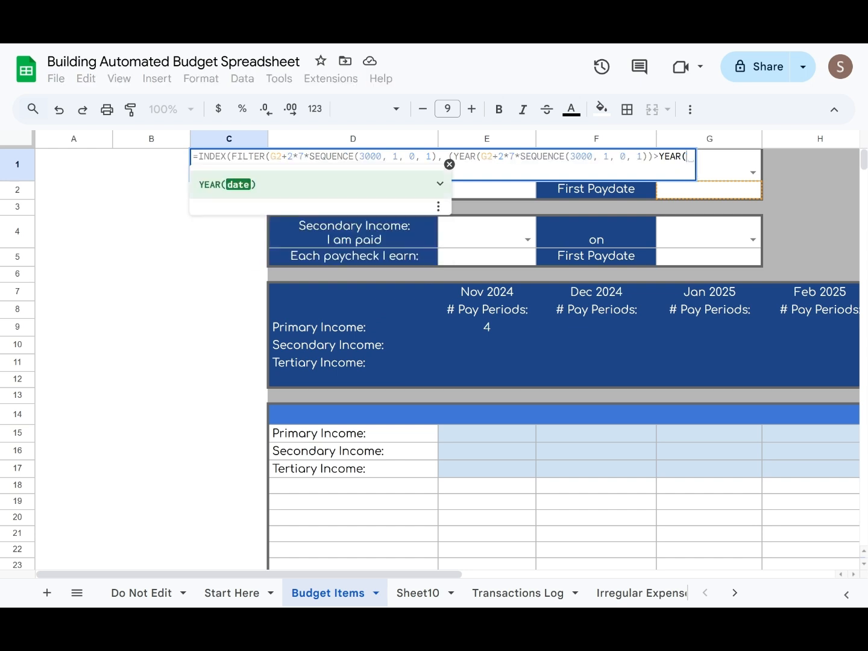
type("TODAY()))")
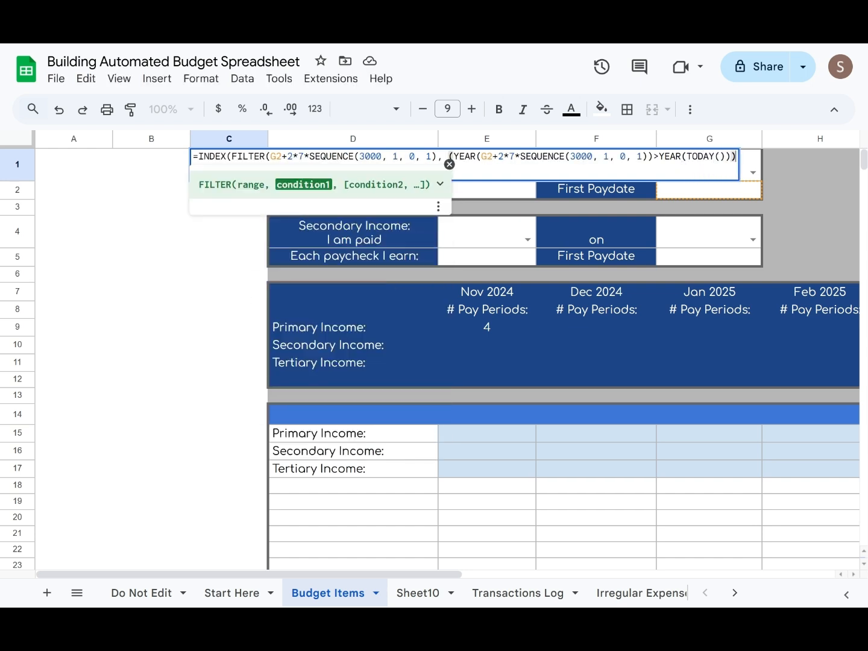
Step: Extend the filter condition with +(YEAR(G2+2*7*SEQUENCE(3000, 1, 0, 1))=YEAR(TODAY()))
type("+(YEAR")
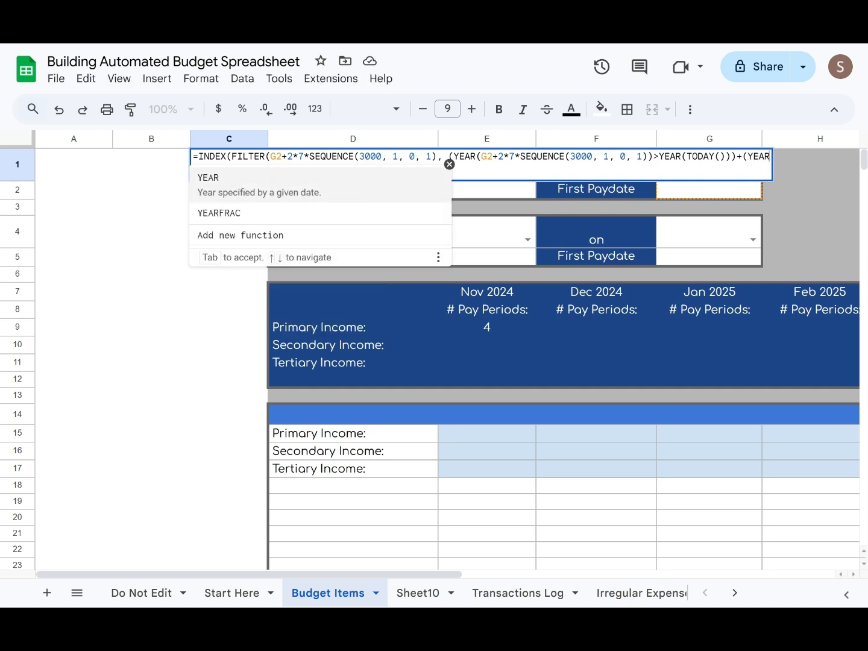
type("(")
type("G2+2*7*SEQUENCE(3000, 1, 0, 1)")
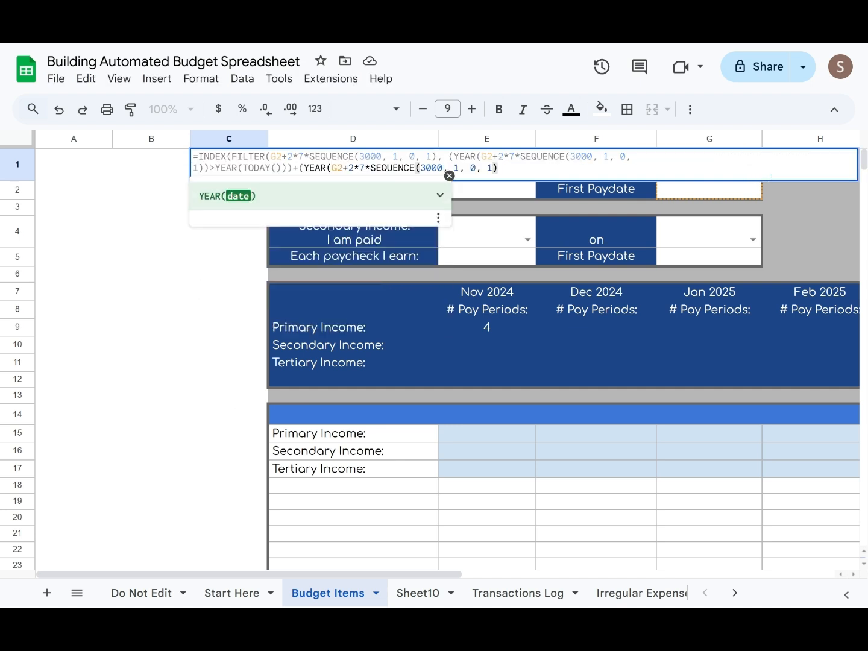
type(")=YEAR")
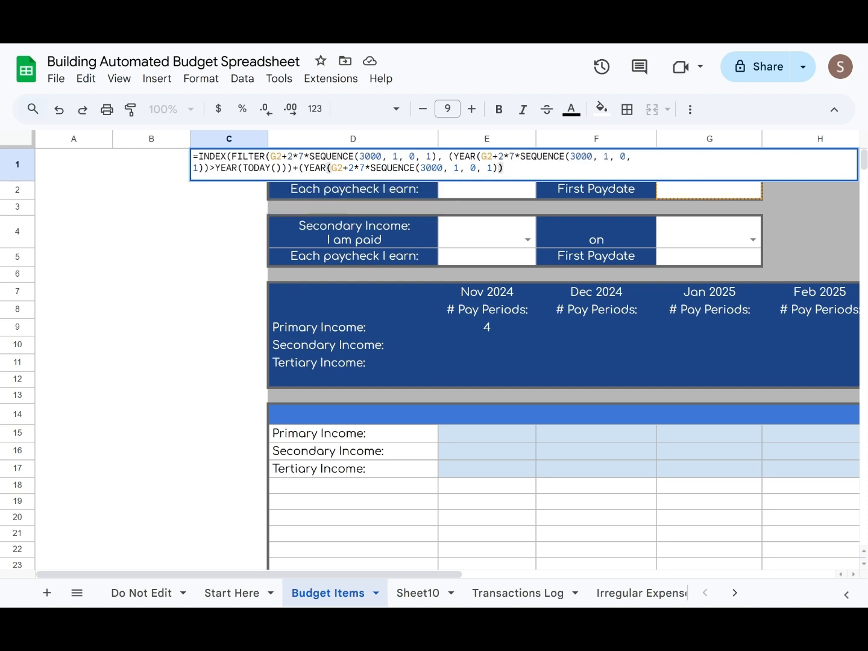
type("(TODAY()))")
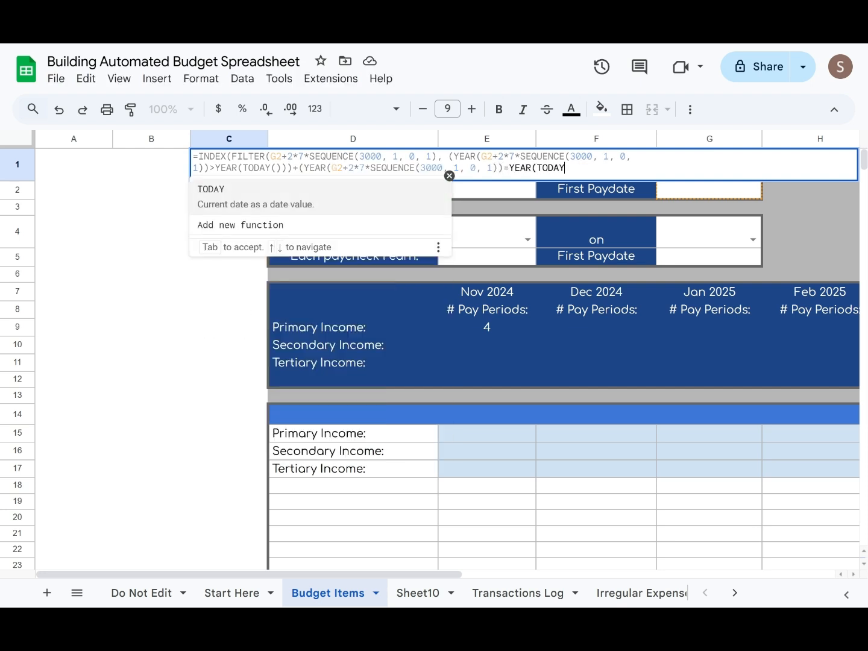
Step: Complete the C1 formula with *(MONTH(G2+2*7*SEQUENCE(3000, 1, 0, 1))>=MONTH(TODAY()))), 1)
type("*(MONTH")
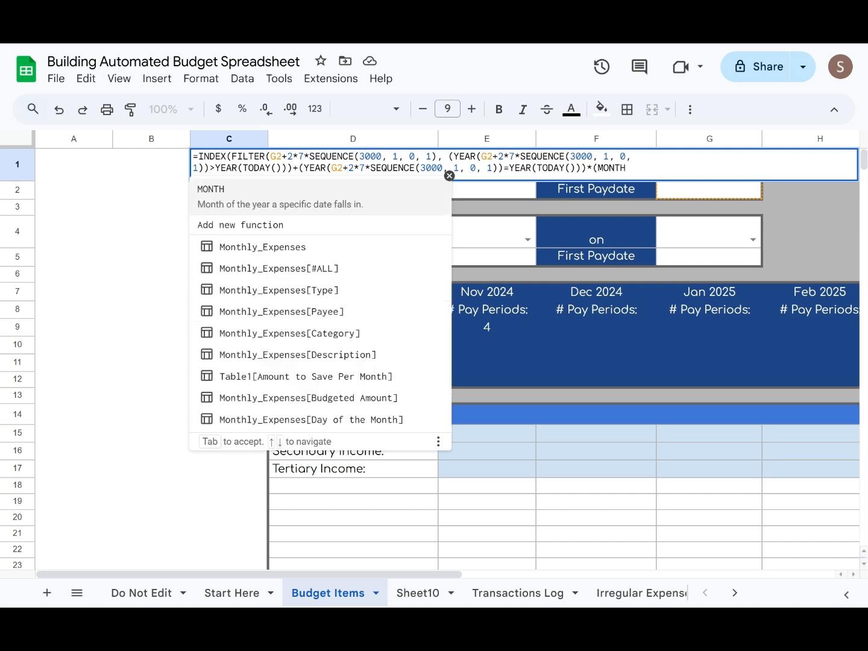
type("(")
type("G2+2*7*SEQUENCE(3000, 1, 0, 1)")
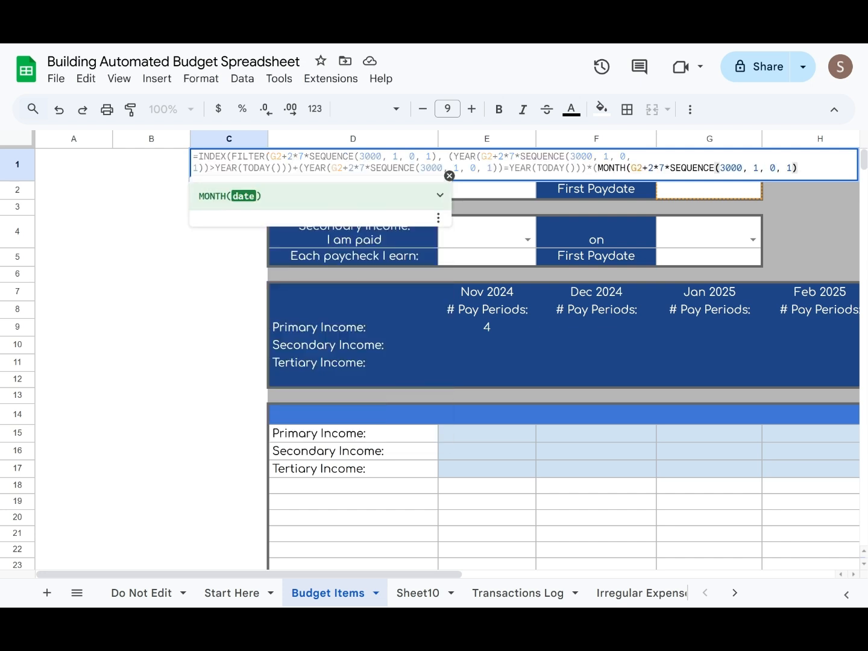
type(")>=MONTH")
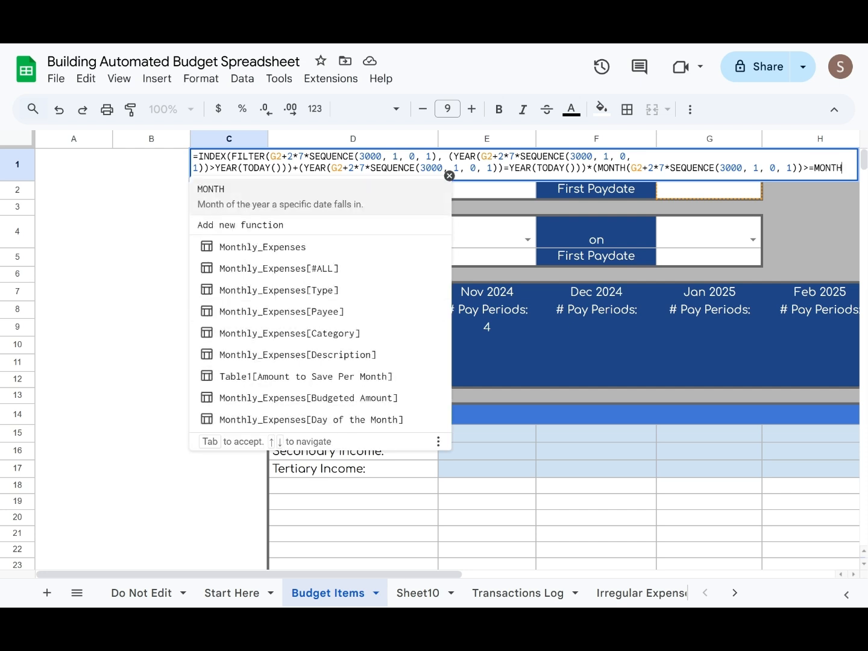
type("(TODAY()))), 1)")
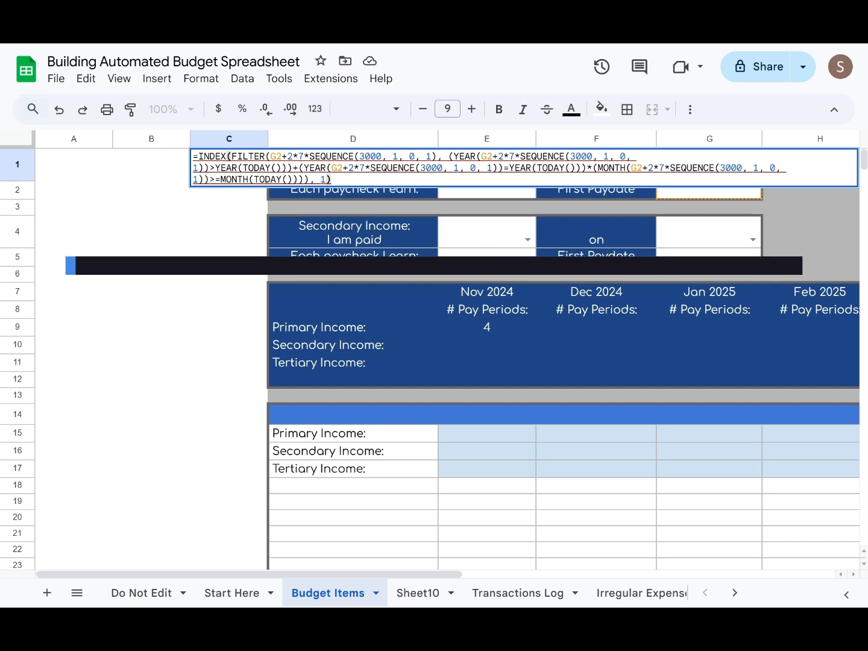
key("Return")
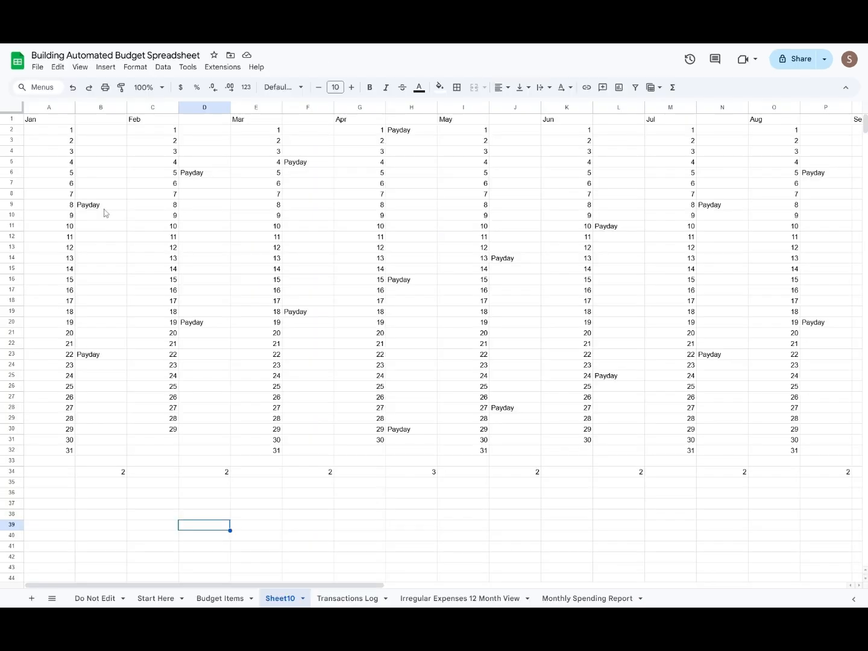
Step: On Sheet10, fill the Payday cells from January 8 through May 13 with yellow
left_click(99, 205)
left_click(99, 354, "ctrl")
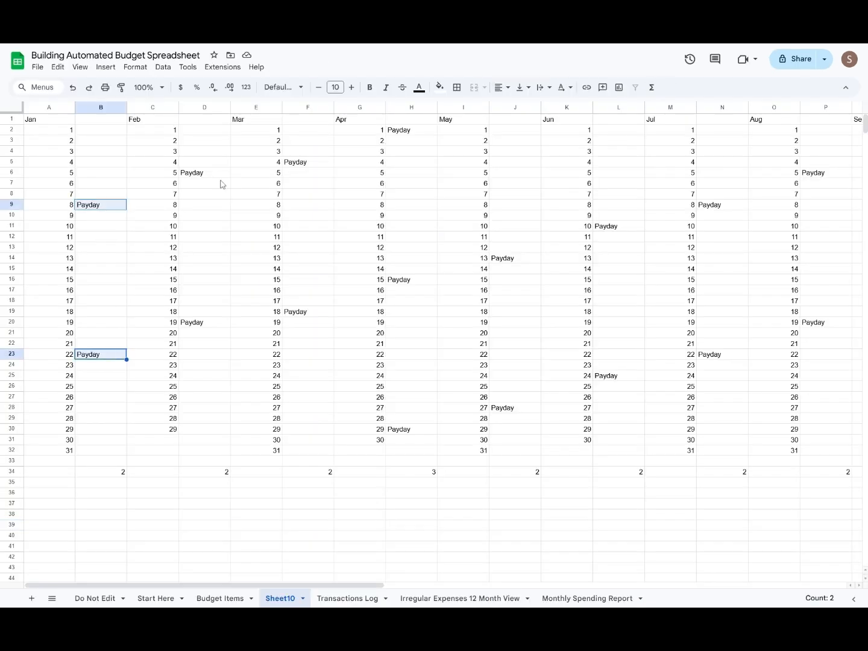
left_click(204, 173, "ctrl")
left_click(204, 323, "ctrl")
left_click(307, 162, "ctrl")
left_click(307, 311, "ctrl")
left_click(412, 280, "ctrl")
left_click(415, 431, "ctrl")
left_click(531, 259, "ctrl")
left_click(439, 87)
left_click(479, 158)
left_click(407, 502)
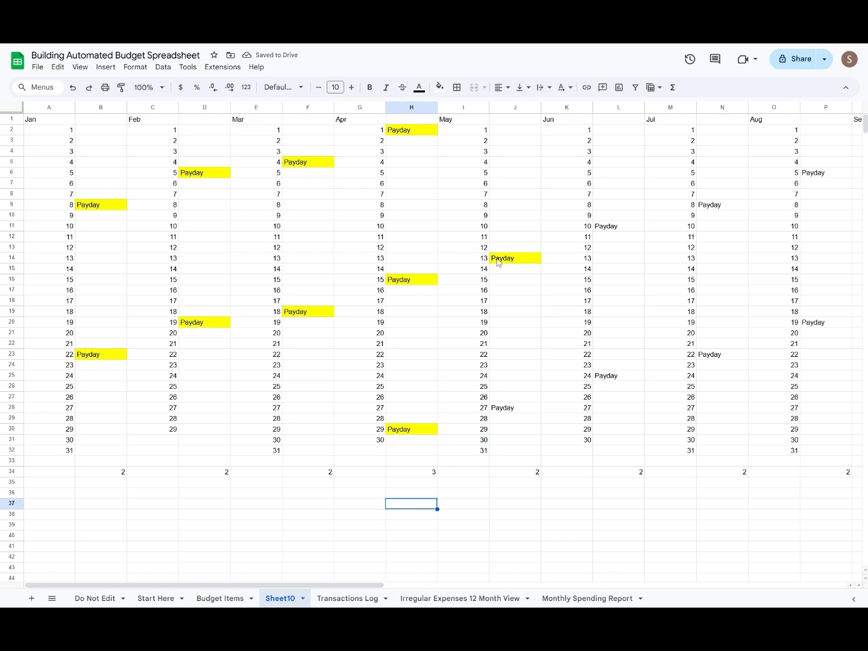
Step: On Budget Items, set the row count of the first two SEQUENCE functions in the C1 formula to 10
left_click(220, 598)
left_click(284, 598)
left_click(108, 205)
left_click(223, 597)
double_click(159, 129)
left_click(255, 119)
key("BackSpace")
key("BackSpace")
key("BackSpace")
key("BackSpace")
type("10")
left_click_drag(384, 119, 388, 119)
key("BackSpace")
key("BackSpace")
key("BackSpace")
key("BackSpace")
type("10")
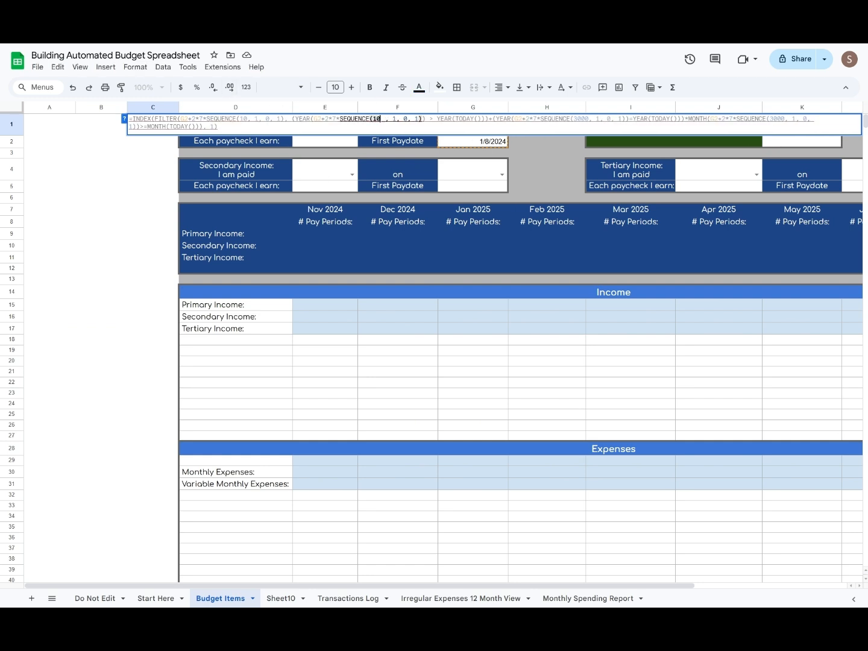
Step: Set the row count of the remaining two SEQUENCE functions in the C1 formula to 10 and apply the formula
left_click(584, 120)
key("BackSpace")
key("BackSpace")
key("BackSpace")
key("BackSpace")
type("10")
left_click(774, 120)
key("BackSpace")
key("BackSpace")
key("BackSpace")
key("BackSpace")
type("10")
left_click(221, 127)
key("Return")
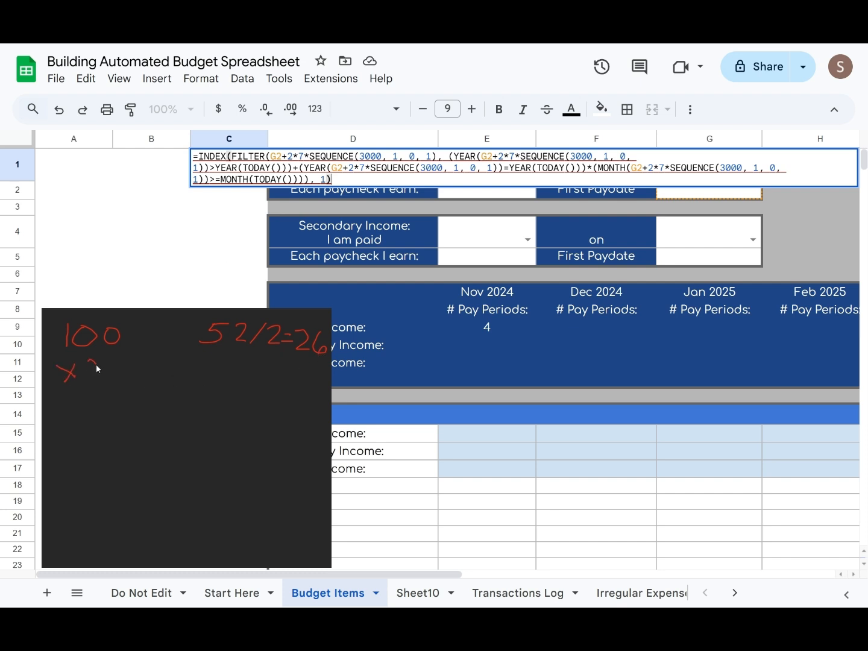
Step: Handwrite the multiplication of 100 by 26 with its product 2600 in the dark sketch area
left_click_drag(110, 367, 122, 376)
mouse_move(61, 389)
left_mouse_down()
mouse_move(127, 388)
mouse_move(115, 411)
mouse_move(127, 411)
left_mouse_up()
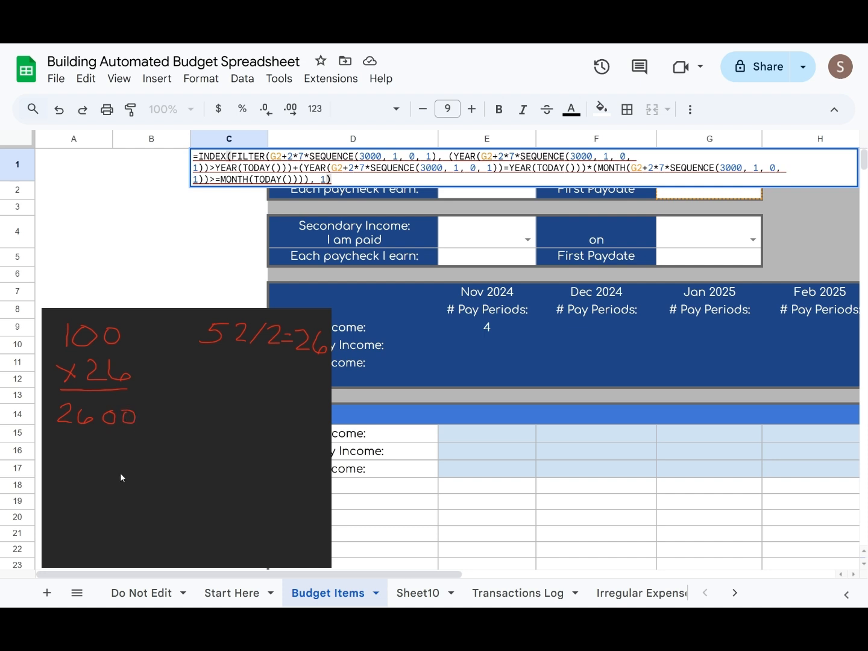
left_click_drag(108, 484, 108, 510)
left_click_drag(140, 491, 139, 493)
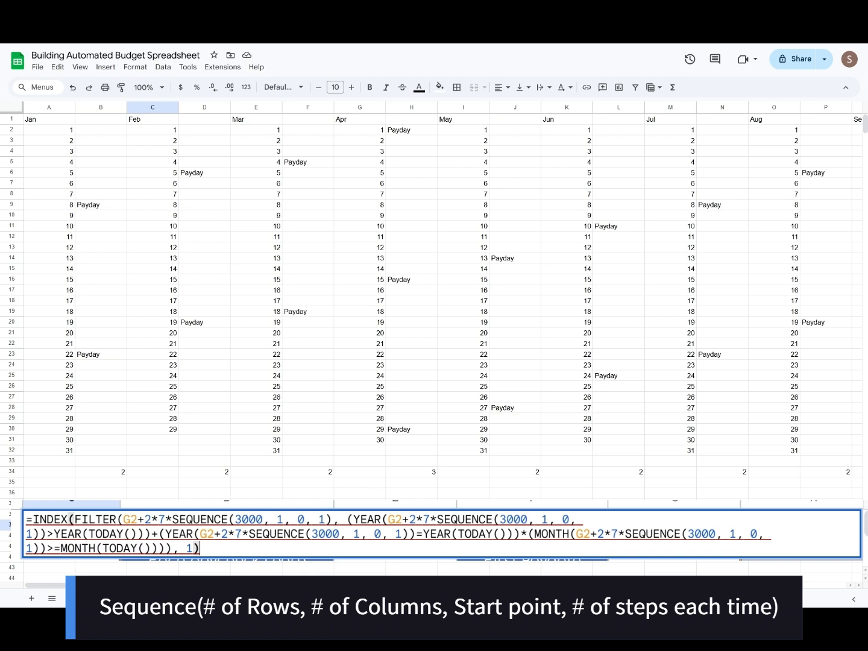
Step: On the payday calendar sheet, insert one blank column before Feb and one before Mar
right_click(152, 108)
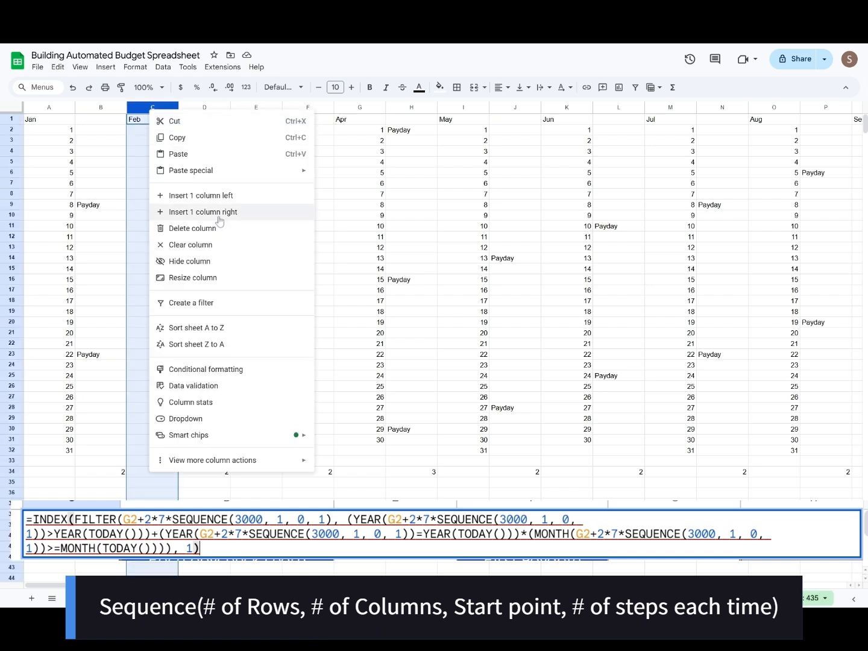
left_click(219, 218)
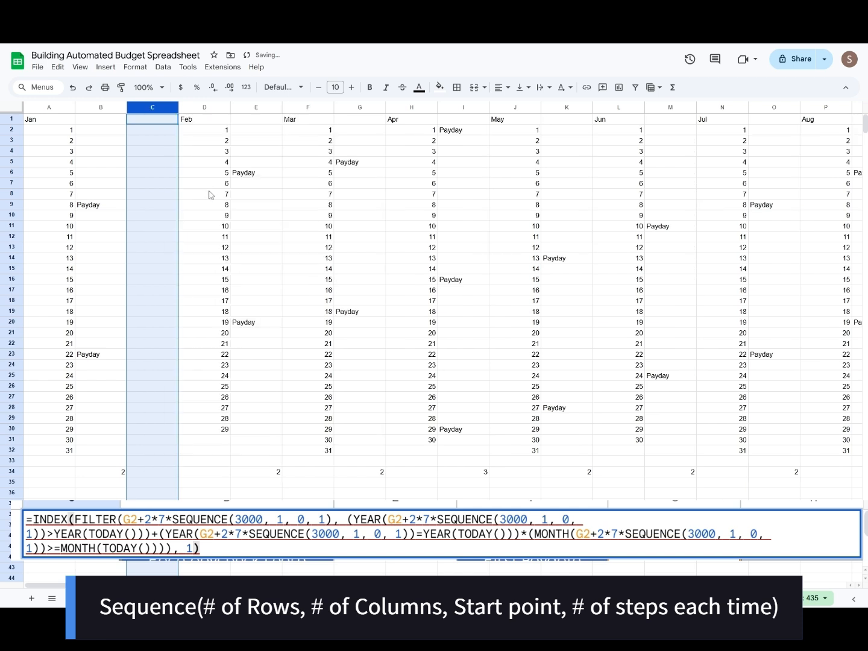
left_click(209, 195)
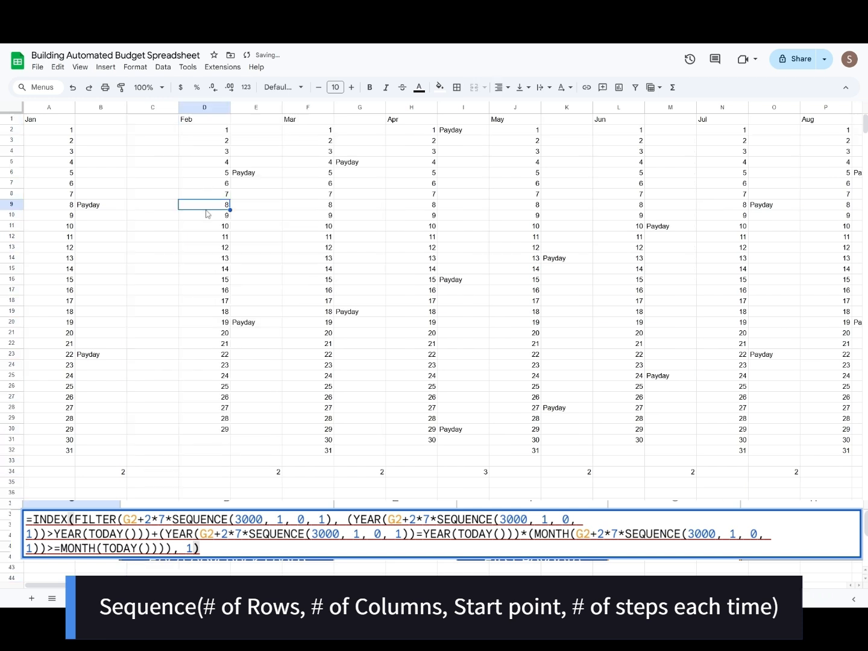
right_click(298, 109)
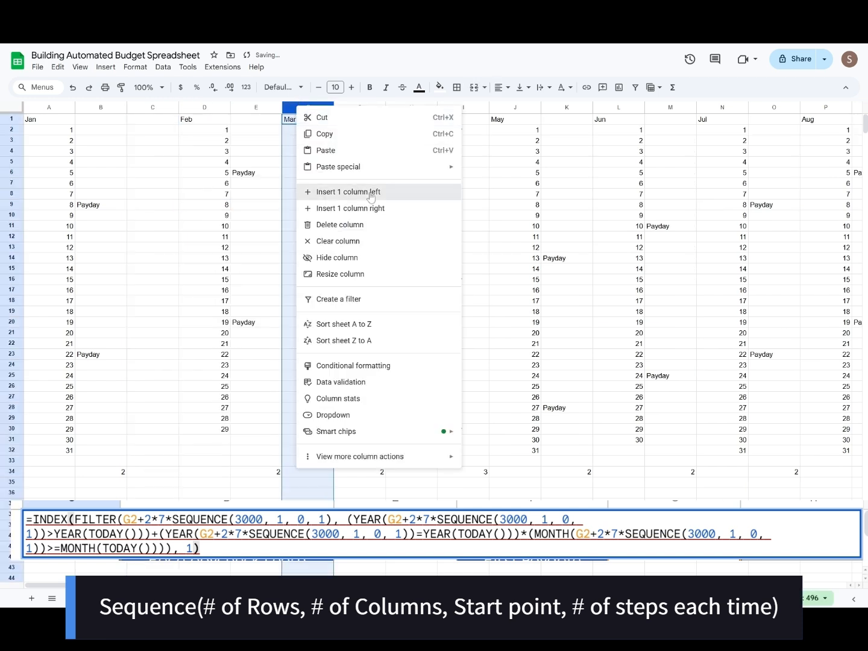
left_click(314, 192)
left_click(314, 283)
Step: Number the January paydays in column C, entering 0 beside the 8th and 1 beside the 22nd
left_click(148, 208)
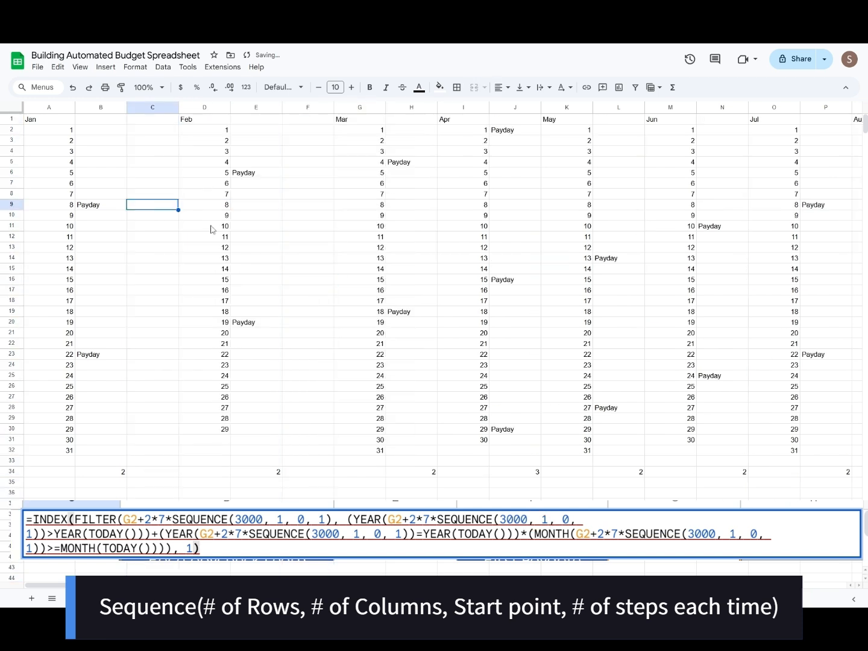
key("Return")
left_click(135, 357)
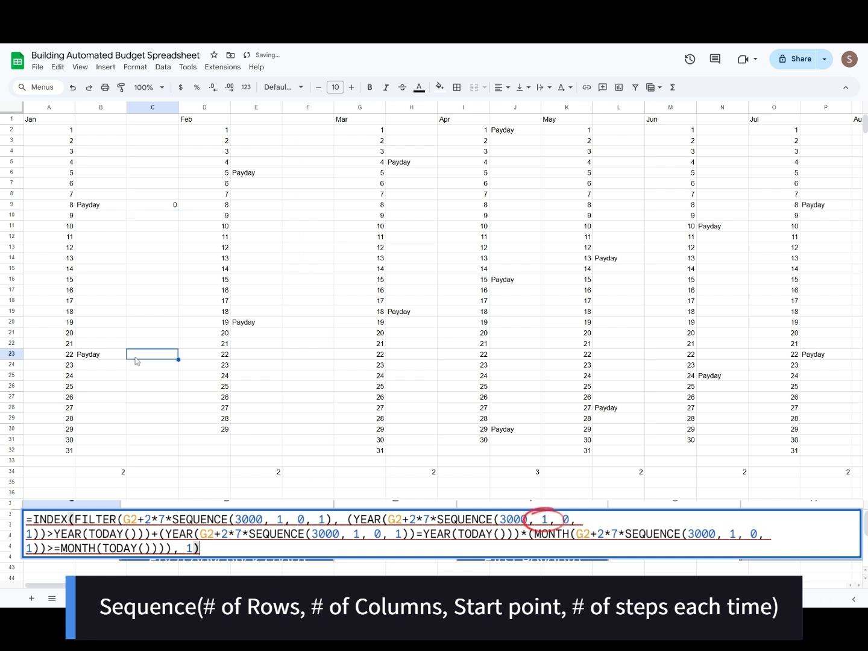
type("1")
key("Return")
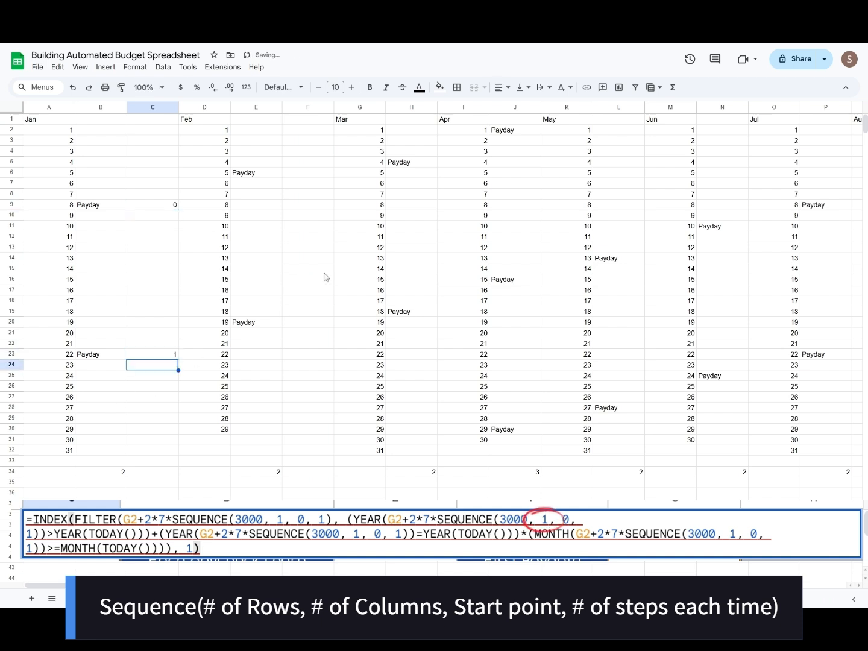
Step: Number the February paydays in column F, entering 2 beside the 5th and 3 beside the 19th
left_click(314, 178)
type("2")
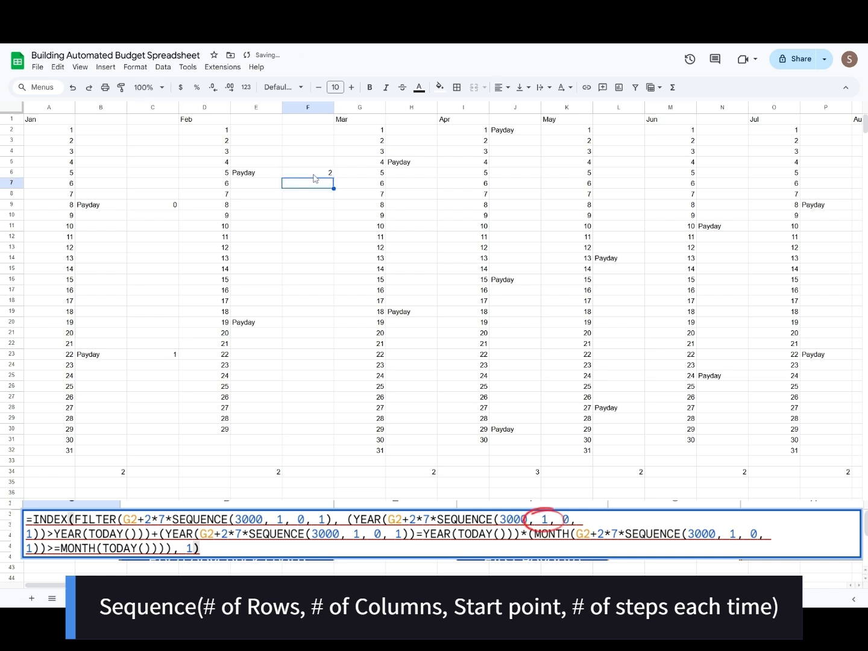
left_click(301, 331)
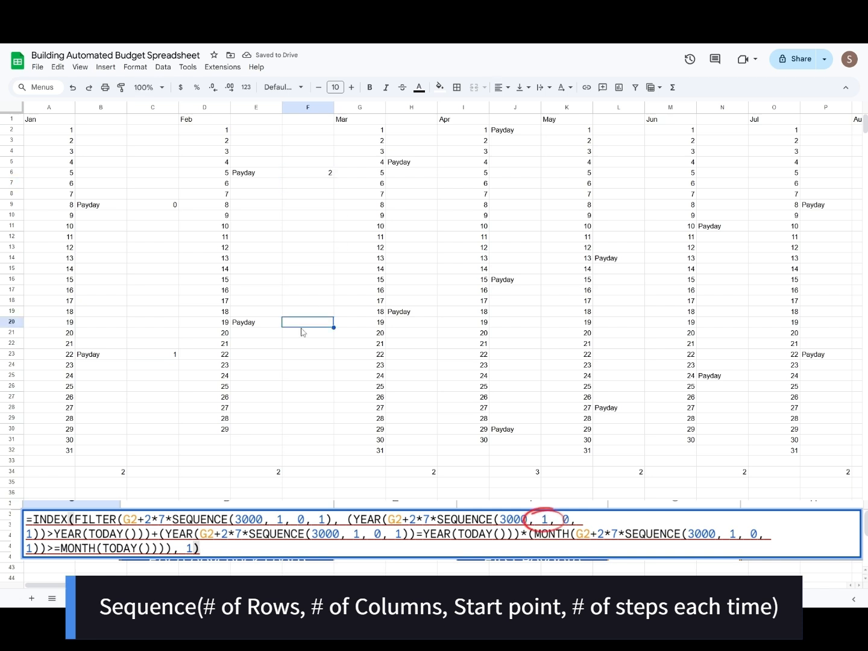
type("3")
key("Return")
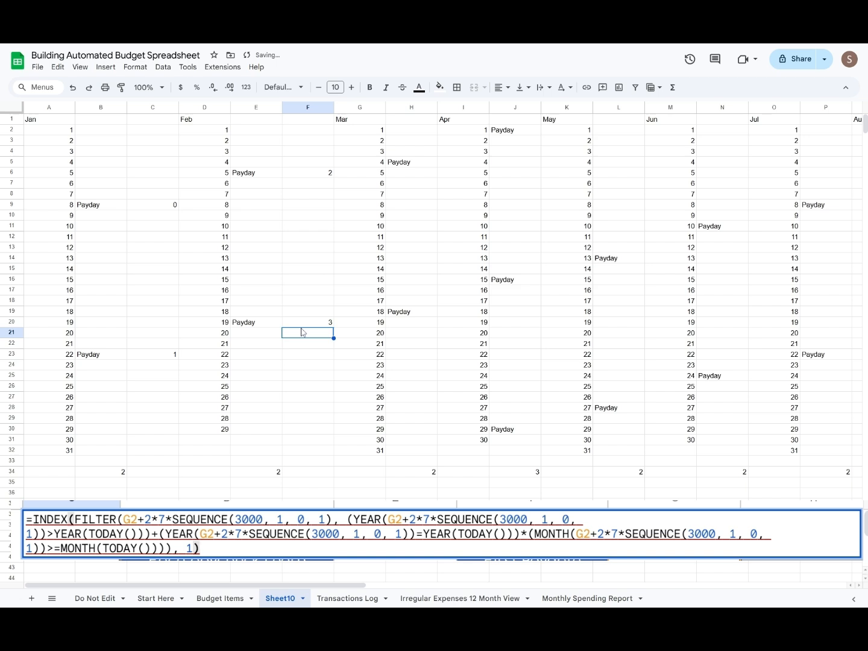
left_click(305, 322)
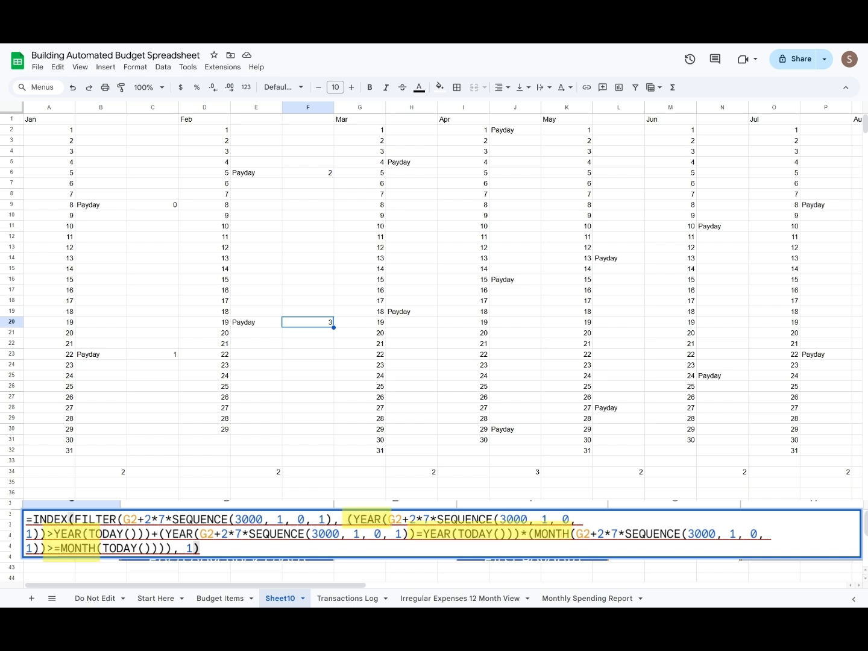
Step: Insert one blank column before Feb and enter Jan 2024 in it beside the January 8 payday
left_click(206, 107)
right_click(206, 107)
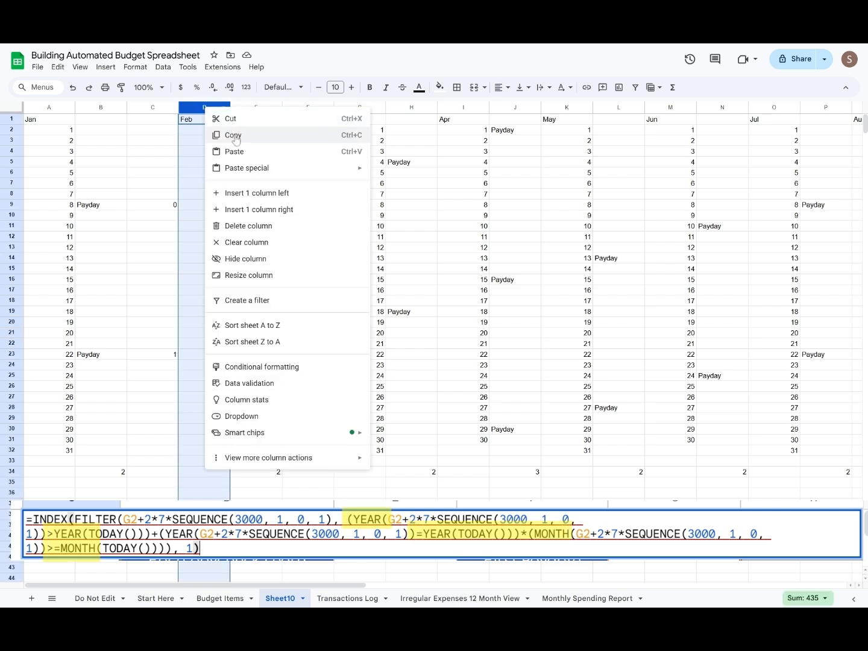
left_click(258, 192)
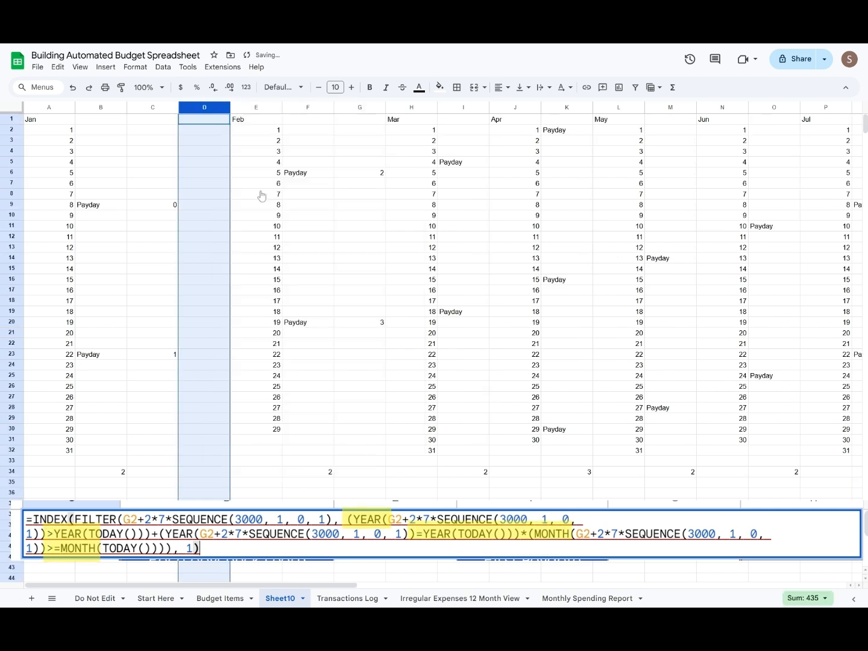
left_click(217, 208)
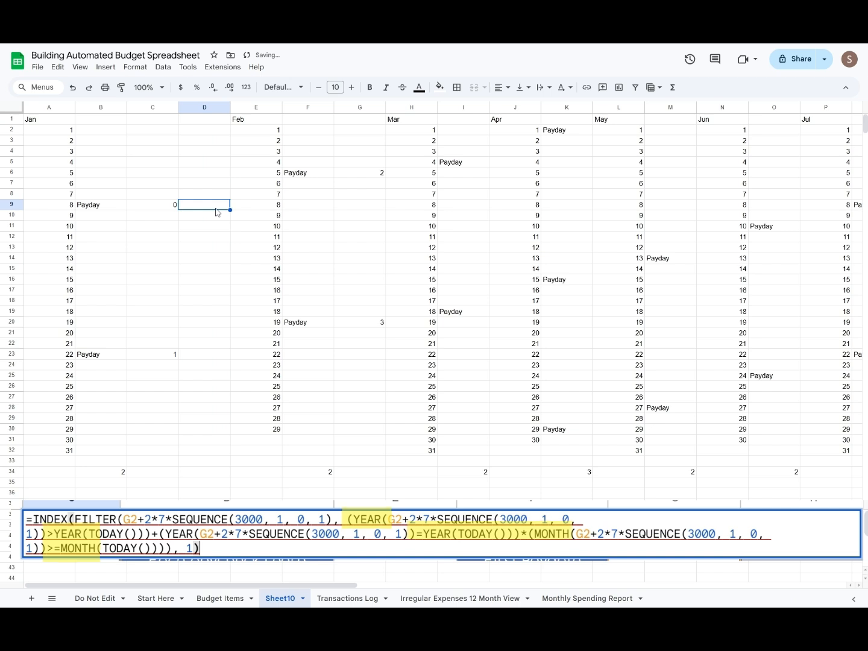
type("jAN 2024")
key("Return")
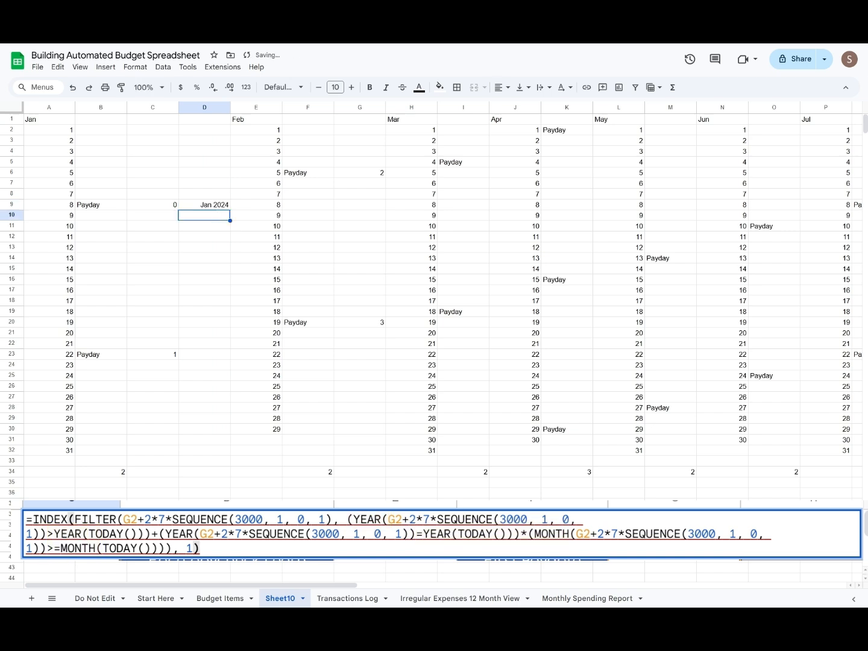
Step: Enter Jan 2024 beside the January 22 payday in D23 and NO in D34
left_click(213, 358)
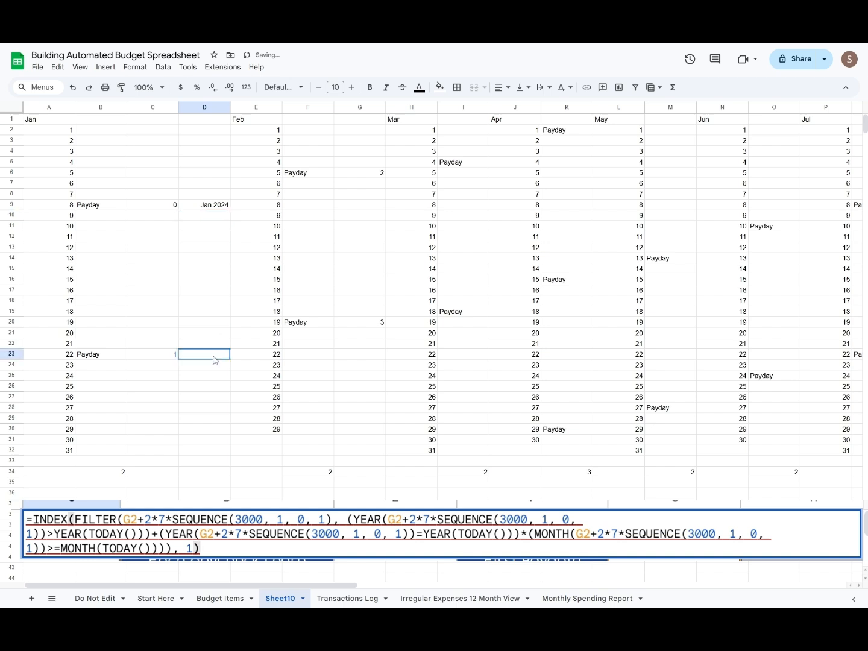
type("jN")
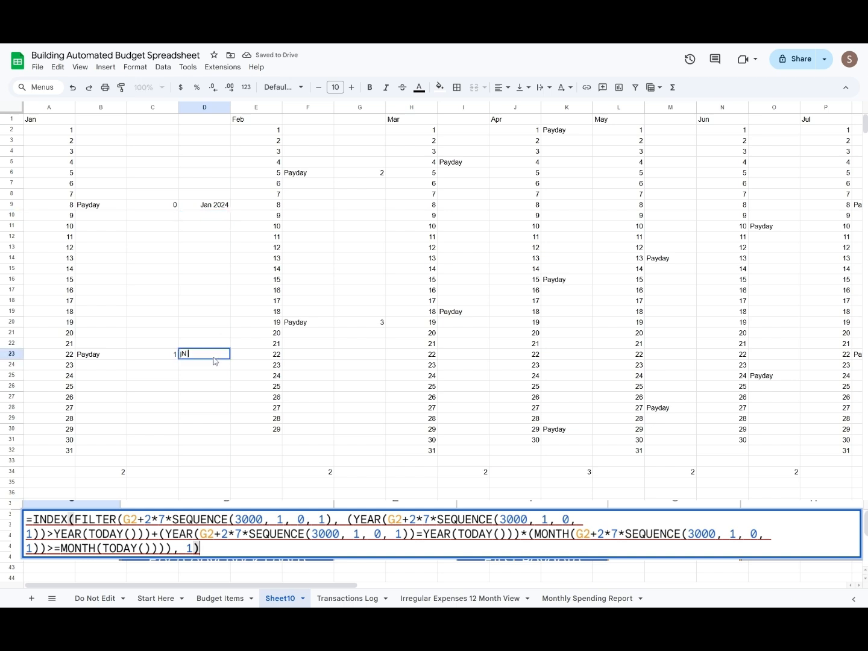
key("BackSpace")
key("BackSpace")
type("Jan 2024")
key("Return")
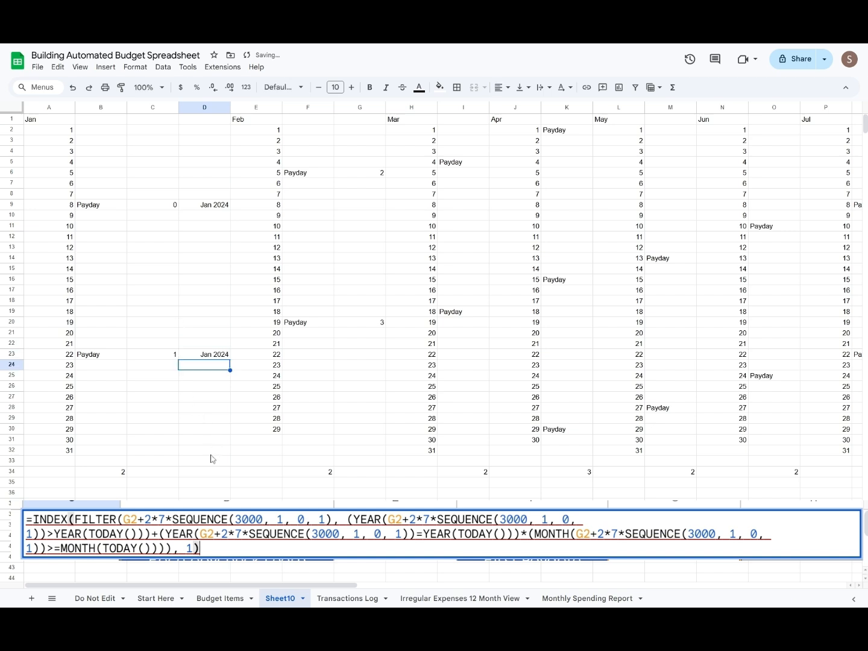
left_click(206, 475)
type("NO")
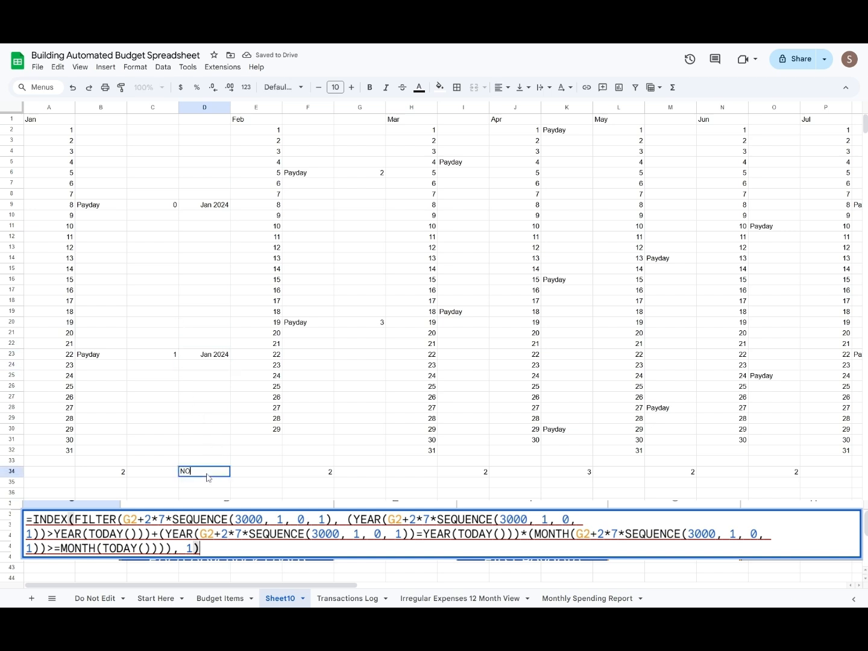
key("Return")
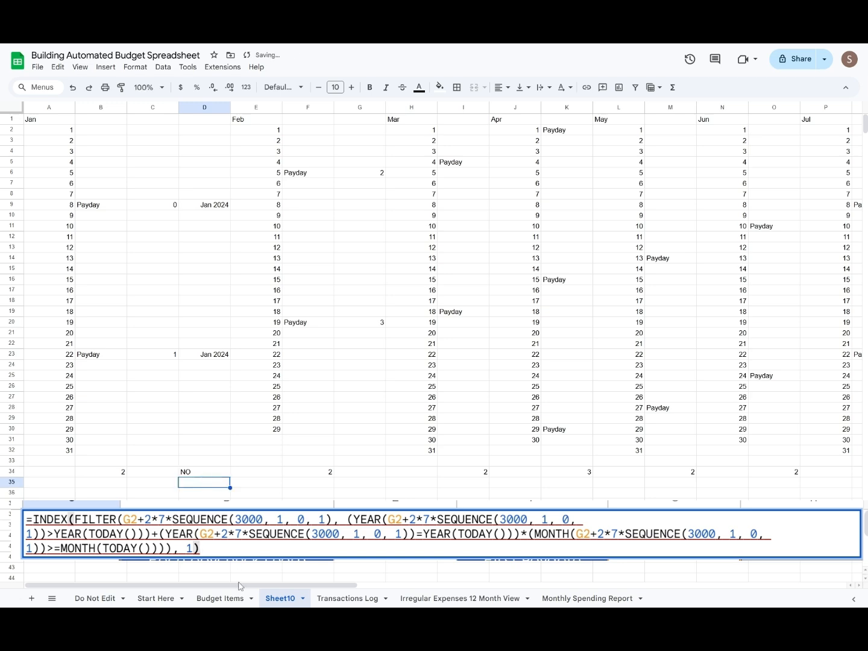
Step: Insert one blank column before Dec and enter Nov 2024 in it beside the November 11 payday
left_click_drag(241, 584, 606, 584)
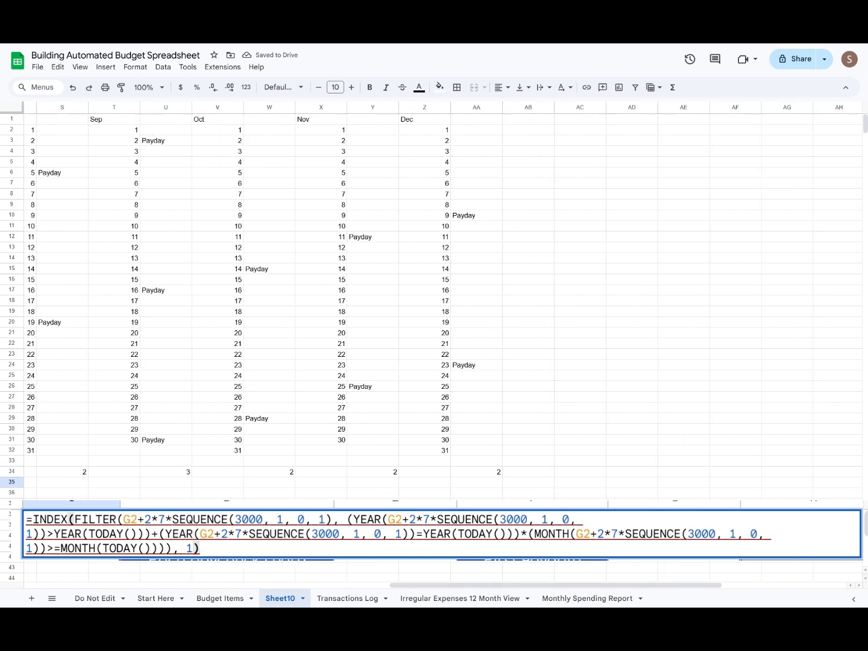
left_click(372, 107)
right_click(421, 108)
left_click(469, 193)
left_click(408, 238)
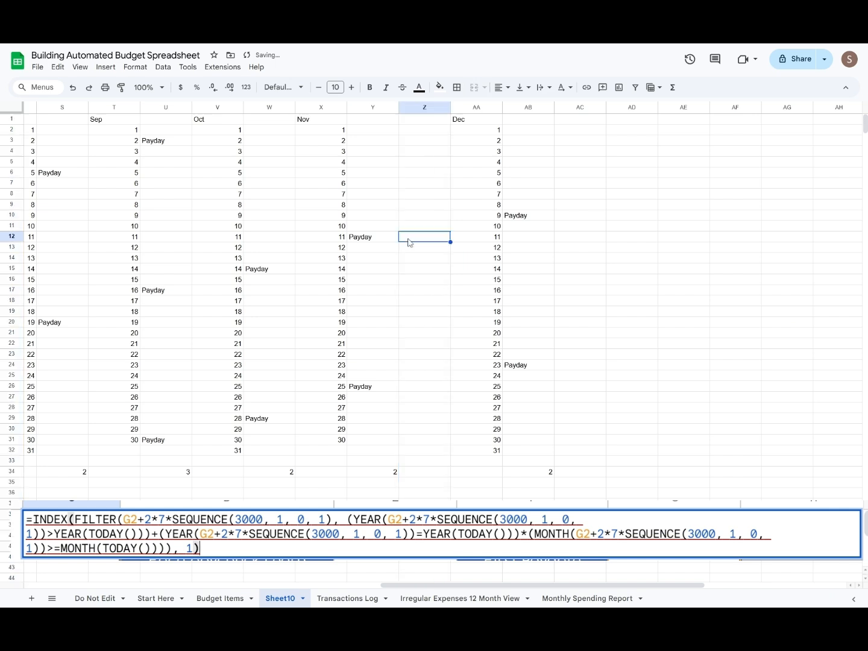
type("Nov 2024")
key("Return")
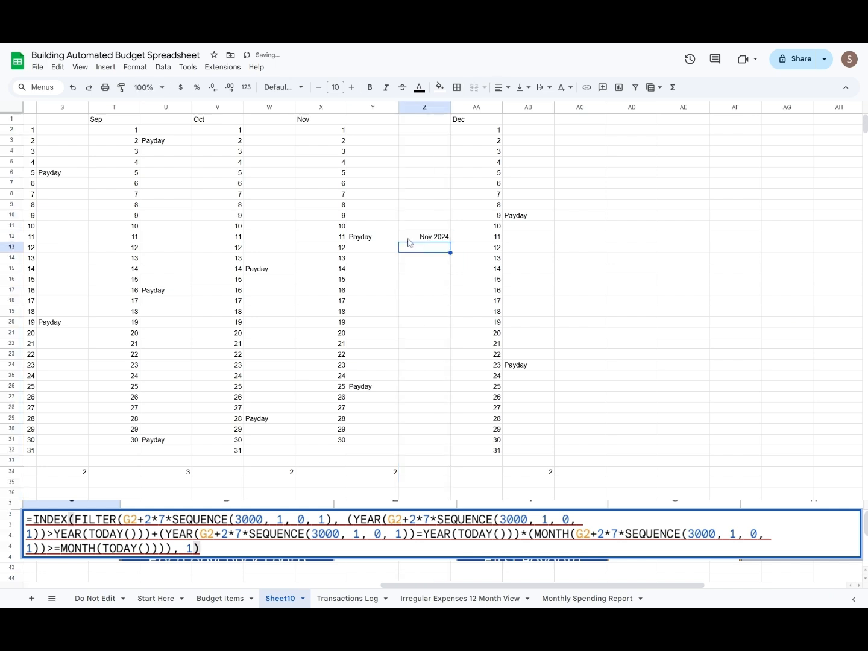
Step: Enter Nov 2024 beside the November 25 payday in Z26 and YES in Z34
left_click(426, 384)
type("Nov 2024")
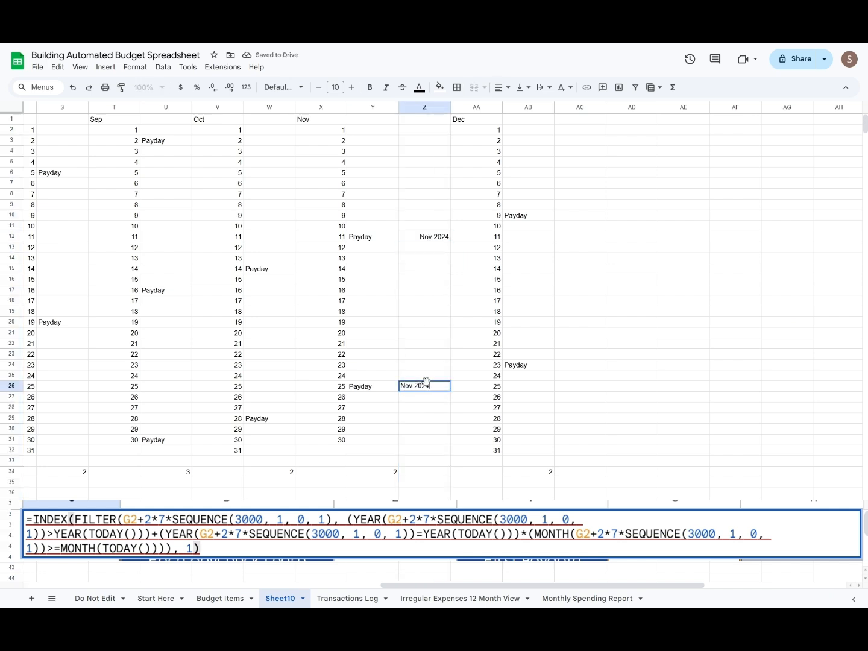
key("Return")
left_click(420, 472)
type("YES")
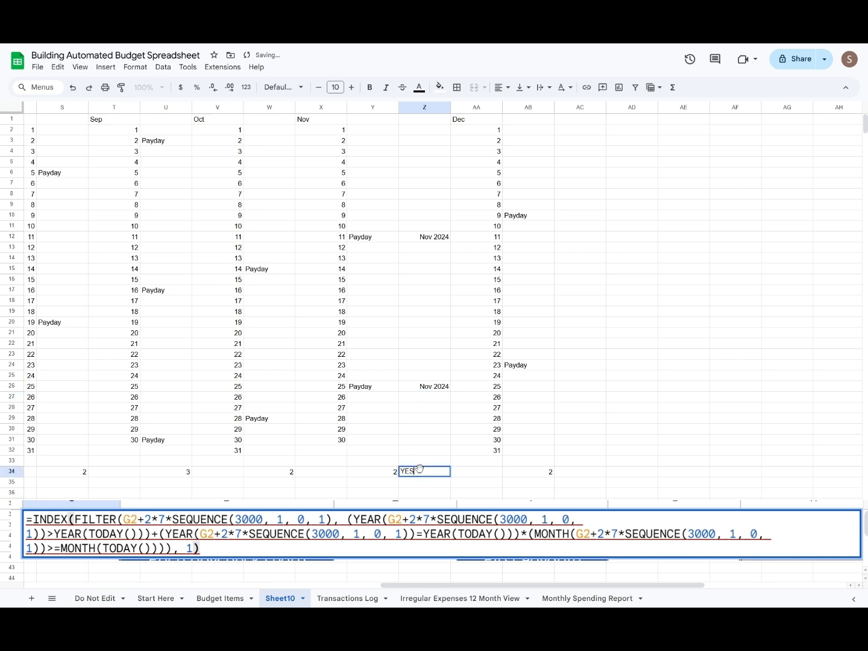
key("Return")
left_click(424, 514)
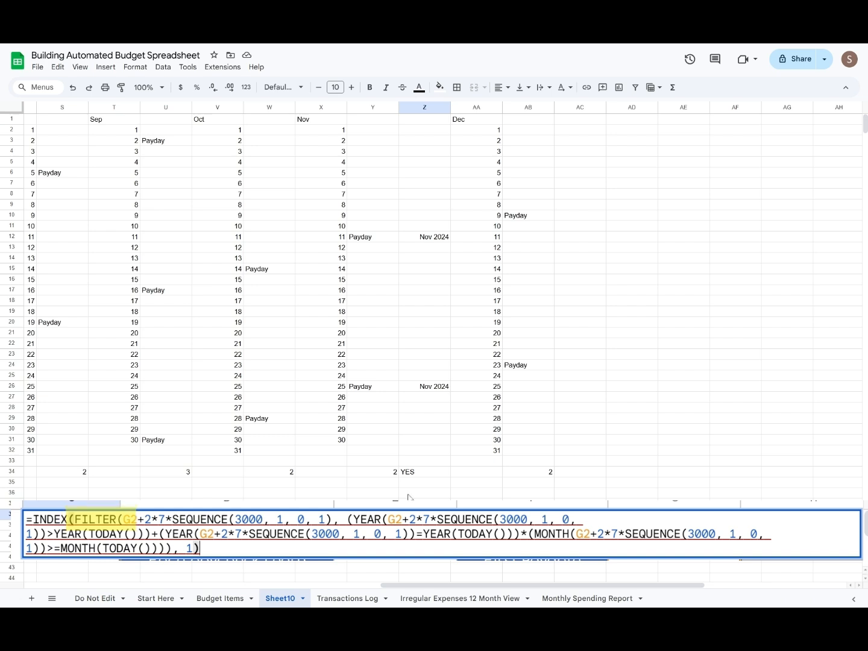
Step: Highlight the November 11 payday cells X12:Z12 with a yellow fill
left_click_drag(317, 241, 417, 239)
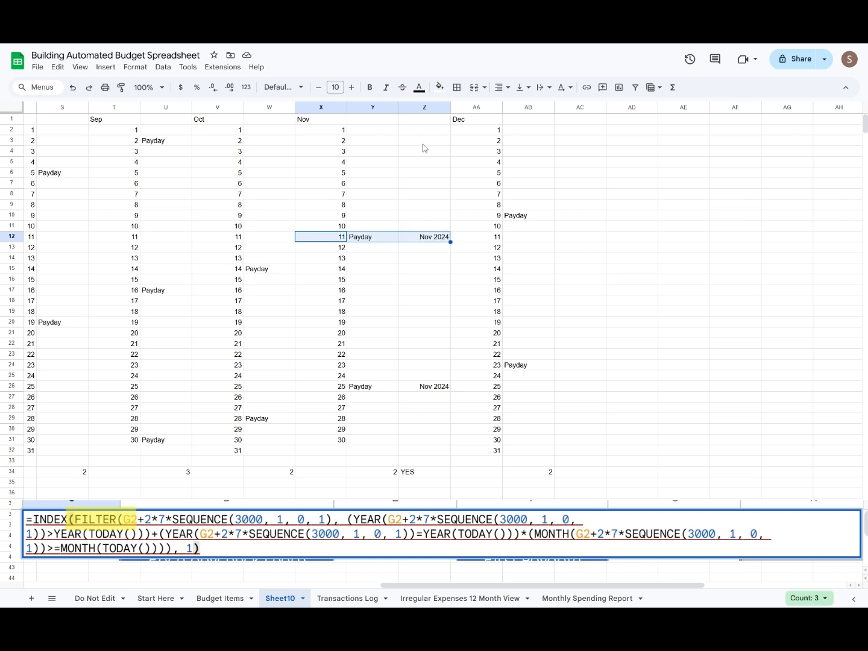
left_click(439, 87)
left_click(477, 137)
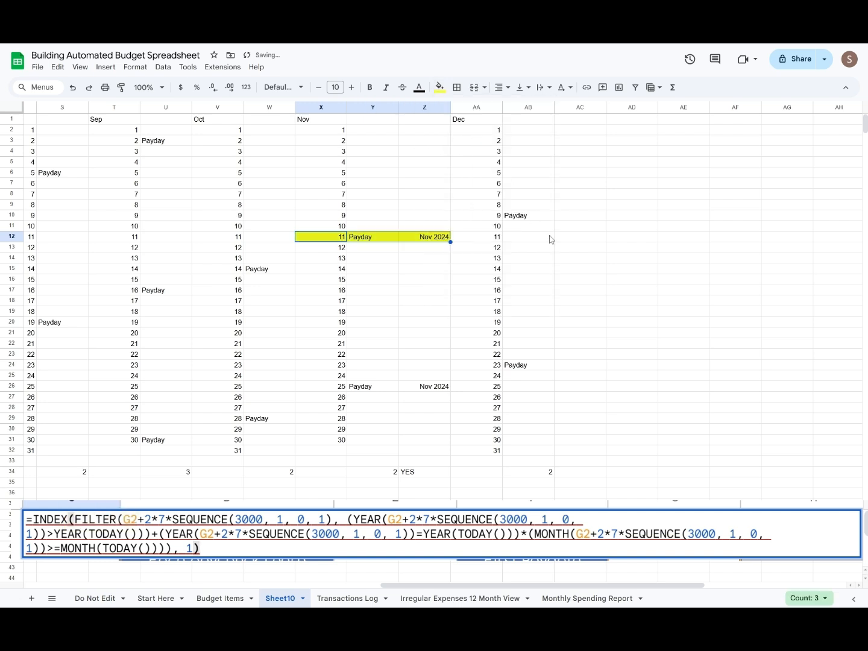
left_click(565, 238)
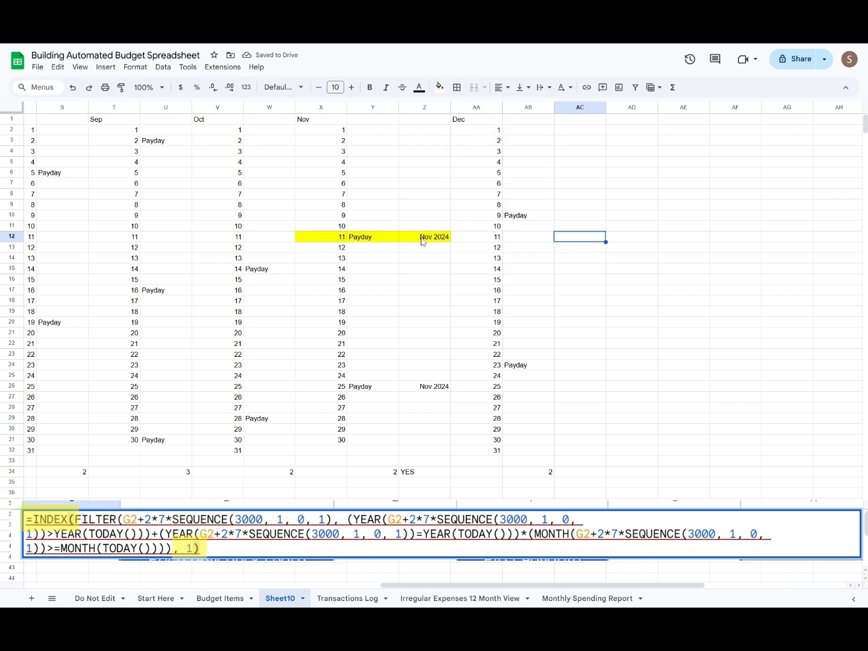
Step: In cell C2 of Budget Items, write the formula =ARRAYFORMULA(C1 + (SEQUENCE(44, 1, 0, 2) * 7))
left_click(218, 598)
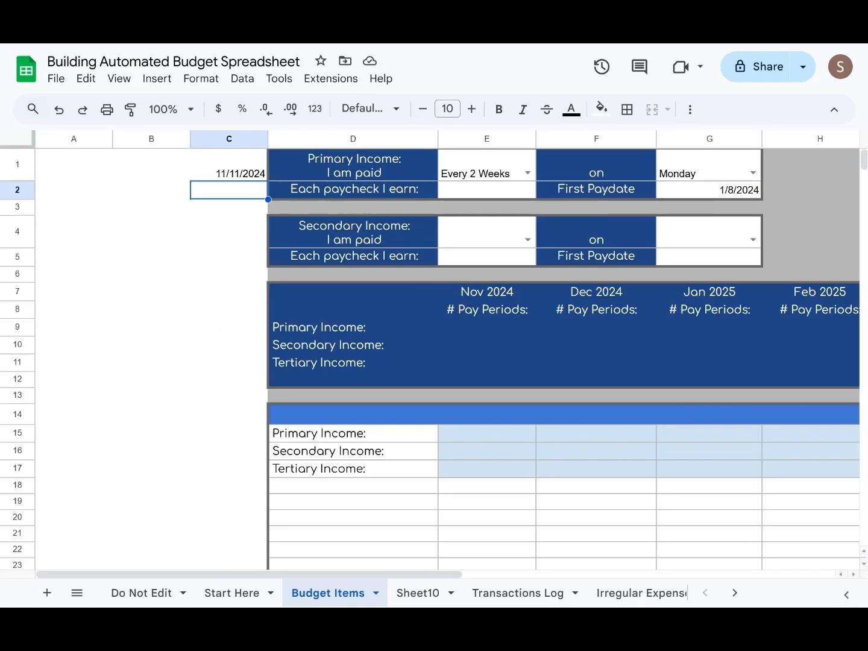
left_click(418, 314)
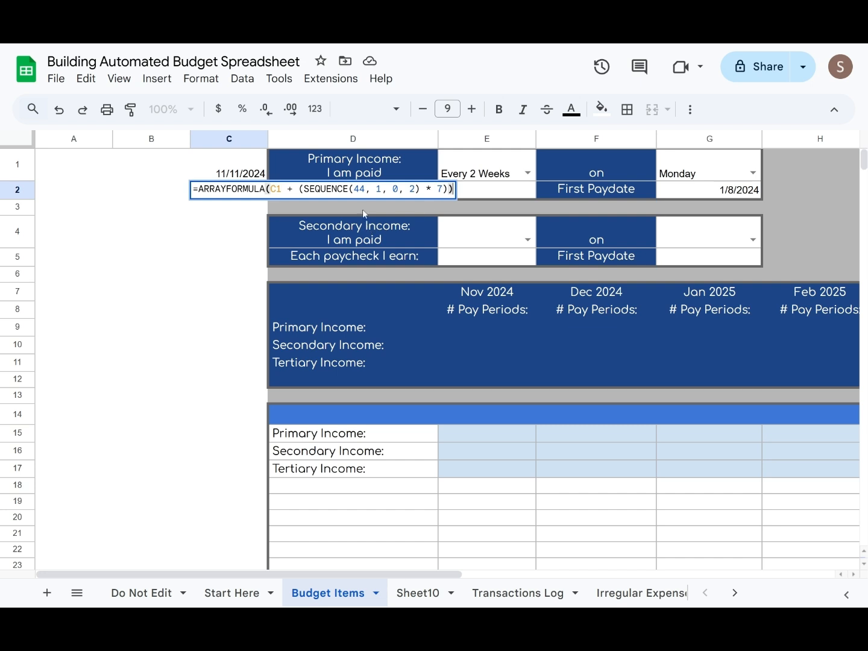
Step: Try 30 as the SEQUENCE row count in the C2 formula and set it back to 44
left_click(365, 190)
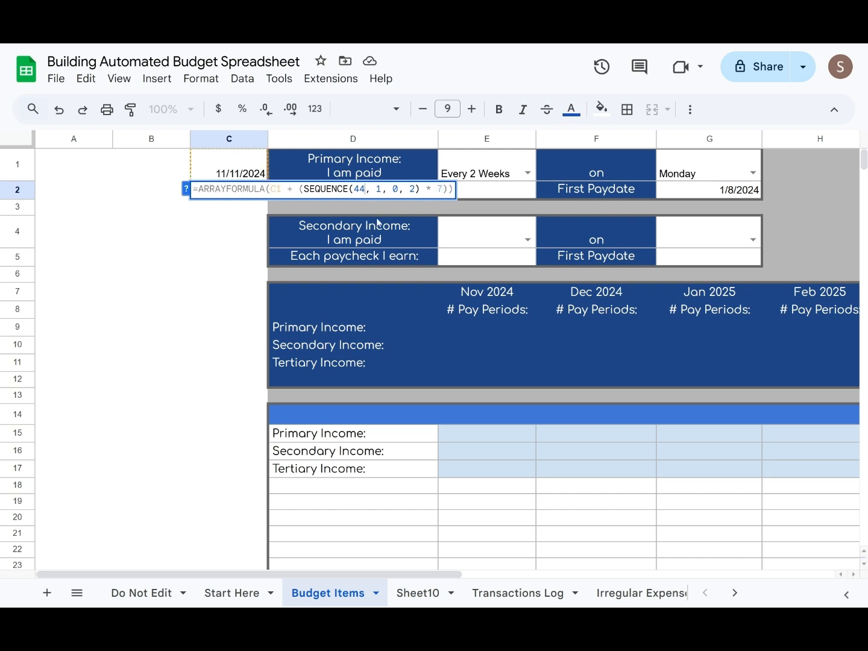
key("BackSpace")
key("BackSpace")
type("30")
left_click(453, 190)
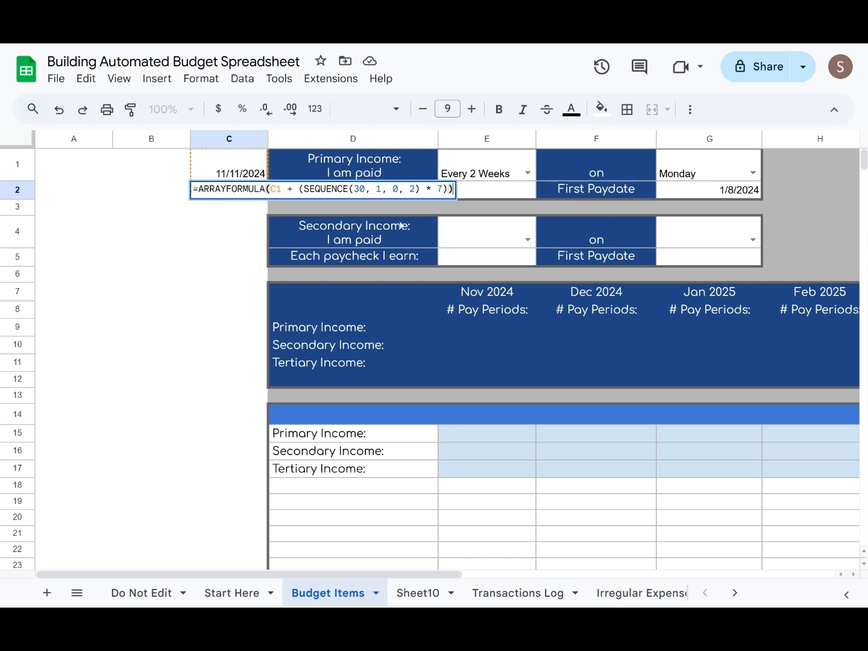
left_click(369, 189)
key("BackSpace")
key("BackSpace")
type("44")
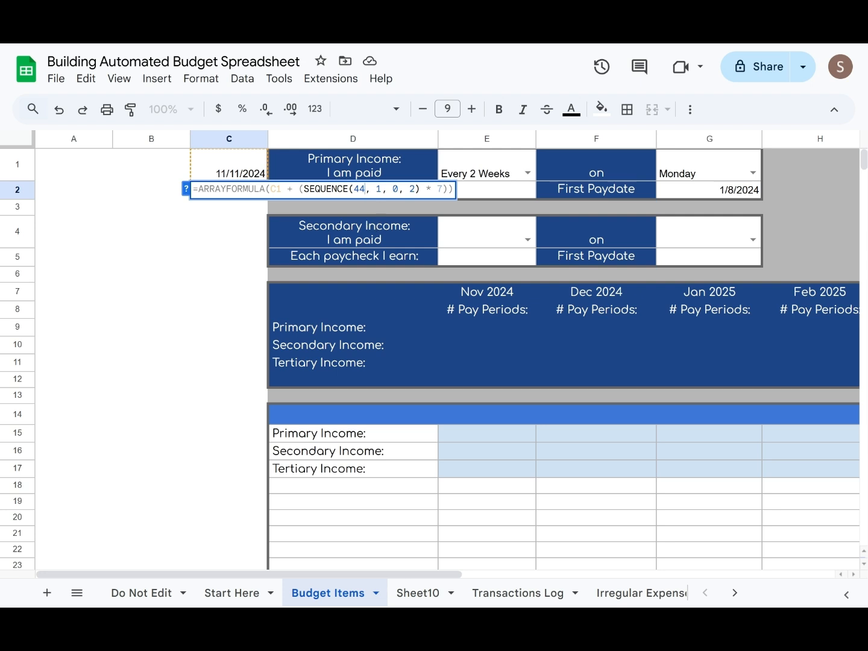
Step: Try a SEQUENCE step of 1 with a multiplier of 14 in the C2 formula
left_click(415, 190)
key("BackSpace")
type("1")
left_click(442, 190)
key("BackSpace")
type("14")
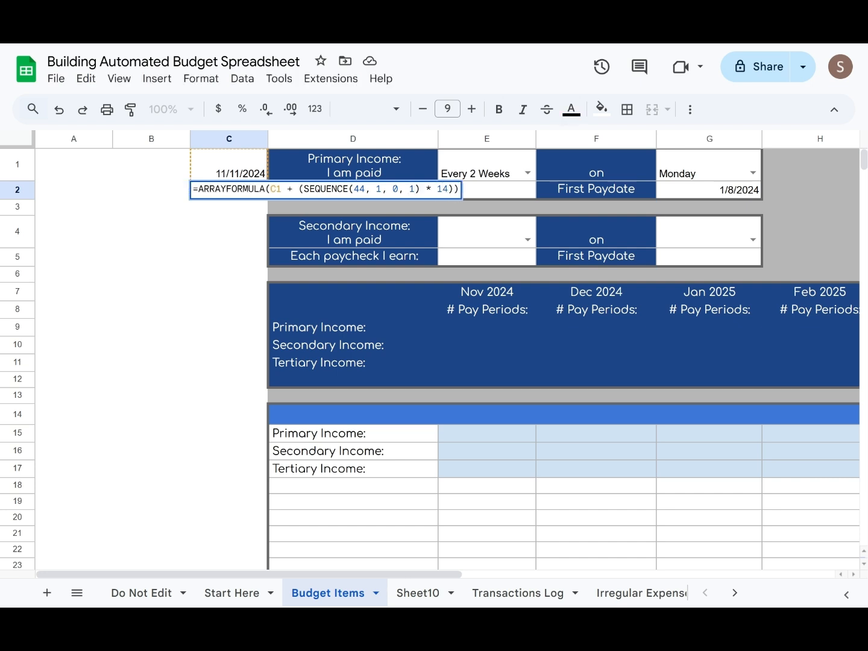
Step: Return the C2 formula to a SEQUENCE step of 2 and a multiplier of 7
left_click(415, 191)
key("BackSpace")
type("2")
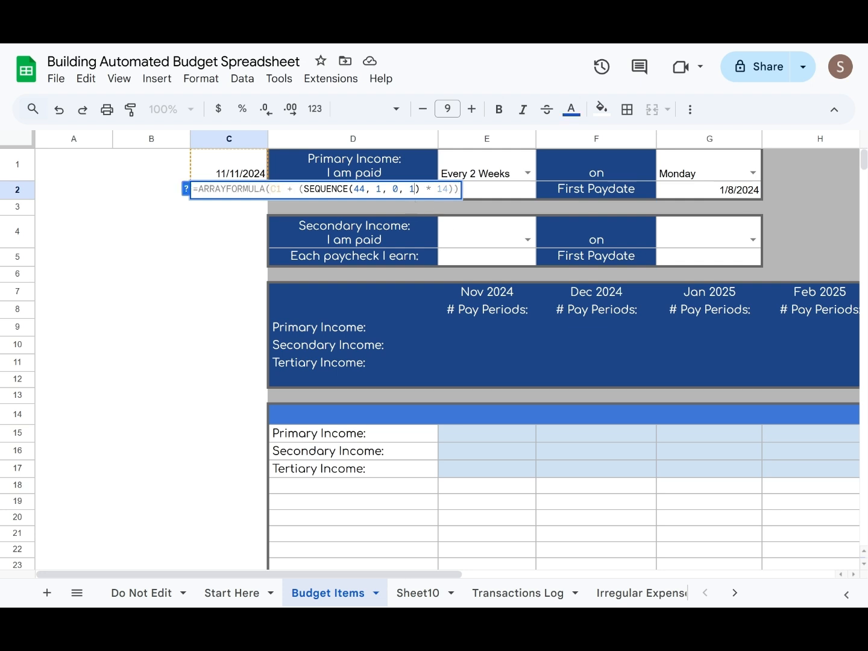
left_click(446, 194)
key("BackSpace")
key("BackSpace")
type("7")
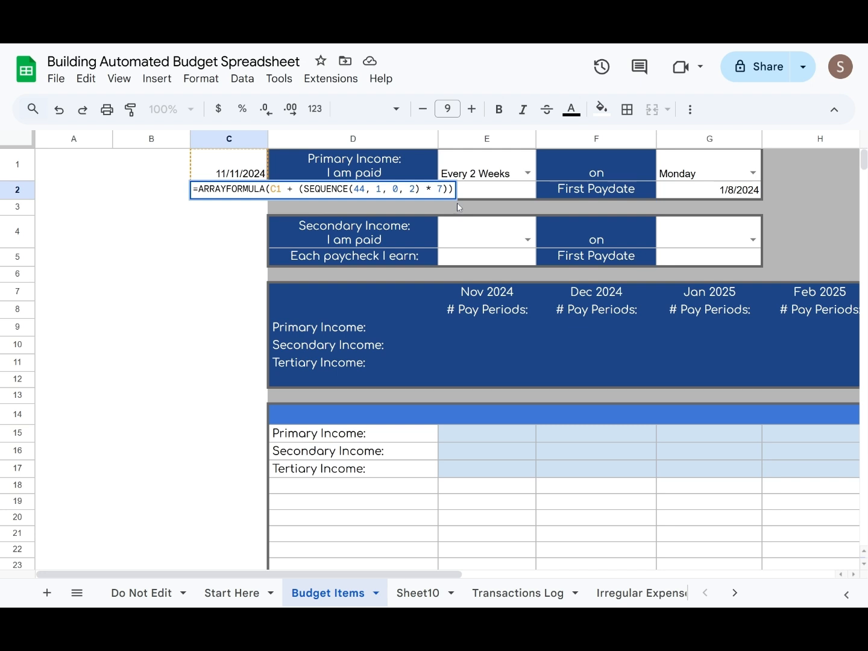
Step: Apply the ARRAYFORMULA in C2 and review the biweekly paydates down column C
left_click(454, 191)
key("Return")
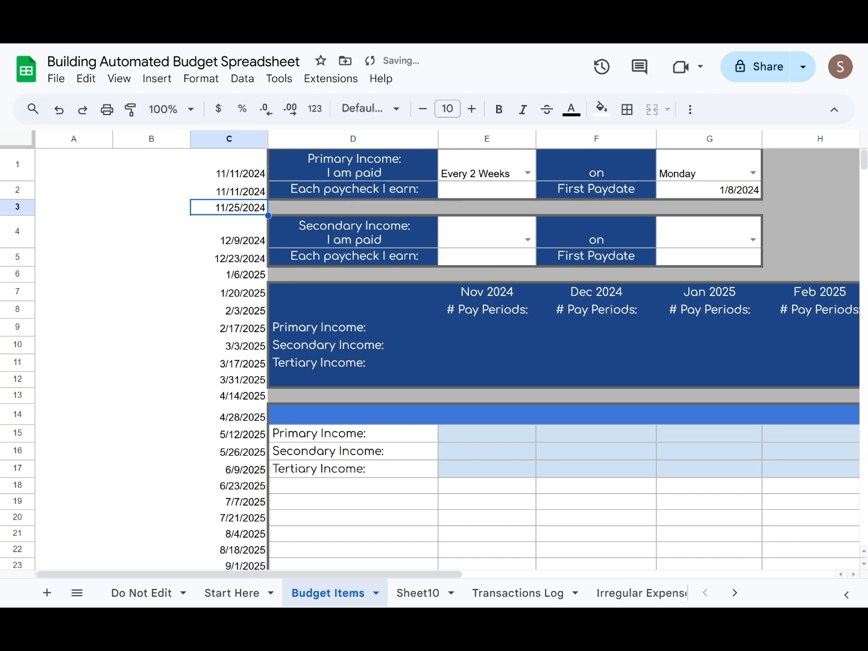
scroll(382, 464, "down", 5)
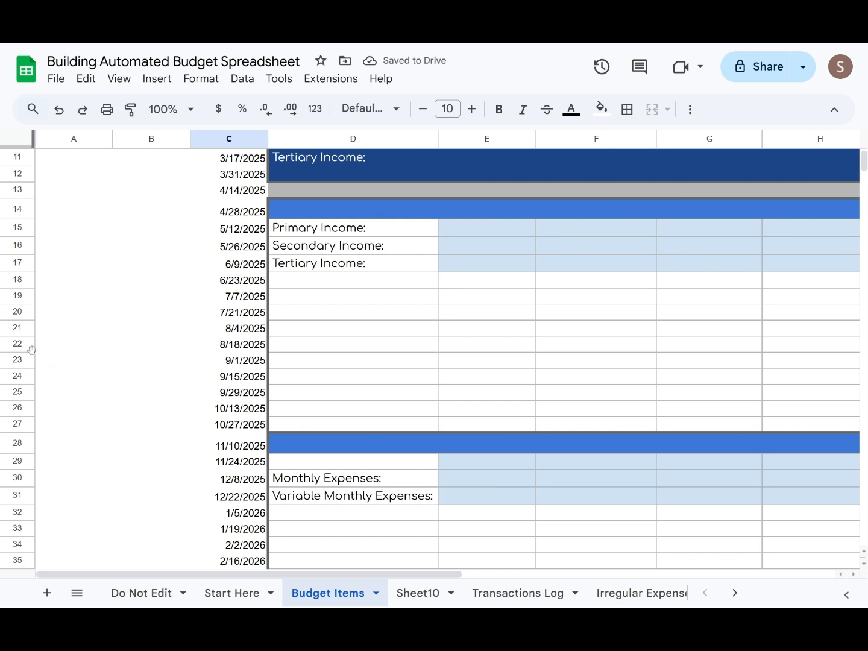
left_click(19, 343)
right_click(20, 344)
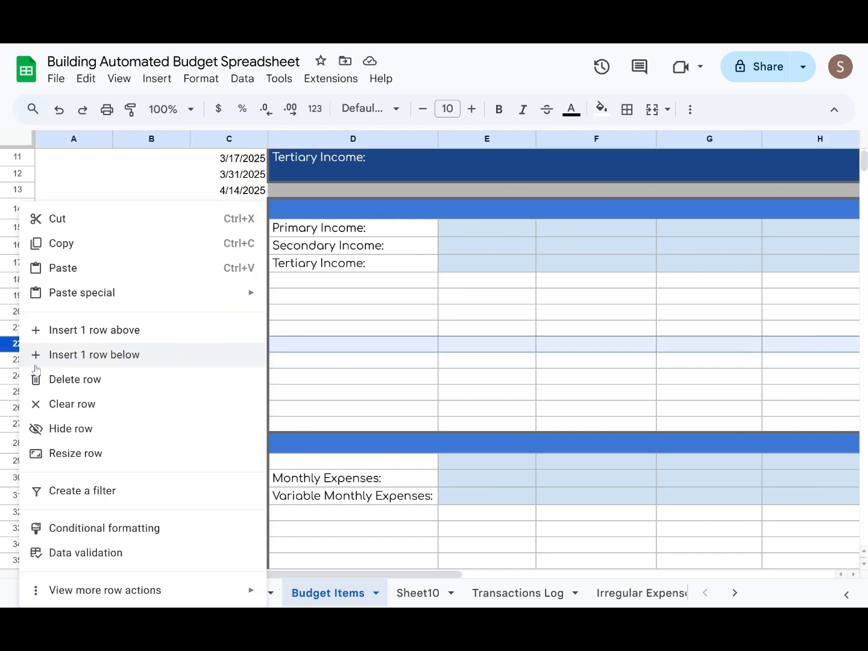
left_click(51, 380)
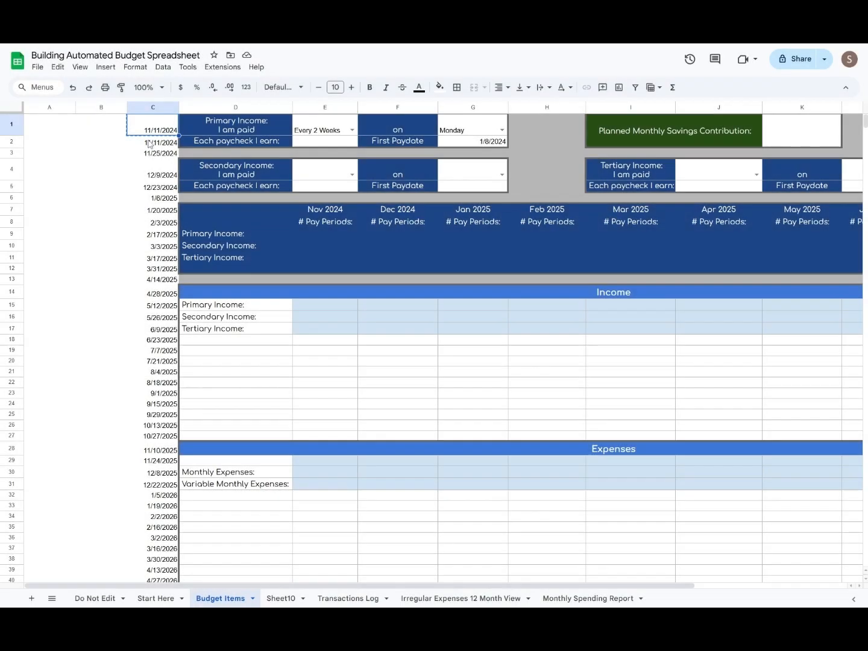
Step: Copy the C1 formula into B1 and change its four first-paydate references to G5
double_click(154, 128)
key("Return")
double_click(144, 128)
key("BackSpace")
key("5")
left_click(276, 119)
key("BackSpace")
type("5")
left_click(481, 118)
key("BackSpace")
type("5")
left_click(676, 118)
key("BackSpace")
type("5")
key("Return")
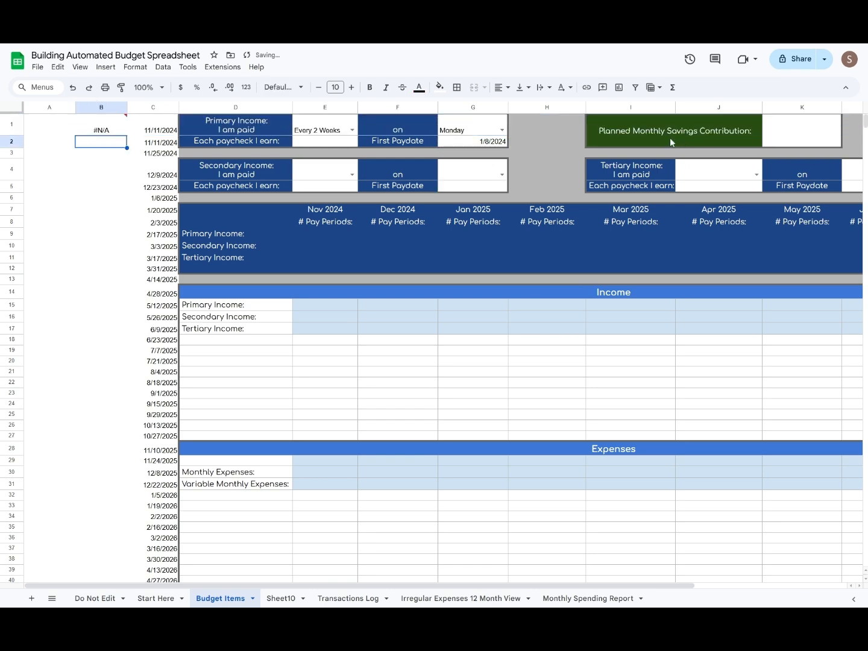
Step: Enter 1/8/2024 as the Secondary Income First Paydate in G5
left_click(470, 187)
type("1/8/2024")
key("Return")
Step: Format columns A and B as dates
left_click_drag(99, 108, 59, 108)
left_click(135, 67)
mouse_move(222, 110)
left_click(314, 287)
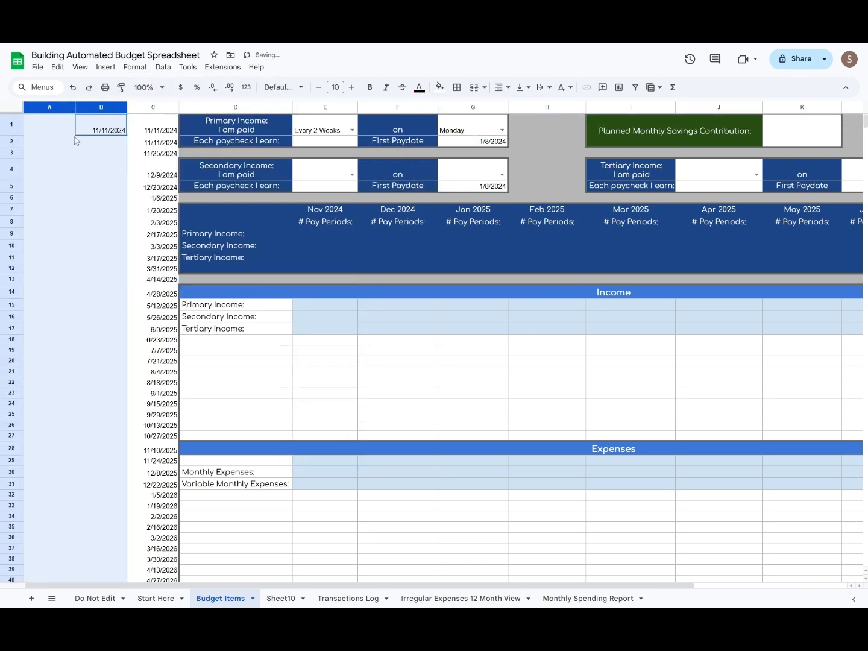
Step: Try linking A1 to the secondary start date with =B1
left_click(91, 127)
left_click(56, 130)
type("=B1")
key("Return")
Step: Copy the full formula text from B1 and paste it over the content of A1
double_click(96, 127)
key("ctrl+a")
key("ctrl+c")
key("Return")
double_click(58, 127)
key("ctrl+a")
key("ctrl+v")
Step: Change the four first-paydate references in A1's formula from column G to L5
left_click(83, 119)
key("BackSpace")
type("l")
key("BackSpace")
type("L")
left_click(221, 119)
key("BackSpace")
type("L")
left_click(426, 119)
key("BackSpace")
type("L")
left_click(622, 119)
key("BackSpace")
type("L")
key("Return")
Step: Enter 1/8/2024 as the Tertiary Income First Paydate in L5
left_click(845, 189)
type("1/8/2024")
key("Return")
left_click_drag(602, 585, 512, 586)
Step: Paste only the formula of C2 into B2 and A2 to generate the secondary and tertiary paydate lists
left_click(153, 143)
key("ctrl+c")
right_click(94, 143)
mouse_move(145, 204)
left_click(286, 240)
double_click(120, 143)
key("Return")
right_click(44, 143)
mouse_move(93, 204)
left_click(256, 239)
double_click(55, 144)
key("Return")
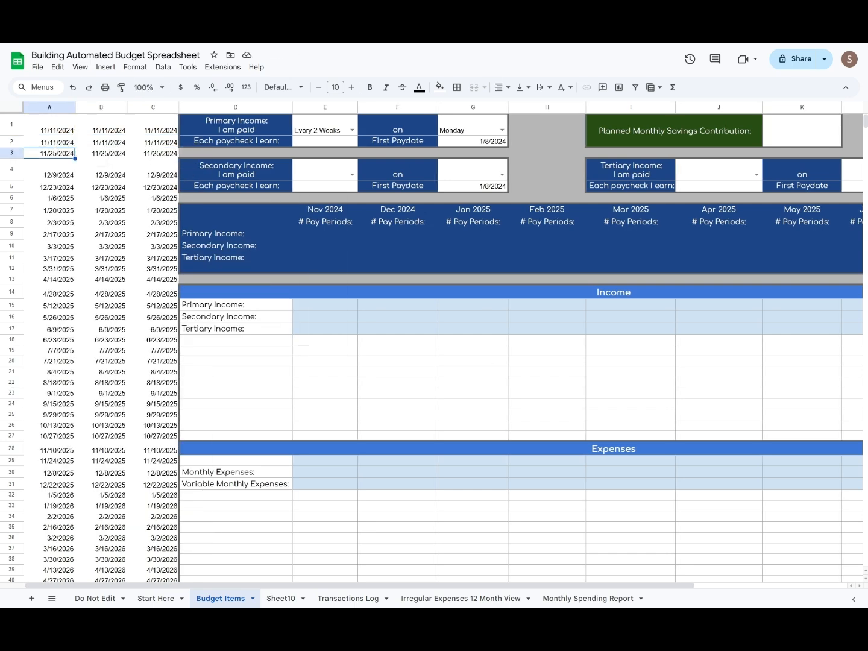
Step: Replace the end of the E9 formula with a nested IF testing $E$1="Every 2 Weeks" that leads into a COUNTIFS
double_click(325, 234)
left_click(833, 234)
key("BackSpace")
key("BackSpace")
type("IF($E$1")
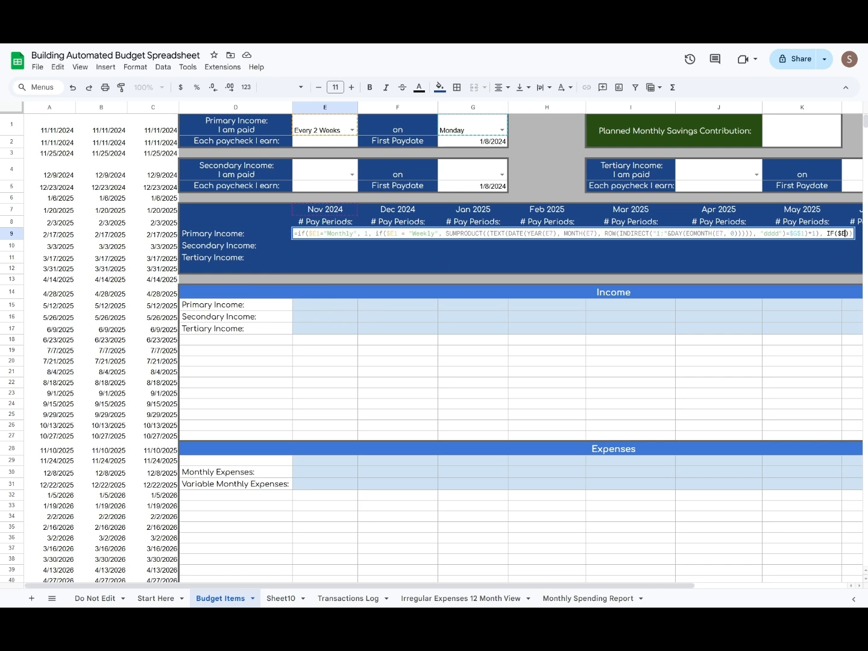
type("=\"Every 2 Weeks\", COUNT")
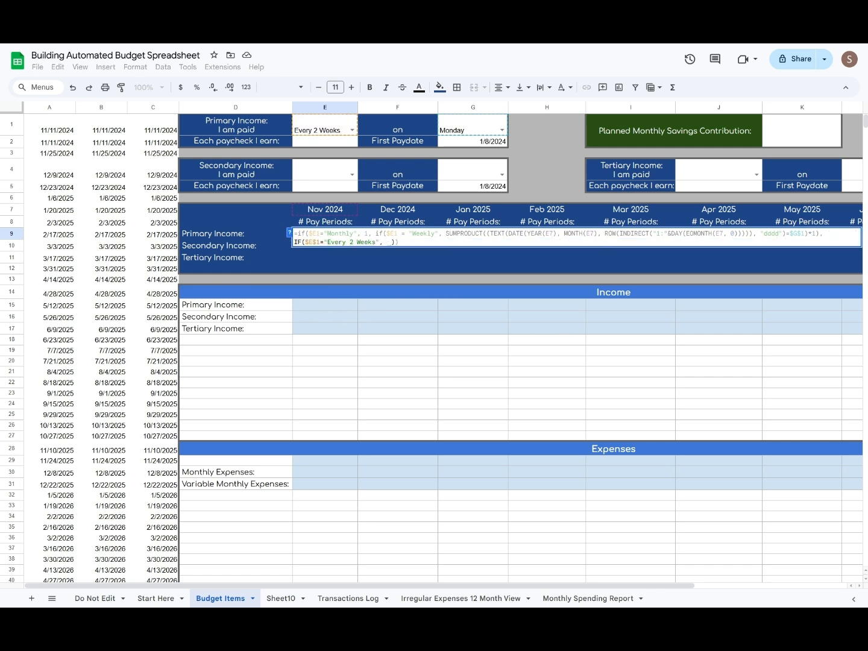
Step: Complete E9's COUNTIFS on $C$2:$C with ">=" & EOMONTH(E7, -1)+1 and "<=" & EOMONTH(E7, 0), returning "" otherwise
type("IFS($C$2:$C, \"")
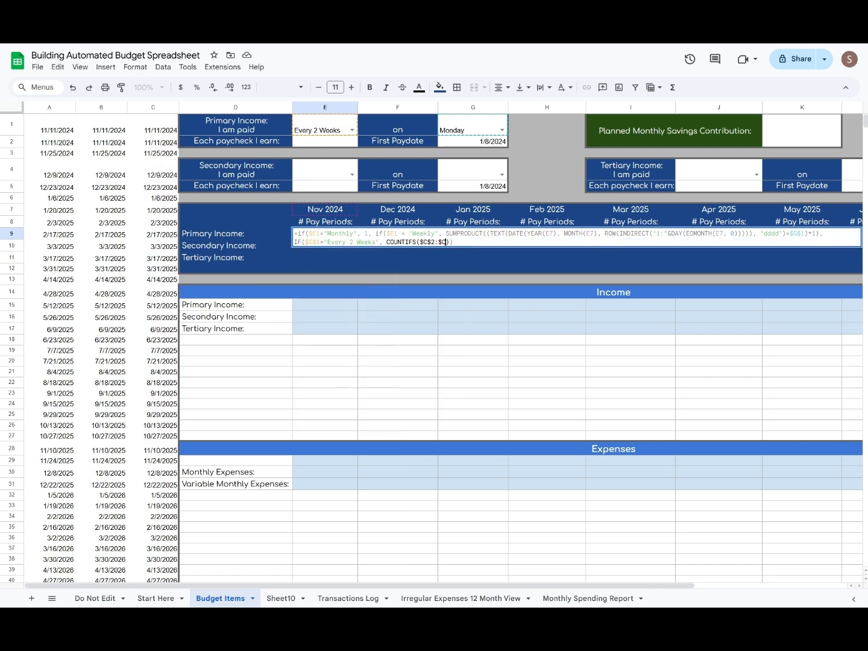
type(">=\" & EOMONTH(E7, -1")
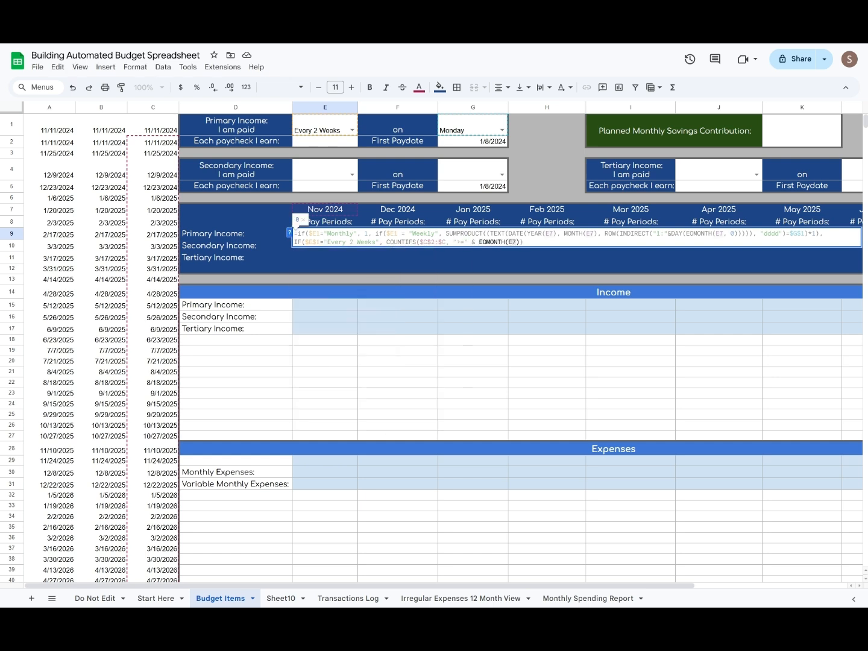
type(")+1, $C$2:$C")
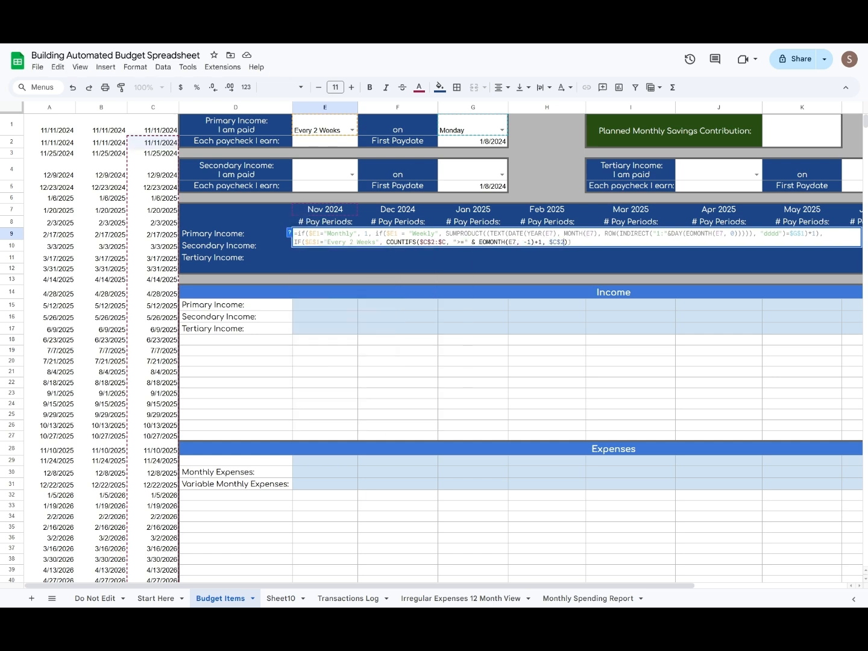
type(", \"<=\" & EOMONTH(E7")
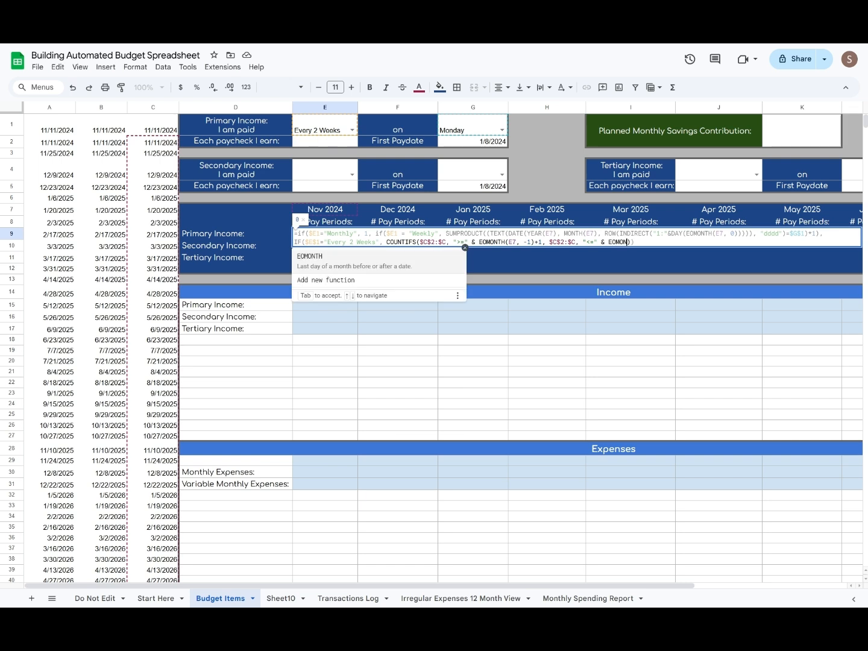
type(", 0)), \"\")")
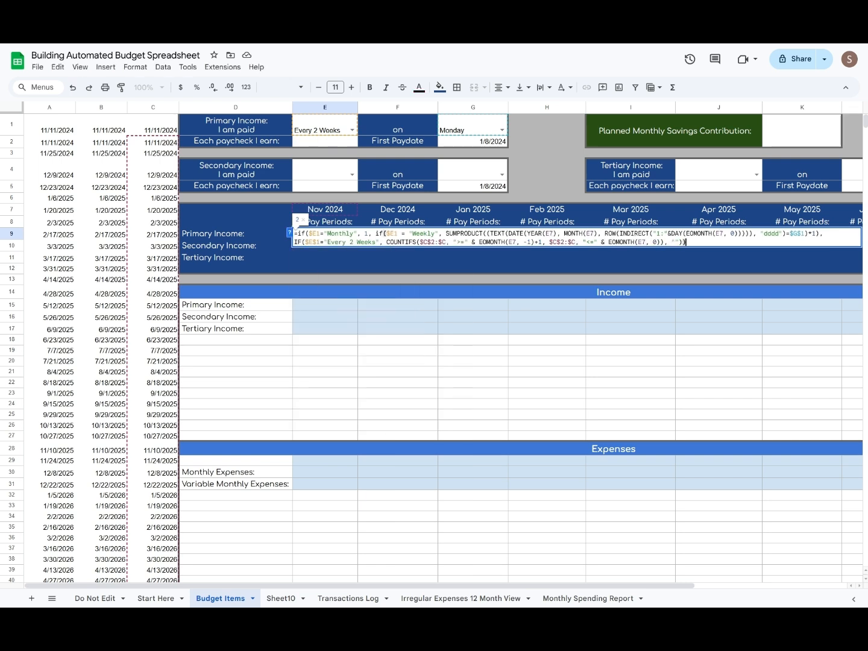
key("ctrl+plus")
key("ctrl+plus")
key("ctrl+plus")
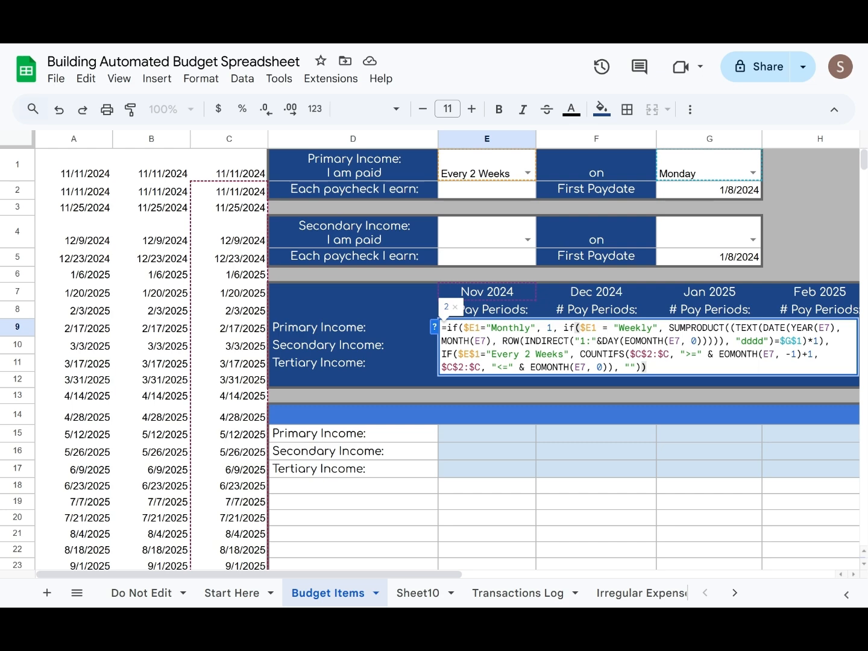
key("Return")
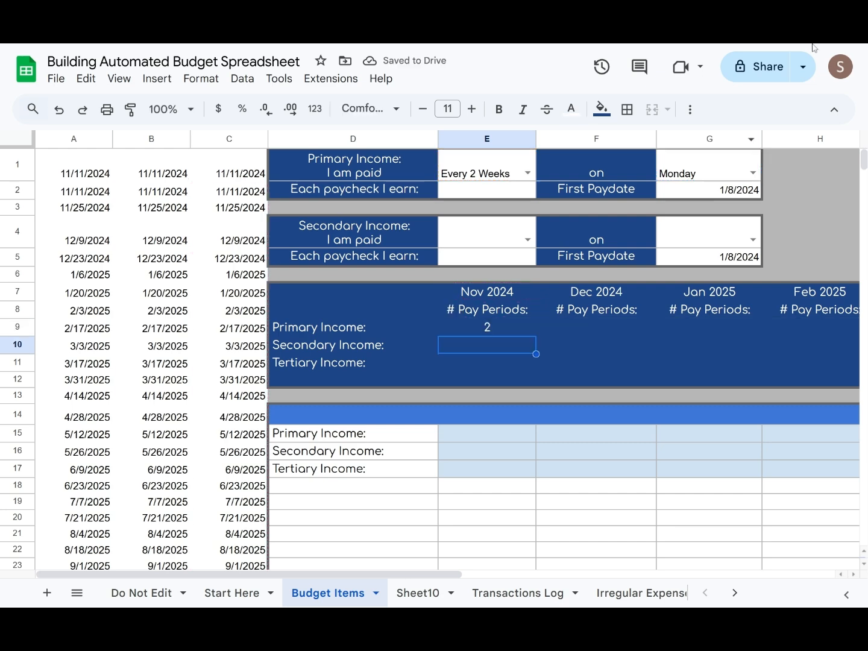
Step: Paste only the formula of E9 across F9:N9 to fill the Primary Income pay periods through Aug 2025
key("ctrl+minus")
key("ctrl+minus")
key("ctrl+minus")
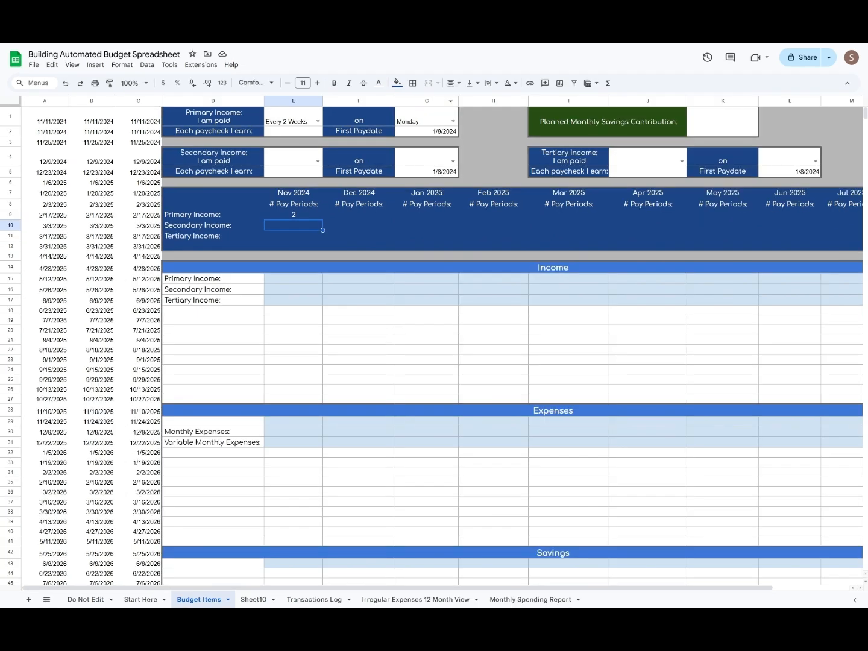
left_click(603, 226)
left_click_drag(358, 590, 434, 591)
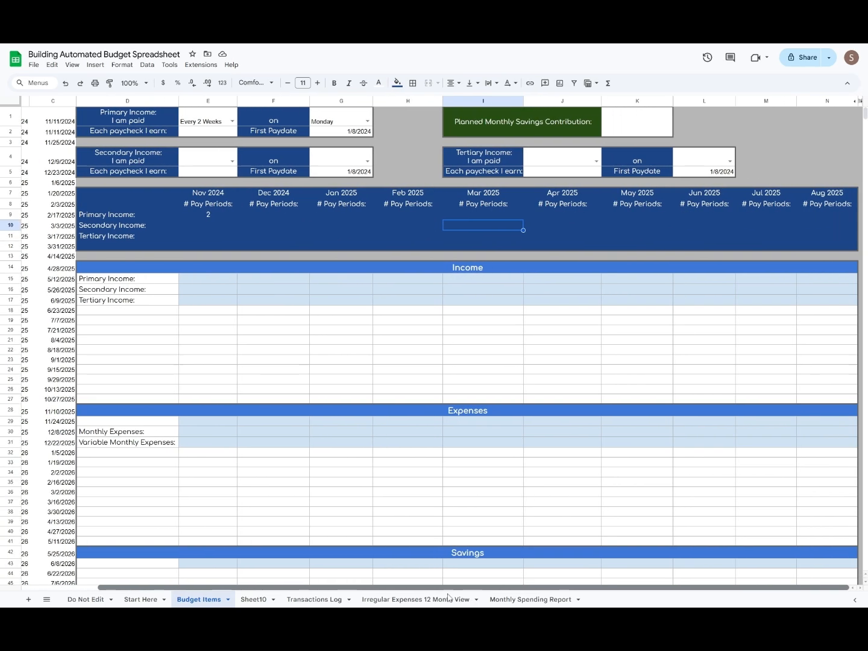
left_click(204, 216)
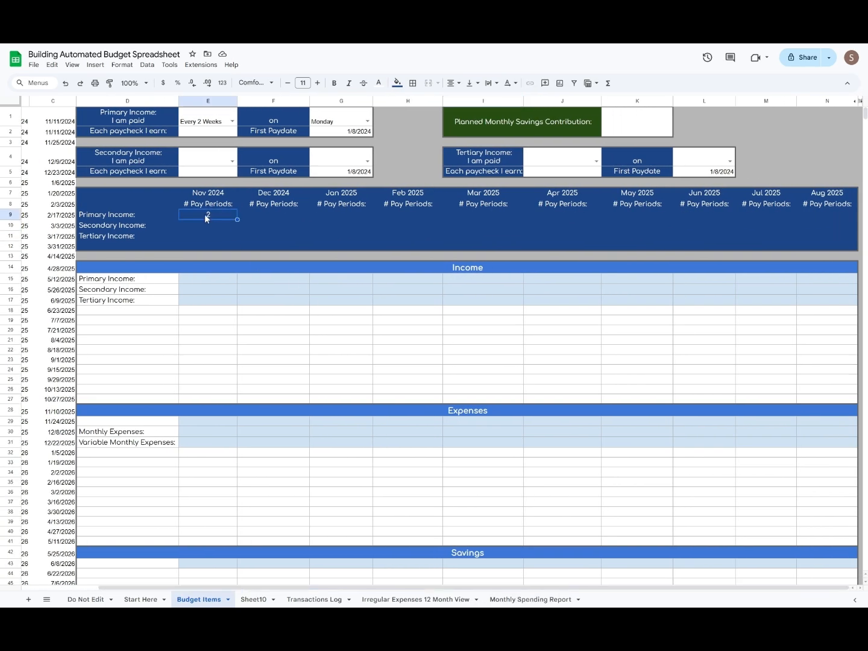
key("ctrl+c")
left_click_drag(271, 215, 809, 220)
right_click(810, 218)
mouse_move(699, 268)
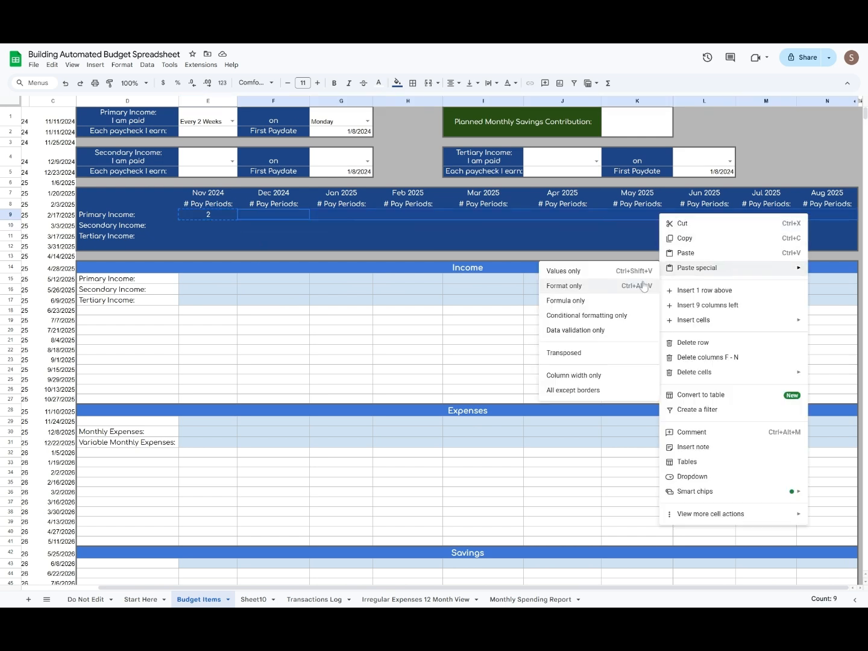
left_click(577, 300)
left_click(417, 239)
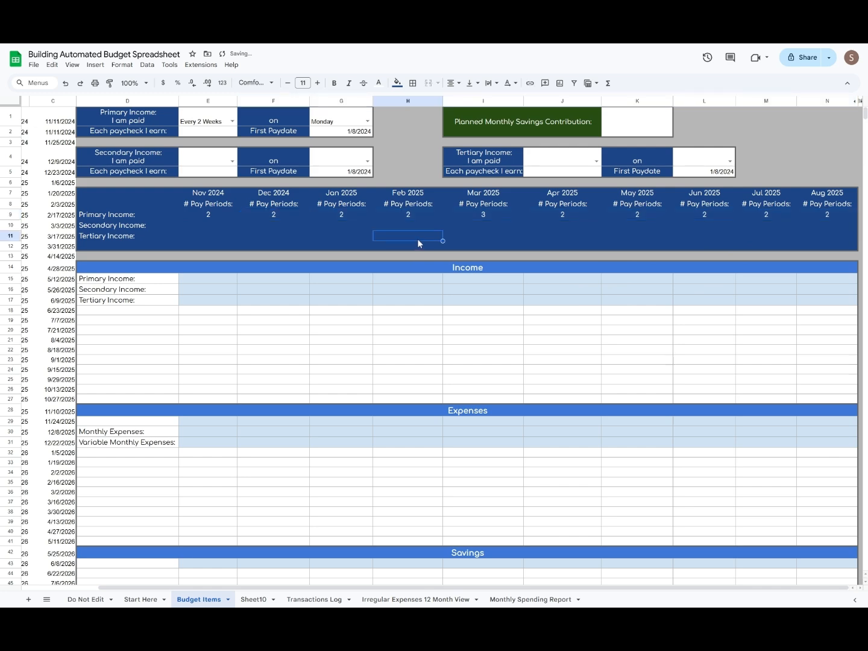
Step: Paste the E9 formula into E10 and point its "Monthly" and "Weekly" checks to $E4
scroll(485, 231, "left", 2)
right_click(289, 226)
left_click(330, 269)
double_click(293, 226)
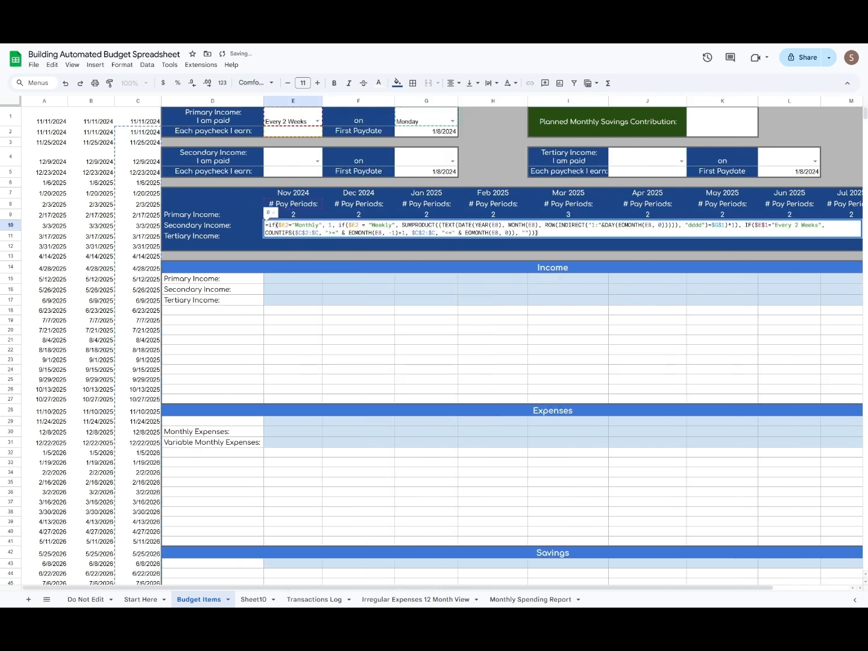
left_click(290, 226)
key("BackSpace")
type("4")
left_click(357, 225)
key("BackSpace")
type("4")
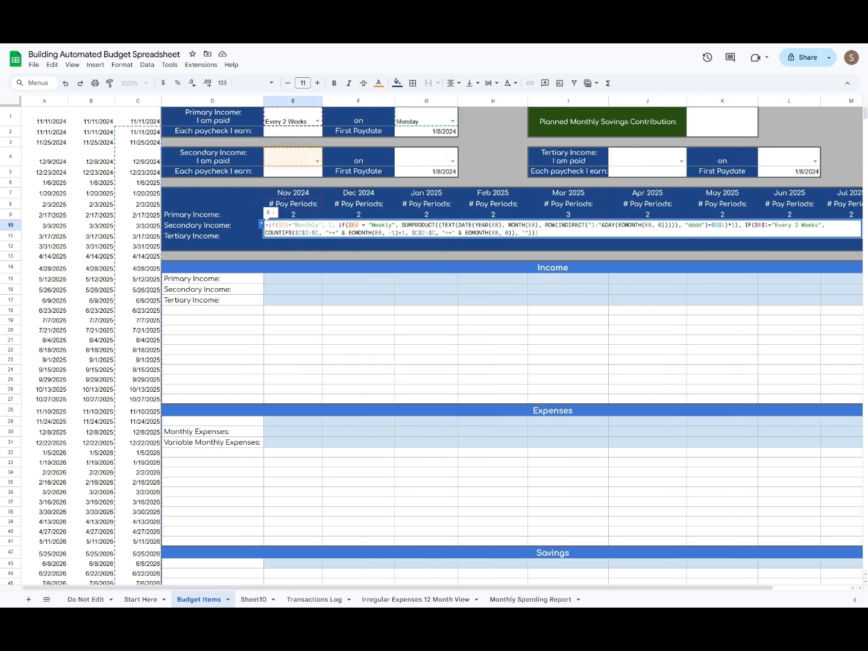
Step: In E10's formula, change the month references to E7, the weekday reference to $G$4 and the "Every 2 Weeks" check to $E$4
left_click(495, 224)
key("BackSpace")
type("7")
left_click(534, 226)
key("BackSpace")
type("7")
left_click(652, 225)
key("BackSpace")
type("7")
left_click(723, 225)
key("BackSpace")
type("4")
left_click(767, 224)
key("BackSpace")
type("4")
key("BackSpace")
type("7")
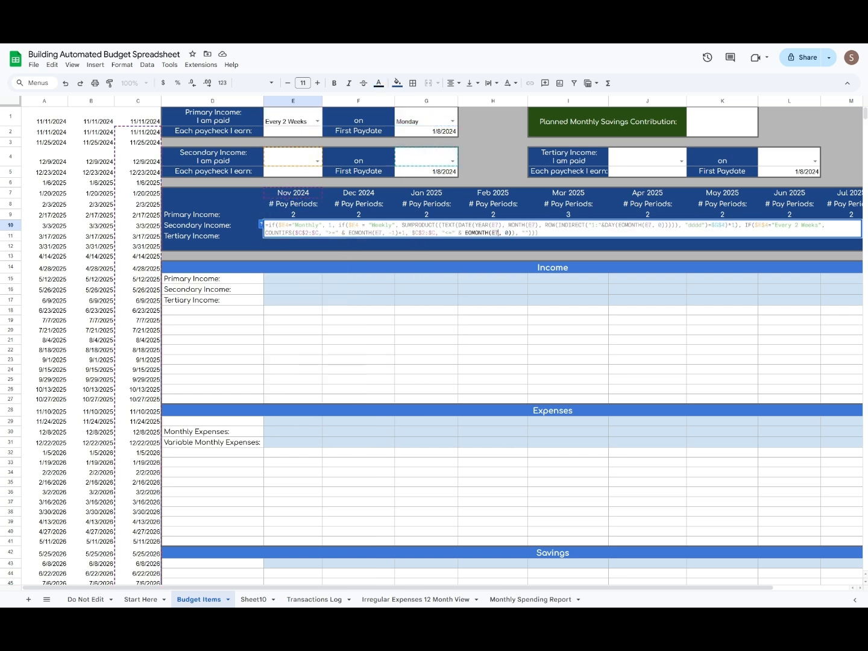
Step: Apply the E10 formula and set the Secondary Income pay frequency in E4 to Every 2 Weeks
key("Return")
left_click(317, 162)
left_click(300, 188)
Step: Copy E10 across F10:N10 for the Secondary Income pay periods and reapply E10's formatting to the adjacent cell
left_click(303, 225)
key("ctrl+c")
left_click(337, 228)
scroll(338, 228, "right", 2)
left_click(821, 226, "shift")
key("ctrl+v")
left_click(416, 244)
left_click(211, 226)
left_click(109, 83)
left_click(268, 226)
left_click(265, 235)
Step: Paste the pay-period formula into E11 and point its "Weekly" and "Monthly" checks to $J4
left_click(216, 235)
right_click(215, 235)
left_click(386, 321)
key("F2")
key("BackSpace")
key("BackSpace")
type("J4")
left_click(274, 235)
key("BackSpace")
key("BackSpace")
type("J4")
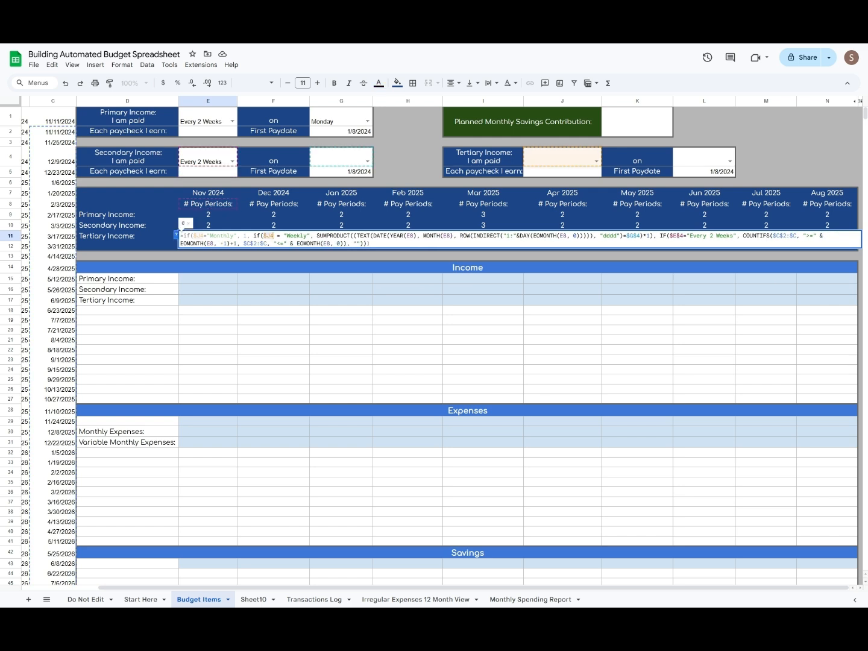
Step: In E11's formula, change both month references inside the COUNTIFS criteria to E7
left_click(213, 243)
key("BackSpace")
type("7")
left_click(334, 243)
key("BackSpace")
type("7")
Step: In E11's formula, point the "Every 2 Weeks" check to $J$4 and the weekday reference to $L$4
left_click(566, 236)
left_click(677, 236)
key("BackSpace")
type("J")
left_click(633, 236)
key("BackSpace")
type("L")
Step: In E11's formula, change the month references in the YEAR and MONTH functions to E7
left_click(414, 236)
key("BackSpace")
type("7")
left_click(451, 236)
key("BackSpace")
type("7")
left_click(370, 244)
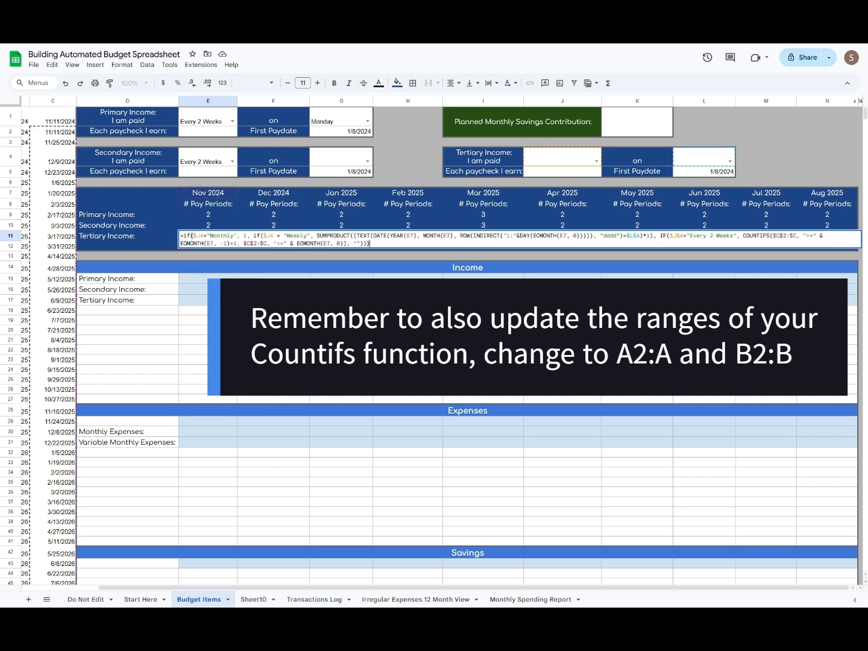
Step: Change both COUNTIFS ranges in E11's formula to $A$2:$A and apply the formula
left_click(251, 243)
key("BackSpace")
type("A")
left_click(268, 243)
key("BackSpace")
type("A")
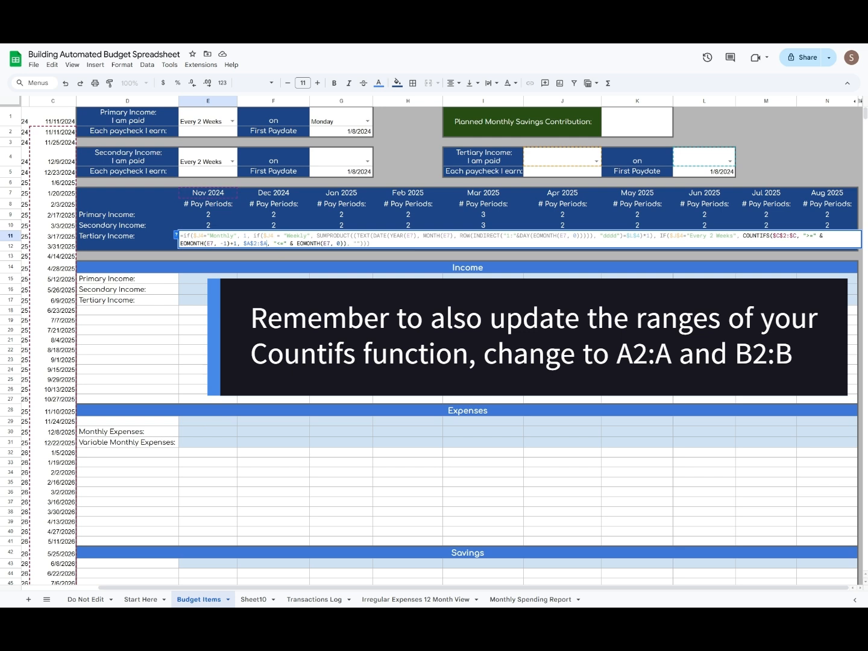
left_click(779, 236)
key("BackSpace")
type("A")
left_click(796, 235)
key("BackSpace")
type("A")
key("Return")
Step: Change both COUNTIFS ranges in E10's Secondary Income formula to $B$2:$B
double_click(208, 226)
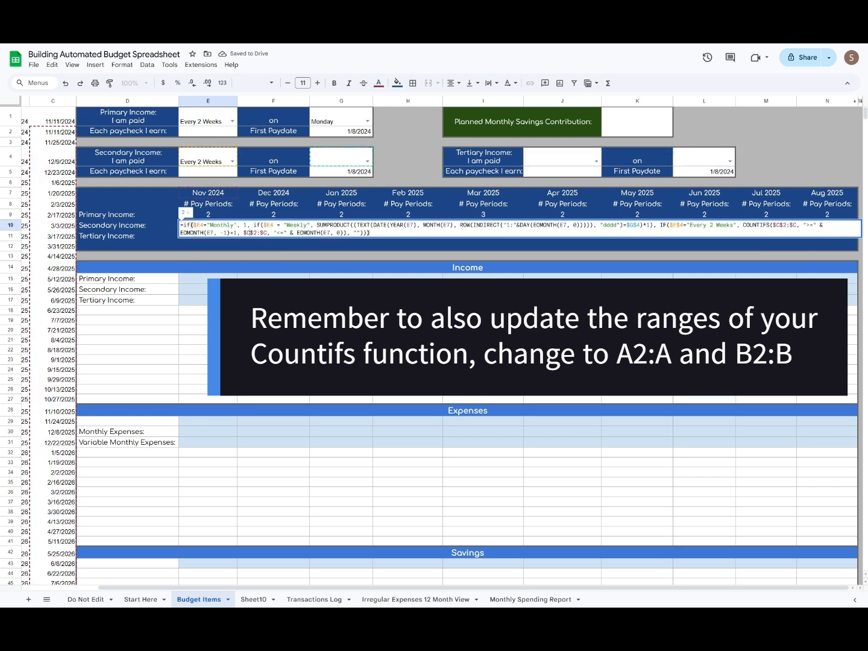
key("BackSpace")
type("B")
left_click(779, 225)
key("BackSpace")
type("B")
left_click(796, 225)
key("BackSpace")
type("B")
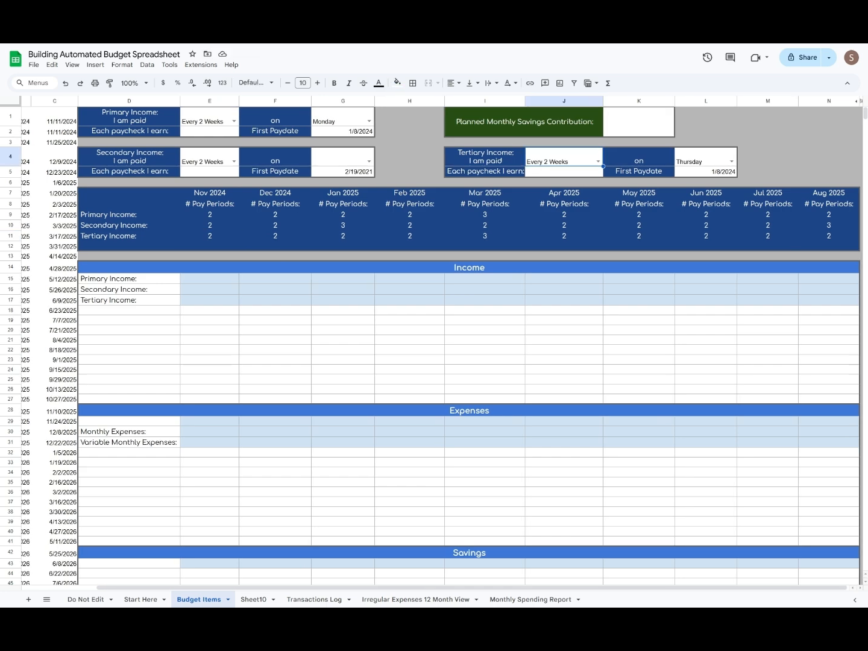
Step: Hide columns A to C containing the paydate lists
left_click(270, 303)
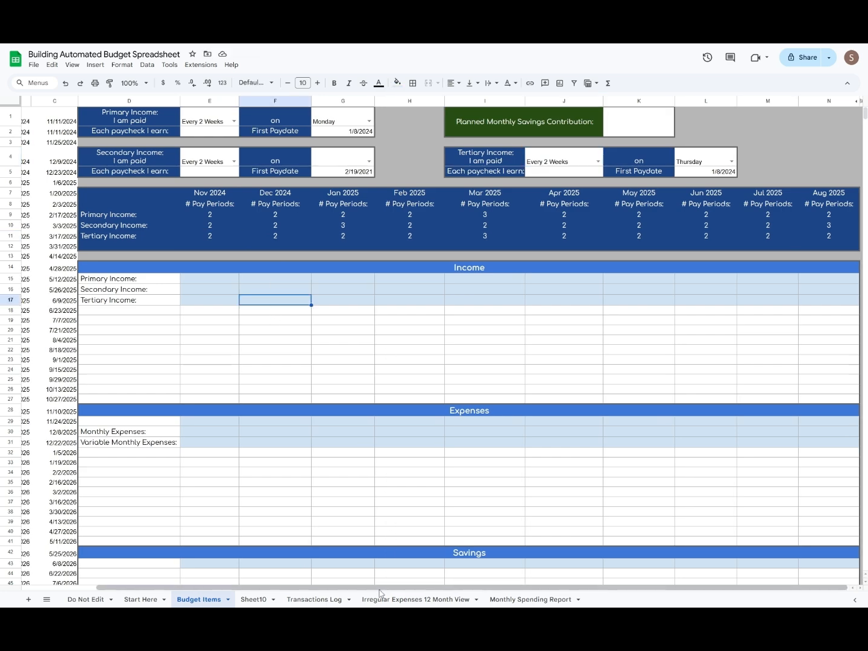
left_click_drag(385, 587, 311, 588)
left_click_drag(44, 102, 116, 103)
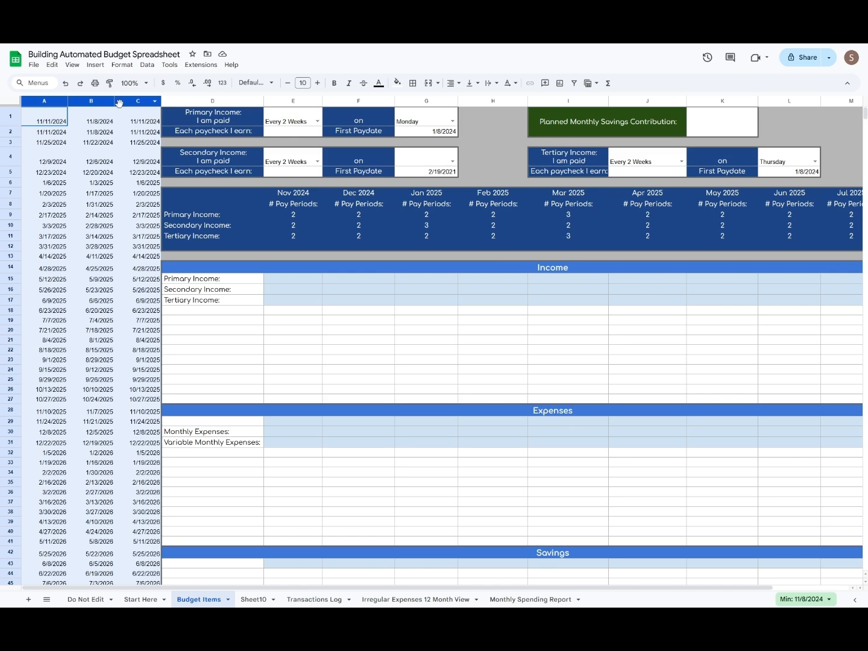
right_click(119, 98)
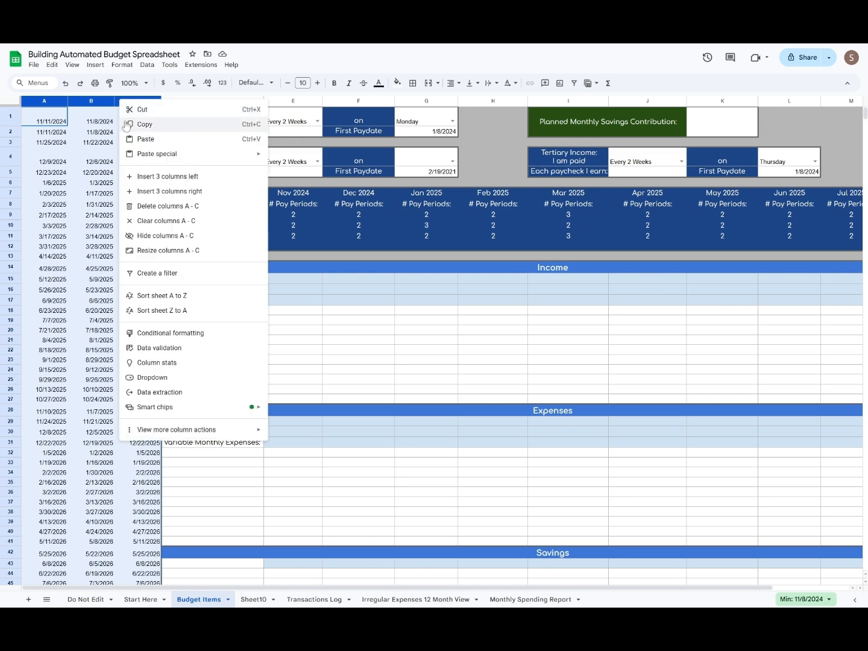
left_click(161, 236)
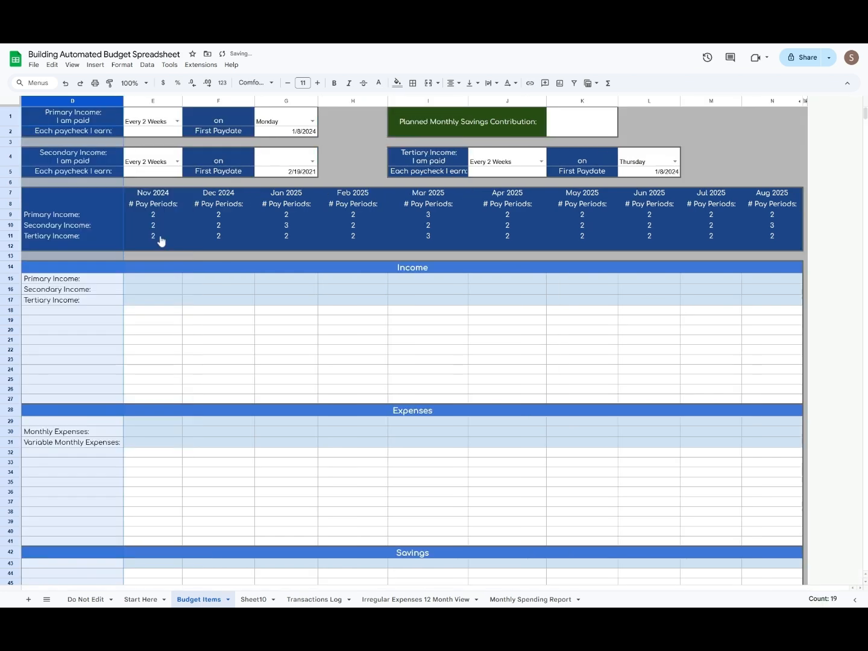
Step: Enter =$E$2*E9 in E15 for Primary Income and set its paycheck amount in E2 to 500
left_click(161, 284)
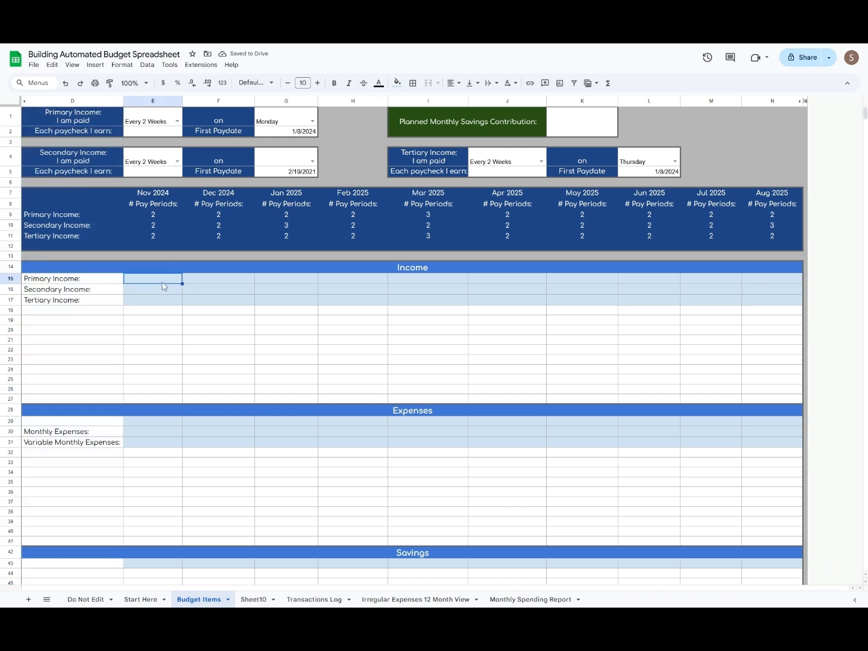
double_click(157, 282)
type("=")
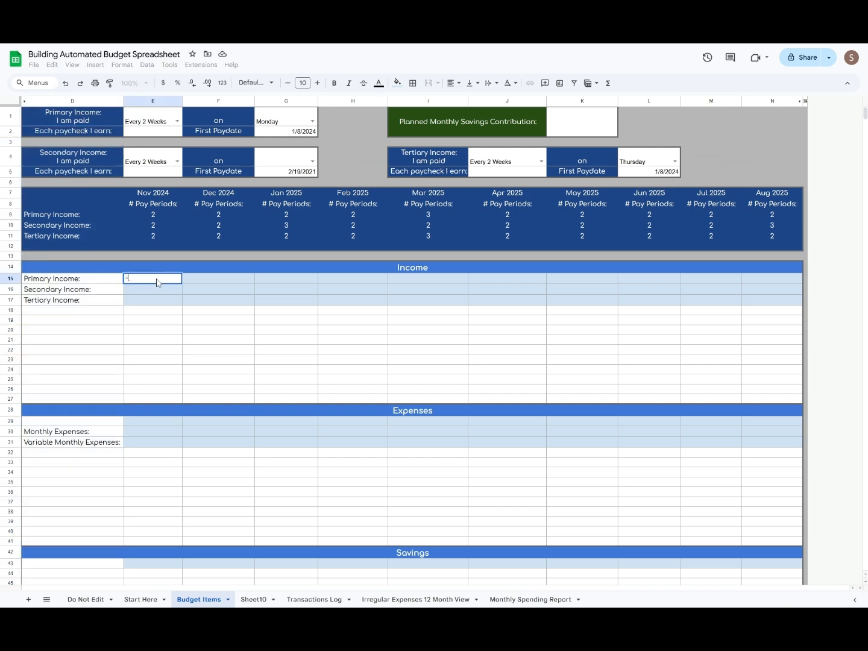
type("$")
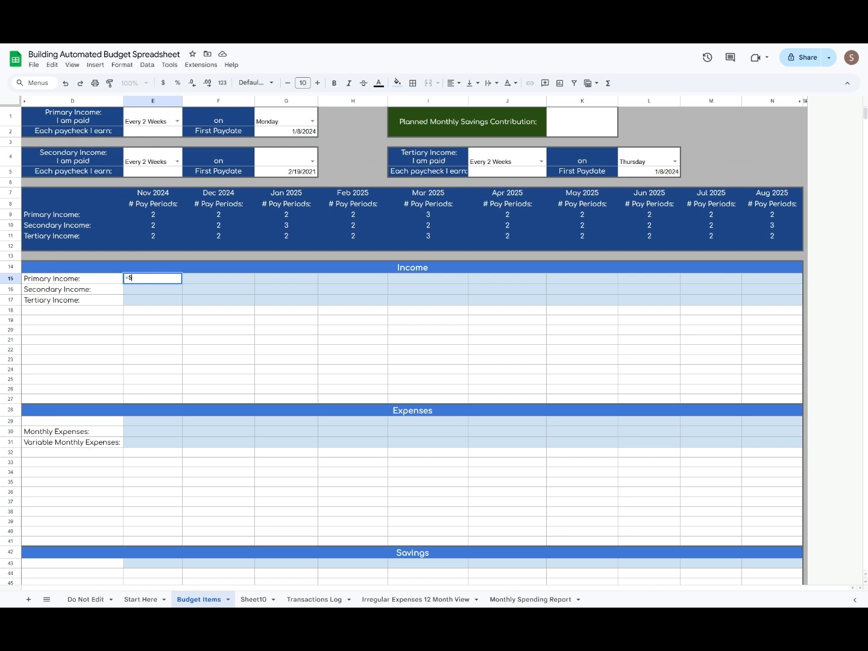
type("E$2")
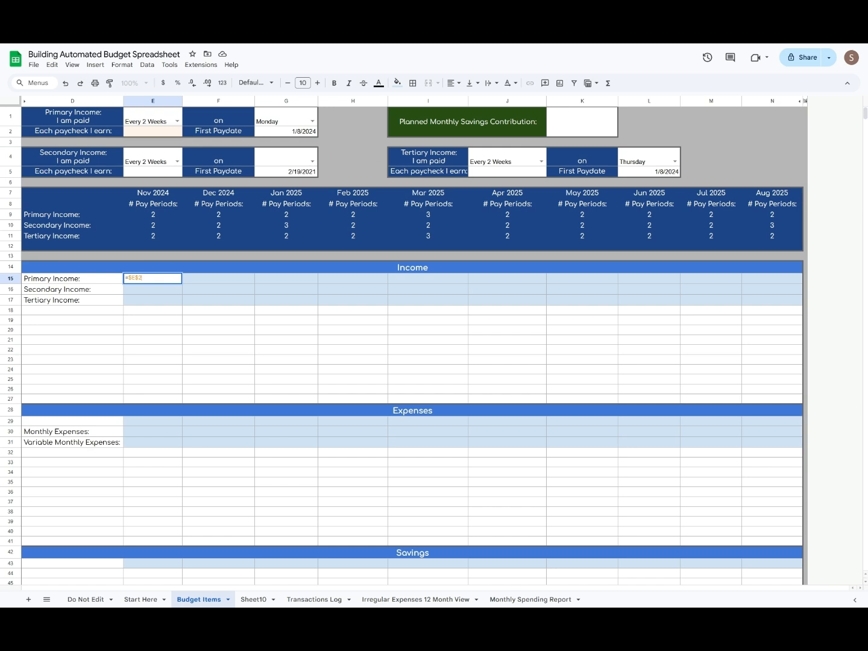
type("*E9")
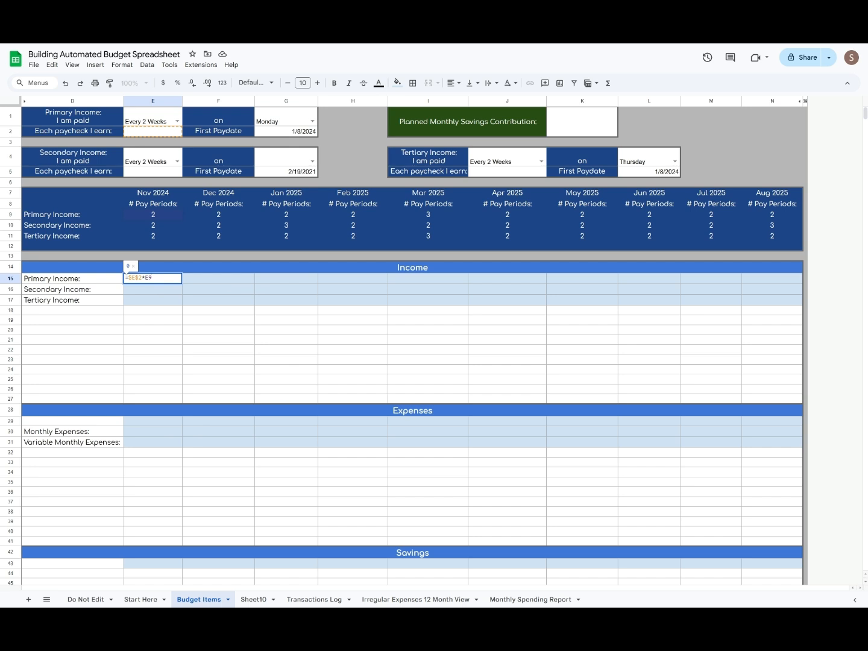
key("Return")
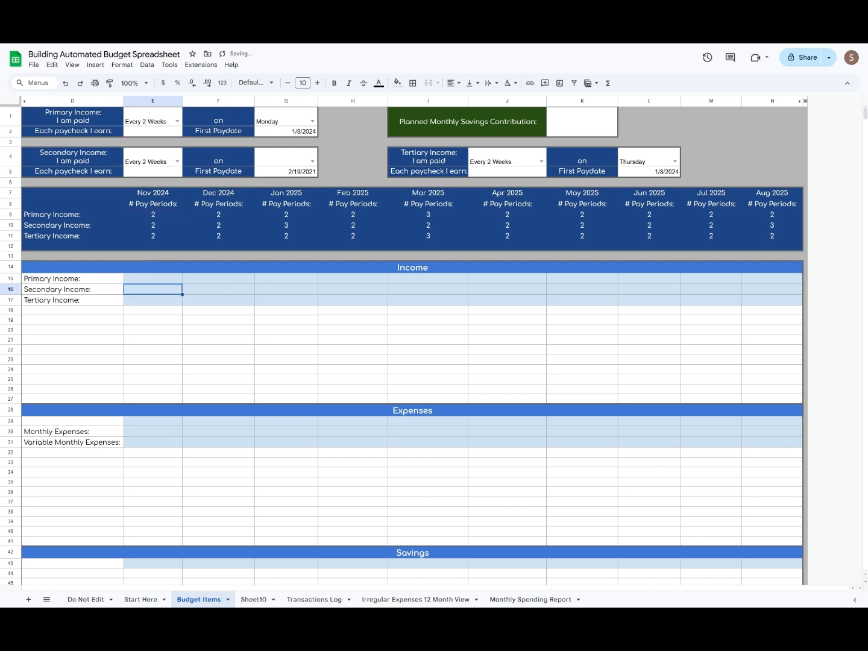
left_click(154, 133)
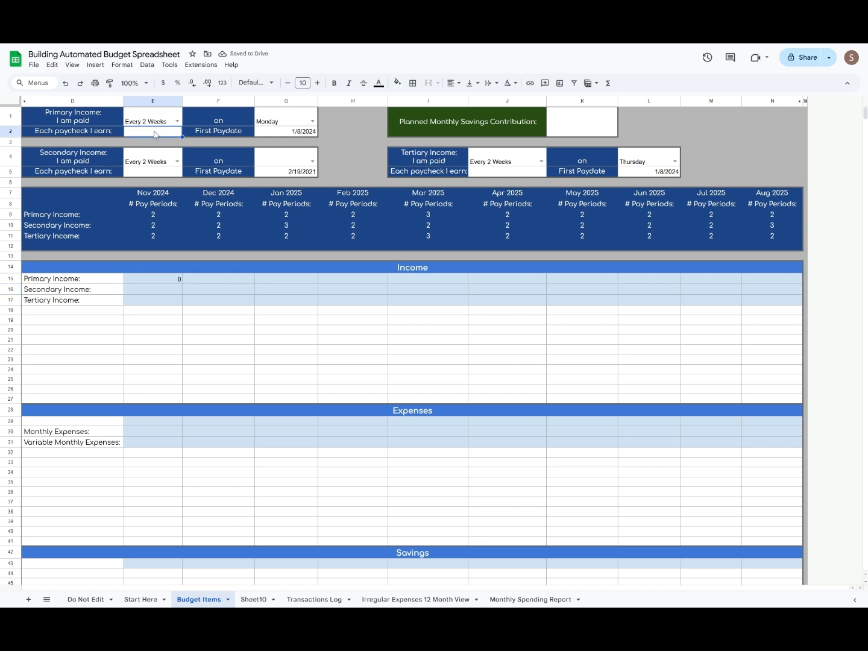
key("Return")
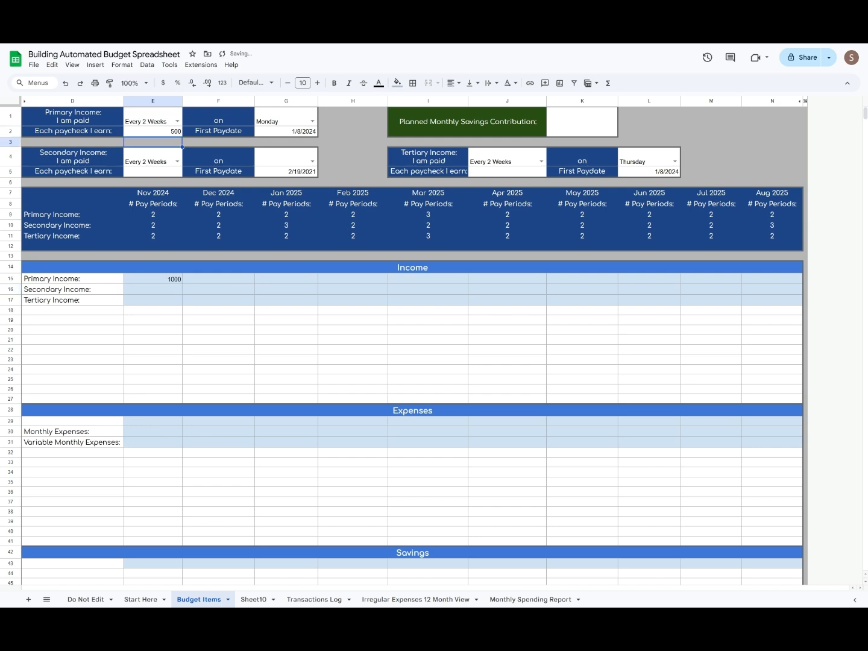
Step: Copy the Primary Income formula from E15 across F15:N15
left_click(173, 281)
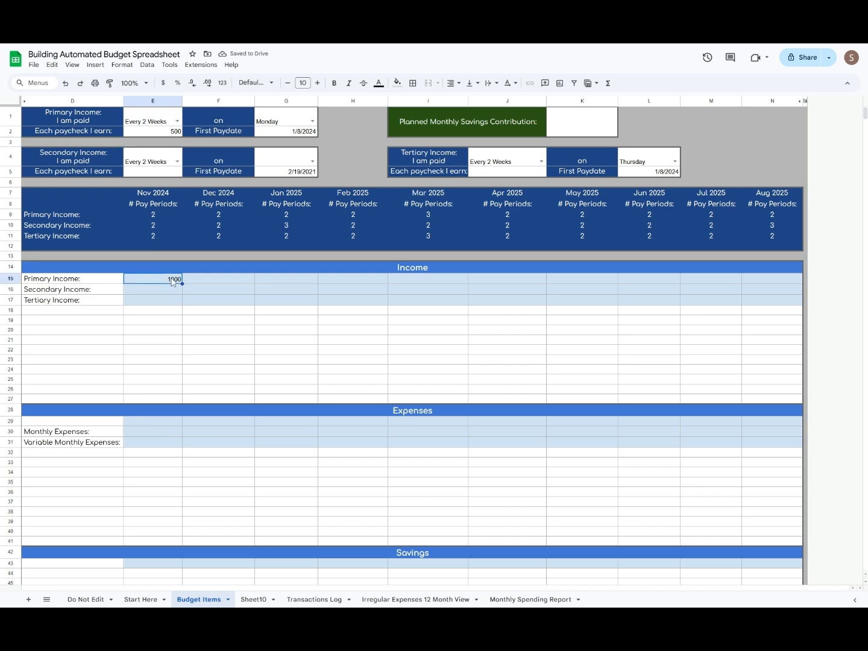
key("Right")
left_click(747, 280, "shift")
right_click(748, 280)
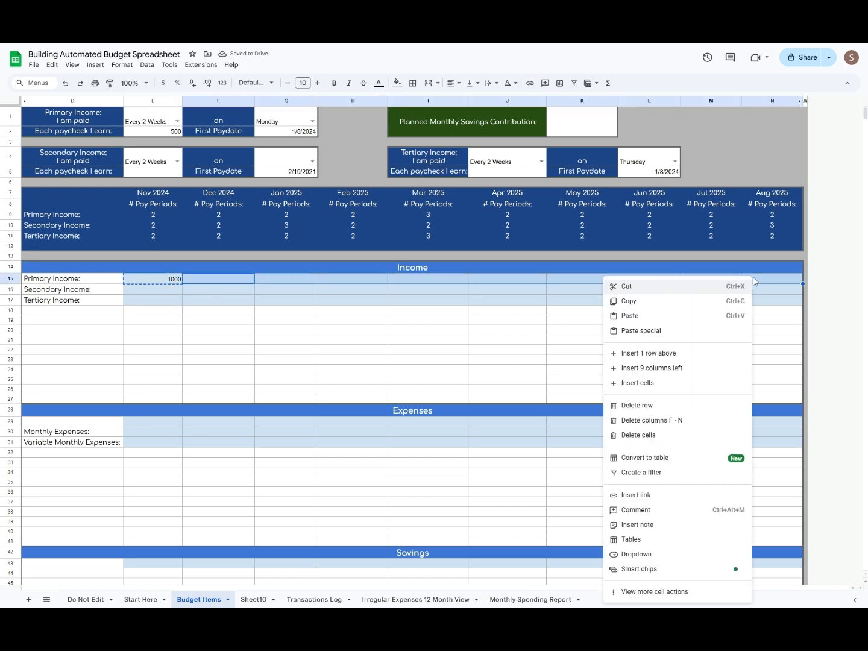
mouse_move(669, 331)
left_click(526, 365)
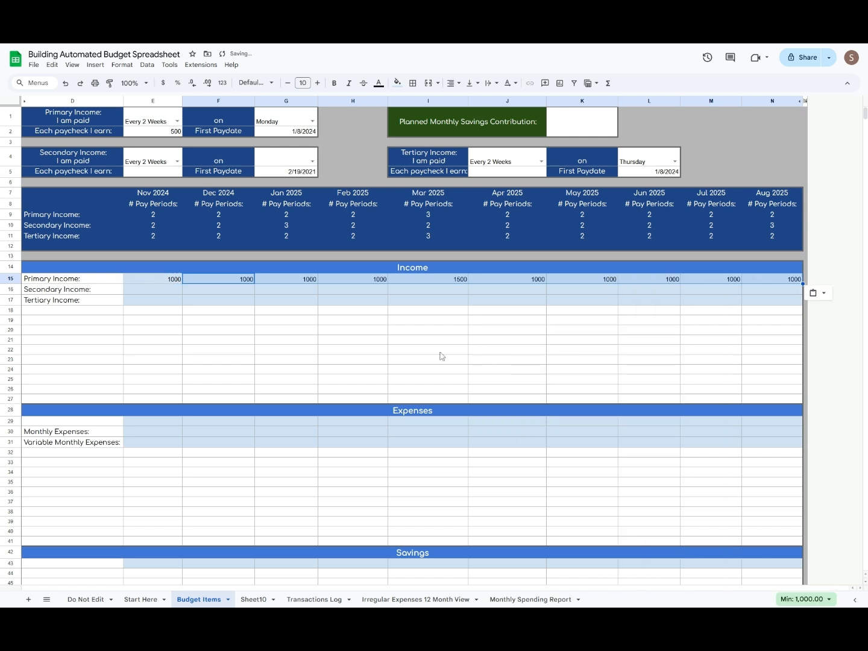
left_click(437, 355)
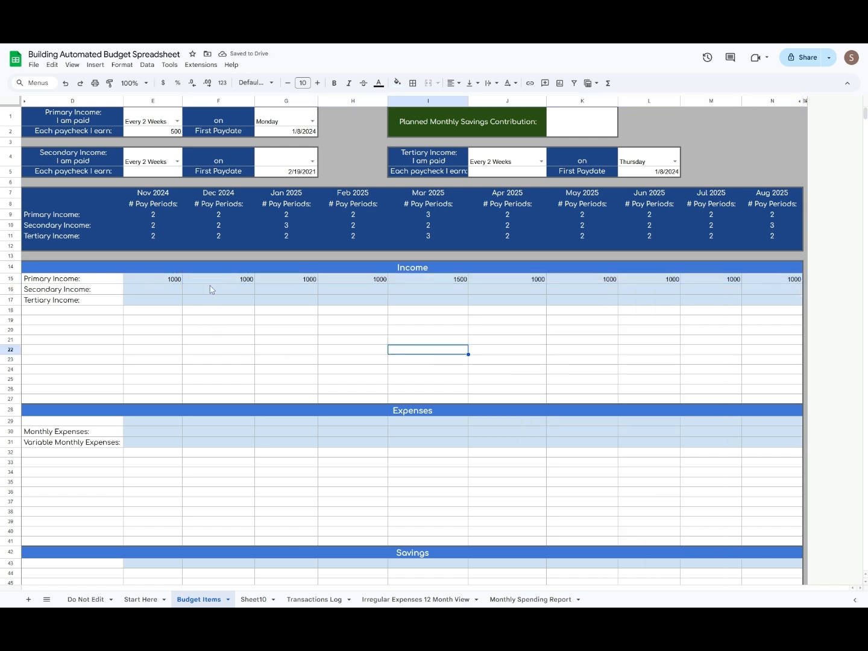
Step: Paste the Primary Income formula into E16:E17 and check the cell references in both copies
left_click(174, 290)
key("shift+Down")
key("ctrl+v")
double_click(152, 290)
key("Return")
double_click(150, 302)
key("Return")
Step: Point the paycheck reference in E16's Secondary Income formula to $E$5
double_click(148, 290)
left_click(143, 290)
key("BackSpace")
type("5")
key("Return")
Step: Change the paycheck reference in E17's Tertiary Income formula to $J$5, giving =$J$5*E11
double_click(148, 300)
key("BackSpace")
type("5")
key("Left")
key("Left")
key("BackSpace")
type("J")
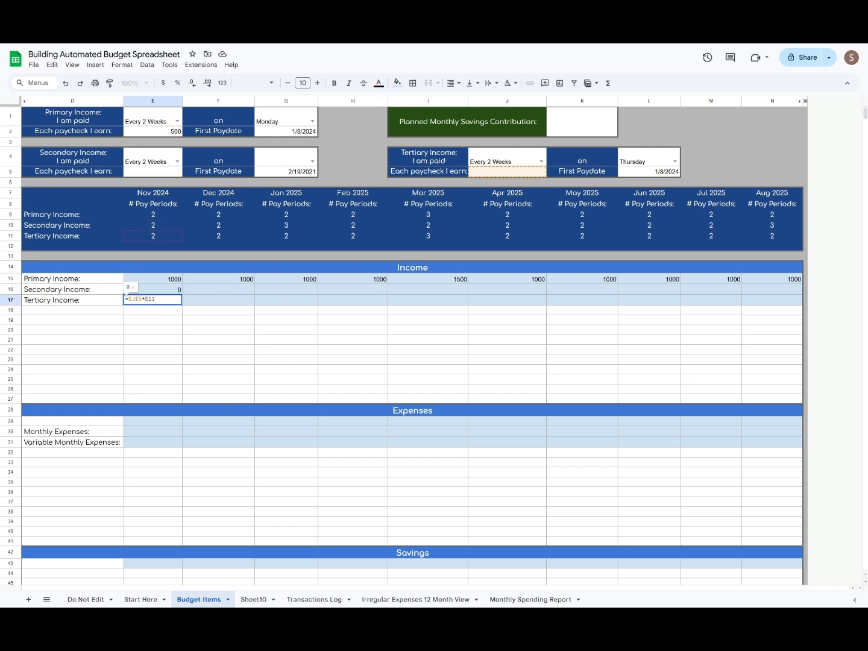
key("Return")
Step: Copy the Secondary and Tertiary Income formulas from E16:E17 across F16:N17
left_click_drag(152, 290, 152, 300)
key("ctrl+c")
left_click_drag(214, 291, 771, 300)
key("ctrl+v")
Step: Set the paycheck amounts to 500 in E5 for Secondary Income and 75 in J5 for Tertiary Income
left_click(153, 173)
type("500")
key("Return")
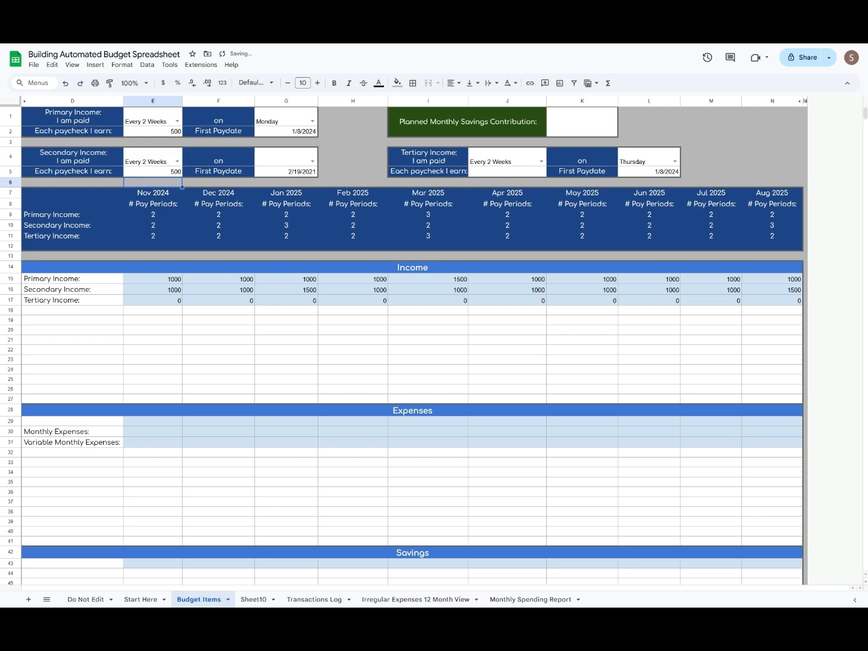
left_click(499, 172)
type("75")
key("Return")
Step: Choose different pay frequencies for Tertiary Income in J4 and Primary Income in E1
left_click(541, 161)
left_click(517, 175)
left_click(177, 122)
left_click(153, 158)
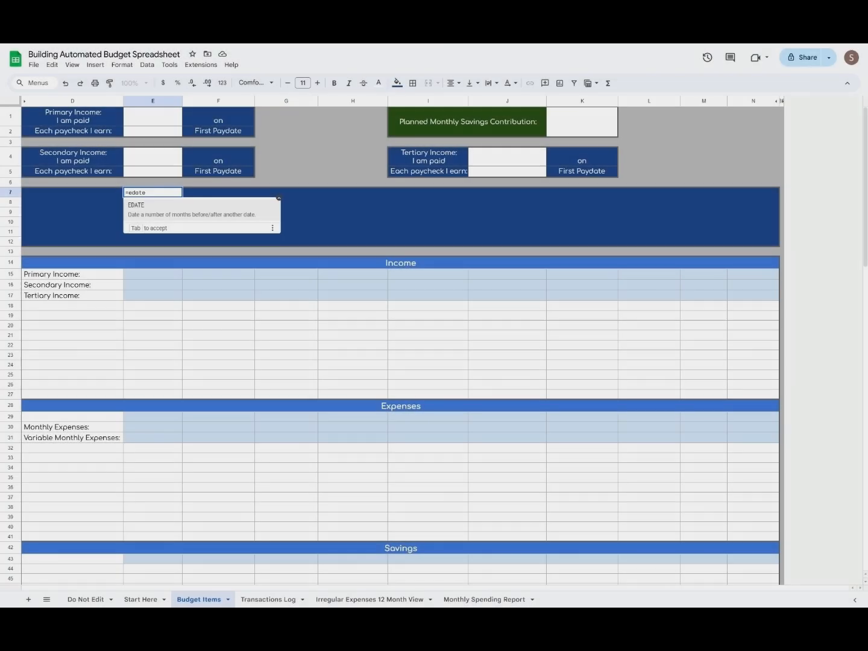
Step: Enter =edate(today(),0) in E7 as the first month heading
type("(toda")
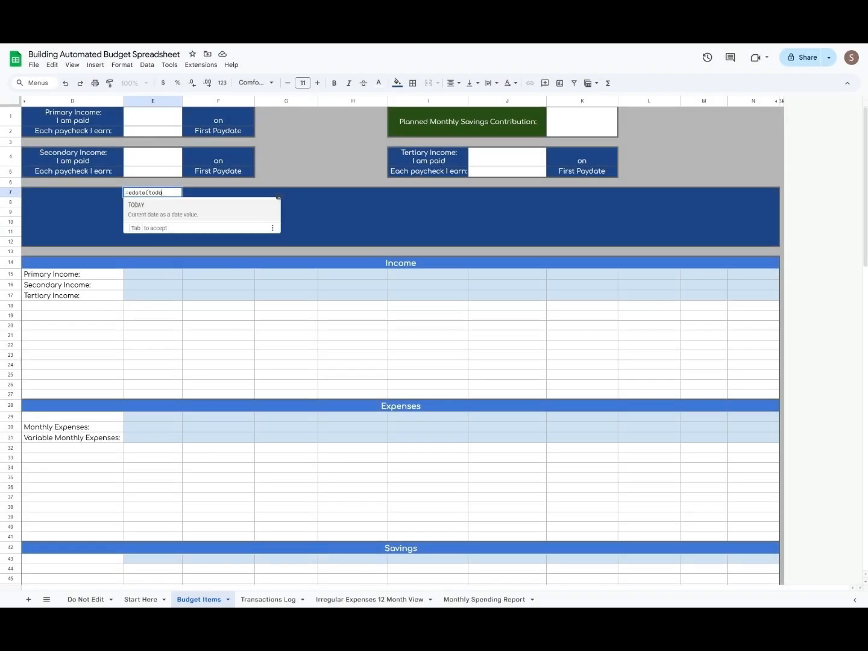
type("y(),0)")
key("Return")
Step: Open the custom date and time formats for E7 and clear the existing format elements
left_click(153, 193)
left_click(121, 65)
left_click(301, 348)
left_click(477, 238)
left_click(478, 291)
key("BackSpace")
key("BackSpace")
key("BackSpace")
key("BackSpace")
Step: Build a custom date format of Month (Aug) followed by Year (1930) and apply it to E7
left_click(486, 238)
left_click(511, 265)
left_click(372, 238)
left_click(373, 295)
left_click(486, 238)
left_click(511, 279)
left_click(423, 238)
left_click(428, 282)
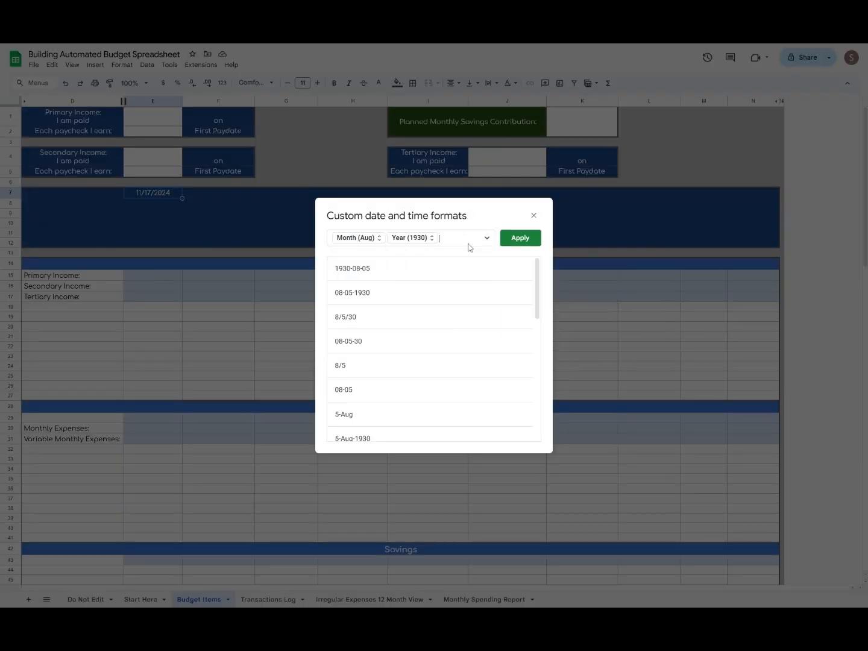
left_click(521, 238)
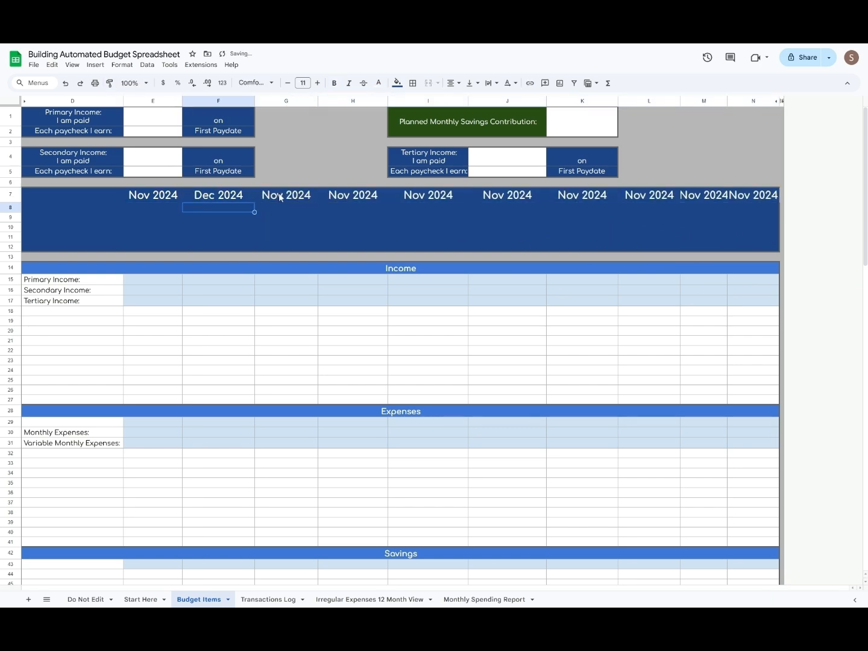
Step: Enter month headings =edate(F7,1) in G7, =edate(H7,1) in I7 and =edate(M7,1) in N7
left_click(286, 195)
type("=edate(F7,1)")
key("Return")
left_click(428, 195)
type("=edate(H7,1)")
key("Return")
left_click(753, 194)
type("=edate(M7,1)")
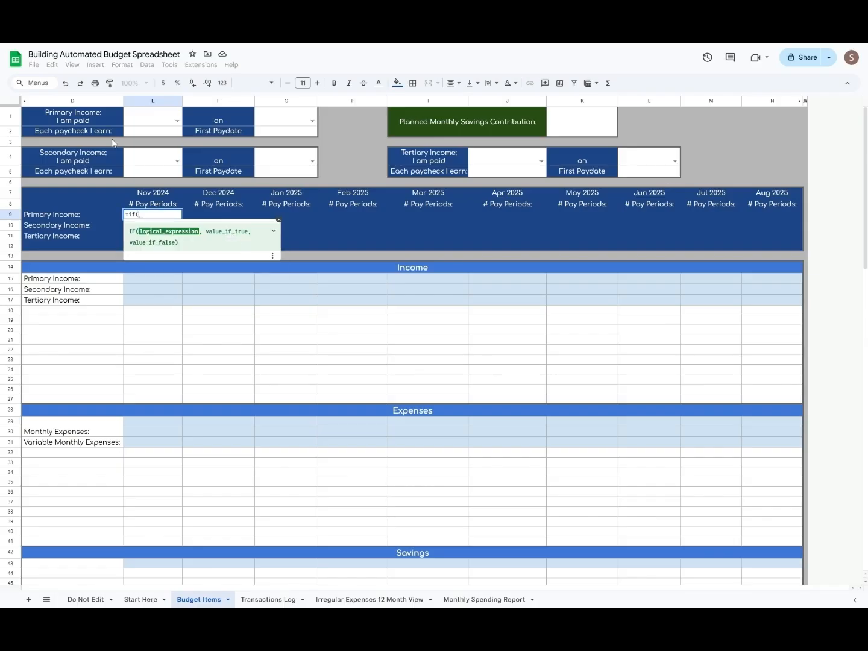
Step: Enter =if(E1="Monthly", 1, "") in E9 for the Primary Income pay periods
type("E1=\"Monthly\", 1, \"\")")
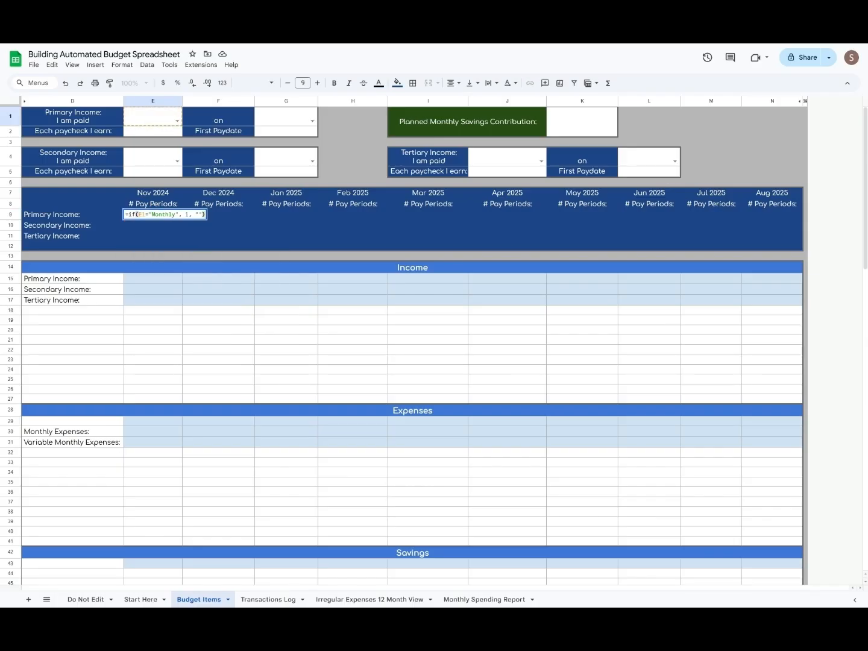
key("Return")
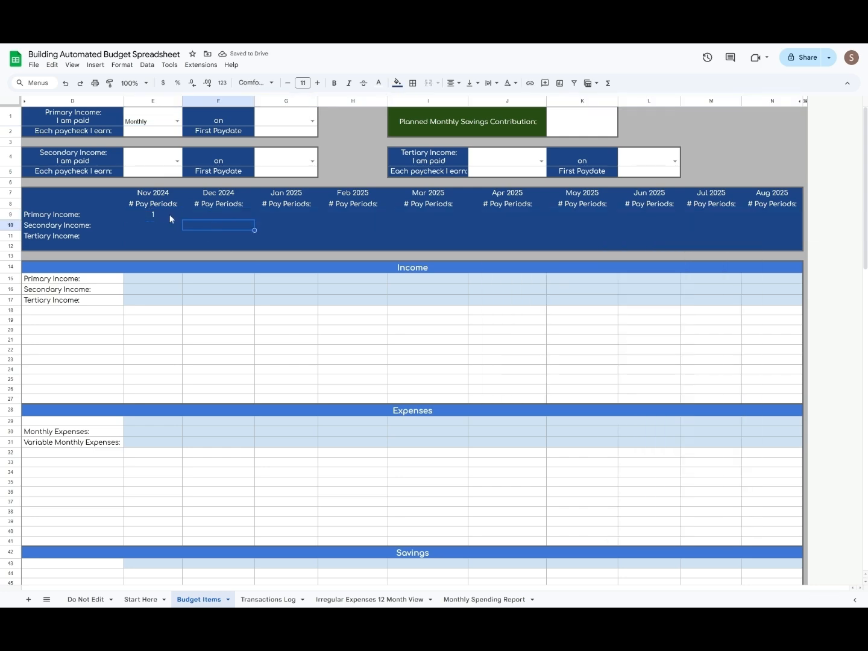
left_click(252, 225)
left_click(218, 214)
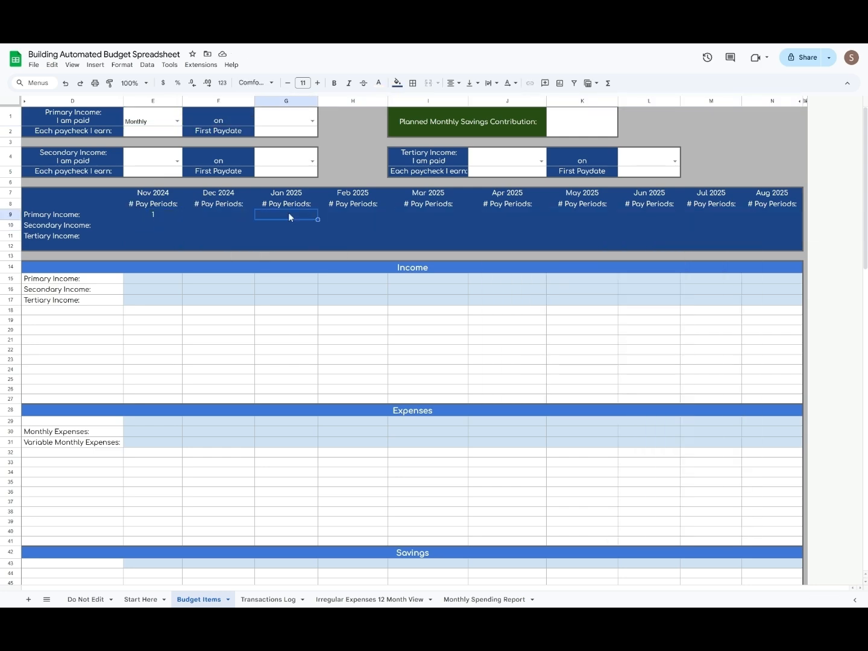
Step: Anchor the pay-frequency reference in E9 as $E1, copy the formula across F9:N9 and check the pasted formula in F9
double_click(164, 215)
type("$")
left_click(168, 216)
key("ctrl+c")
left_click_drag(218, 215, 772, 214)
key("ctrl+v")
double_click(224, 214)
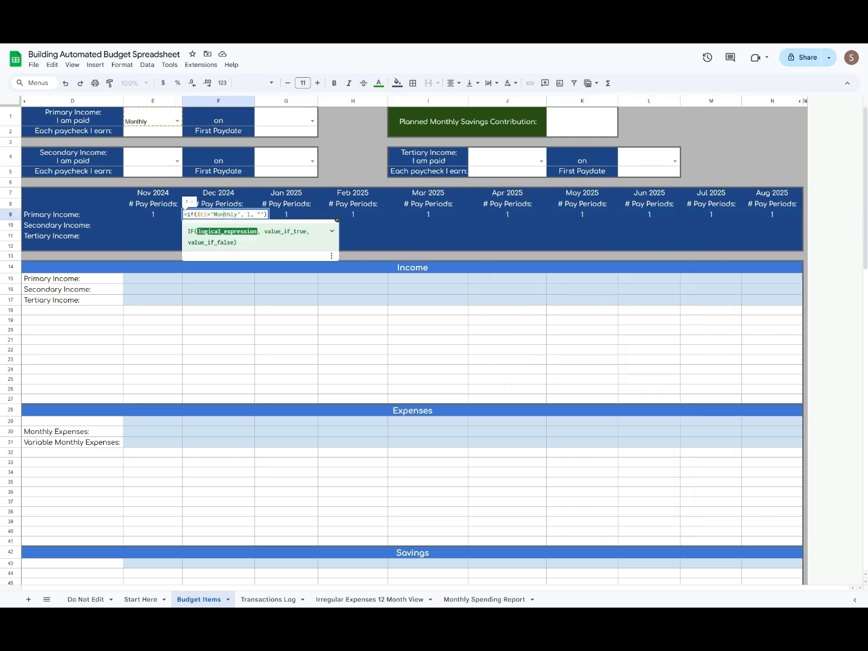
key("Return")
left_click(140, 225)
Step: Extend E9 with a nested "Weekly" IF that uses SUMPRODUCT to count the days in E7's month whose "dddd" weekday name matches the payday in G1
double_click(148, 214)
key("BackSpace")
key("BackSpace")
type("if($E1 = \"Weekly\", SUMPRODUCT((TEXT(DATE(YEAR(E7), MONTH(E7), ROW(INDIRECT(\"")
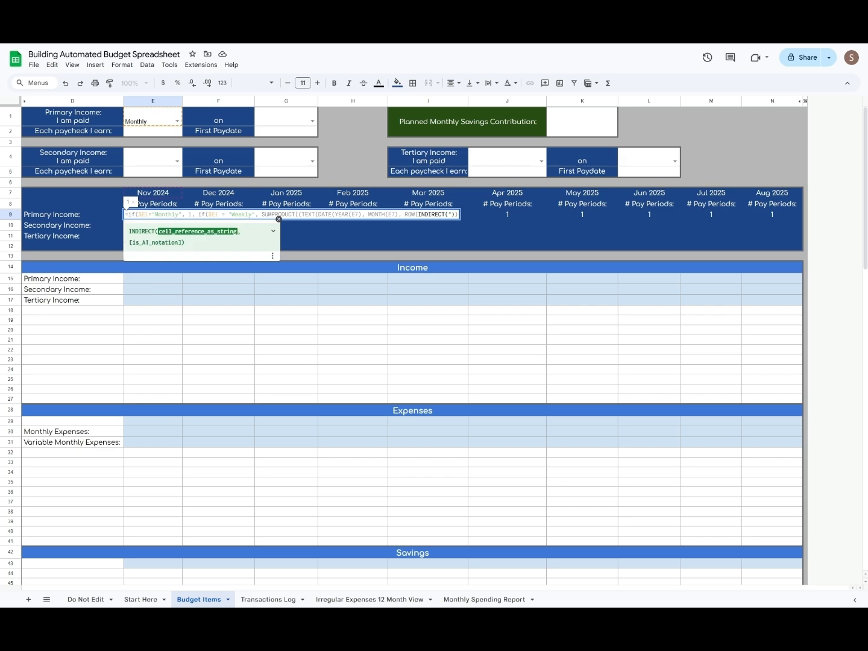
type("1:\"&DAY(EOMONTH(E7,0)))),1)),\"dddd\")=$G1)")
Step: Enter an INDEX(FILTER()) formula in C1 listing two-week paydates from G2 with SEQUENCE(3000, 1, 0, 1), keeping only dates from the current month onward
type("=INDEX")
type("(FILTER(G2+2*7*SEQUENCE(3000, 1, 0, 1), (YEAR(G2+2*7*SEQUENCE(3000, 1, 0, 1))>YEAR(TODAY")
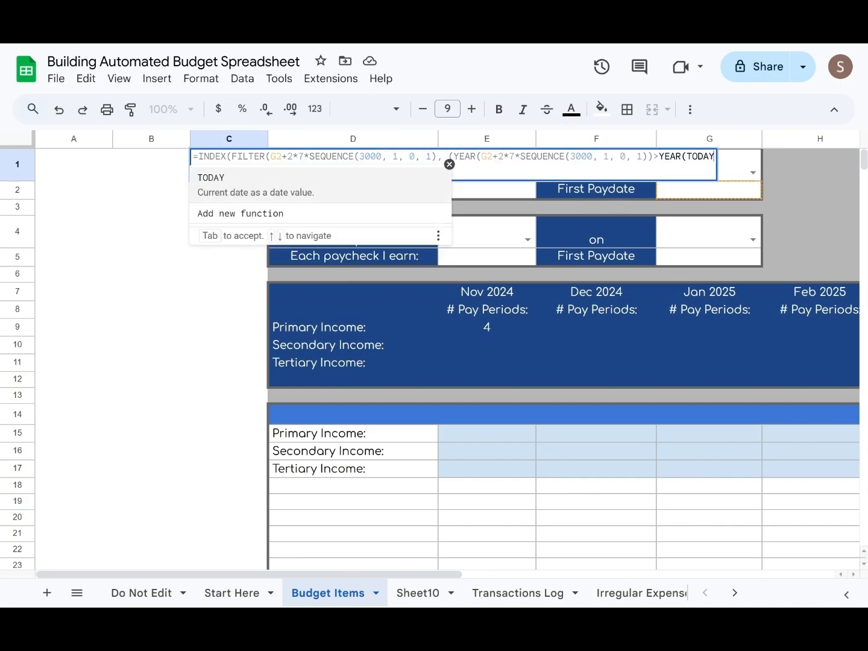
type("()))+(YEAR(G2+2*7*SEQUENCE(3000, 1, 0, 1))=YEAR(TODAY()))*(MONTH(G2+2*7*SEQUENCE(3000, 1, 0, 1))>=MONTH(TODAY())))")
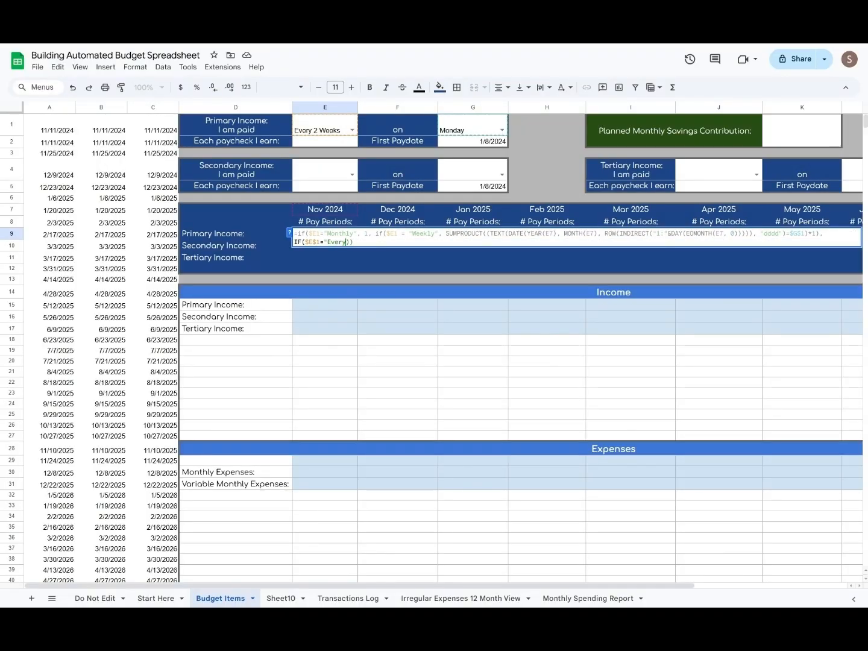
Step: Add an "Every 2 Weeks" condition to E9 that uses COUNTIFS on $C$2:$C to count paydates within E7's month, otherwise returning blank
type("IF($E$1=\"Every 2 Weeks\", COUNTIFS($C$2:$C, \">=\" & EOMONTH(E7, -1)+1, $C$2:$C, \"<=\" & EOMONTH(E7, 0)), \"\"))")
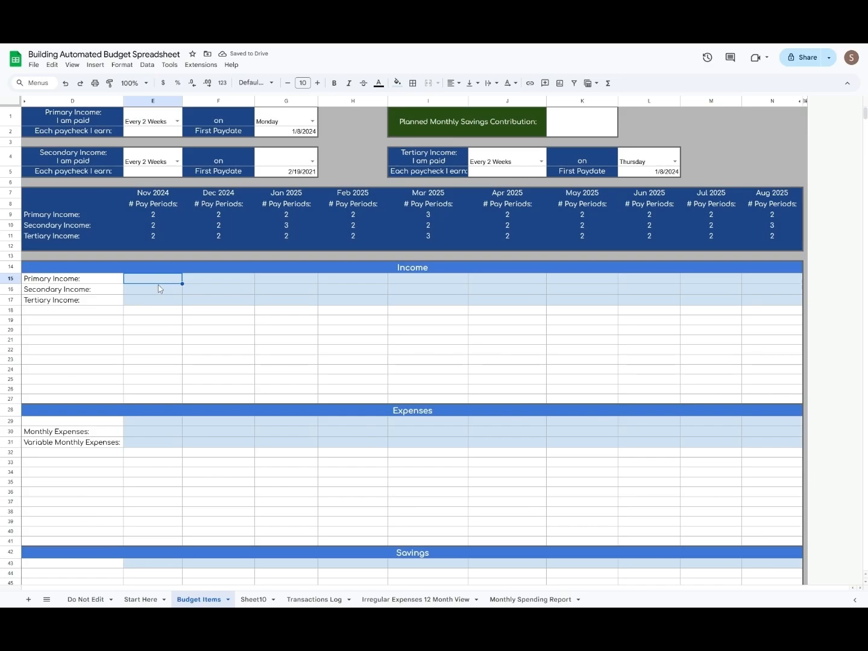
Step: Calculate November's Primary Income in E15 by multiplying paycheck cell E2, with its column anchored, by E9, and set the primary paycheck amount to 500
type("=E2*E9")
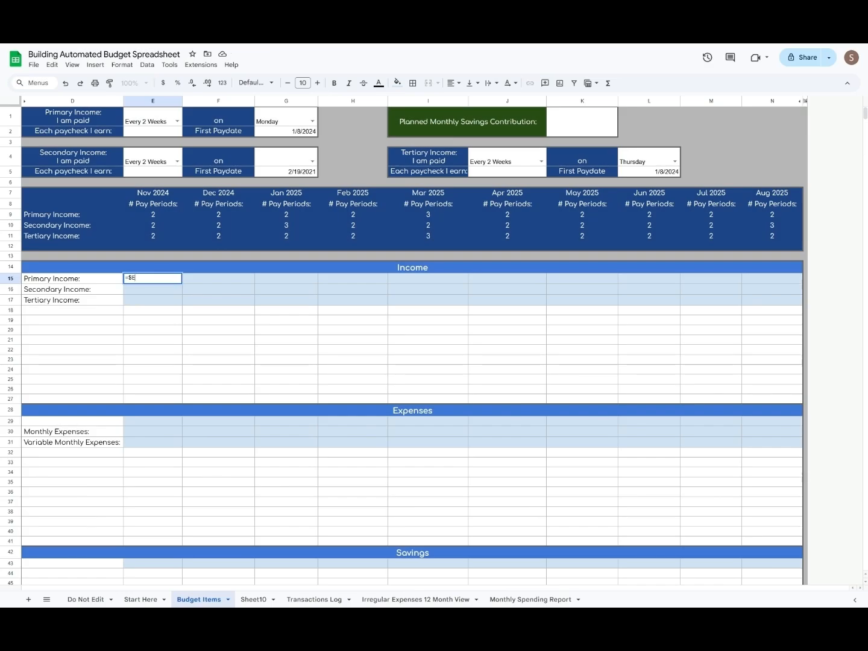
key("Return")
left_click(152, 132)
type("500")
key("Return")
Step: Paste only the formula from E15 into F15:N15 for the remaining months of Primary Income
left_click_drag(218, 279, 772, 279)
right_click(604, 279)
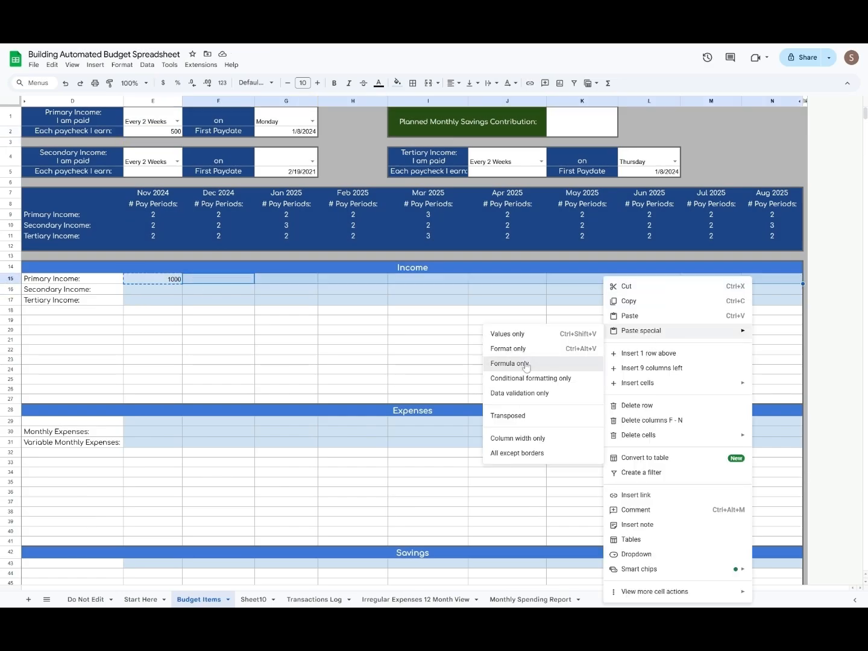